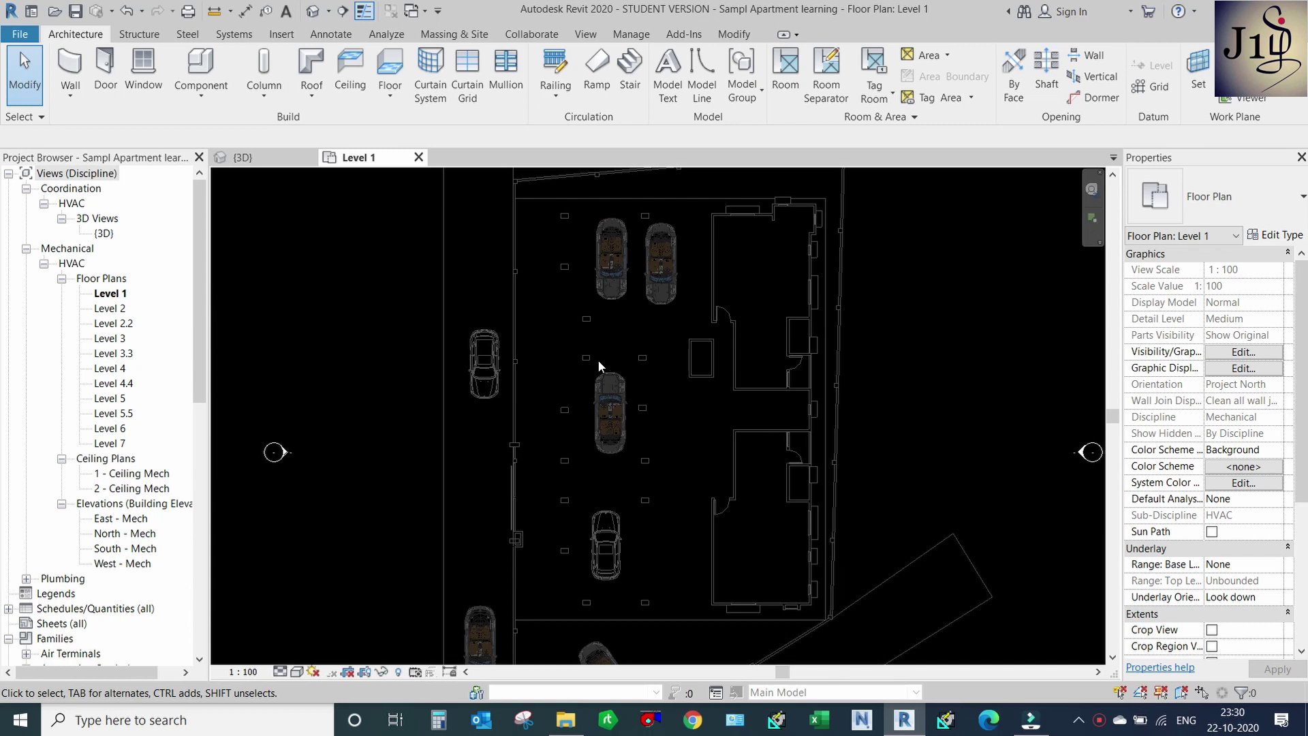
Open the View Template assignment from Level 1's properties.
{"action": "scroll", "coordinate": [598, 366], "scroll_direction": "down", "scroll_amount": 1}
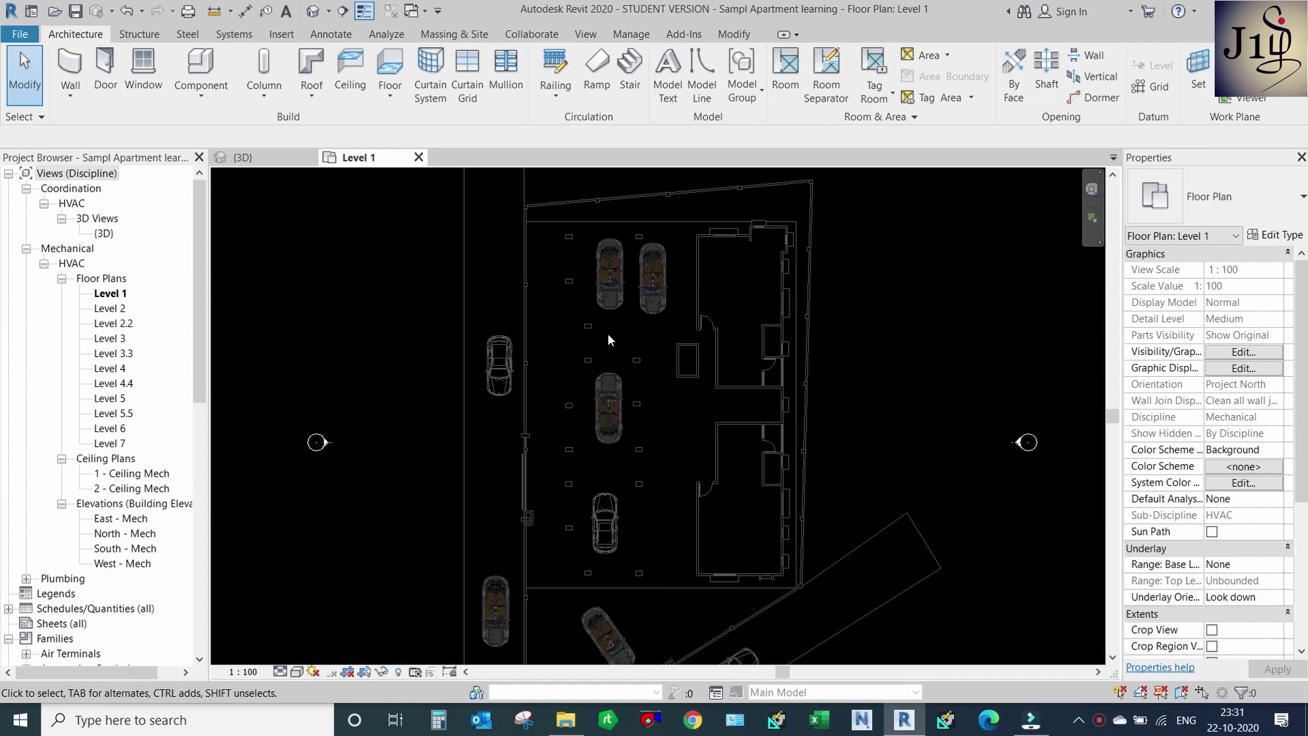
{"action": "scroll", "coordinate": [674, 428], "scroll_direction": "down", "scroll_amount": 1}
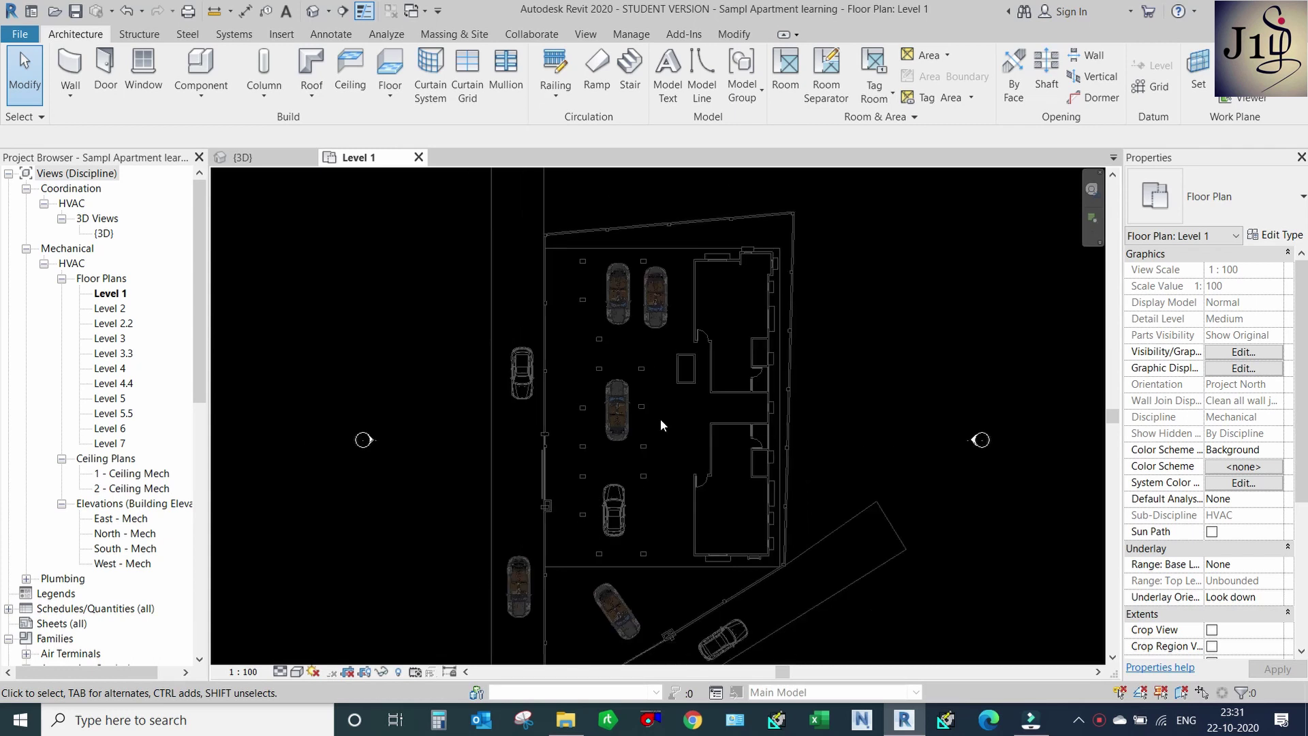
{"action": "scroll", "coordinate": [583, 366], "scroll_direction": "up", "scroll_amount": 1}
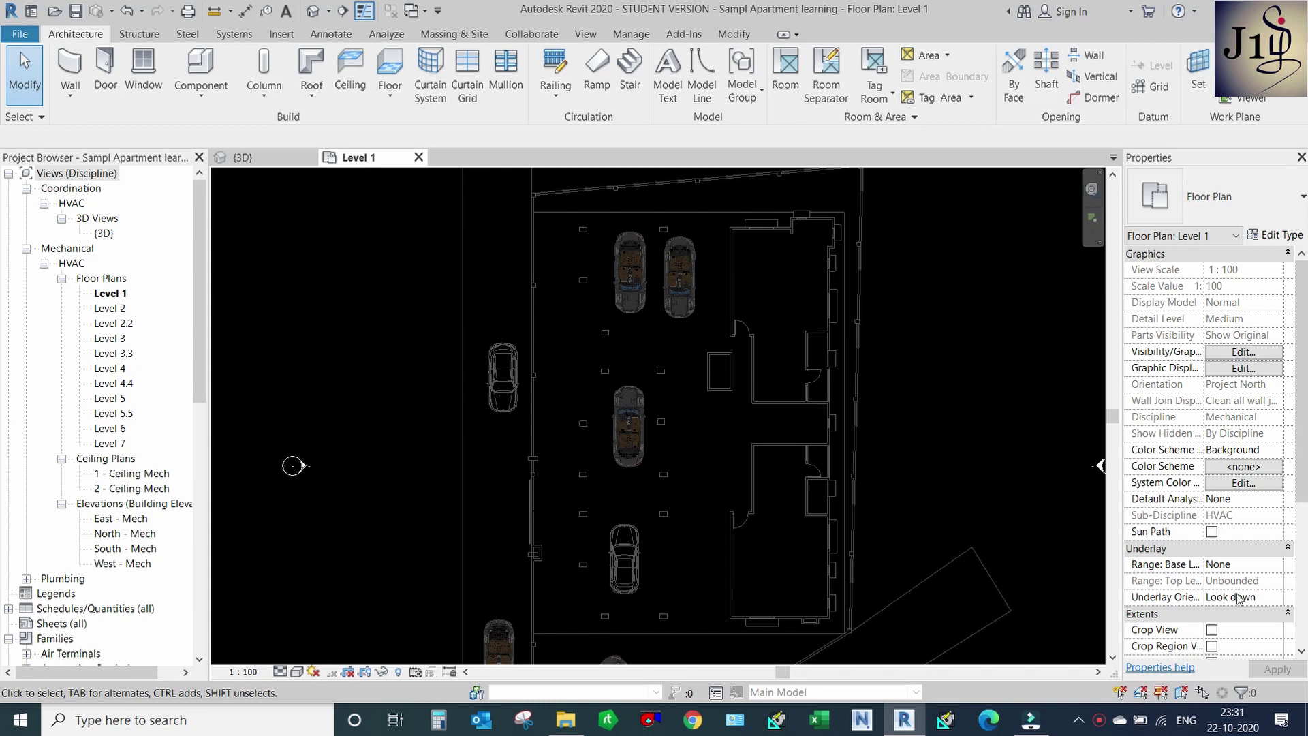
{"action": "scroll", "coordinate": [1303, 544], "scroll_direction": "down", "scroll_amount": 2}
{"action": "scroll", "coordinate": [1303, 546], "scroll_direction": "down", "scroll_amount": 1}
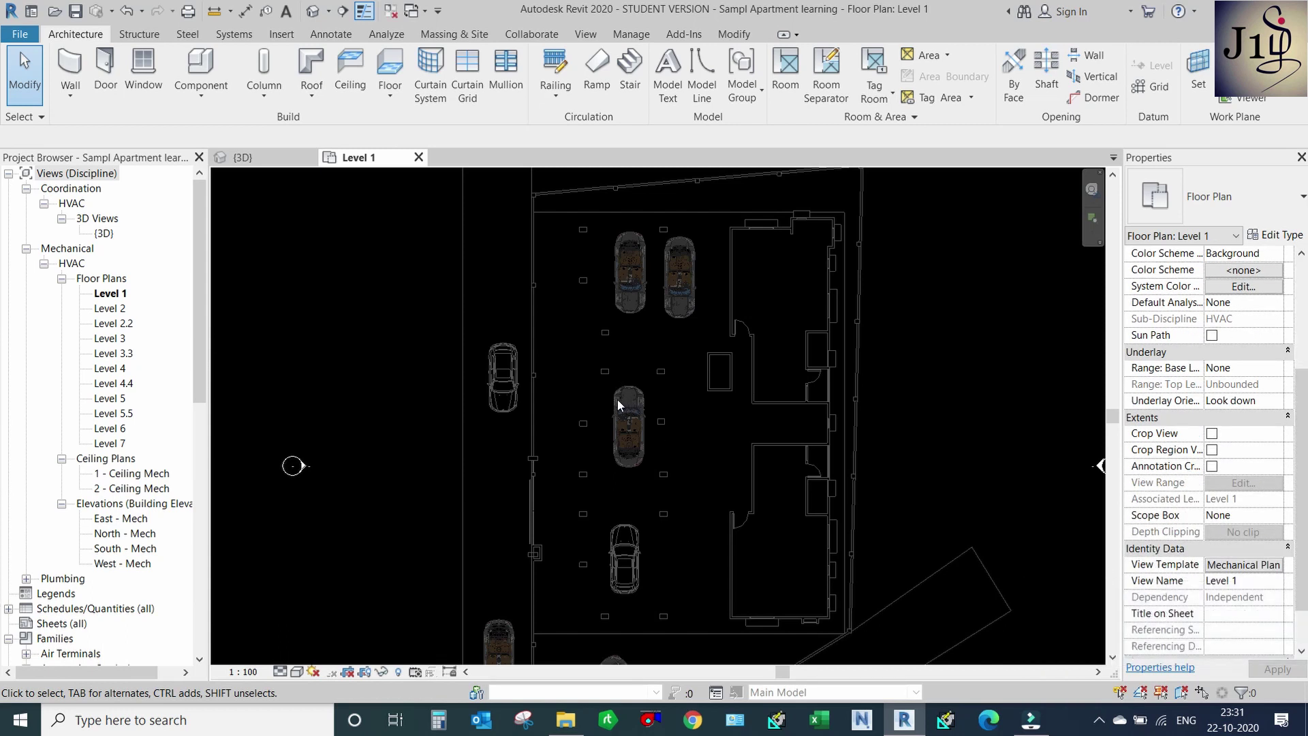
{"action": "scroll", "coordinate": [617, 400], "scroll_direction": "down", "scroll_amount": 1}
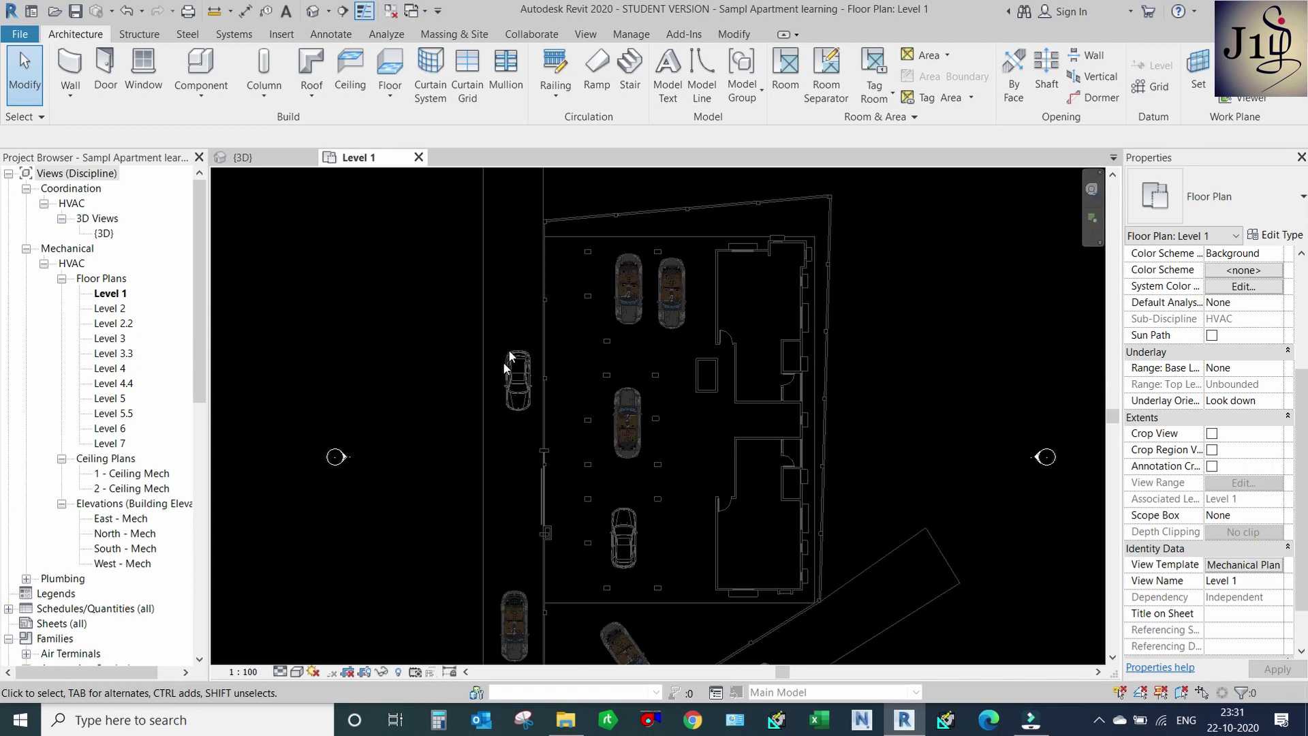
{"action": "scroll", "coordinate": [518, 356], "scroll_direction": "down", "scroll_amount": 1}
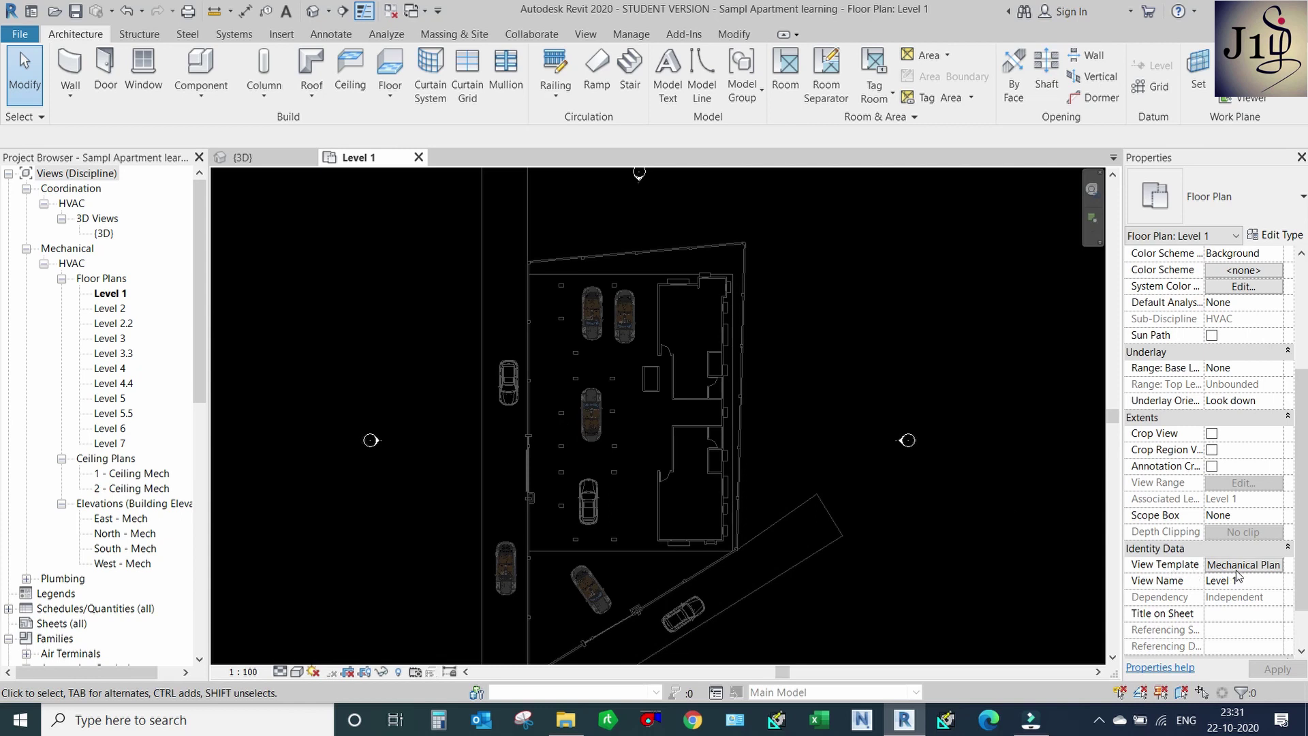
{"action": "left_click", "coordinate": [1238, 571]}
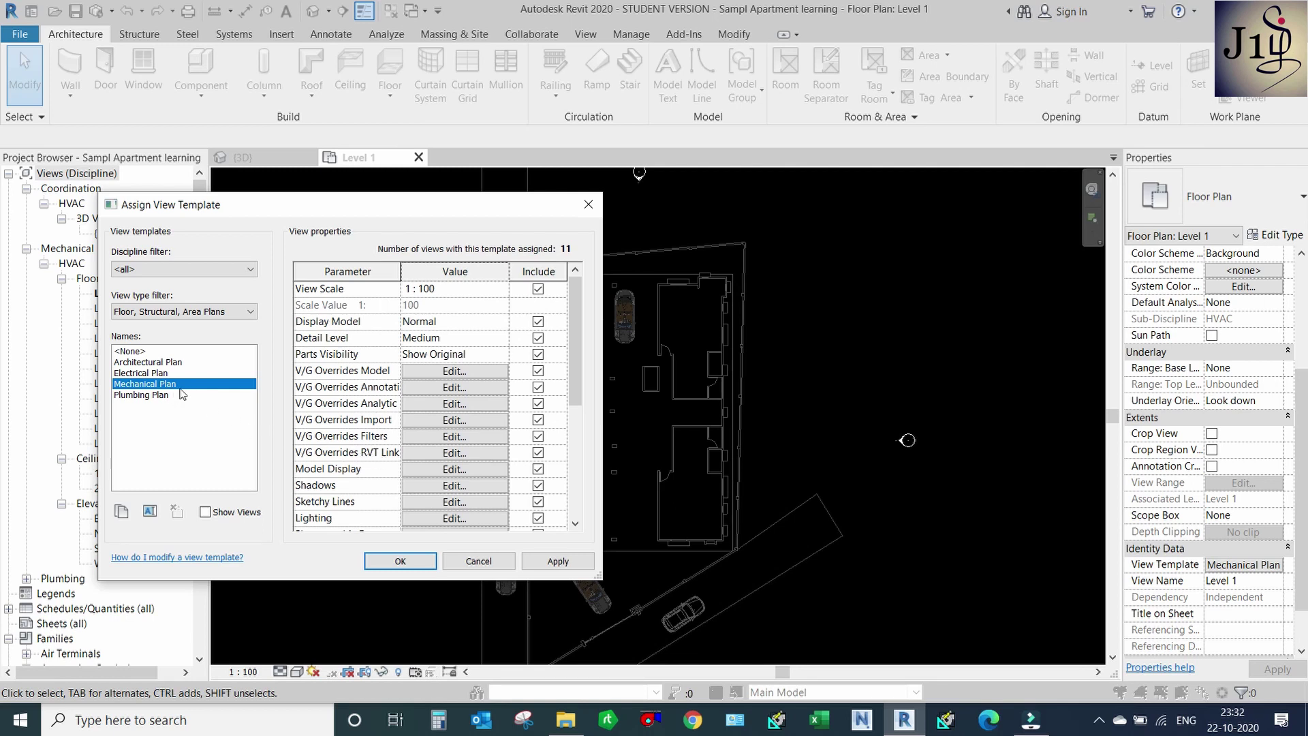
Duplicate the Mechanical Plan template as a new template named M-DUCTING-PLAN.
{"action": "left_click", "coordinate": [120, 508]}
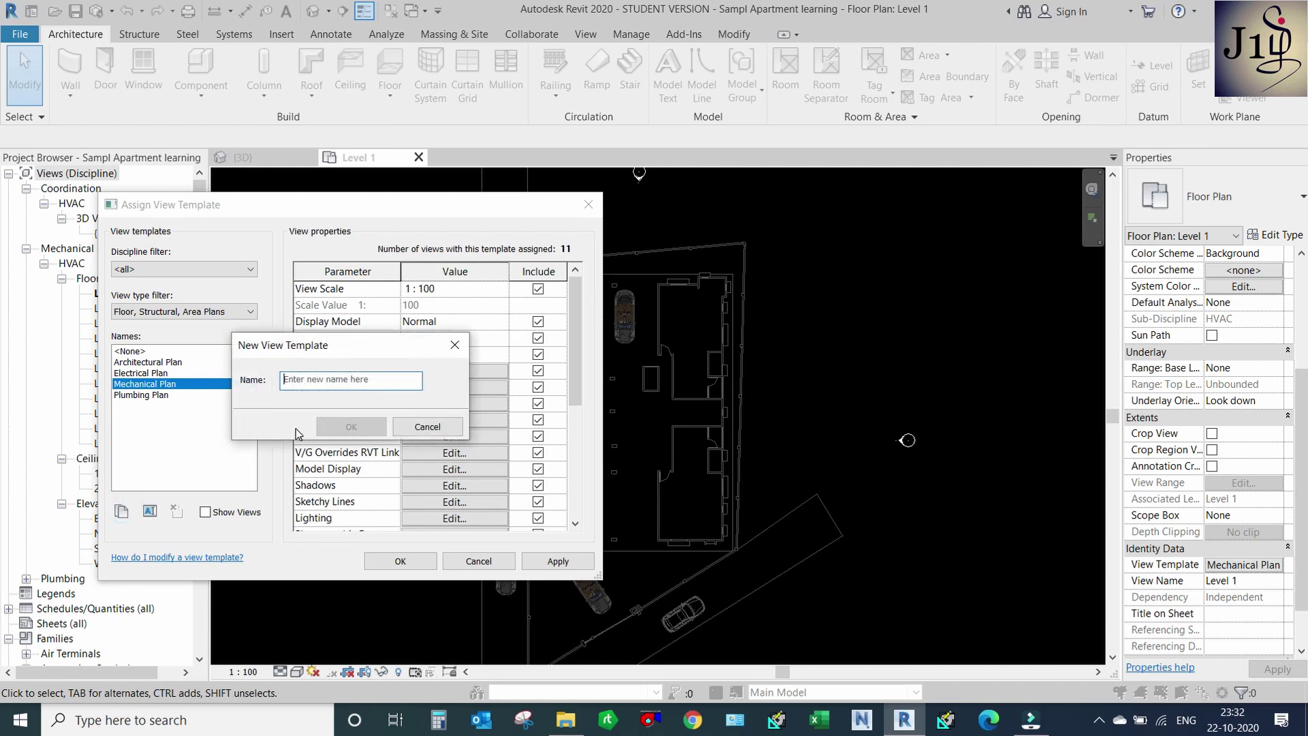
{"action": "type", "text": "m"}
{"action": "key", "text": "BackSpace"}
{"action": "key", "text": "BackSpace"}
{"action": "type", "text": "M-D"}
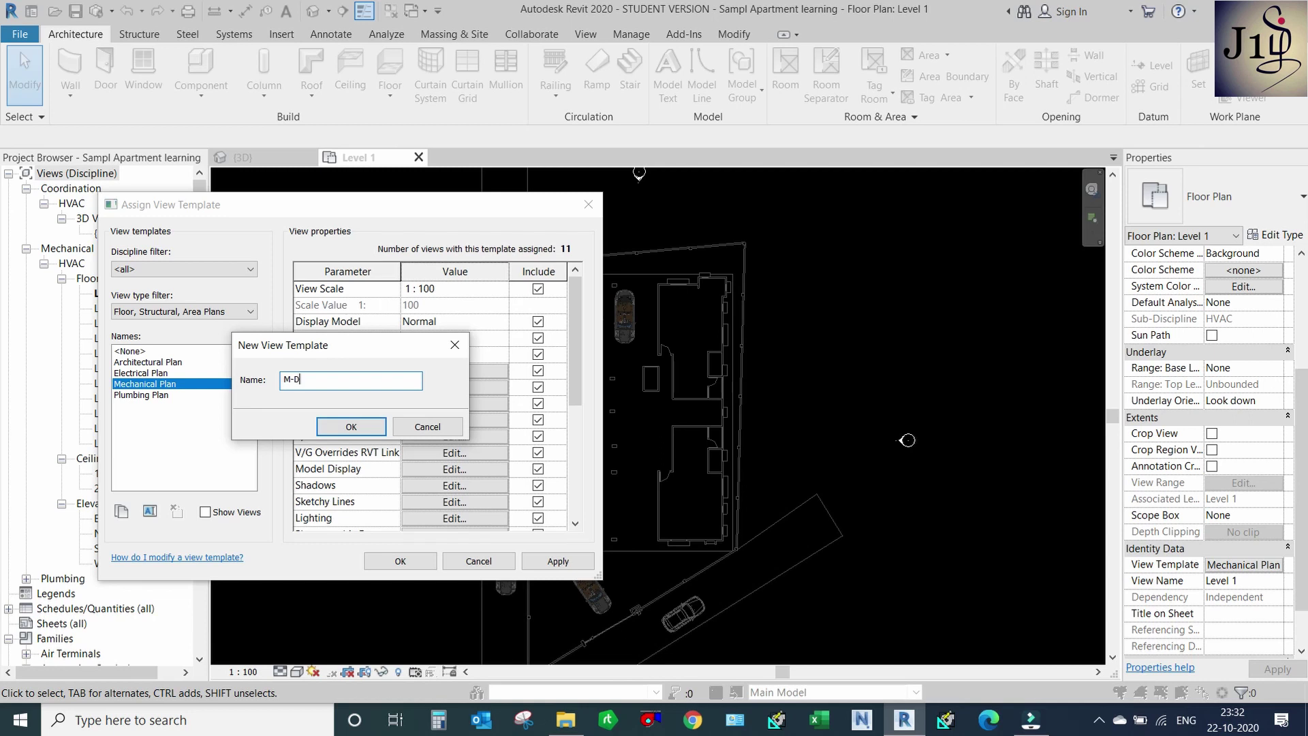
{"action": "type", "text": "UCTING"}
{"action": "type", "text": "-PLAN"}
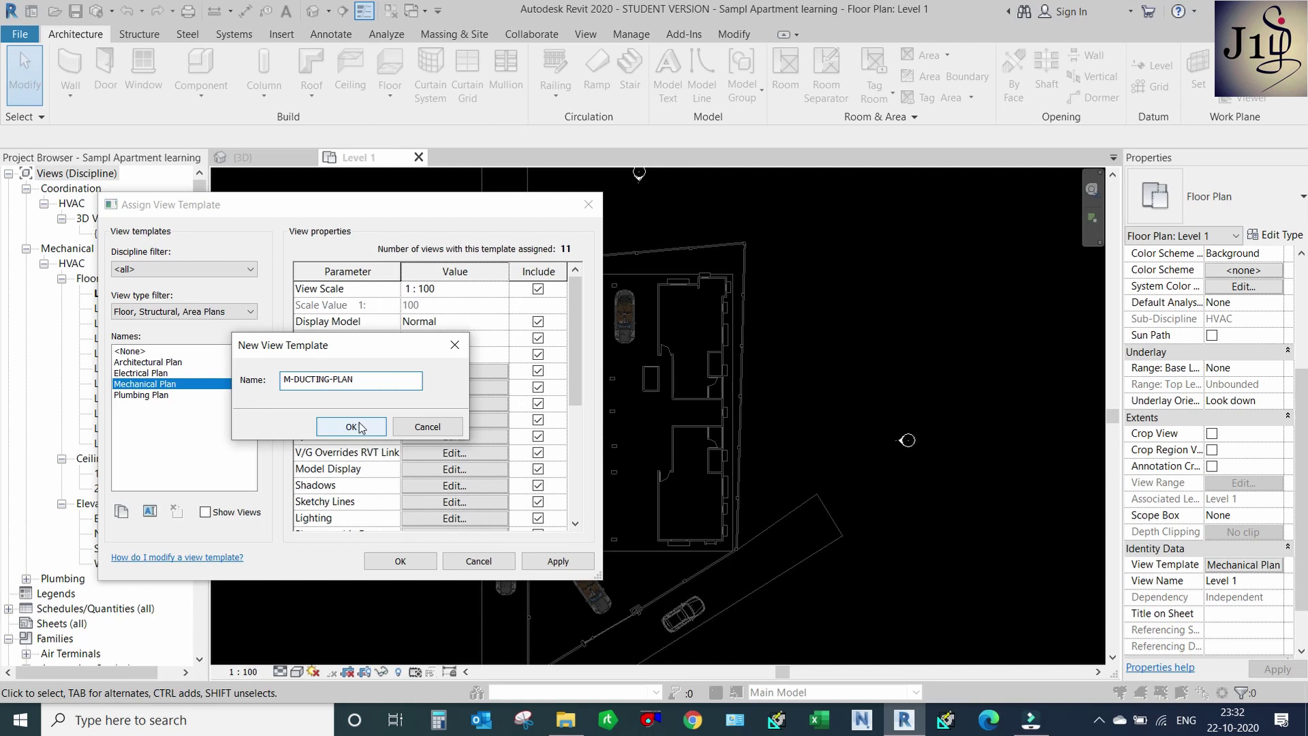
{"action": "left_click", "coordinate": [351, 426]}
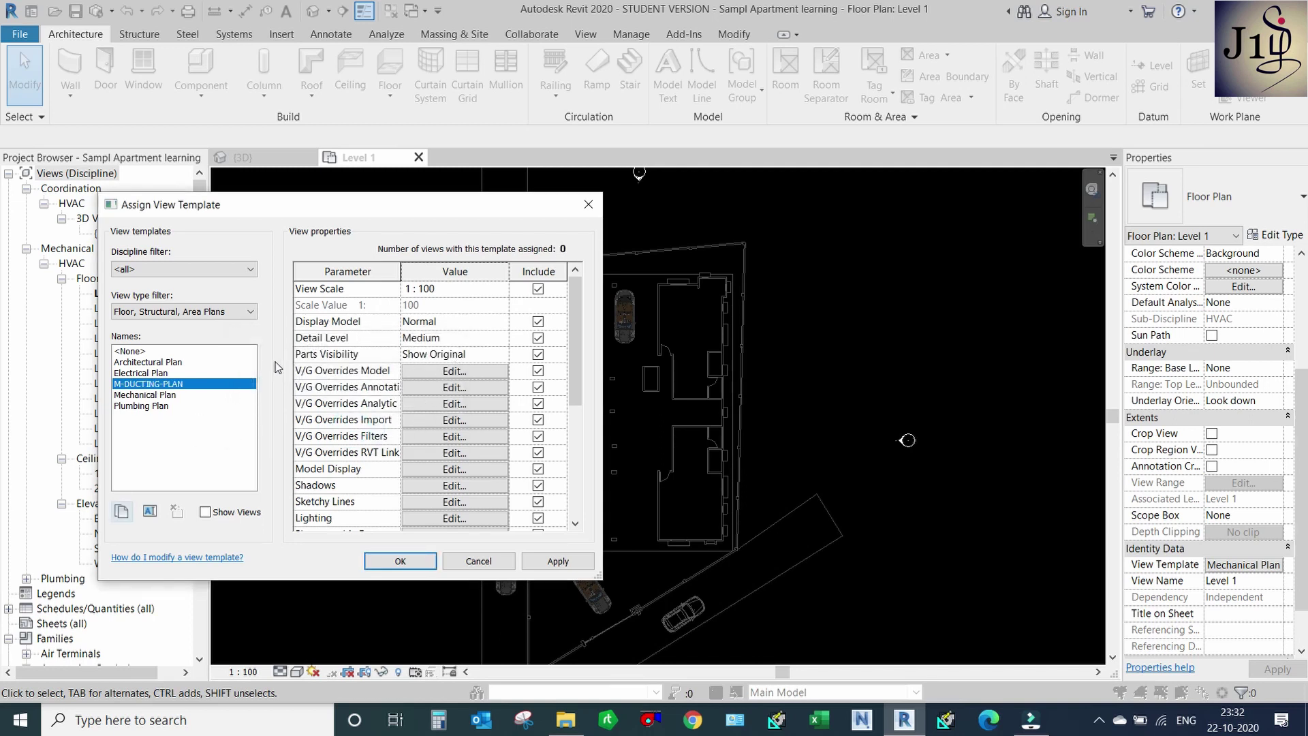
Remove Vent, Sanitary and Domestic from M-DUCTING-PLAN's filters, then pick Mechanical - Return to add.
{"action": "left_click", "coordinate": [172, 383]}
{"action": "left_click", "coordinate": [455, 436]}
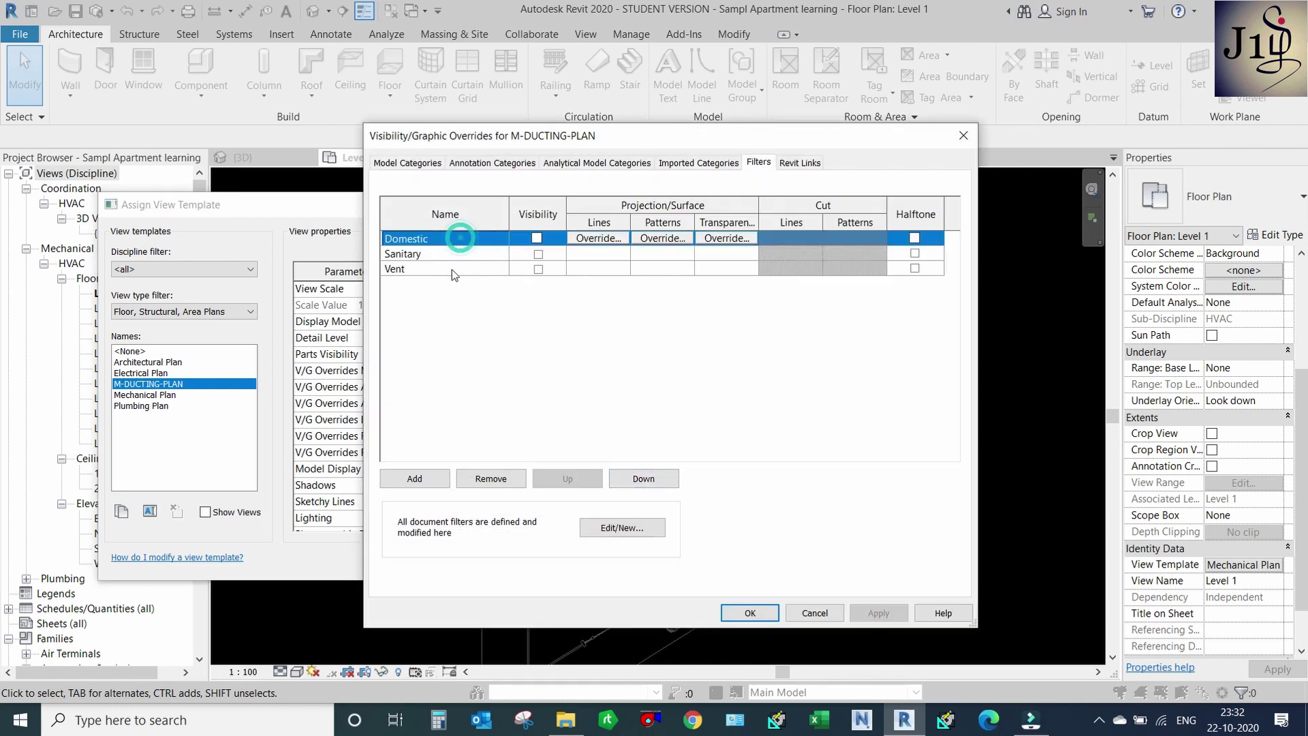
{"action": "left_click", "coordinate": [423, 270]}
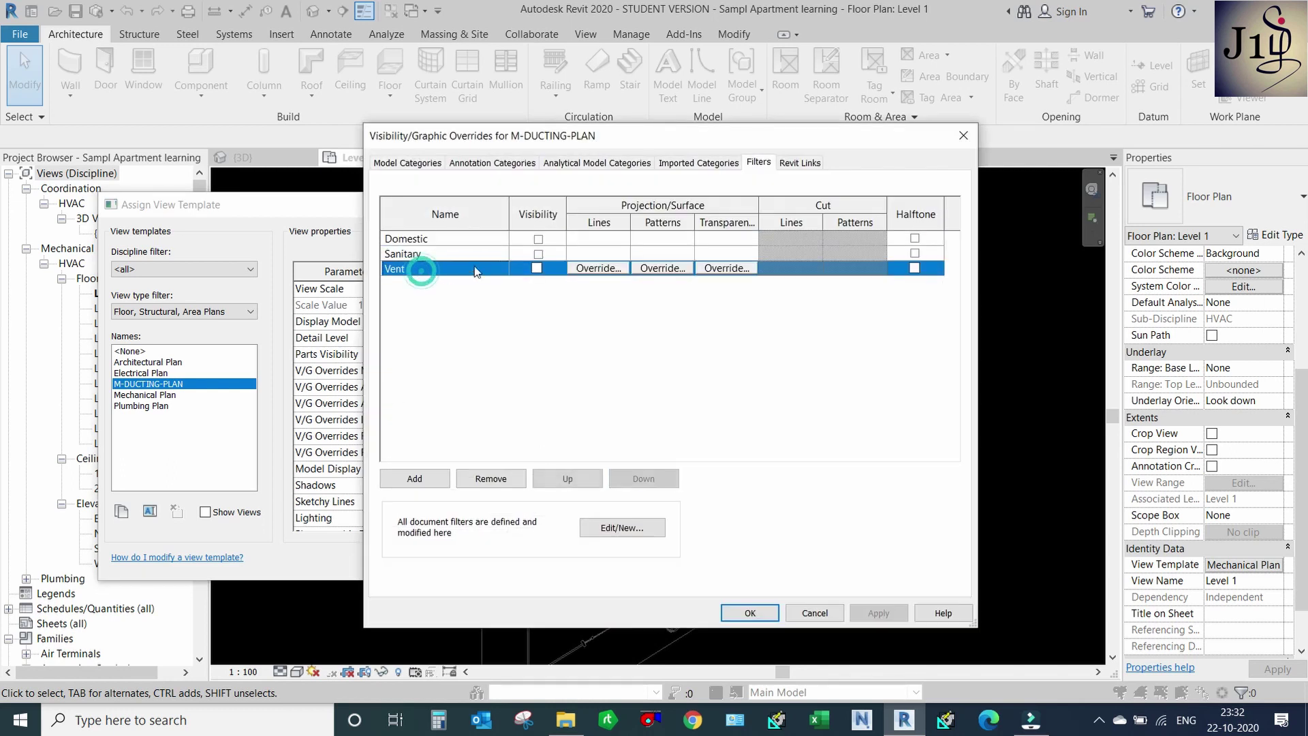
{"action": "left_click", "coordinate": [491, 479]}
{"action": "left_click", "coordinate": [438, 255]}
{"action": "left_click", "coordinate": [490, 478]}
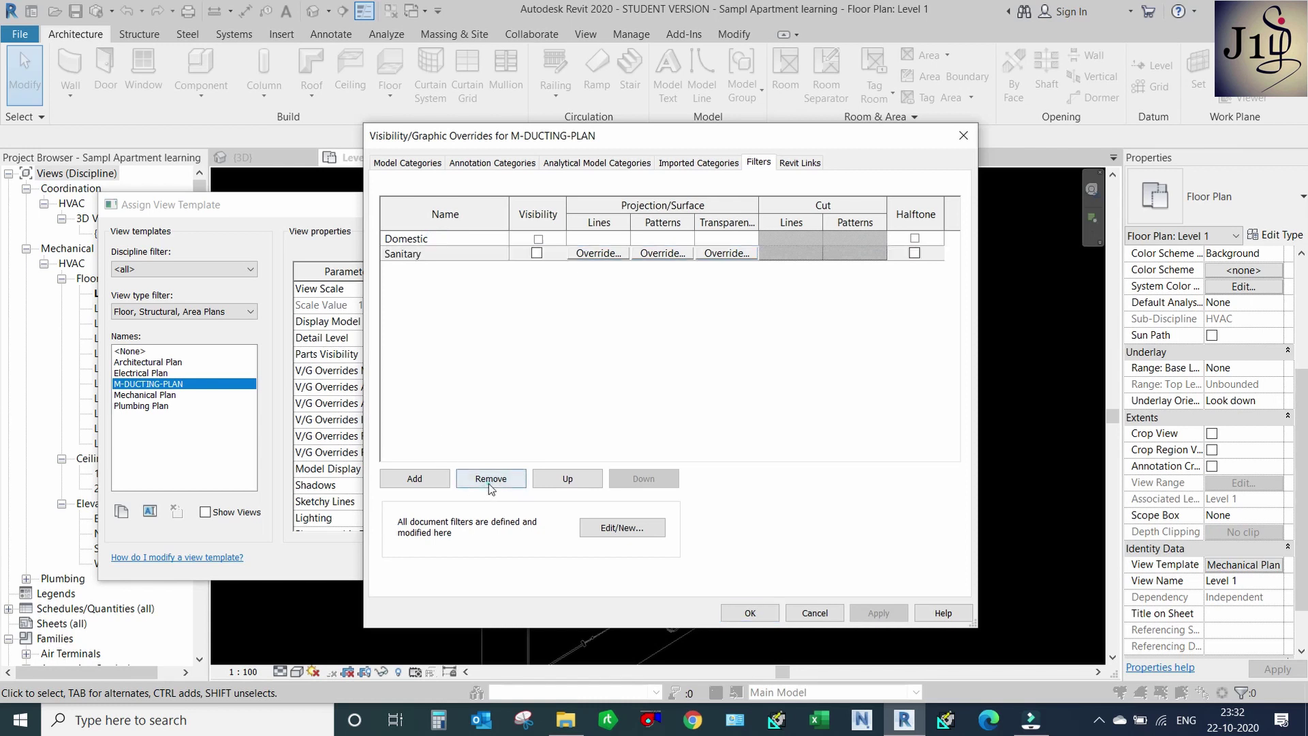
{"action": "left_click", "coordinate": [471, 240]}
{"action": "left_click", "coordinate": [491, 479]}
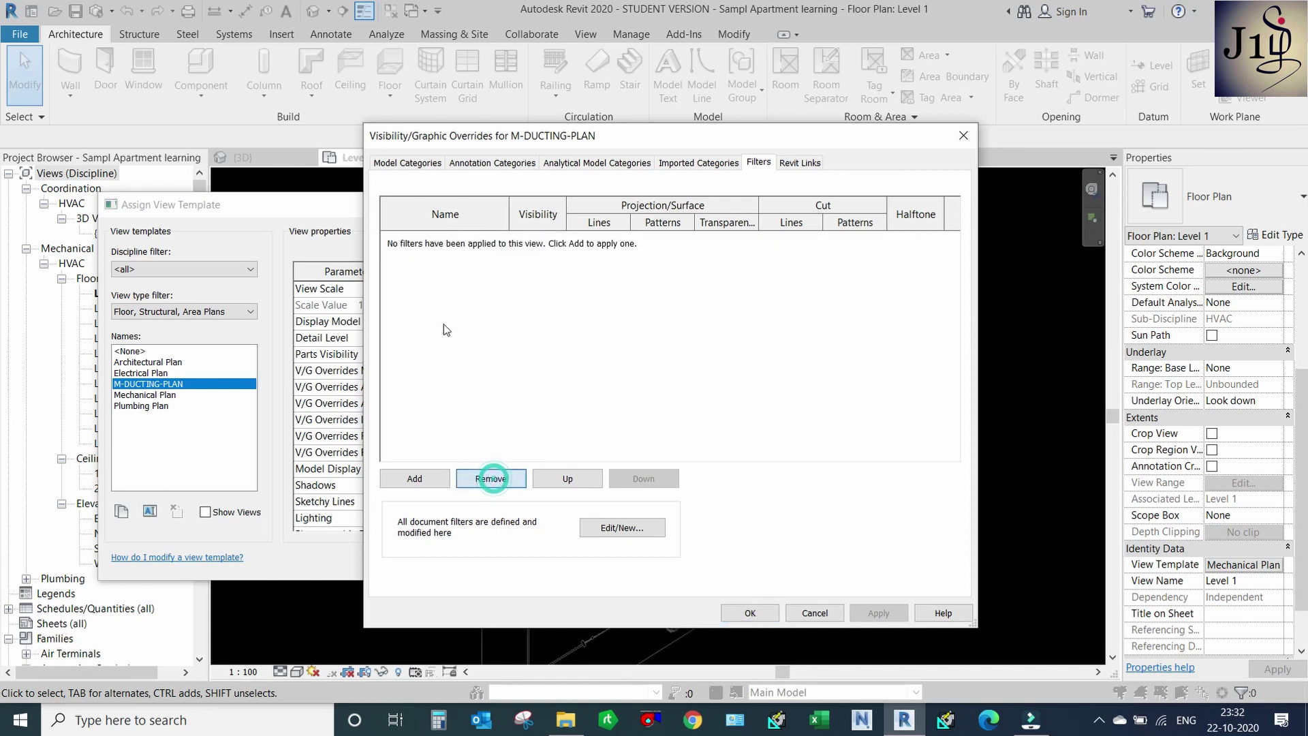
{"action": "left_click", "coordinate": [420, 480]}
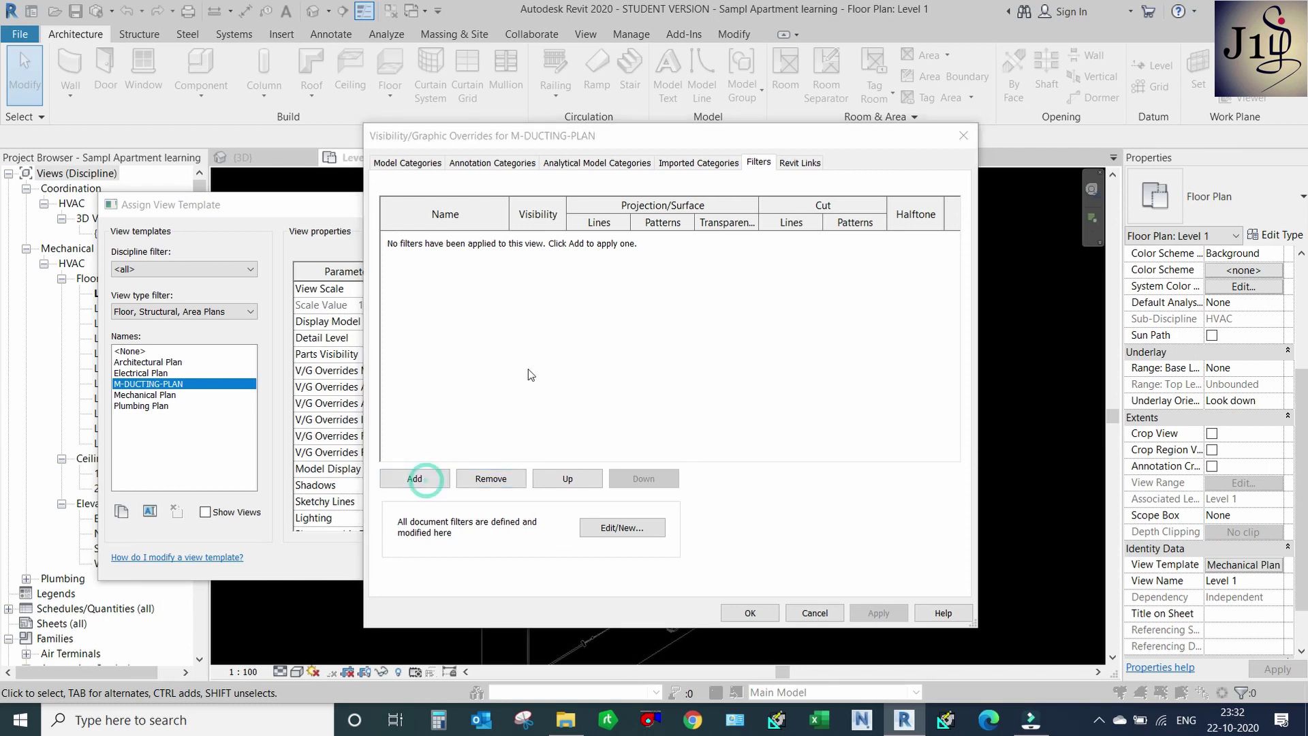
{"action": "left_click", "coordinate": [640, 382]}
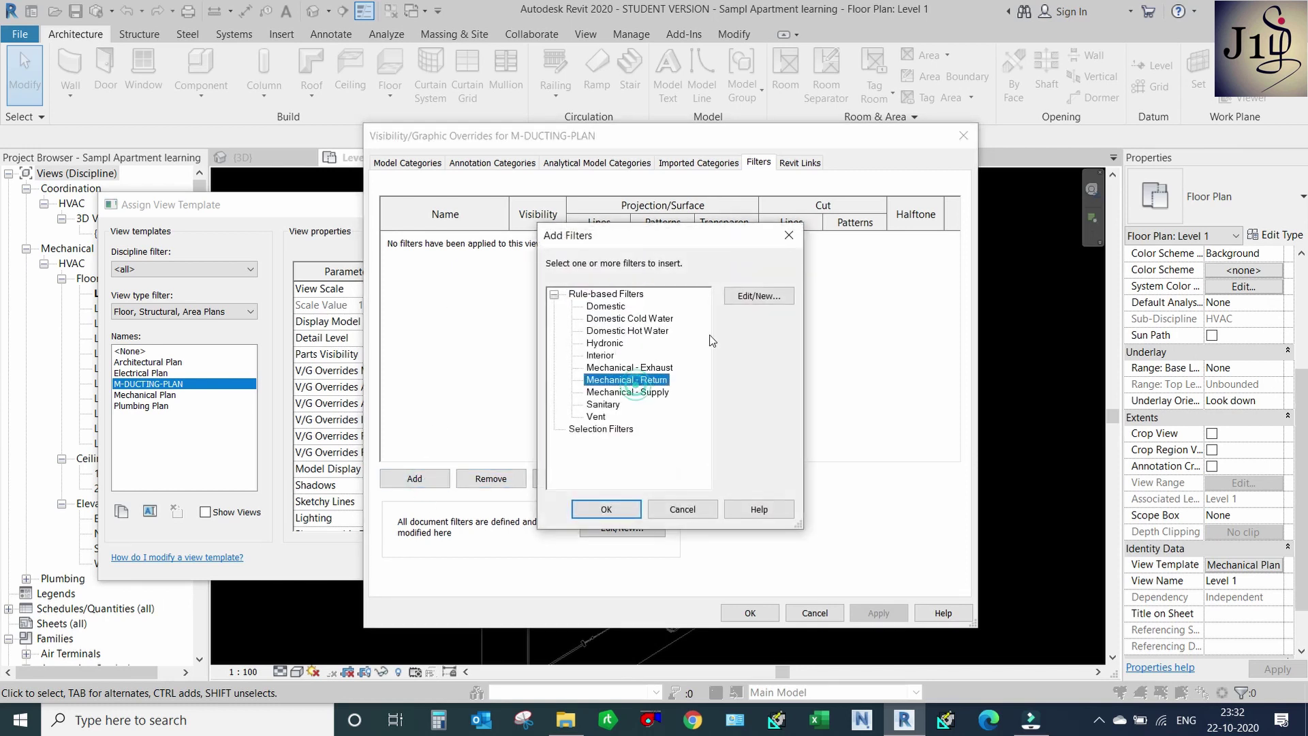
Open the Filters dialog from Add Filters via Edit/New to view the filter definitions.
{"action": "left_click", "coordinate": [760, 297]}
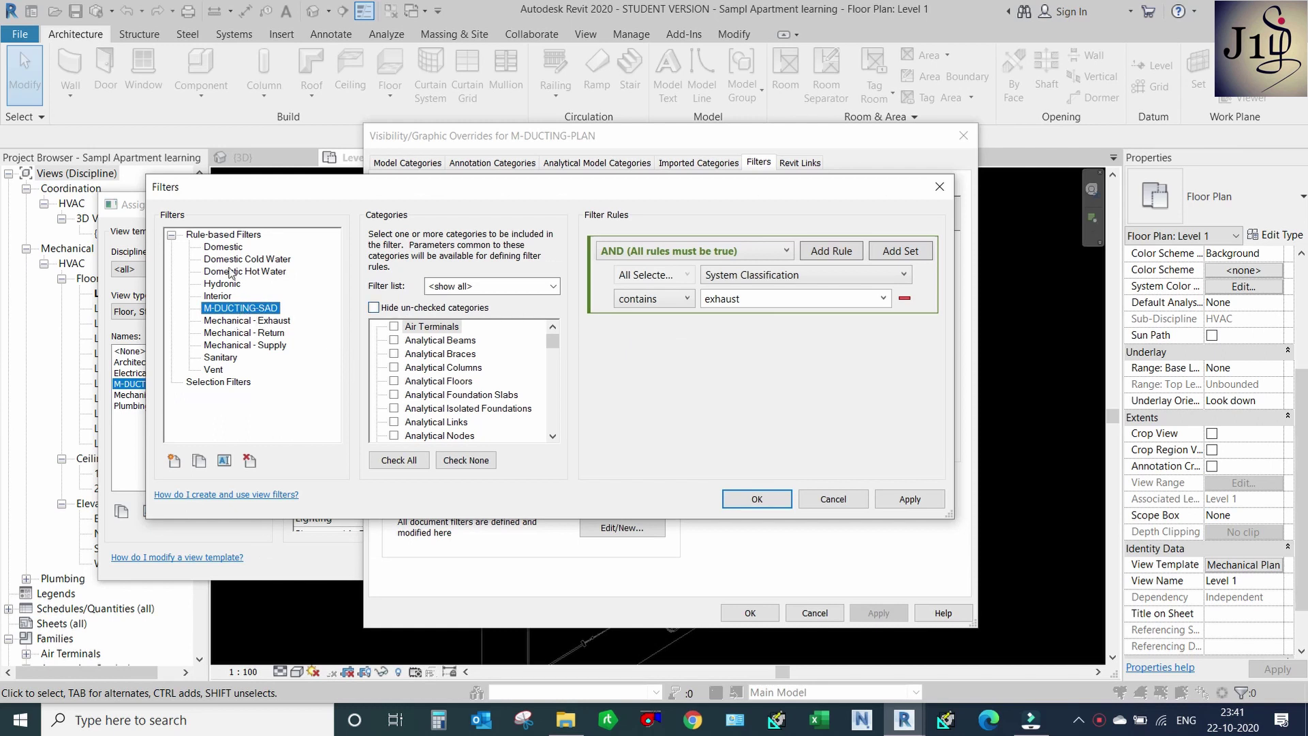
Duplicate the M-DUCTING-SAD filter and rename the copy M-DUCTING-RAD.
{"action": "right_click", "coordinate": [251, 311]}
{"action": "left_click", "coordinate": [300, 319]}
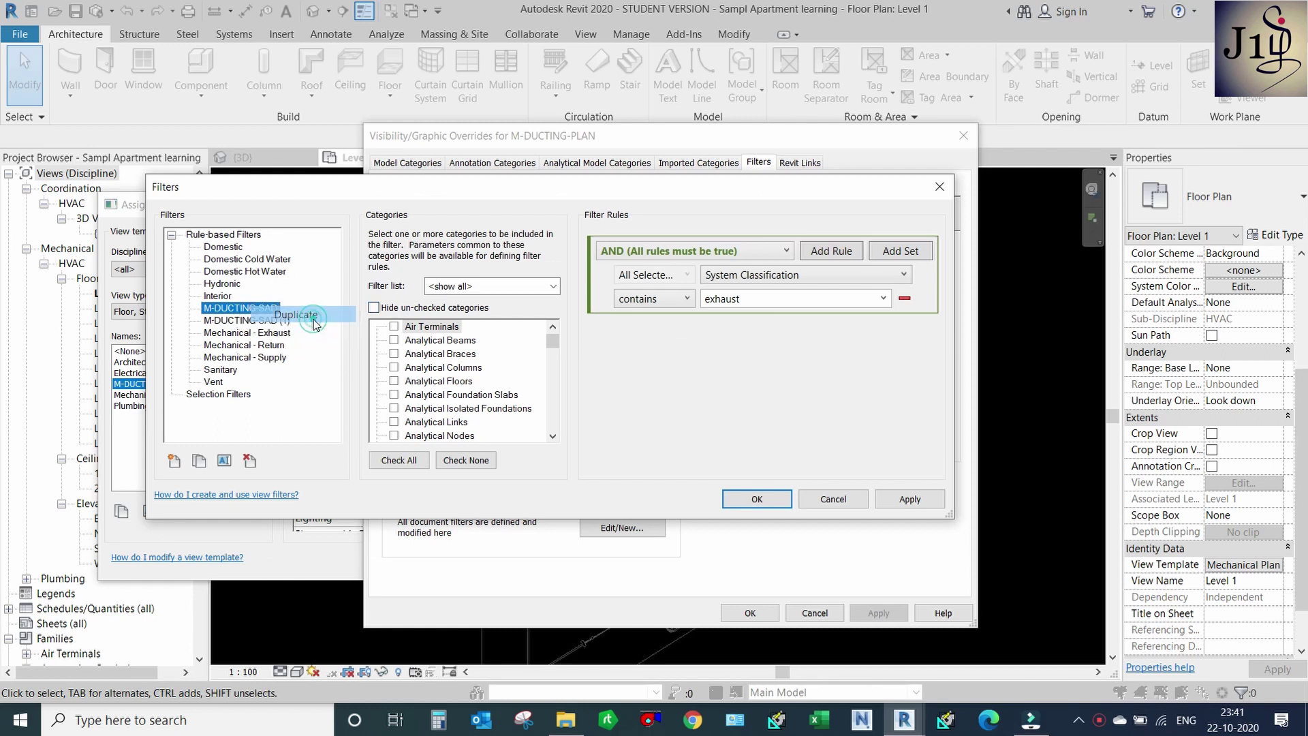
{"action": "left_click", "coordinate": [283, 321]}
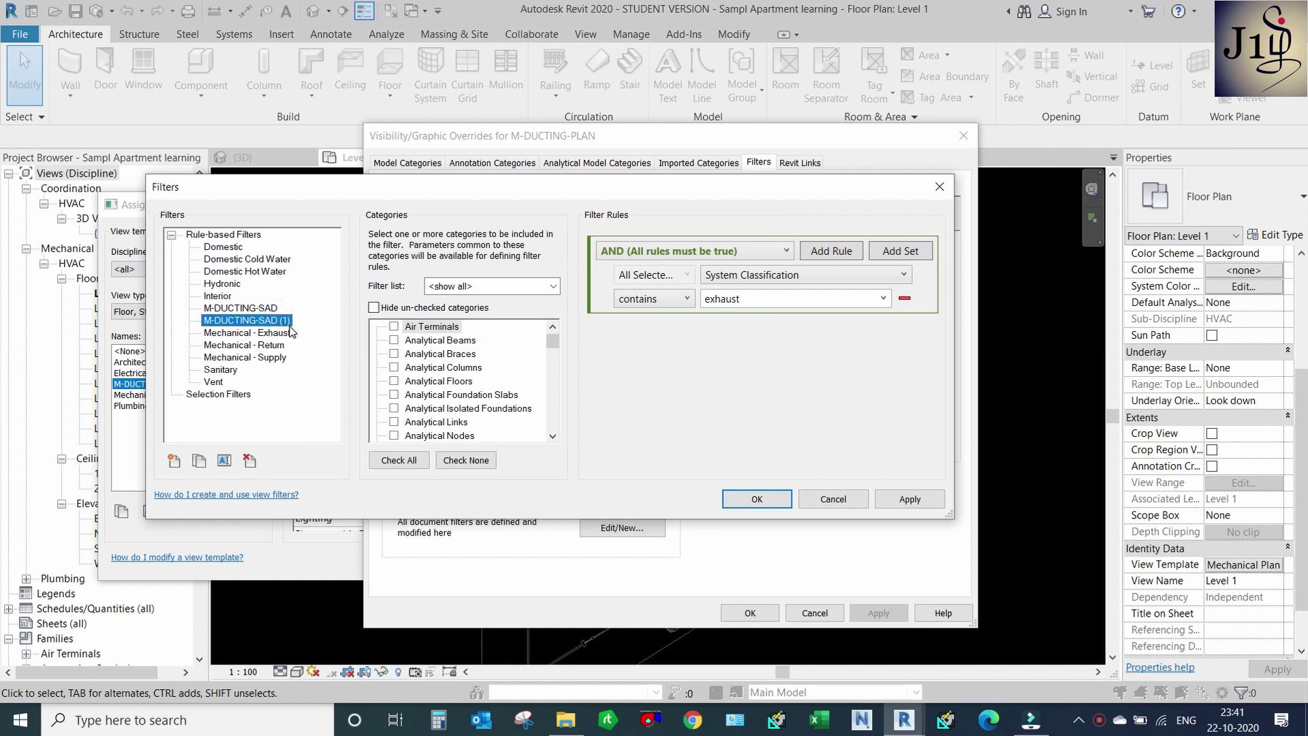
{"action": "right_click", "coordinate": [286, 322]}
{"action": "left_click", "coordinate": [327, 339]}
{"action": "left_click", "coordinate": [603, 355]}
{"action": "key", "text": "BackSpace"}
{"action": "key", "text": "BackSpace"}
{"action": "key", "text": "BackSpace"}
{"action": "key", "text": "BackSpace"}
{"action": "key", "text": "BackSpace"}
{"action": "key", "text": "BackSpace"}
{"action": "key", "text": "BackSpace"}
{"action": "type", "text": "RAD"}
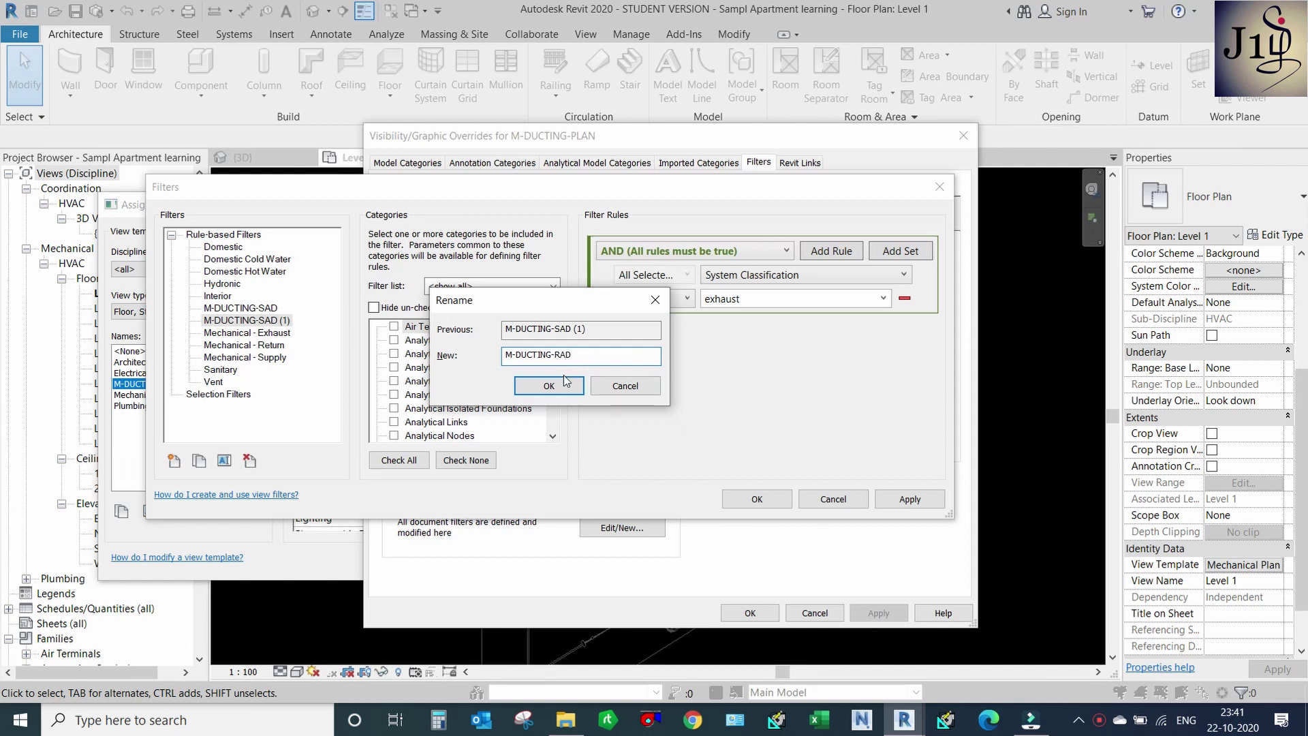
{"action": "left_click", "coordinate": [563, 375]}
Duplicate M-DUCTING-RAD and rename the copy M-DUCTING-EAD.
{"action": "right_click", "coordinate": [260, 310]}
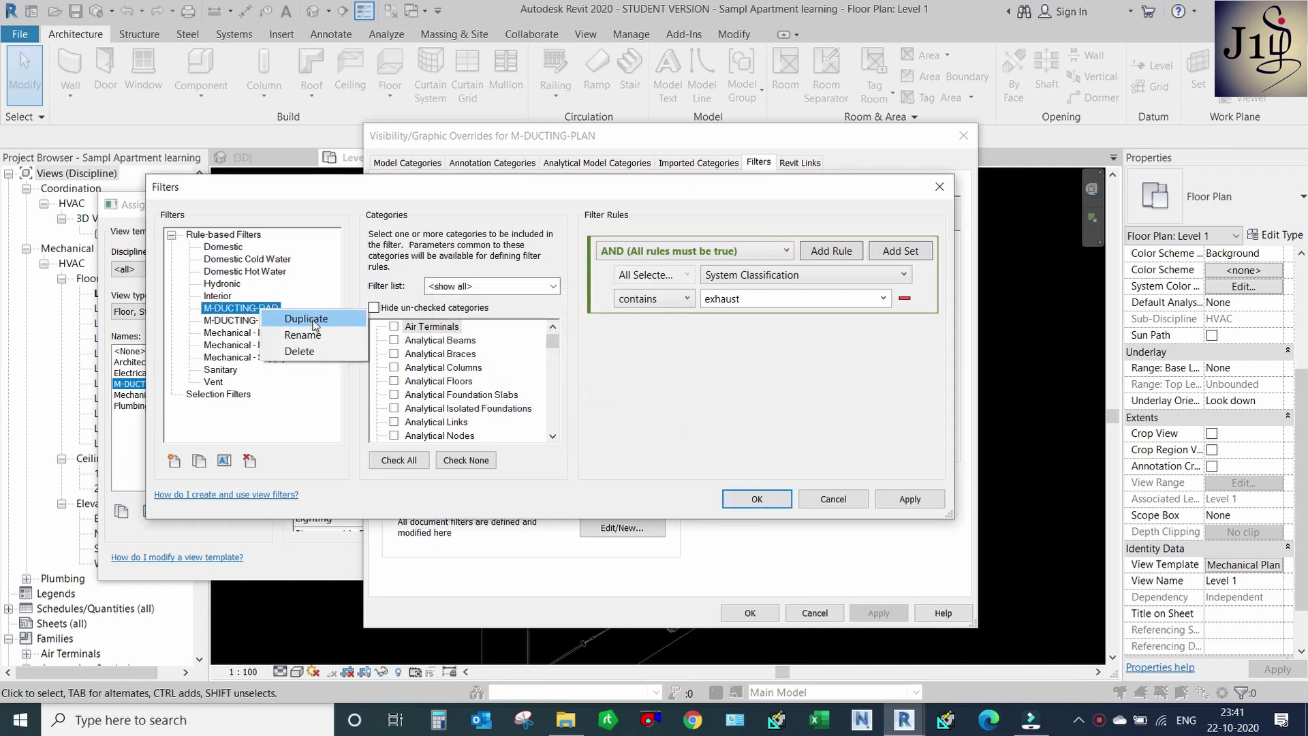
{"action": "left_click", "coordinate": [306, 319]}
{"action": "double_click", "coordinate": [287, 321]}
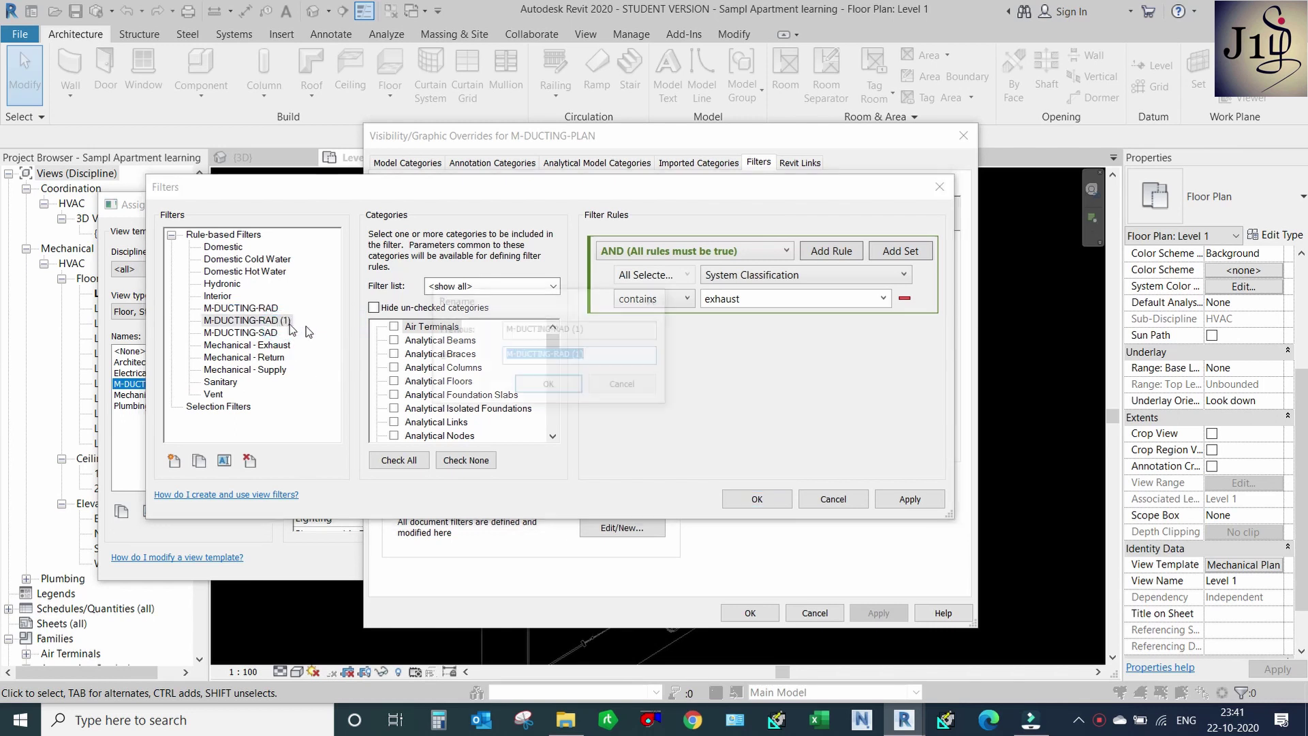
{"action": "left_click", "coordinate": [605, 358]}
{"action": "key", "text": "BackSpace"}
{"action": "key", "text": "BackSpace"}
{"action": "key", "text": "BackSpace"}
{"action": "key", "text": "BackSpace"}
{"action": "key", "text": "BackSpace"}
{"action": "key", "text": "BackSpace"}
{"action": "type", "text": "EAD"}
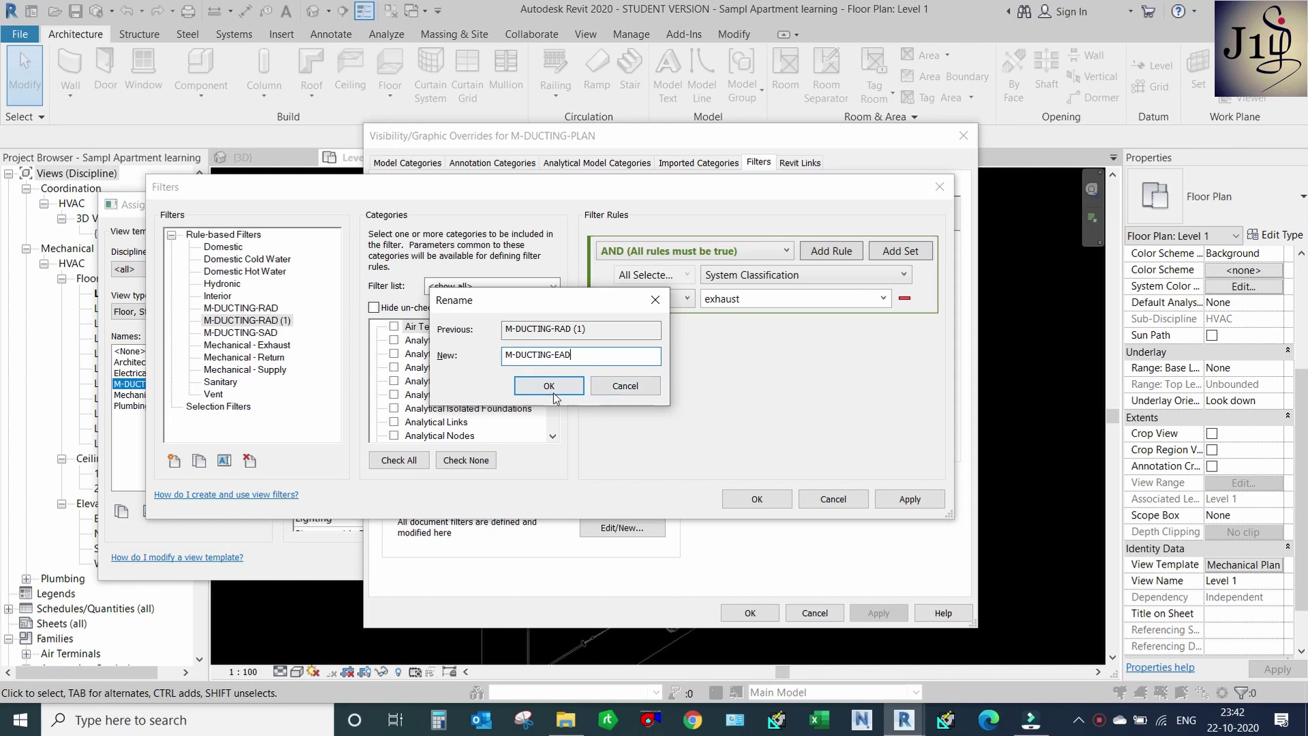
{"action": "left_click", "coordinate": [548, 386]}
Duplicate M-DUCTING-EAD and rename the copy M-DUCTING-FAD.
{"action": "right_click", "coordinate": [252, 314]}
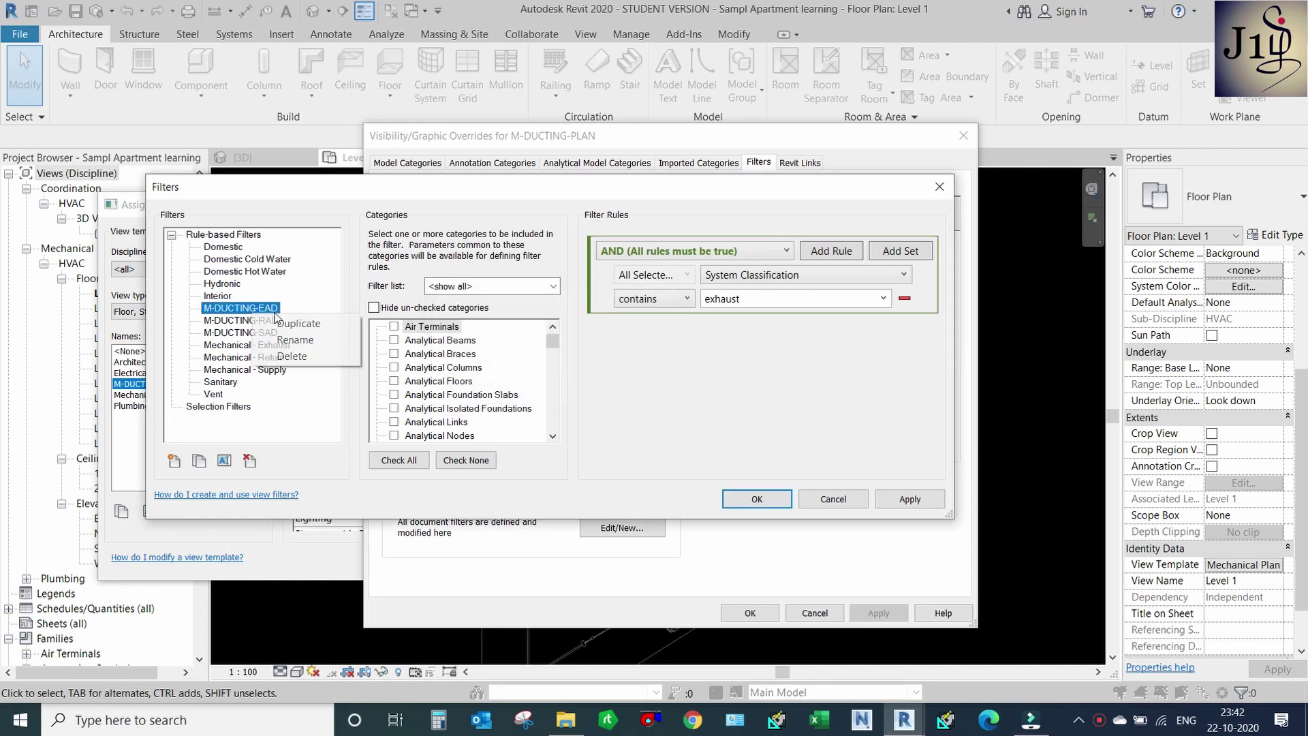
{"action": "left_click", "coordinate": [306, 325]}
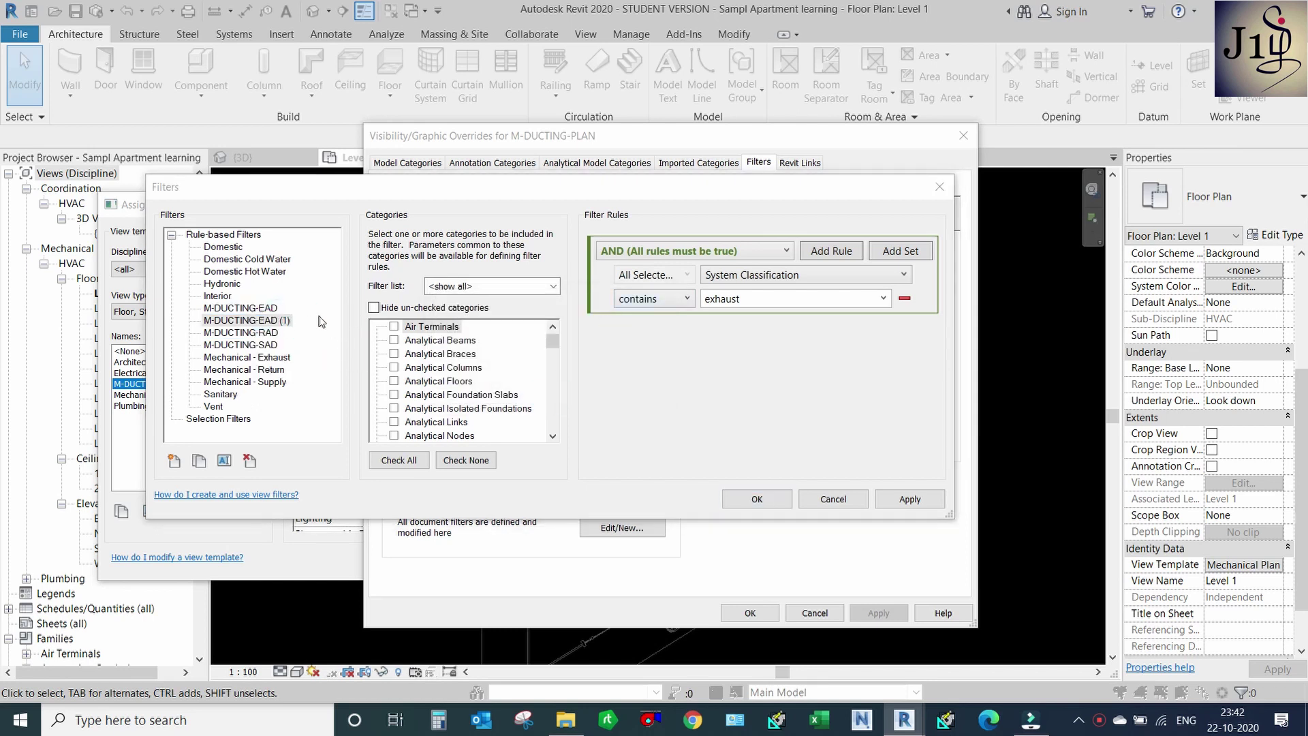
{"action": "left_click", "coordinate": [224, 460]}
{"action": "left_click_drag", "start_coordinate": [585, 356], "coordinate": [563, 360]}
{"action": "key", "text": "BackSpace"}
{"action": "key", "text": "BackSpace"}
{"action": "type", "text": "FAD"}
{"action": "left_click", "coordinate": [549, 387]}
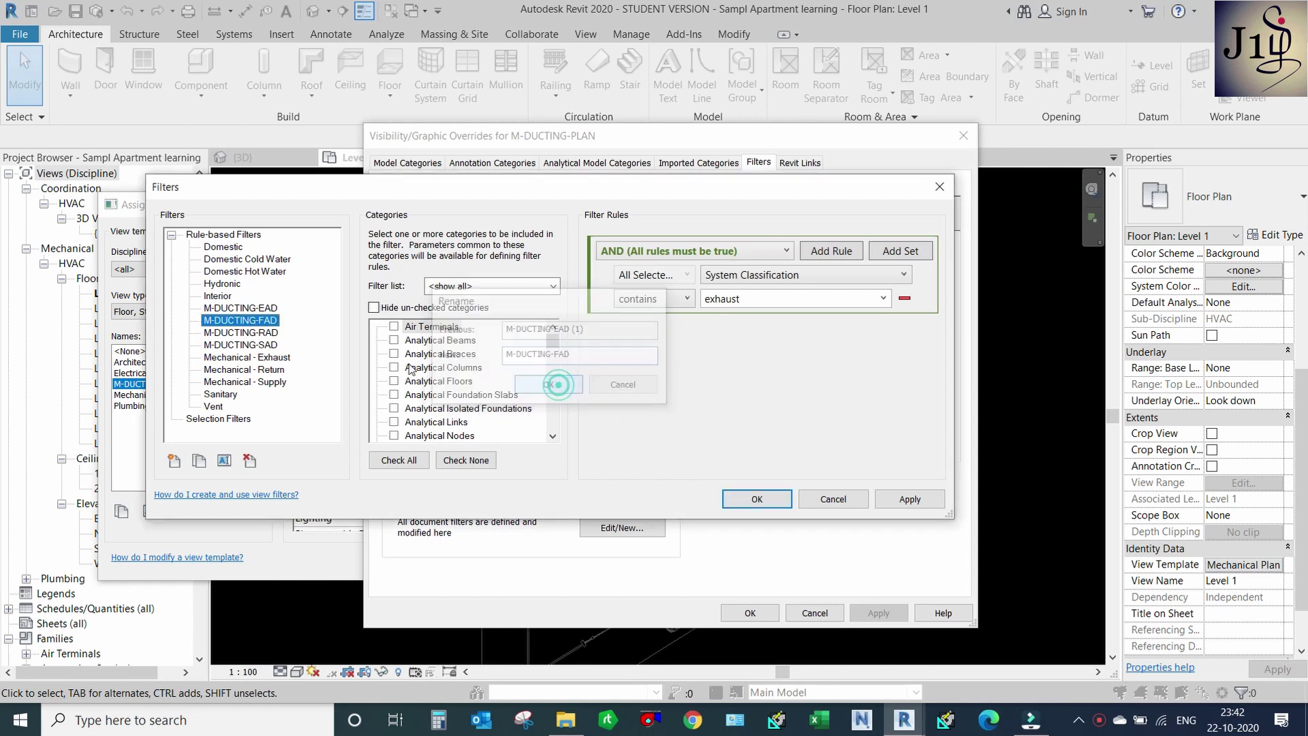
Duplicate M-DUCTING-EAD again and rename the copy M-DUCTING-INSULATION.
{"action": "left_click", "coordinate": [272, 333]}
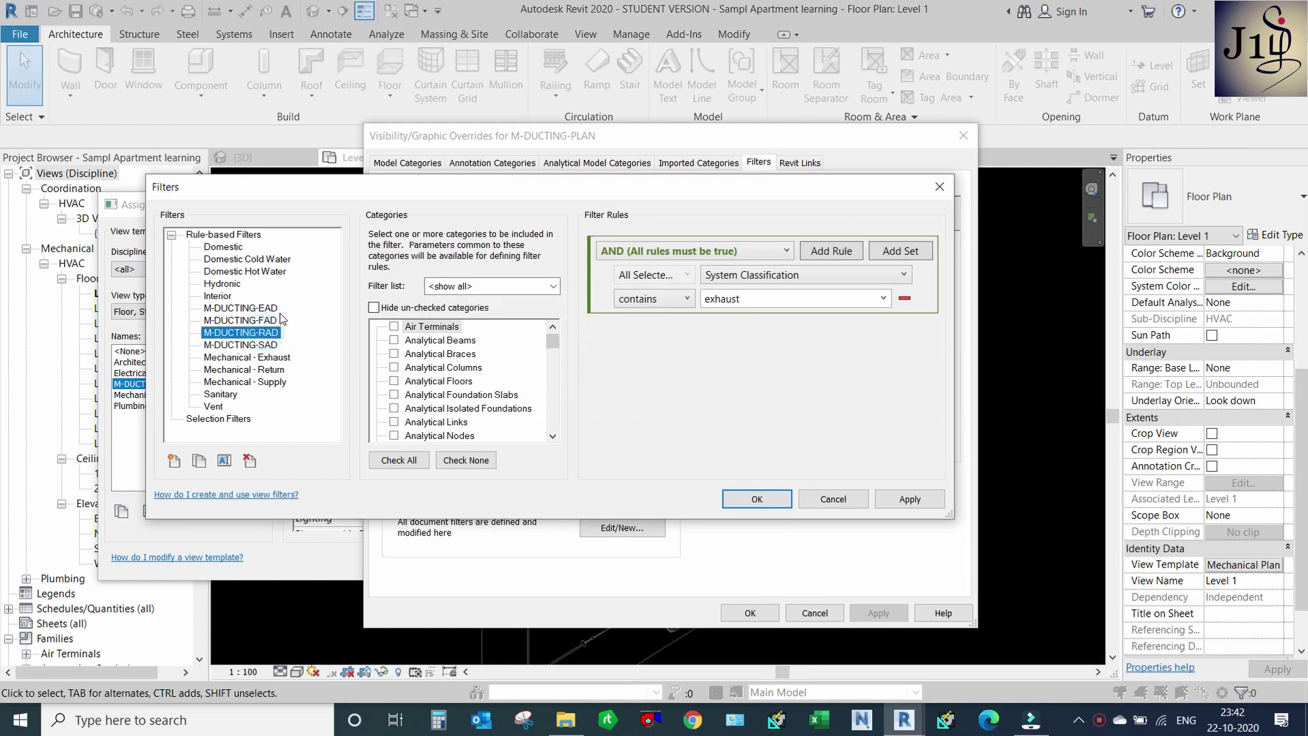
{"action": "left_click", "coordinate": [261, 310]}
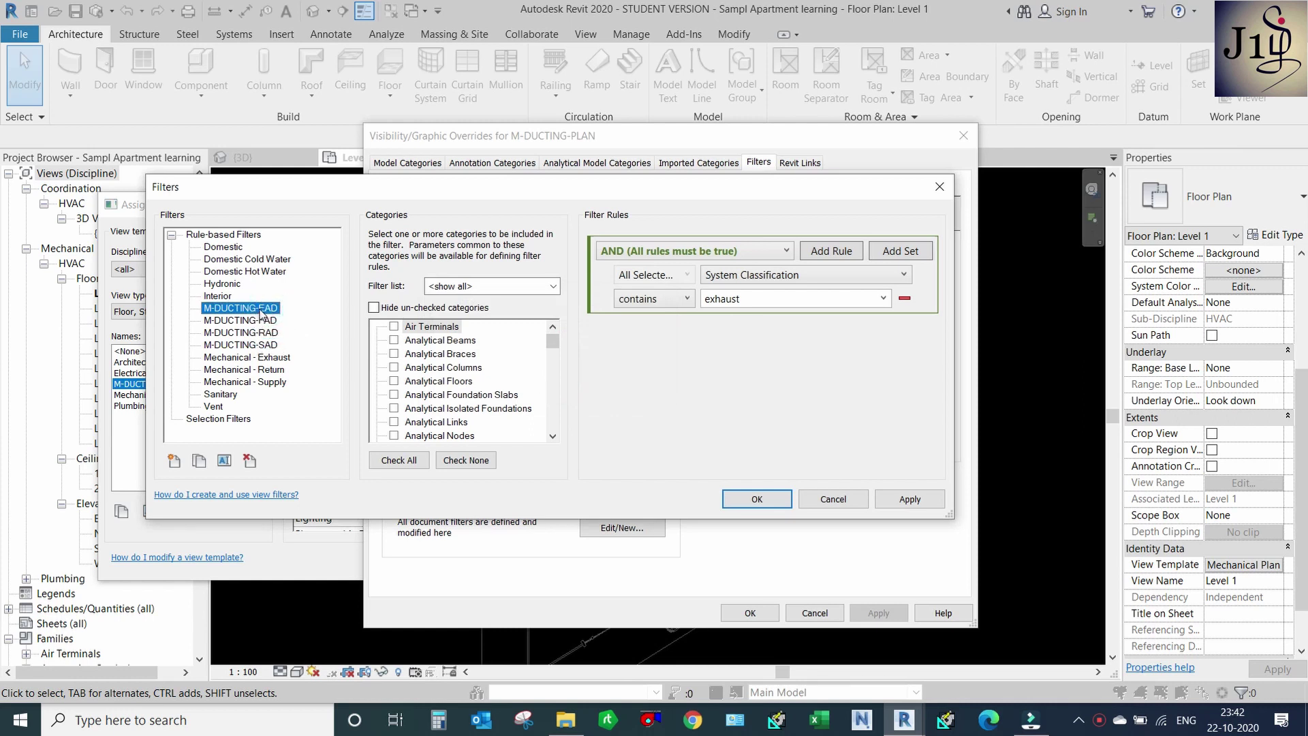
{"action": "right_click", "coordinate": [262, 311]}
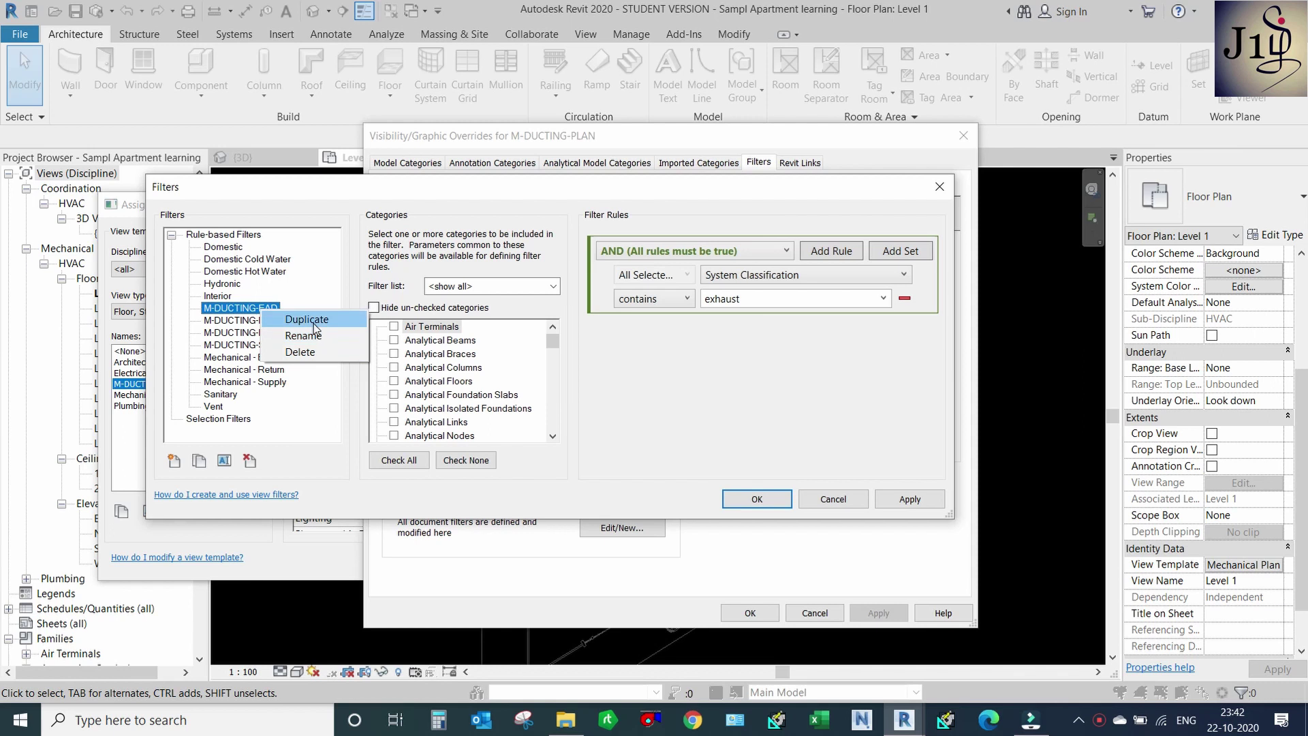
{"action": "left_click", "coordinate": [310, 320]}
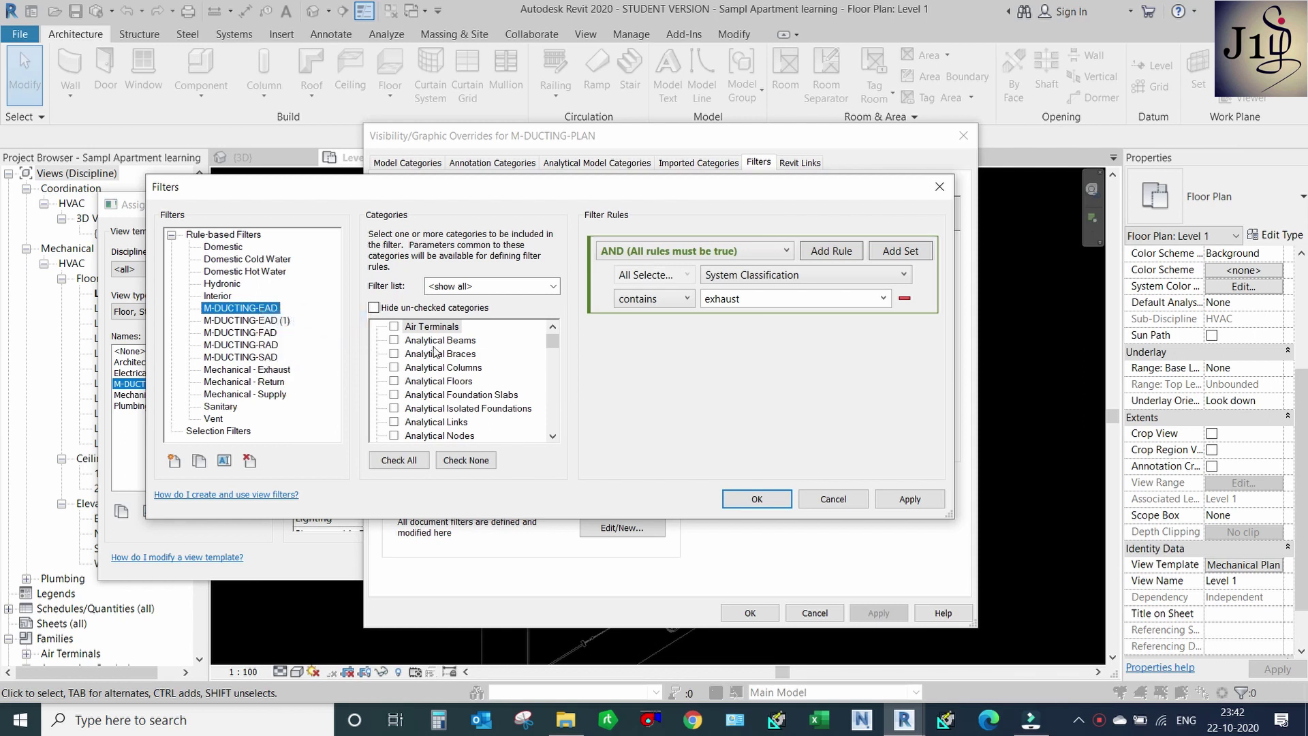
{"action": "double_click", "coordinate": [285, 321]}
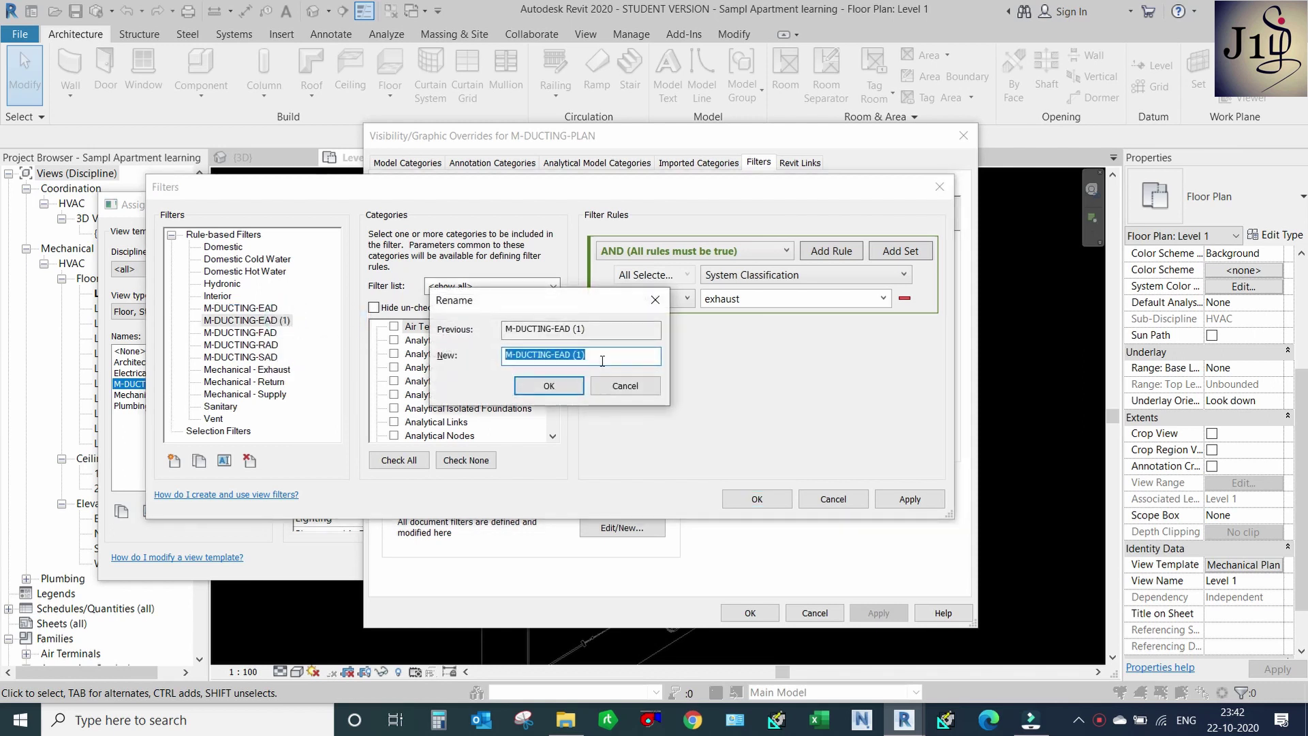
{"action": "left_click_drag", "start_coordinate": [586, 355], "coordinate": [561, 355]}
{"action": "key", "text": "BackSpace"}
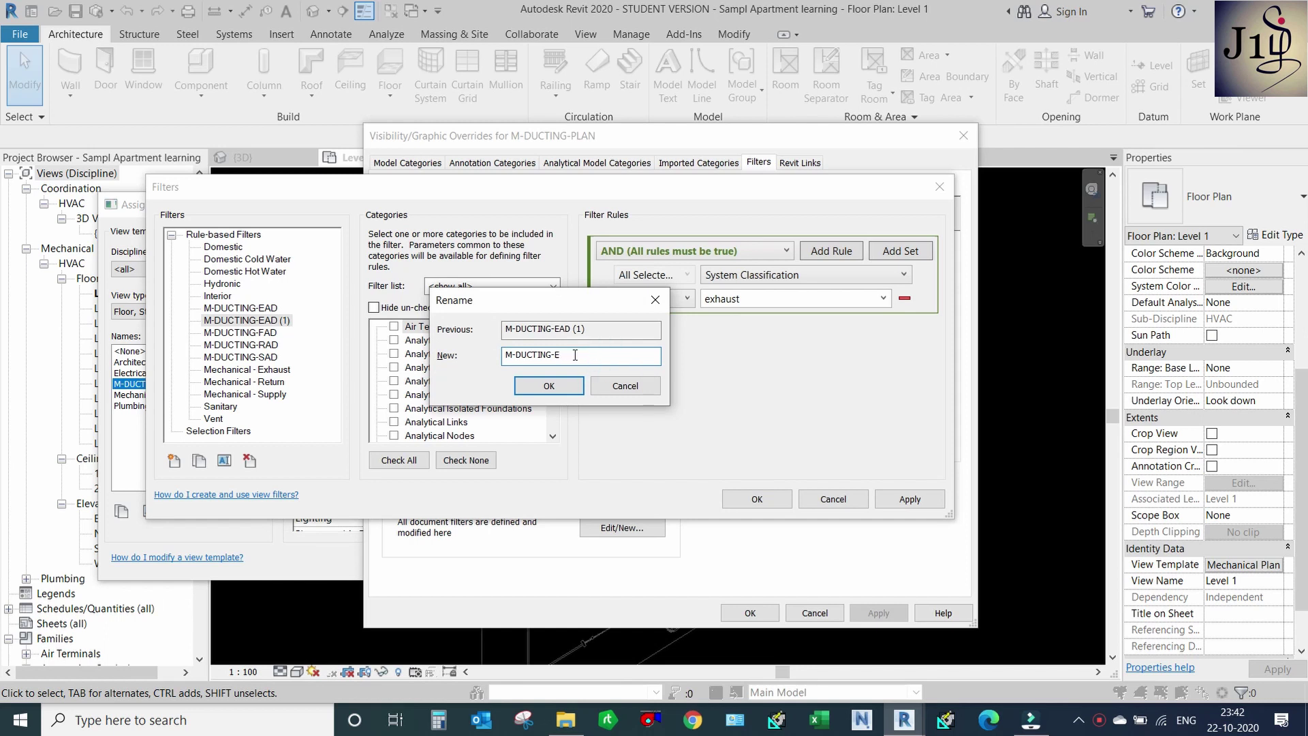
{"action": "type", "text": "INSULATION"}
{"action": "left_click", "coordinate": [556, 386]}
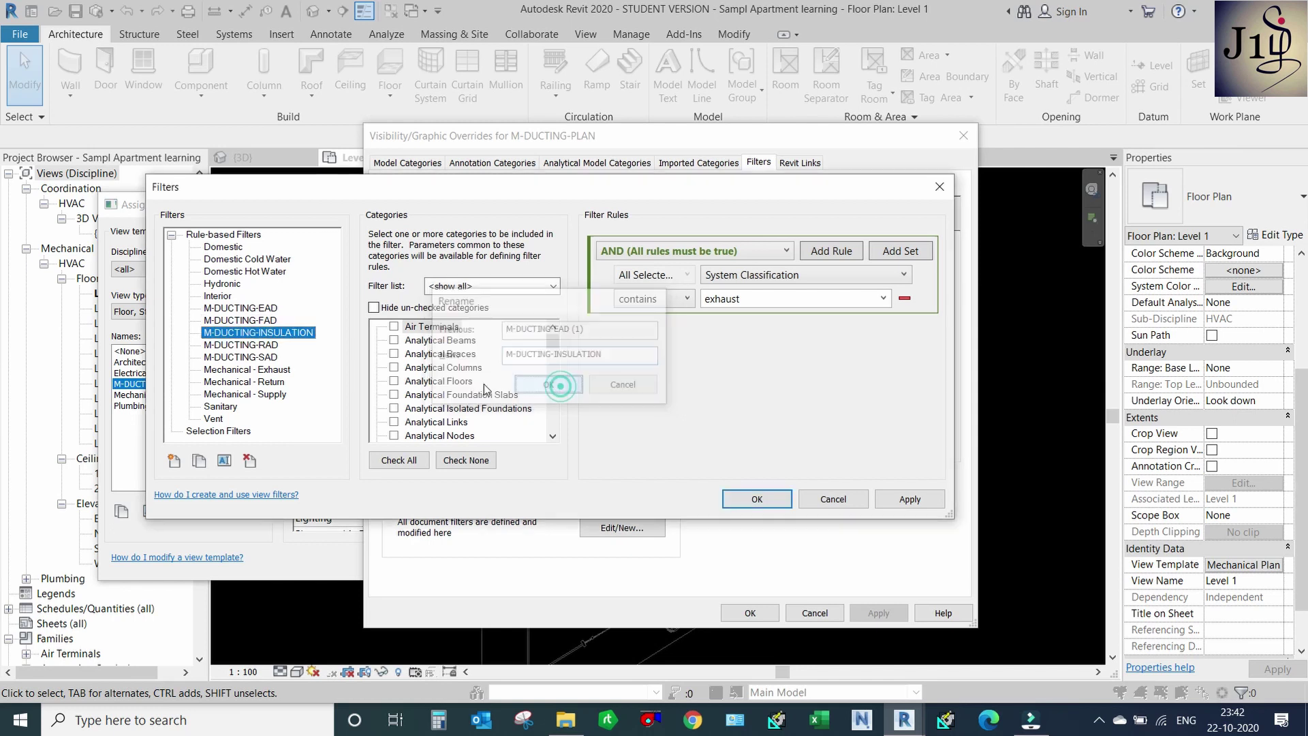
Duplicate M-DUCTING-FAD and clear most of the copy's name for renaming.
{"action": "left_click", "coordinate": [253, 320]}
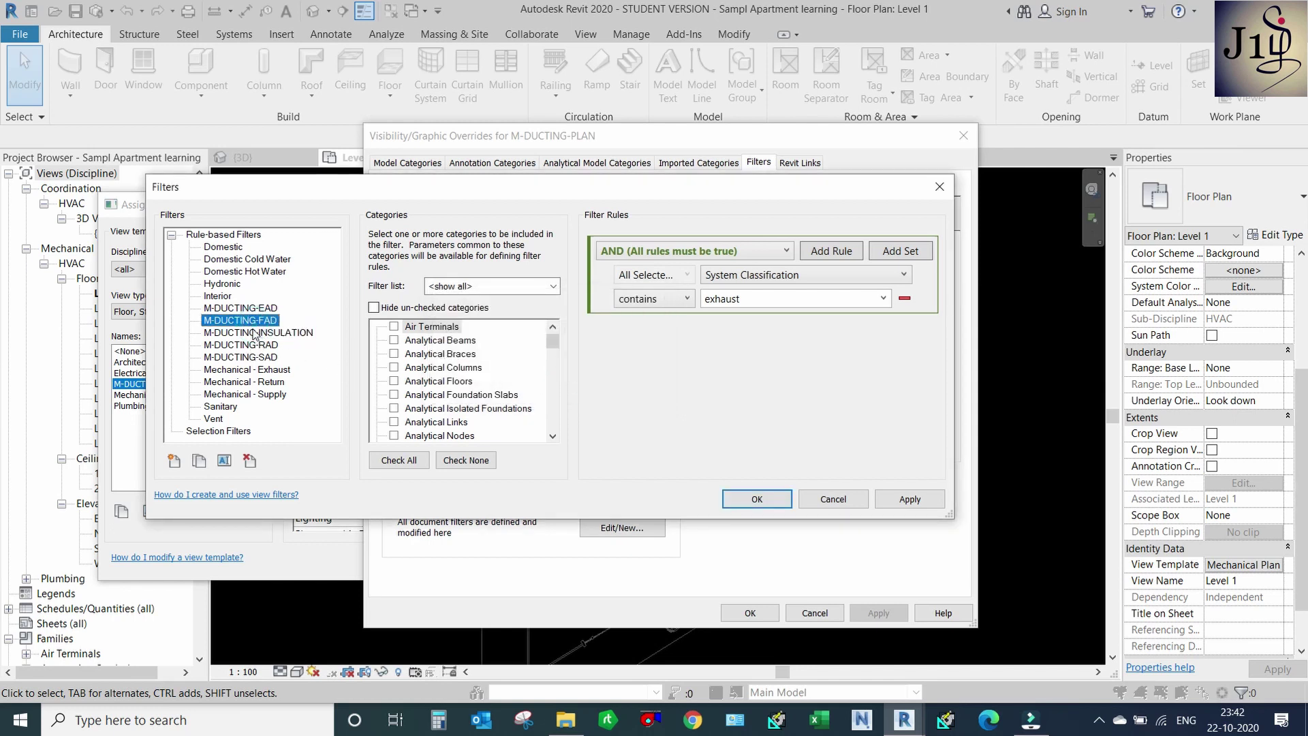
{"action": "right_click", "coordinate": [262, 326]}
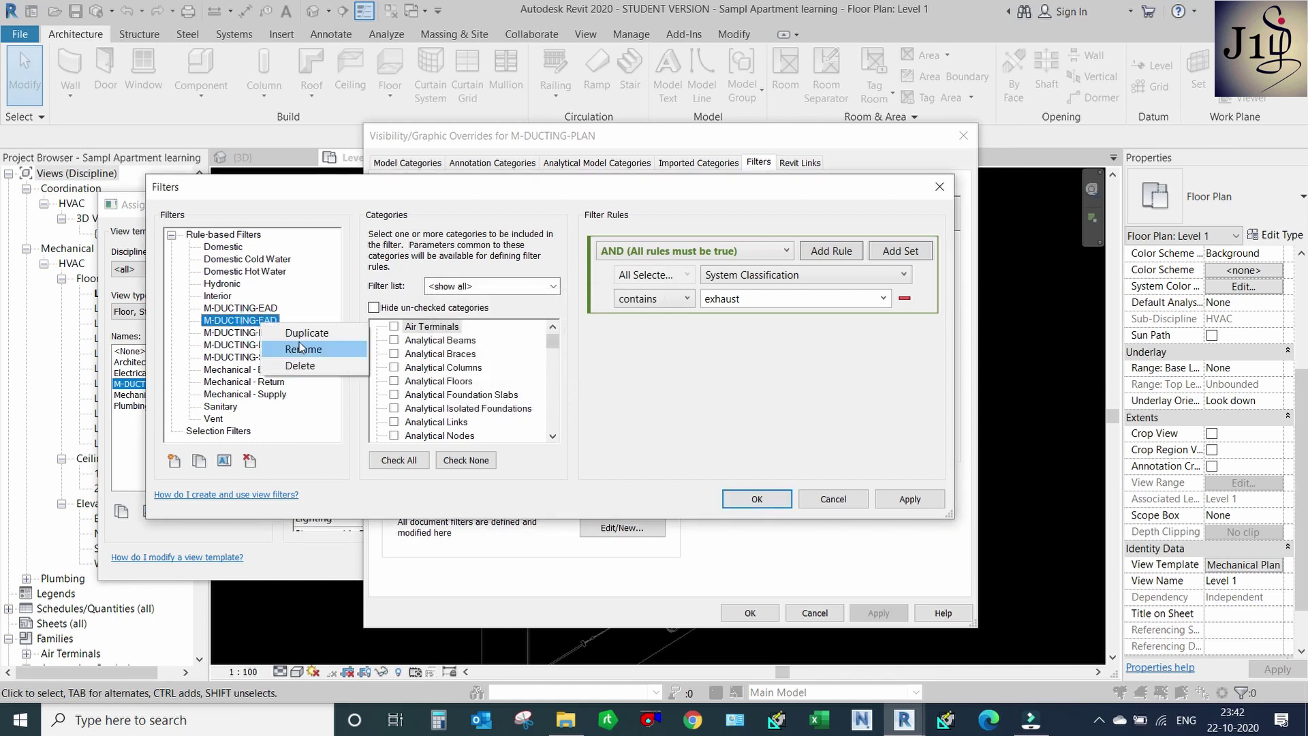
{"action": "left_click", "coordinate": [300, 337]}
{"action": "left_click", "coordinate": [281, 332]}
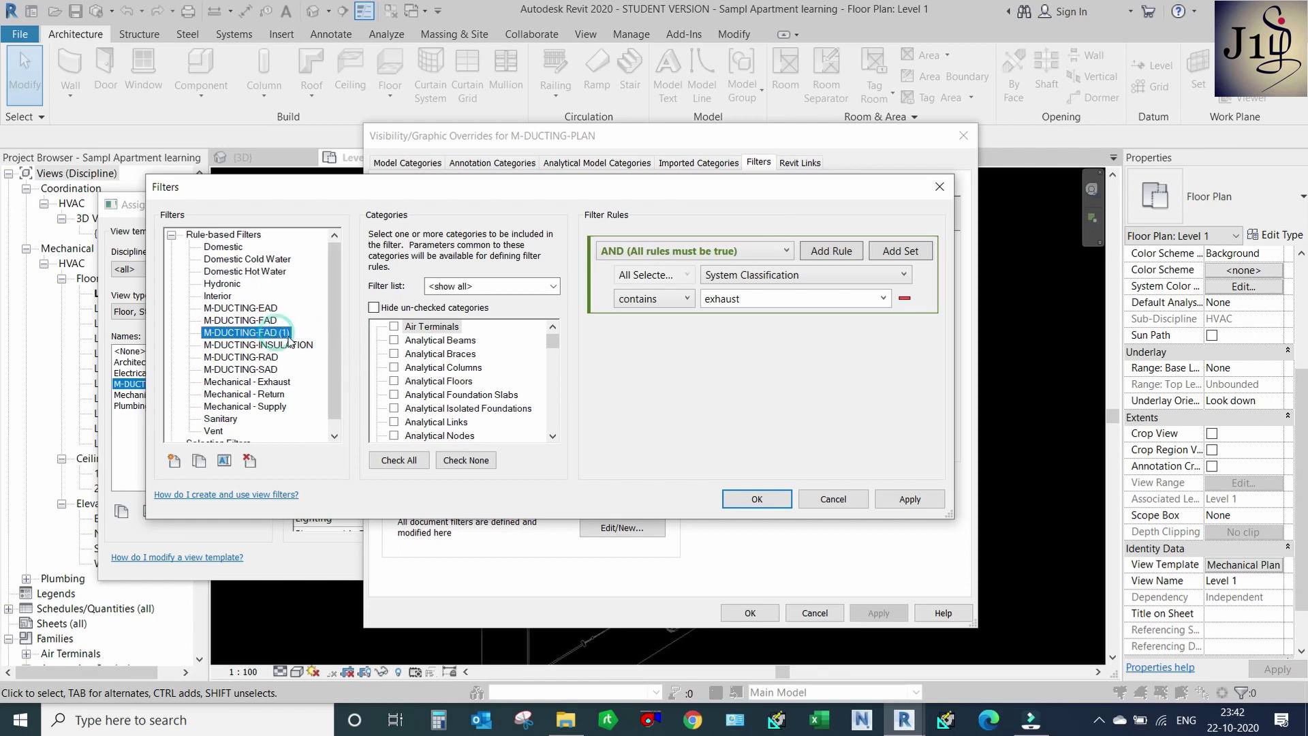
{"action": "left_click_drag", "start_coordinate": [613, 364], "coordinate": [535, 359]}
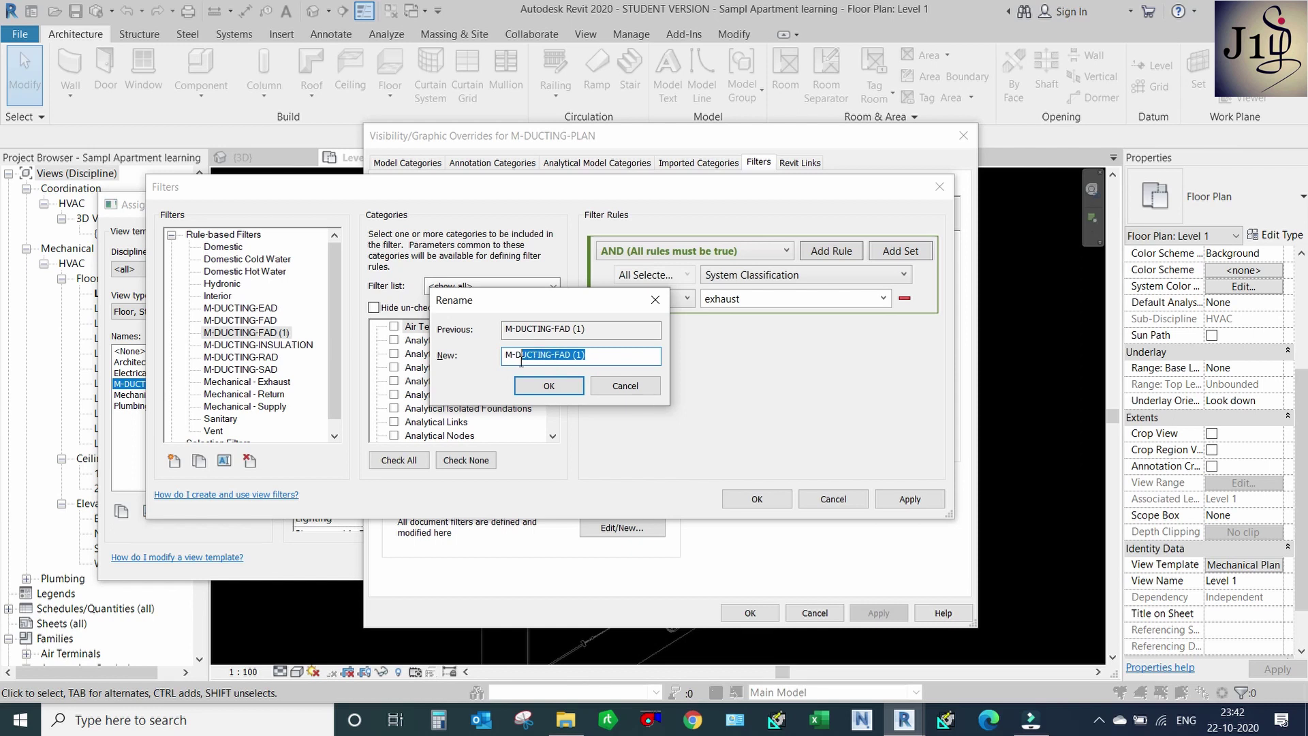
{"action": "key", "text": "BackSpace"}
Confirm the copied filter's new name M-EQUIPMENT and browse the Filters dialog lists.
{"action": "left_click", "coordinate": [547, 386]}
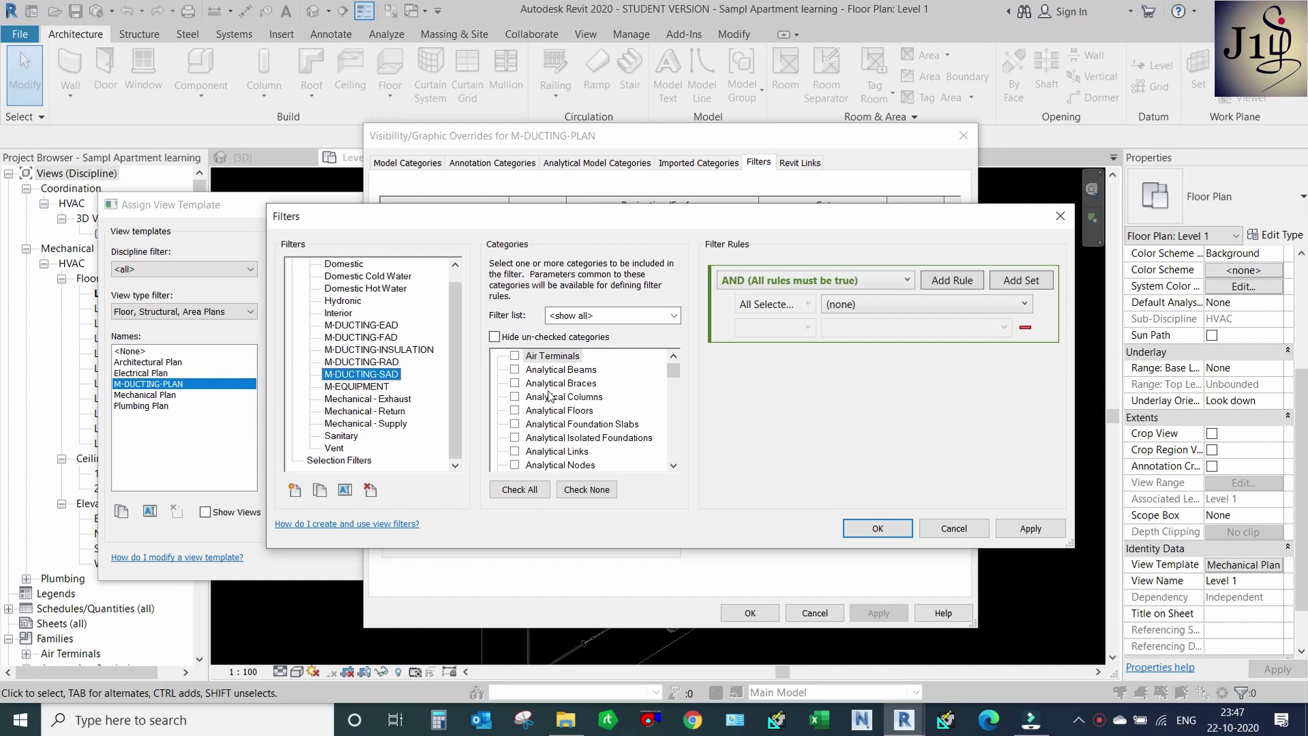
{"action": "left_click_drag", "start_coordinate": [673, 372], "coordinate": [669, 398]}
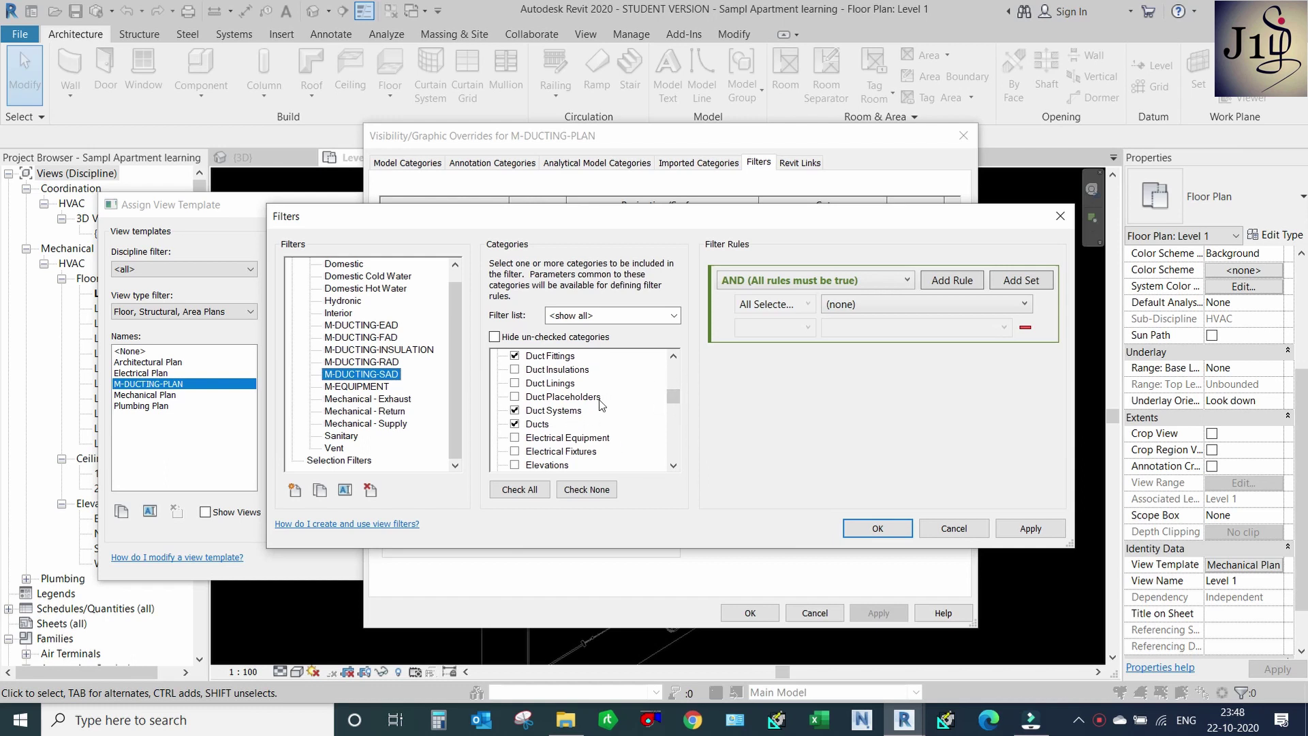
{"action": "scroll", "coordinate": [549, 430], "scroll_direction": "up", "scroll_amount": 1}
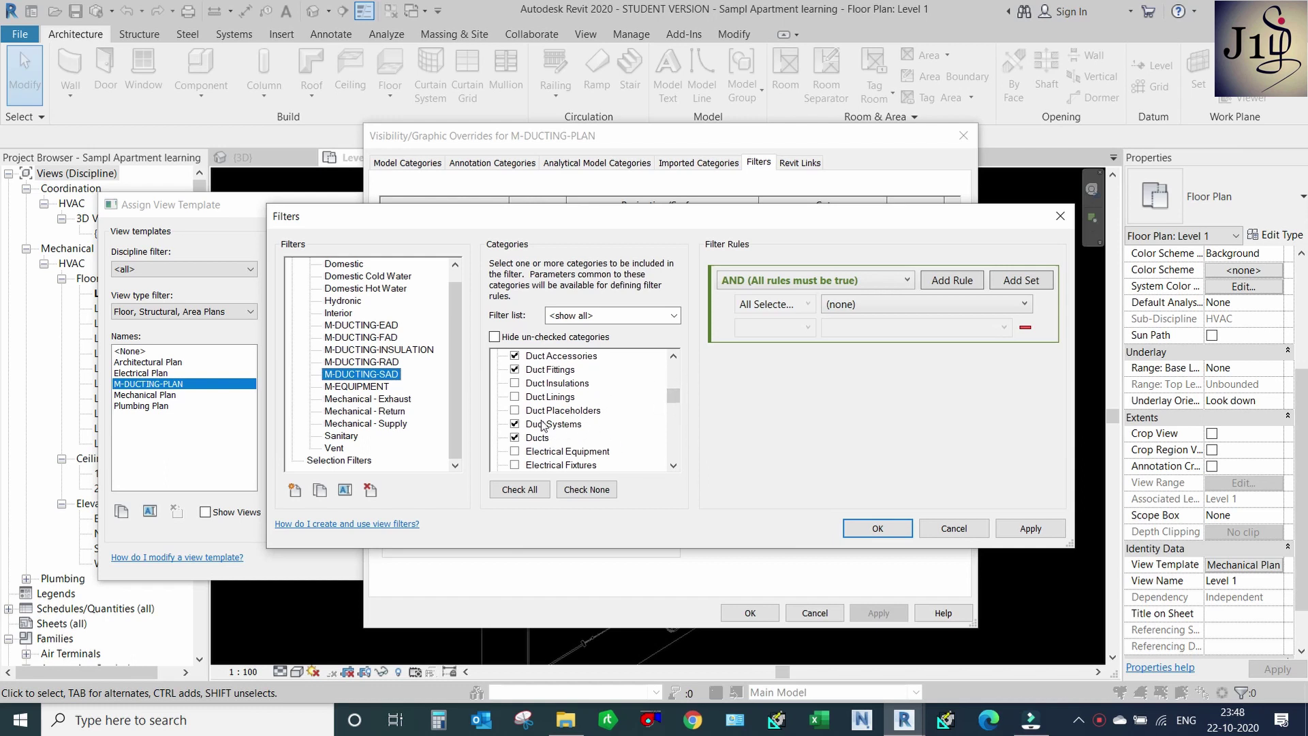
{"action": "scroll", "coordinate": [555, 378], "scroll_direction": "up", "scroll_amount": 3}
{"action": "scroll", "coordinate": [555, 377], "scroll_direction": "up", "scroll_amount": 3}
{"action": "scroll", "coordinate": [555, 375], "scroll_direction": "up", "scroll_amount": 3}
{"action": "scroll", "coordinate": [556, 374], "scroll_direction": "up", "scroll_amount": 2}
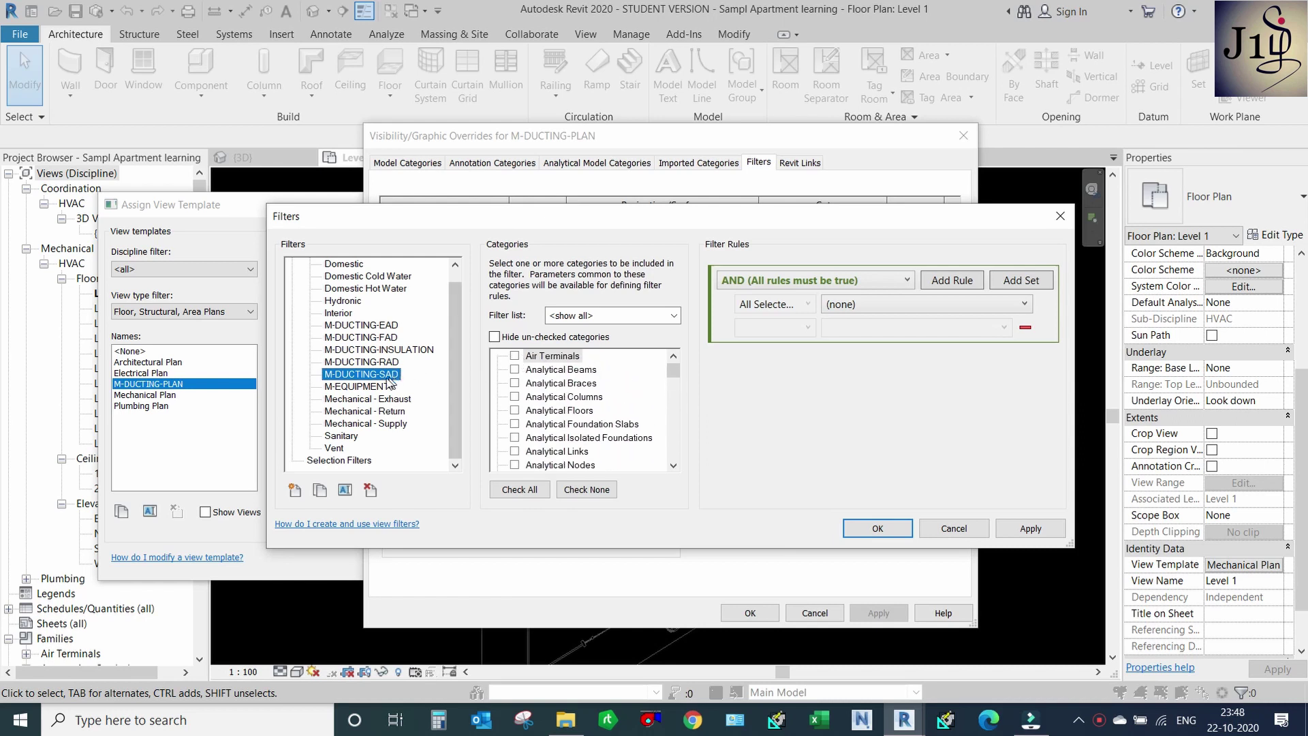
{"action": "scroll", "coordinate": [565, 401], "scroll_direction": "down", "scroll_amount": 5}
{"action": "scroll", "coordinate": [562, 405], "scroll_direction": "down", "scroll_amount": 4}
{"action": "scroll", "coordinate": [545, 415], "scroll_direction": "down", "scroll_amount": 3}
{"action": "scroll", "coordinate": [528, 428], "scroll_direction": "down", "scroll_amount": 3}
{"action": "scroll", "coordinate": [522, 449], "scroll_direction": "down", "scroll_amount": 3}
{"action": "scroll", "coordinate": [525, 446], "scroll_direction": "down", "scroll_amount": 1}
{"action": "scroll", "coordinate": [527, 443], "scroll_direction": "down", "scroll_amount": 2}
{"action": "scroll", "coordinate": [531, 440], "scroll_direction": "down", "scroll_amount": 2}
{"action": "scroll", "coordinate": [532, 443], "scroll_direction": "down", "scroll_amount": 2}
{"action": "scroll", "coordinate": [533, 451], "scroll_direction": "down", "scroll_amount": 2}
{"action": "scroll", "coordinate": [534, 461], "scroll_direction": "down", "scroll_amount": 1}
{"action": "scroll", "coordinate": [534, 449], "scroll_direction": "down", "scroll_amount": 2}
{"action": "scroll", "coordinate": [535, 443], "scroll_direction": "up", "scroll_amount": 2}
{"action": "scroll", "coordinate": [537, 436], "scroll_direction": "up", "scroll_amount": 3}
{"action": "scroll", "coordinate": [539, 430], "scroll_direction": "up", "scroll_amount": 1}
{"action": "scroll", "coordinate": [542, 423], "scroll_direction": "up", "scroll_amount": 1}
{"action": "scroll", "coordinate": [545, 419], "scroll_direction": "up", "scroll_amount": 2}
{"action": "scroll", "coordinate": [550, 414], "scroll_direction": "up", "scroll_amount": 2}
{"action": "scroll", "coordinate": [554, 411], "scroll_direction": "up", "scroll_amount": 1}
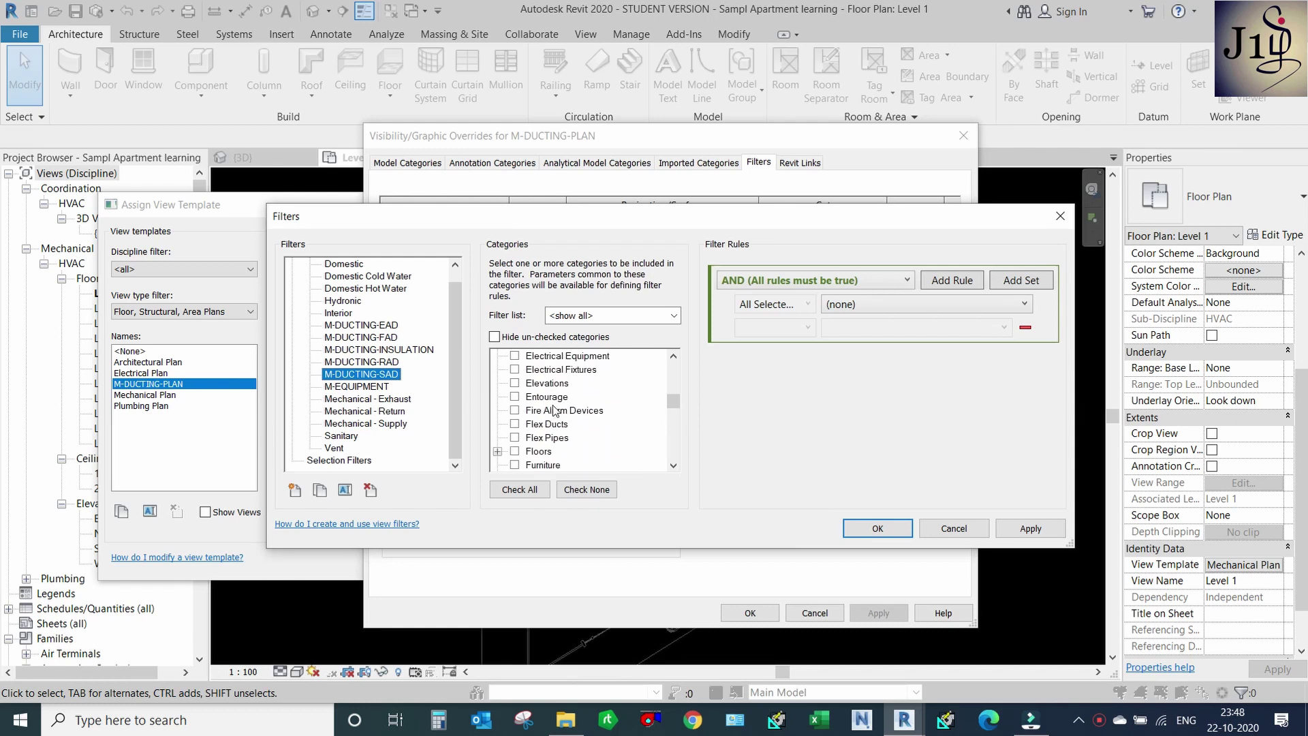
Check Air Terminals in the M-DUCTING-SAD filter's category list.
{"action": "left_click", "coordinate": [517, 429]}
{"action": "scroll", "coordinate": [549, 428], "scroll_direction": "up", "scroll_amount": 2}
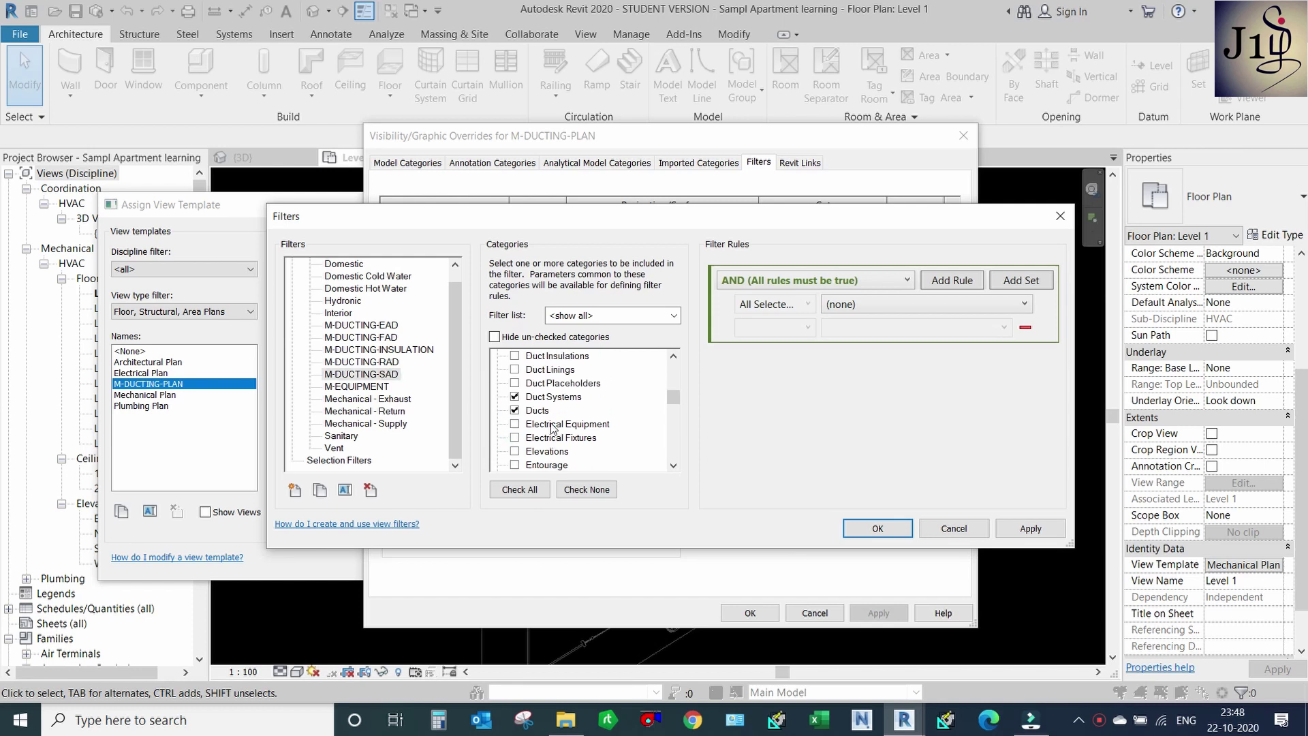
{"action": "scroll", "coordinate": [538, 403], "scroll_direction": "up", "scroll_amount": 1}
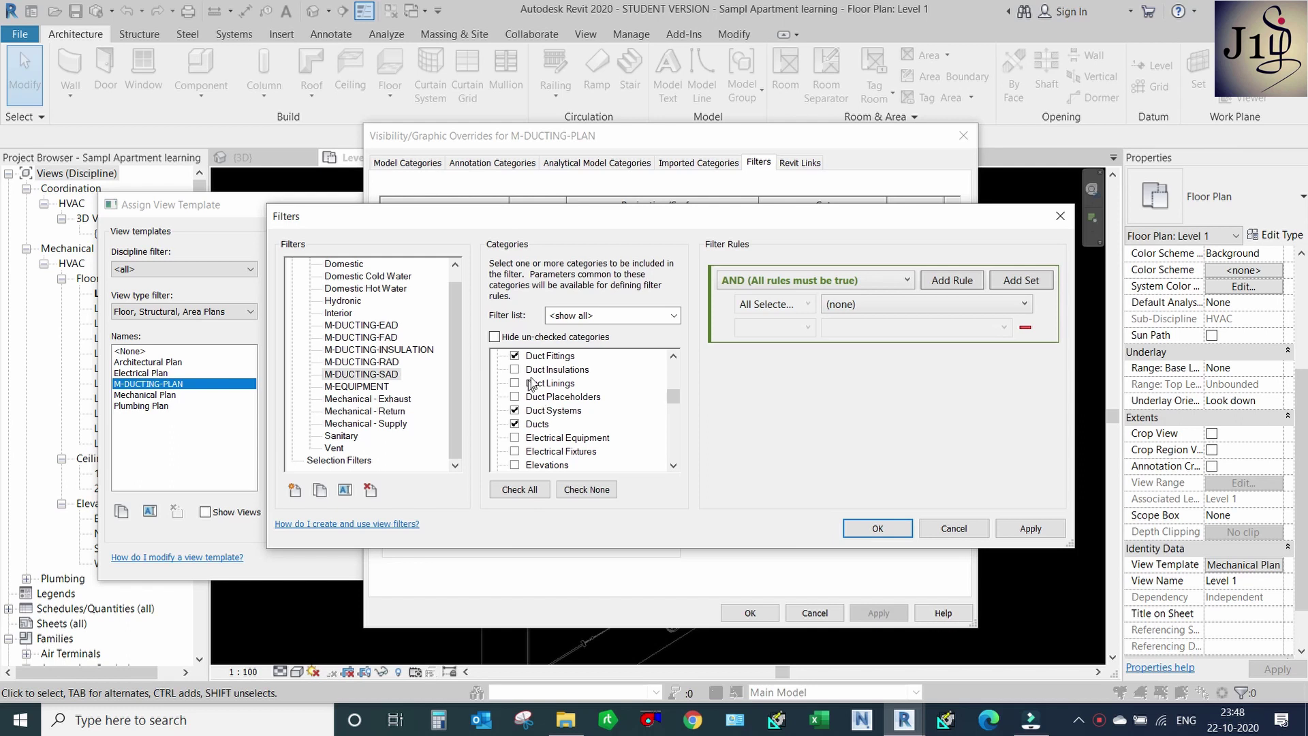
{"action": "scroll", "coordinate": [540, 385], "scroll_direction": "up", "scroll_amount": 1}
{"action": "scroll", "coordinate": [540, 385], "scroll_direction": "up", "scroll_amount": 1}
{"action": "scroll", "coordinate": [542, 392], "scroll_direction": "up", "scroll_amount": 1}
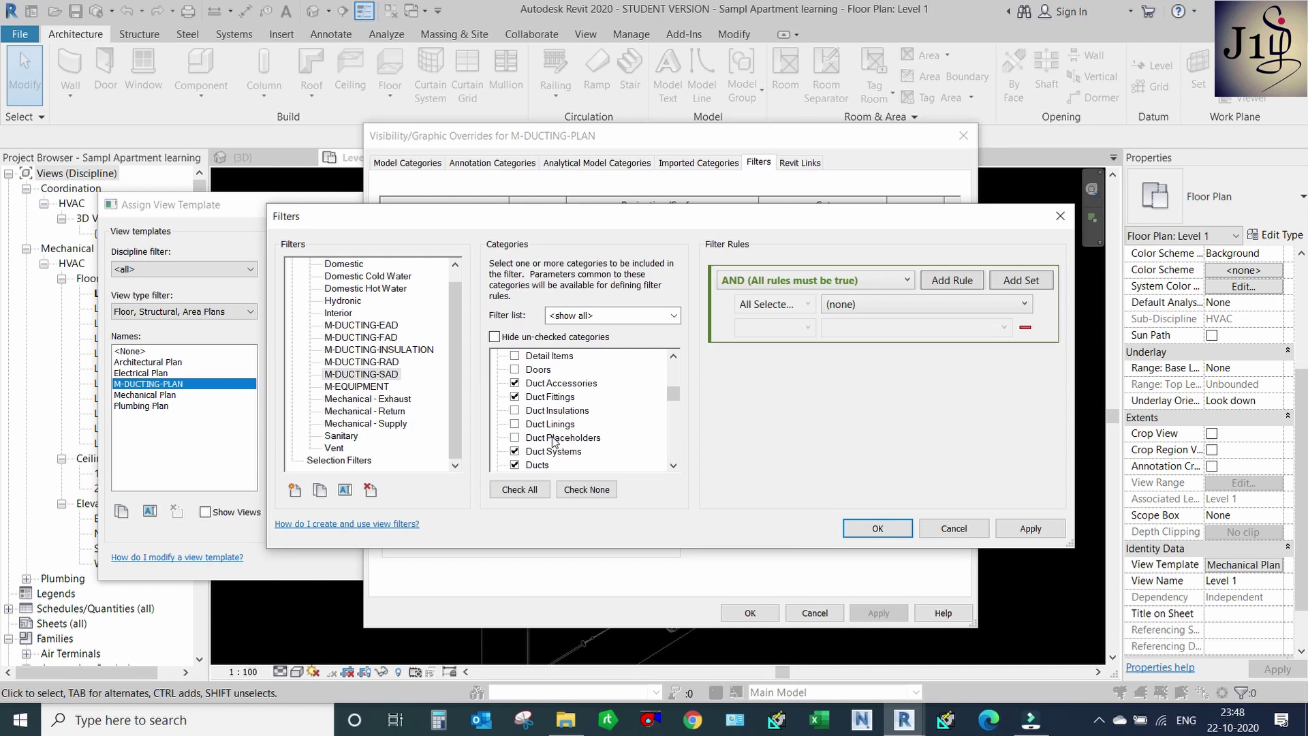
{"action": "scroll", "coordinate": [539, 410], "scroll_direction": "up", "scroll_amount": 2}
{"action": "scroll", "coordinate": [540, 412], "scroll_direction": "up", "scroll_amount": 4}
{"action": "scroll", "coordinate": [537, 402], "scroll_direction": "up", "scroll_amount": 10}
{"action": "scroll", "coordinate": [534, 388], "scroll_direction": "up", "scroll_amount": 8}
{"action": "scroll", "coordinate": [530, 375], "scroll_direction": "up", "scroll_amount": 3}
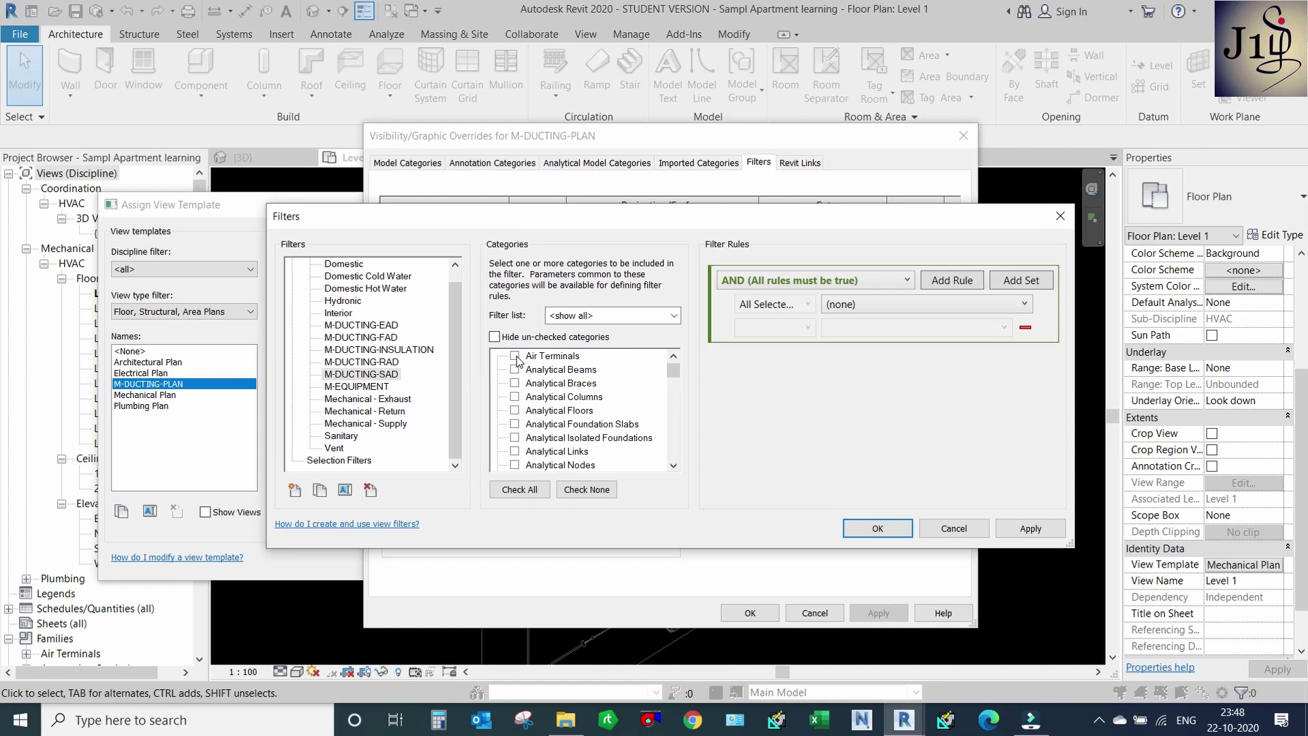
{"action": "left_click", "coordinate": [515, 357]}
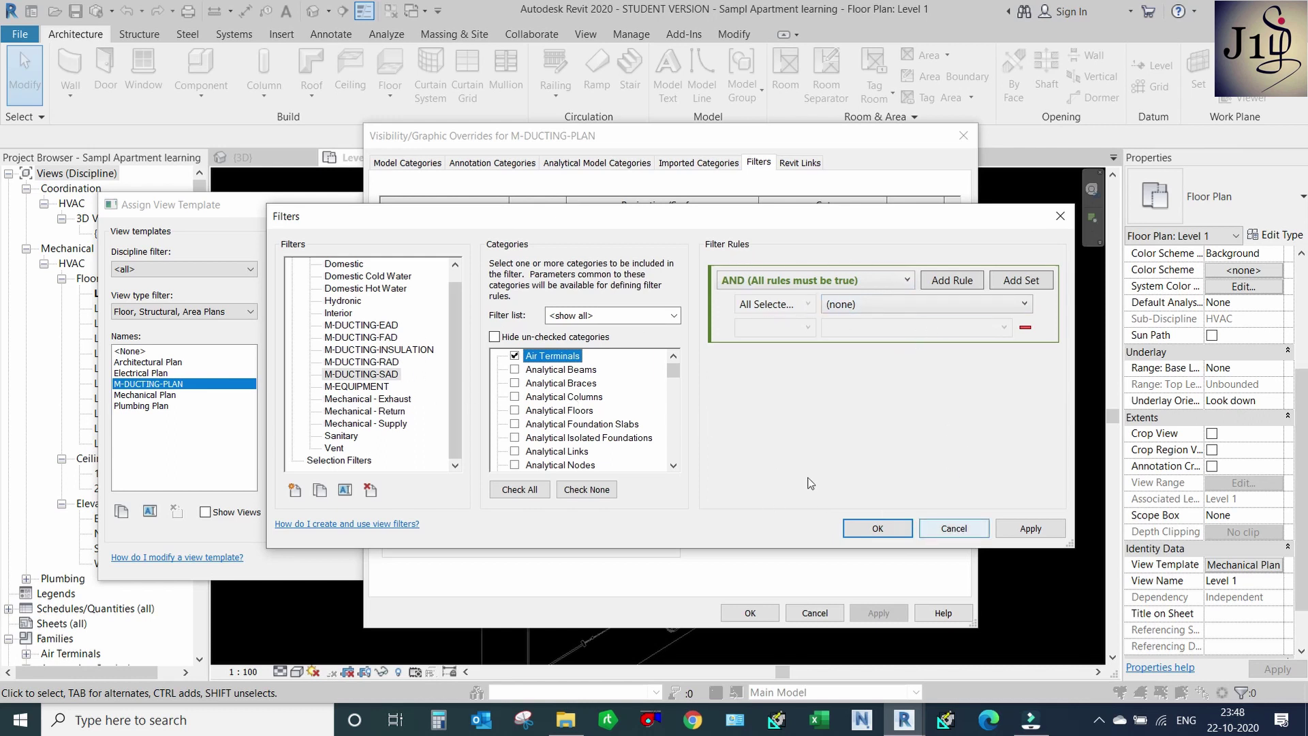
Select the M-DUCTING-RAD filter and clear its Duct Insulations and Duct Linings categories.
{"action": "left_click", "coordinate": [391, 363]}
{"action": "left_click", "coordinate": [516, 359]}
{"action": "scroll", "coordinate": [538, 409], "scroll_direction": "down", "scroll_amount": 2}
{"action": "scroll", "coordinate": [549, 430], "scroll_direction": "down", "scroll_amount": 2}
{"action": "scroll", "coordinate": [557, 444], "scroll_direction": "down", "scroll_amount": 2}
{"action": "scroll", "coordinate": [554, 444], "scroll_direction": "down", "scroll_amount": 1}
{"action": "scroll", "coordinate": [548, 446], "scroll_direction": "down", "scroll_amount": 1}
{"action": "scroll", "coordinate": [544, 449], "scroll_direction": "down", "scroll_amount": 2}
{"action": "scroll", "coordinate": [529, 439], "scroll_direction": "down", "scroll_amount": 1}
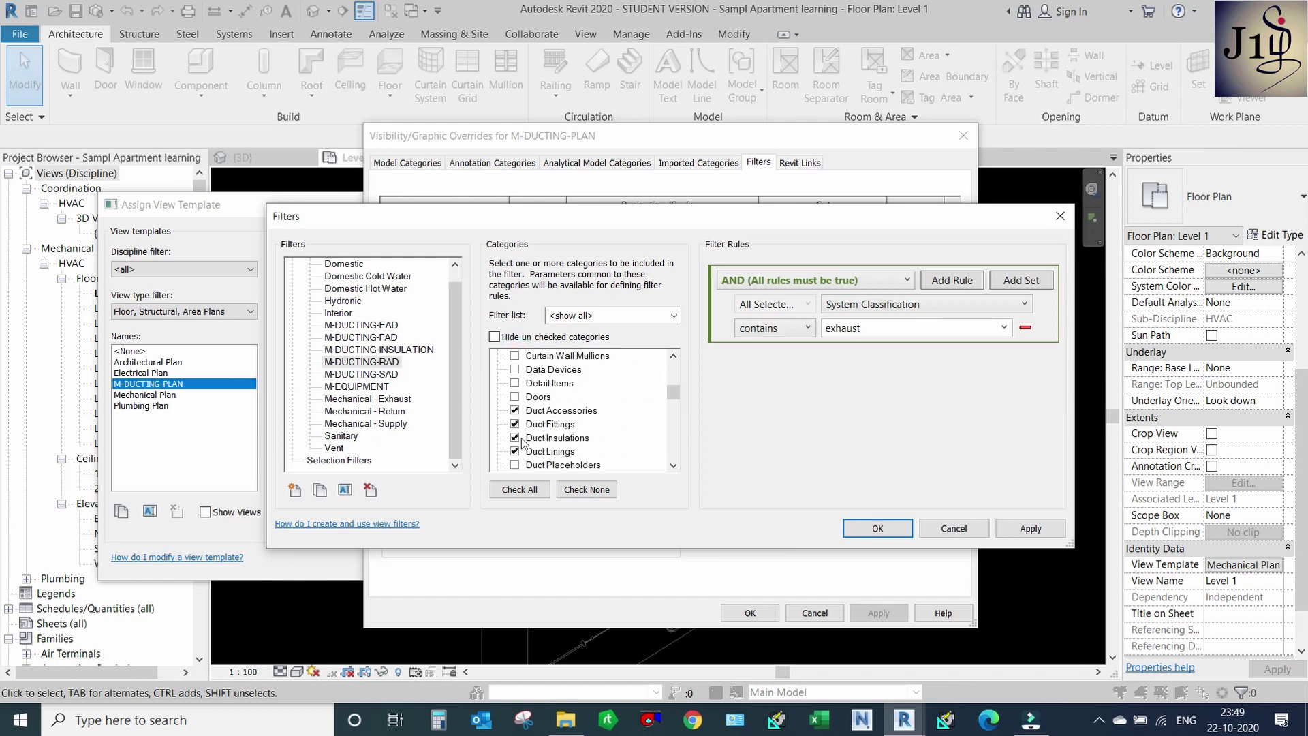
{"action": "left_click", "coordinate": [514, 438]}
{"action": "left_click", "coordinate": [515, 451]}
Tick Flex Ducts for M-DUCTING-RAD, then move on to the M-DUCTING-FAD filter.
{"action": "scroll", "coordinate": [554, 416], "scroll_direction": "down", "scroll_amount": 1}
{"action": "scroll", "coordinate": [556, 417], "scroll_direction": "down", "scroll_amount": 2}
{"action": "left_click", "coordinate": [516, 439]}
{"action": "scroll", "coordinate": [556, 429], "scroll_direction": "down", "scroll_amount": 3}
{"action": "scroll", "coordinate": [559, 433], "scroll_direction": "down", "scroll_amount": 4}
{"action": "scroll", "coordinate": [562, 434], "scroll_direction": "down", "scroll_amount": 3}
{"action": "scroll", "coordinate": [562, 433], "scroll_direction": "down", "scroll_amount": 4}
{"action": "scroll", "coordinate": [559, 435], "scroll_direction": "down", "scroll_amount": 2}
{"action": "scroll", "coordinate": [552, 438], "scroll_direction": "down", "scroll_amount": 4}
{"action": "scroll", "coordinate": [542, 441], "scroll_direction": "down", "scroll_amount": 4}
{"action": "scroll", "coordinate": [540, 443], "scroll_direction": "down", "scroll_amount": 4}
{"action": "scroll", "coordinate": [540, 443], "scroll_direction": "down", "scroll_amount": 3}
{"action": "scroll", "coordinate": [540, 444], "scroll_direction": "down", "scroll_amount": 3}
{"action": "scroll", "coordinate": [540, 444], "scroll_direction": "down", "scroll_amount": 3}
{"action": "scroll", "coordinate": [540, 446], "scroll_direction": "down", "scroll_amount": 4}
{"action": "scroll", "coordinate": [541, 447], "scroll_direction": "down", "scroll_amount": 3}
{"action": "scroll", "coordinate": [541, 448], "scroll_direction": "down", "scroll_amount": 3}
{"action": "scroll", "coordinate": [542, 449], "scroll_direction": "down", "scroll_amount": 5}
{"action": "scroll", "coordinate": [541, 450], "scroll_direction": "up", "scroll_amount": 2}
{"action": "scroll", "coordinate": [541, 448], "scroll_direction": "up", "scroll_amount": 2}
{"action": "scroll", "coordinate": [540, 446], "scroll_direction": "up", "scroll_amount": 3}
{"action": "scroll", "coordinate": [539, 443], "scroll_direction": "up", "scroll_amount": 2}
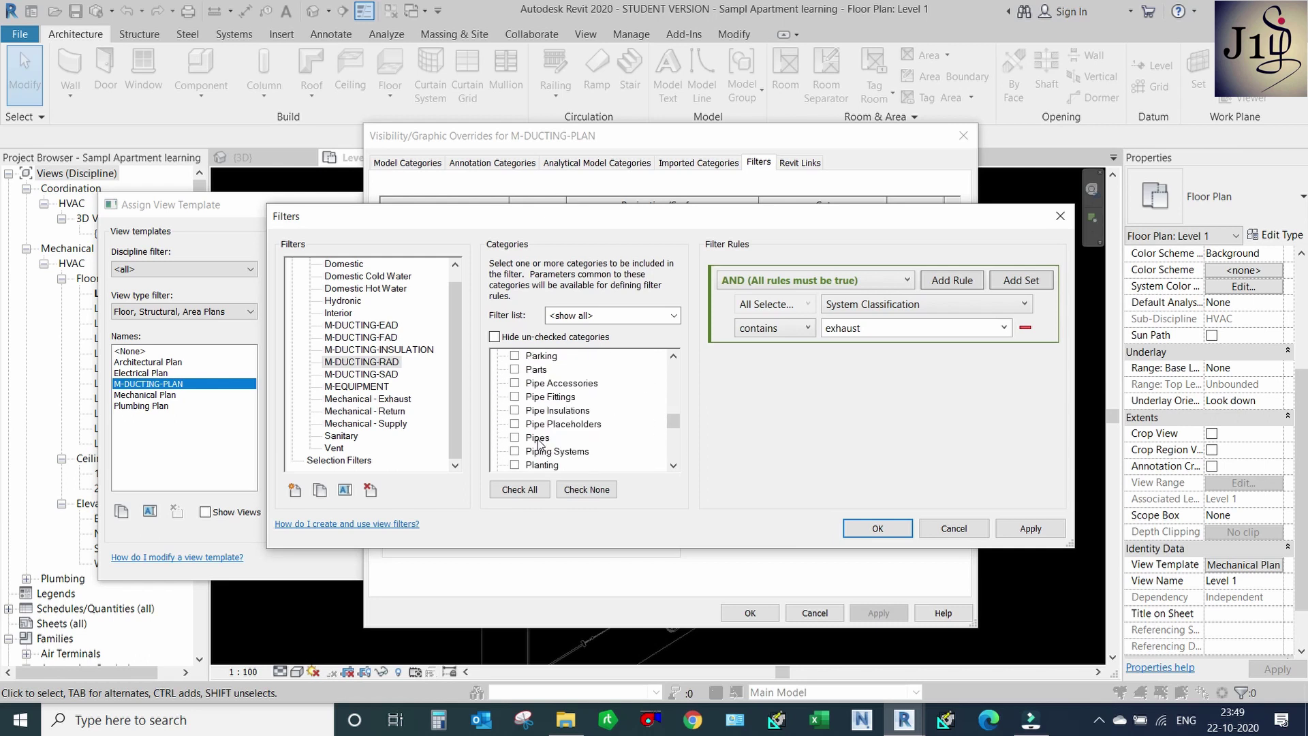
{"action": "scroll", "coordinate": [539, 443], "scroll_direction": "up", "scroll_amount": 1}
{"action": "scroll", "coordinate": [545, 443], "scroll_direction": "up", "scroll_amount": 1}
{"action": "scroll", "coordinate": [552, 441], "scroll_direction": "up", "scroll_amount": 1}
{"action": "scroll", "coordinate": [560, 439], "scroll_direction": "up", "scroll_amount": 1}
{"action": "scroll", "coordinate": [560, 439], "scroll_direction": "up", "scroll_amount": 4}
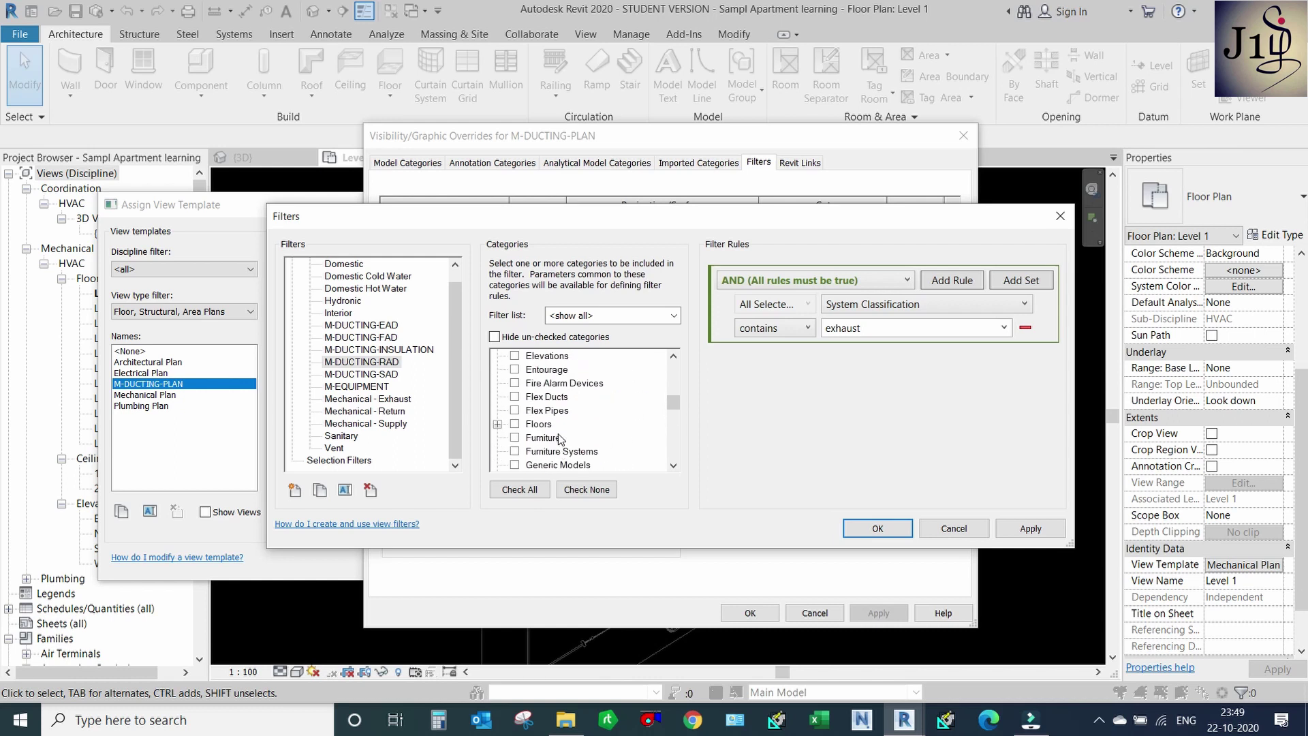
{"action": "left_click", "coordinate": [516, 397]}
{"action": "left_click", "coordinate": [380, 339]}
{"action": "left_click", "coordinate": [385, 327]}
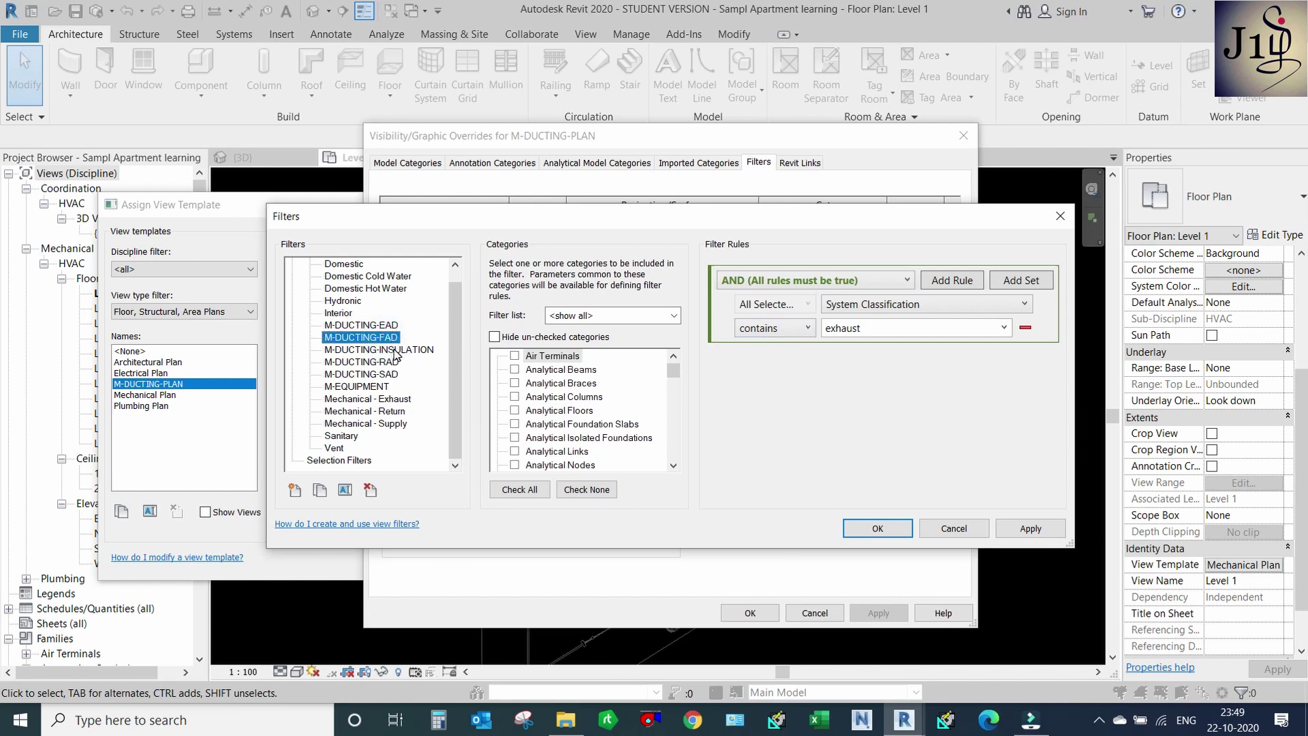
Select M-DUCTING-INSULATION and clear Duct Linings, Duct Fittings and Duct Accessories.
{"action": "left_click", "coordinate": [396, 350]}
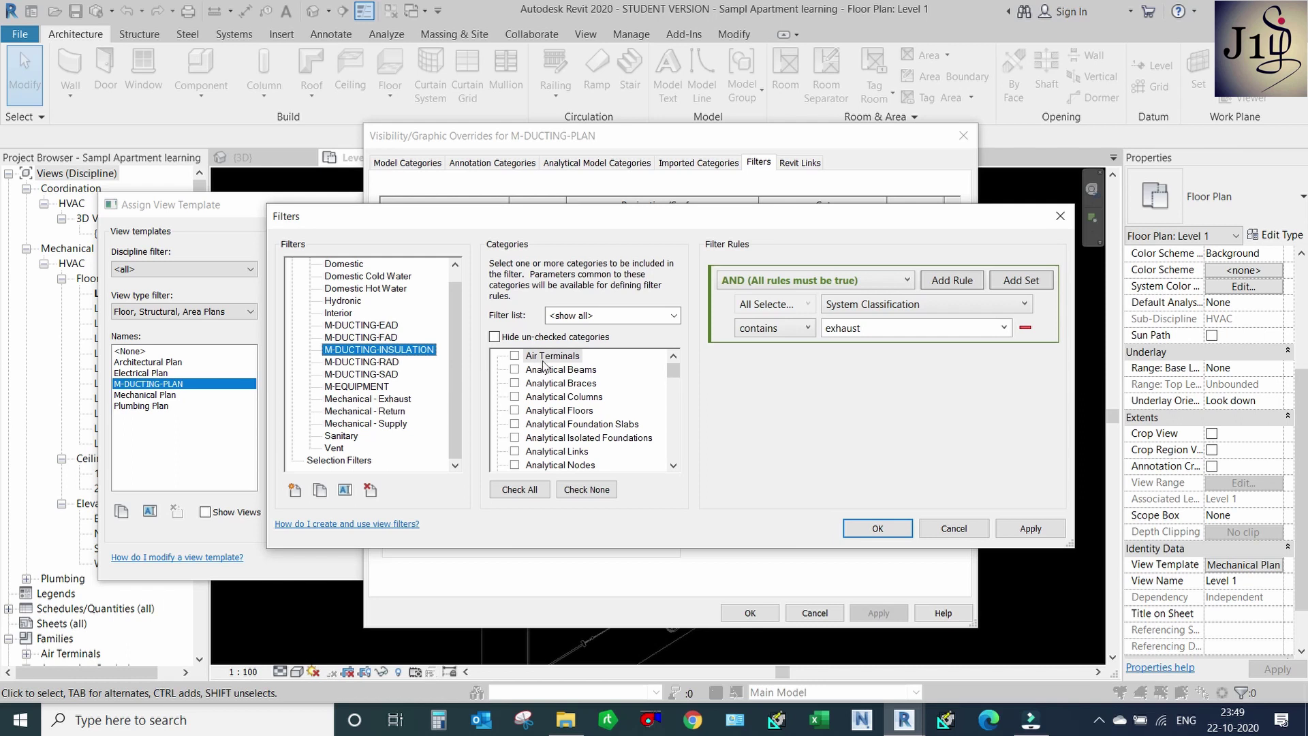
{"action": "scroll", "coordinate": [546, 371], "scroll_direction": "down", "scroll_amount": 2}
{"action": "scroll", "coordinate": [549, 396], "scroll_direction": "down", "scroll_amount": 2}
{"action": "scroll", "coordinate": [552, 416], "scroll_direction": "down", "scroll_amount": 2}
{"action": "scroll", "coordinate": [552, 423], "scroll_direction": "down", "scroll_amount": 1}
{"action": "scroll", "coordinate": [550, 429], "scroll_direction": "down", "scroll_amount": 2}
{"action": "scroll", "coordinate": [549, 437], "scroll_direction": "down", "scroll_amount": 1}
{"action": "scroll", "coordinate": [534, 451], "scroll_direction": "down", "scroll_amount": 1}
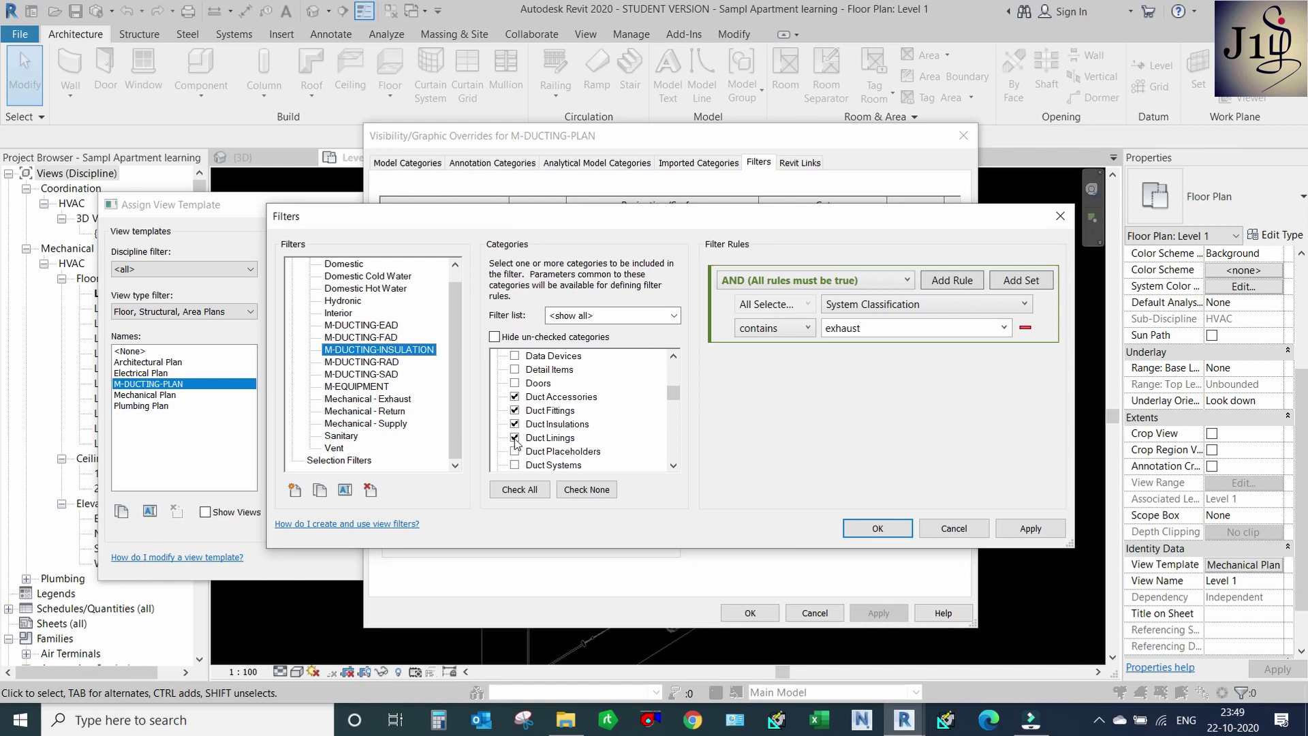
{"action": "left_click", "coordinate": [514, 437]}
{"action": "left_click", "coordinate": [515, 410]}
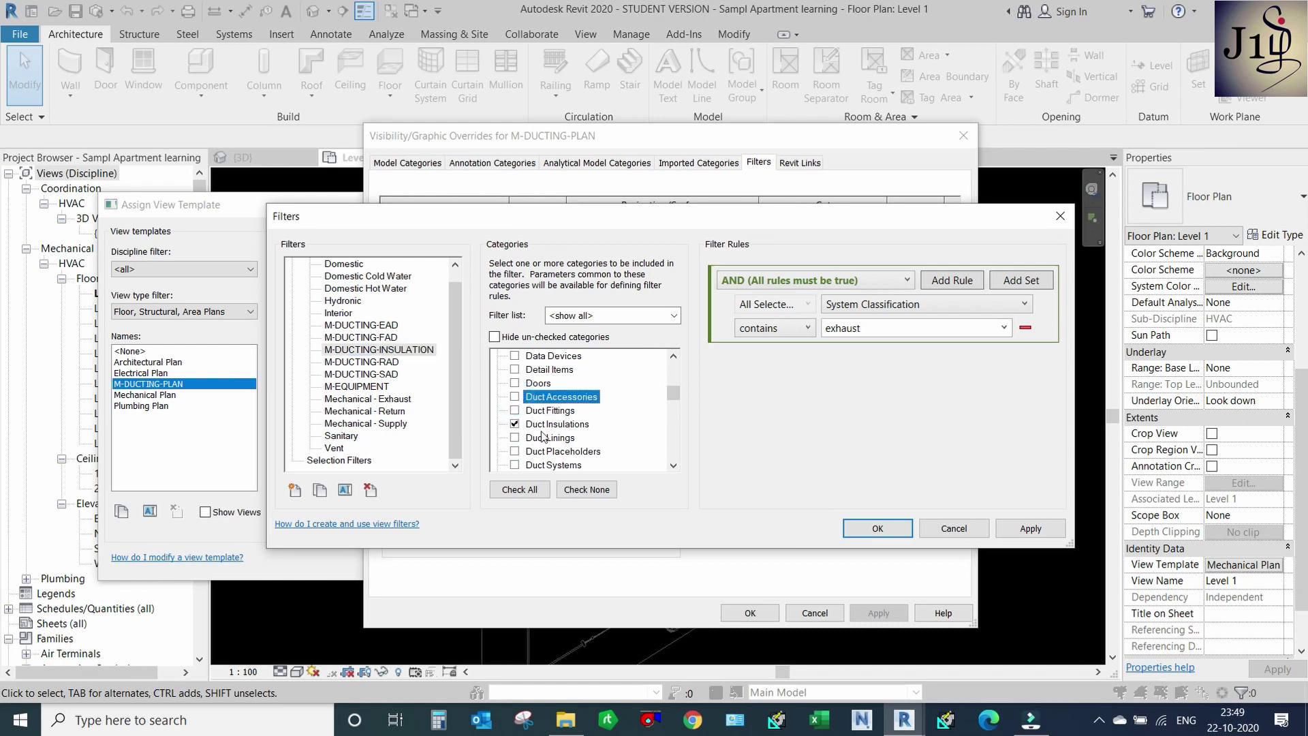
Clear Ducts so only Duct Insulations remains, then select the M-EQUIPMENT filter.
{"action": "scroll", "coordinate": [549, 426], "scroll_direction": "down", "scroll_amount": 2}
{"action": "left_click", "coordinate": [514, 410]}
{"action": "scroll", "coordinate": [549, 417], "scroll_direction": "down", "scroll_amount": 2}
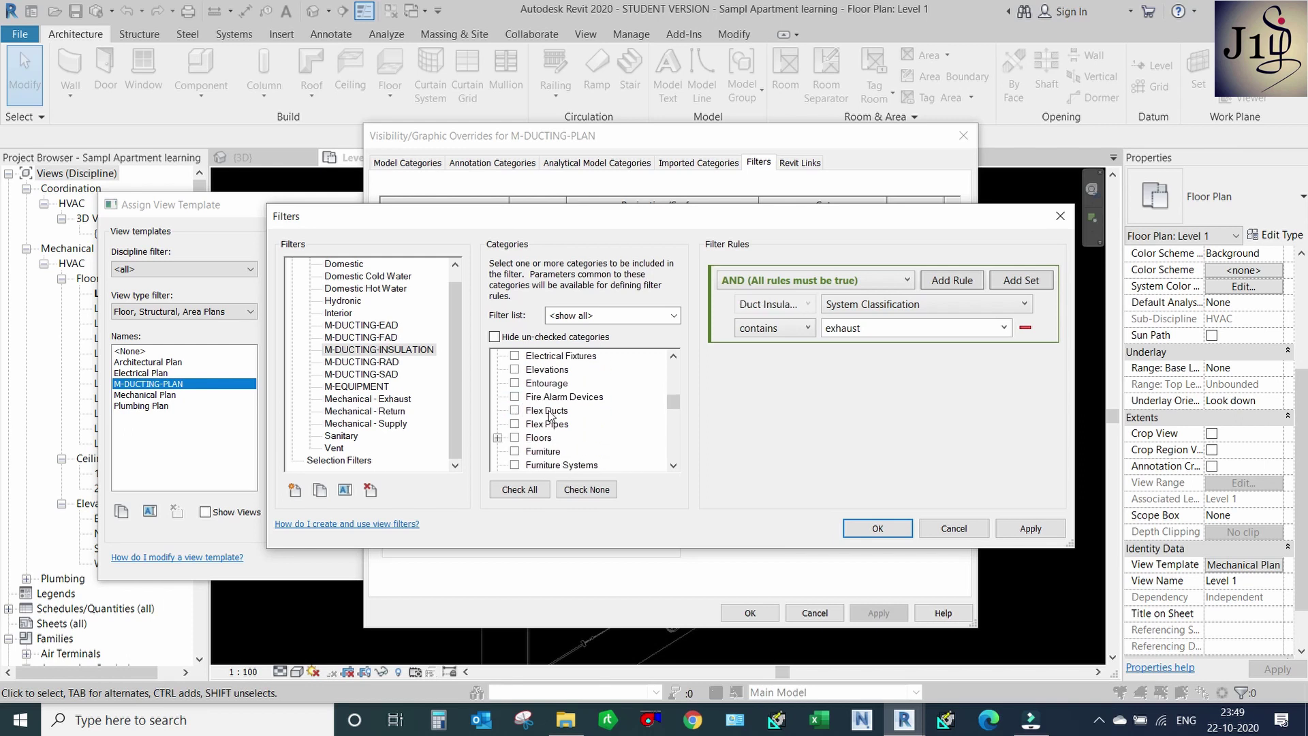
{"action": "scroll", "coordinate": [549, 417], "scroll_direction": "down", "scroll_amount": 3}
{"action": "scroll", "coordinate": [549, 425], "scroll_direction": "up", "scroll_amount": 3}
{"action": "scroll", "coordinate": [548, 426], "scroll_direction": "up", "scroll_amount": 1}
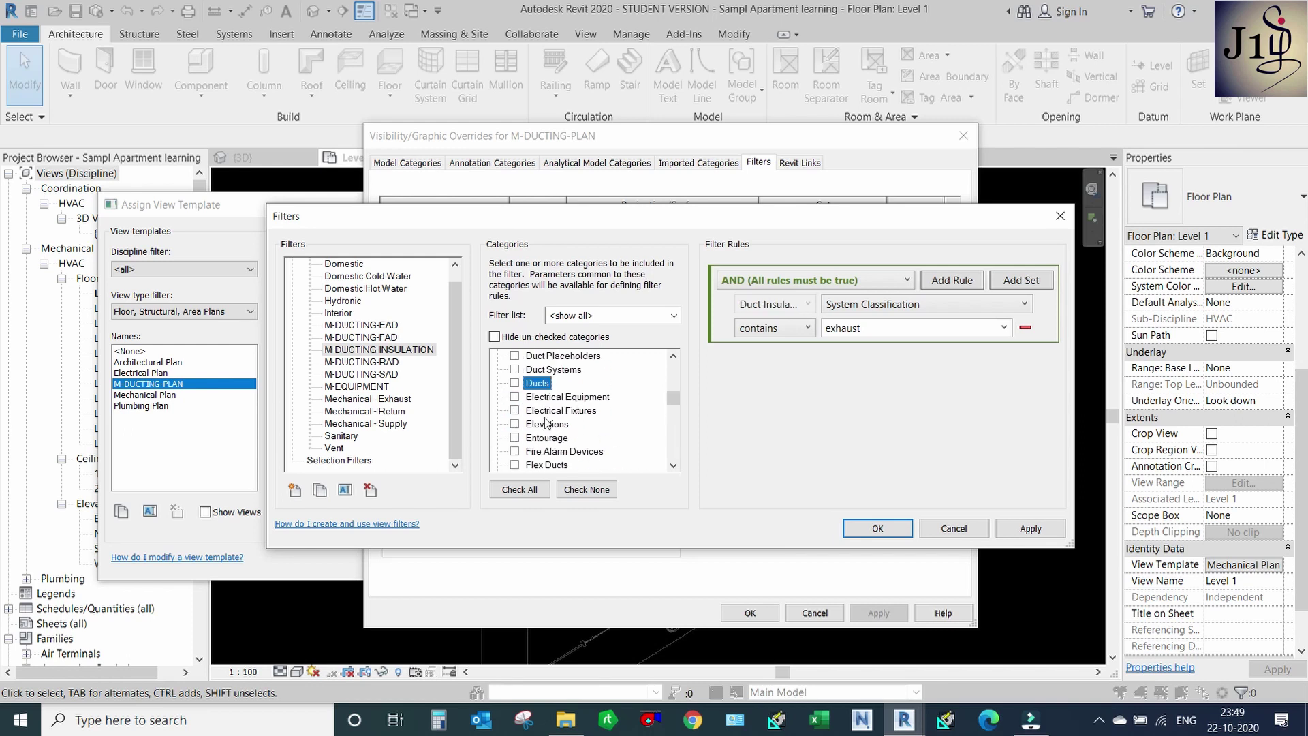
{"action": "left_click", "coordinate": [368, 388]}
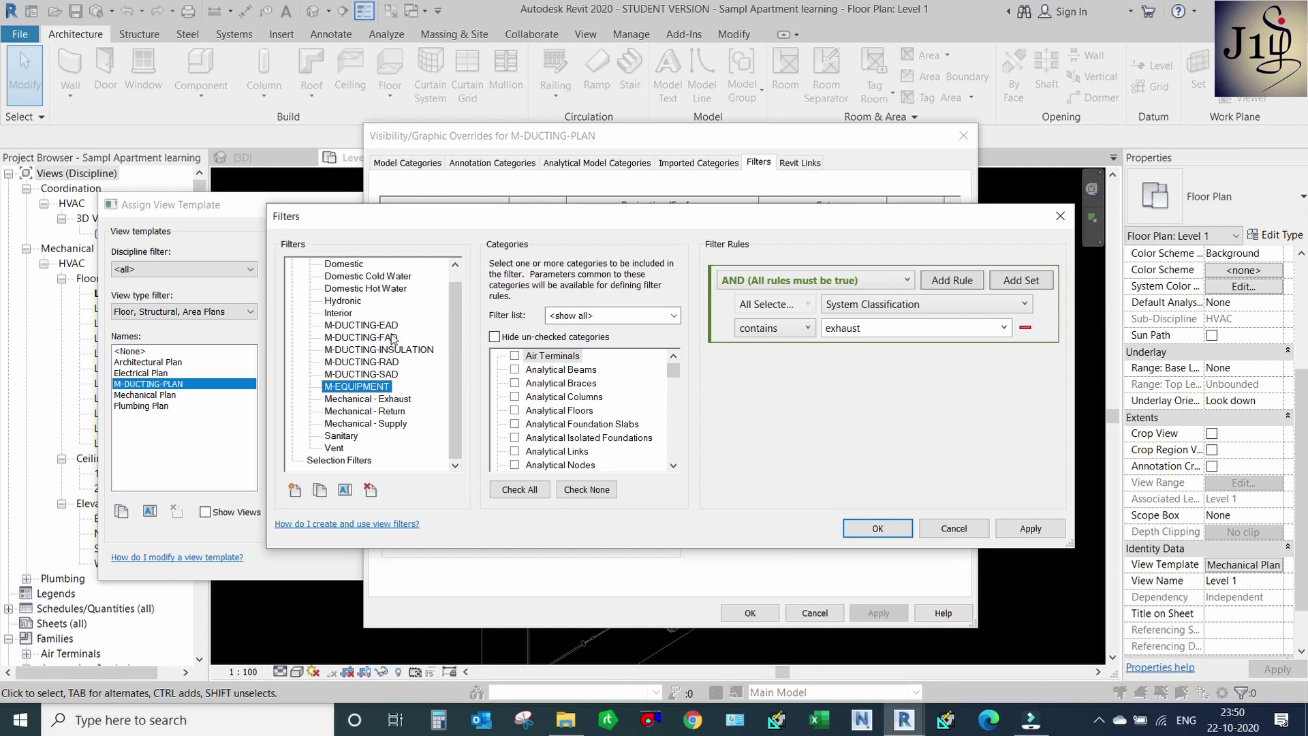
Clear the duct accessory, fitting, insulation, lining and Ducts categories from M-EQUIPMENT, accepting the rule reset.
{"action": "scroll", "coordinate": [569, 409], "scroll_direction": "down", "scroll_amount": 2}
{"action": "scroll", "coordinate": [569, 409], "scroll_direction": "down", "scroll_amount": 2}
{"action": "scroll", "coordinate": [562, 416], "scroll_direction": "down", "scroll_amount": 3}
{"action": "scroll", "coordinate": [546, 423], "scroll_direction": "down", "scroll_amount": 2}
{"action": "scroll", "coordinate": [535, 429], "scroll_direction": "down", "scroll_amount": 1}
{"action": "scroll", "coordinate": [533, 434], "scroll_direction": "down", "scroll_amount": 1}
{"action": "left_click", "coordinate": [515, 383]}
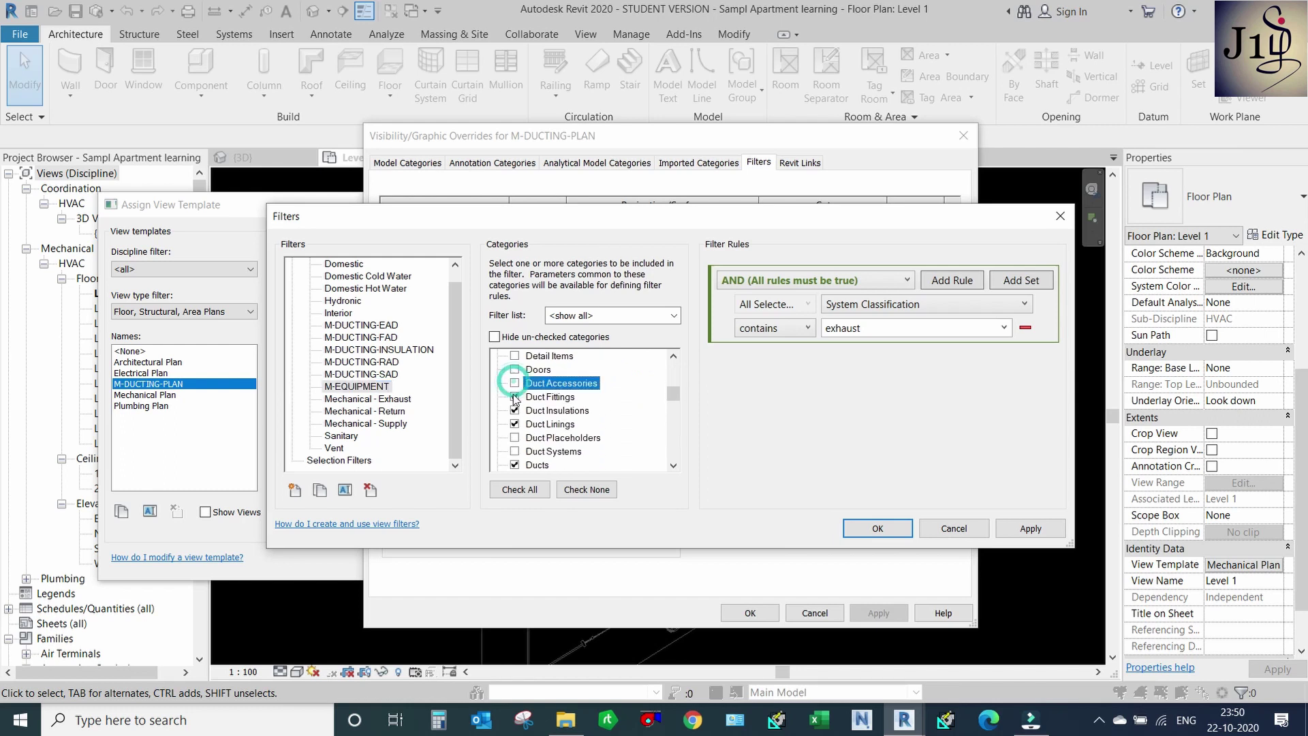
{"action": "left_click", "coordinate": [515, 410]}
{"action": "scroll", "coordinate": [540, 427], "scroll_direction": "down", "scroll_amount": 1}
{"action": "left_click", "coordinate": [516, 424]}
{"action": "left_click", "coordinate": [689, 381]}
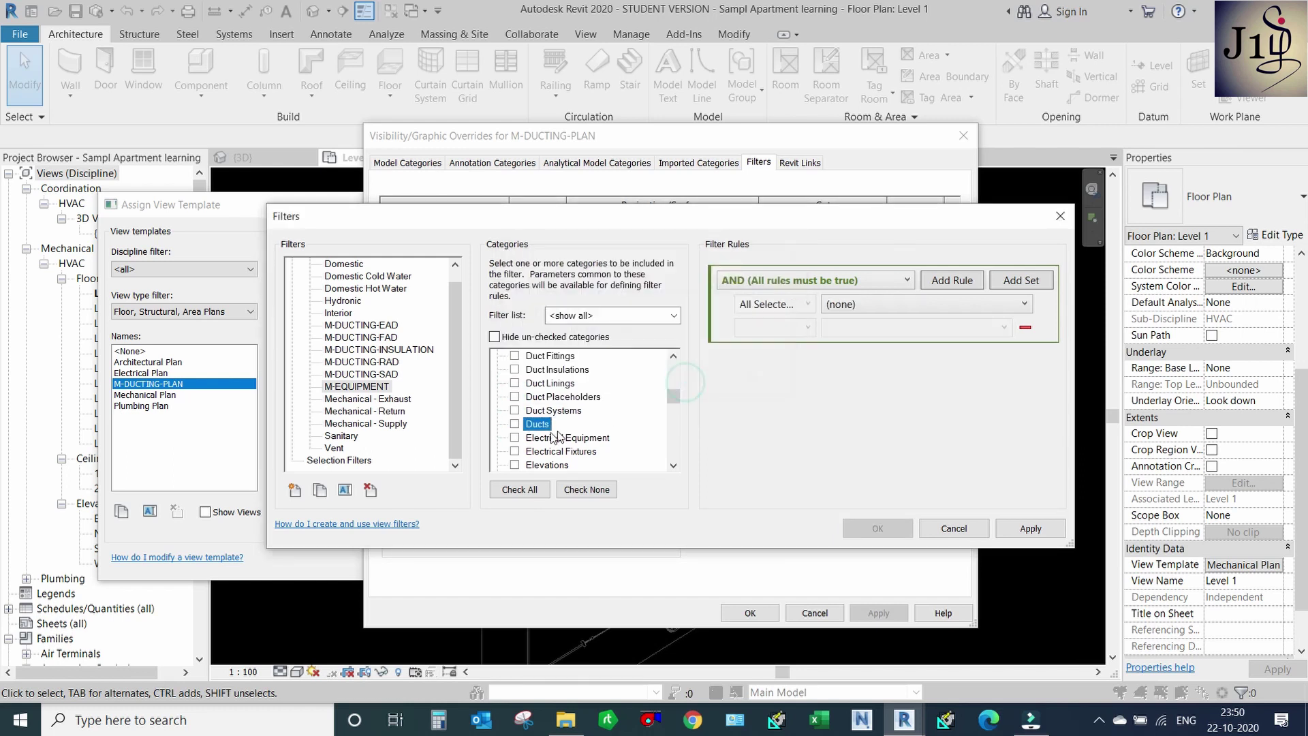
Tick the Mechanical Equipment category for the M-EQUIPMENT filter.
{"action": "scroll", "coordinate": [567, 436], "scroll_direction": "down", "scroll_amount": 2}
{"action": "scroll", "coordinate": [568, 440], "scroll_direction": "down", "scroll_amount": 1}
{"action": "scroll", "coordinate": [568, 440], "scroll_direction": "down", "scroll_amount": 2}
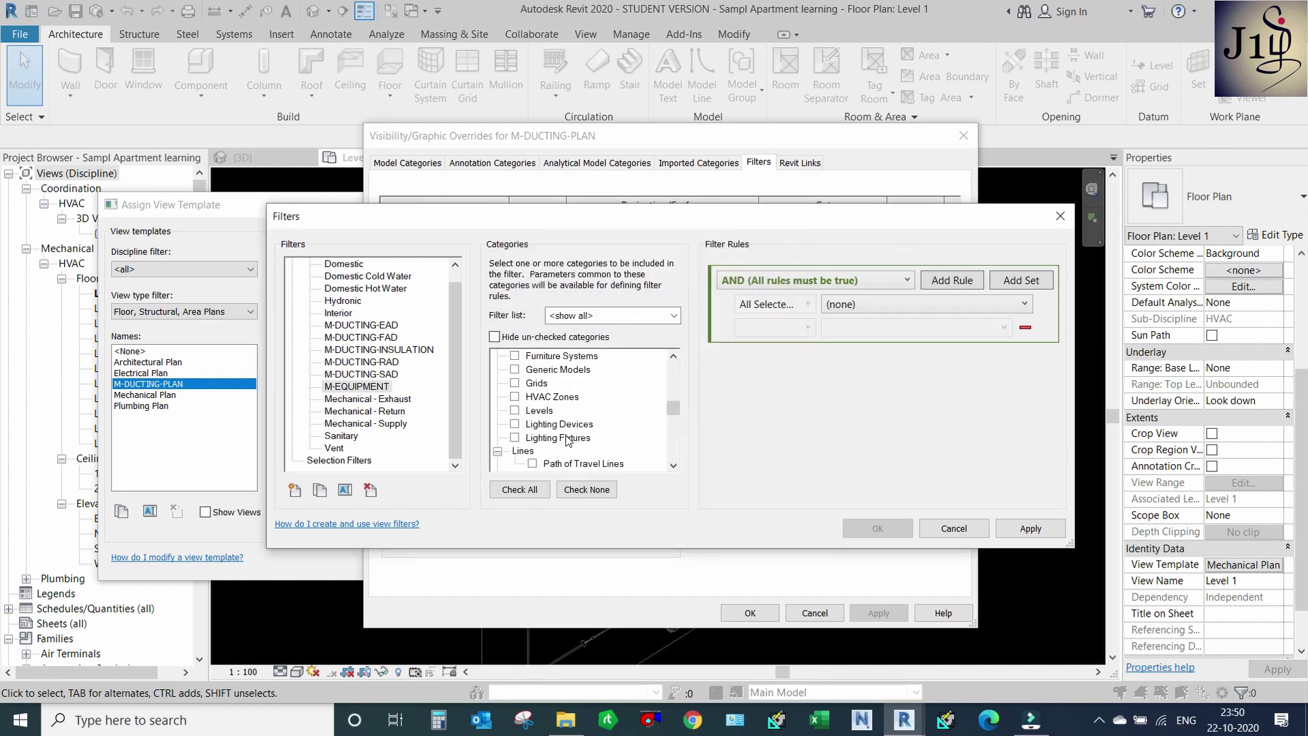
{"action": "scroll", "coordinate": [568, 440], "scroll_direction": "down", "scroll_amount": 2}
{"action": "scroll", "coordinate": [568, 439], "scroll_direction": "down", "scroll_amount": 1}
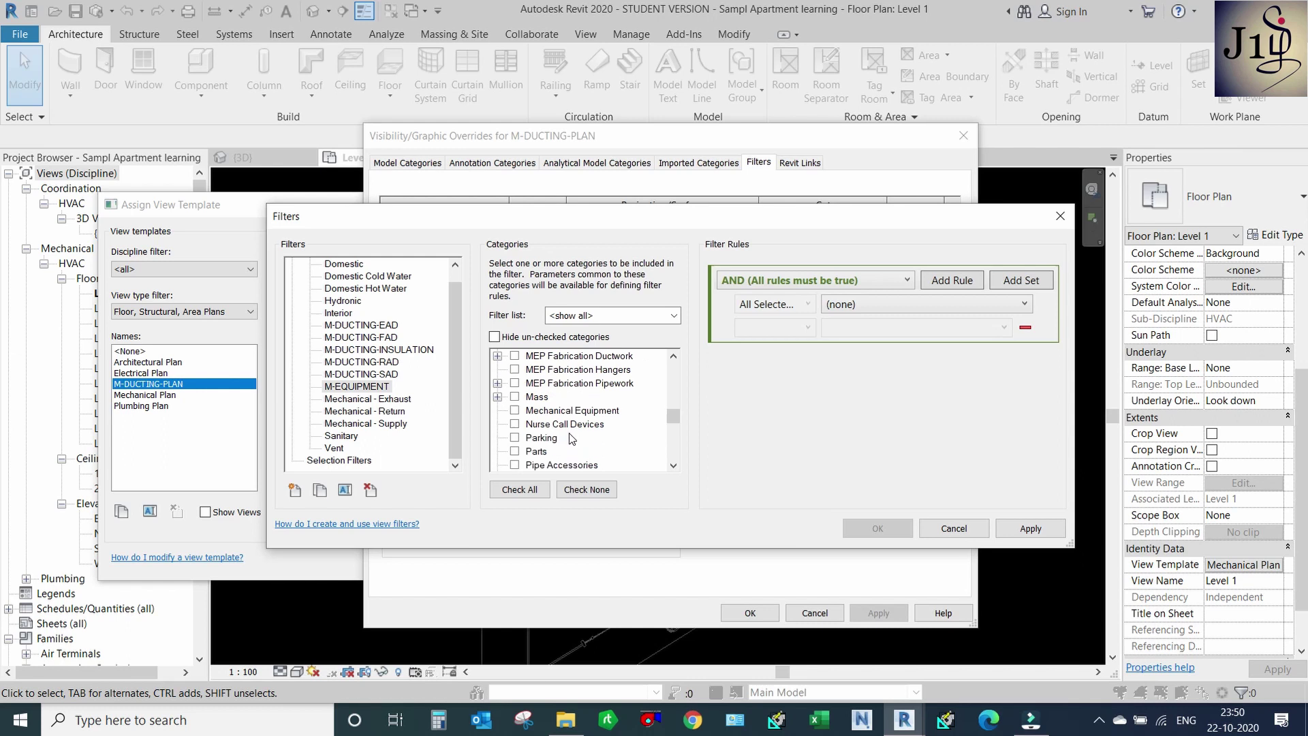
{"action": "left_click", "coordinate": [515, 410]}
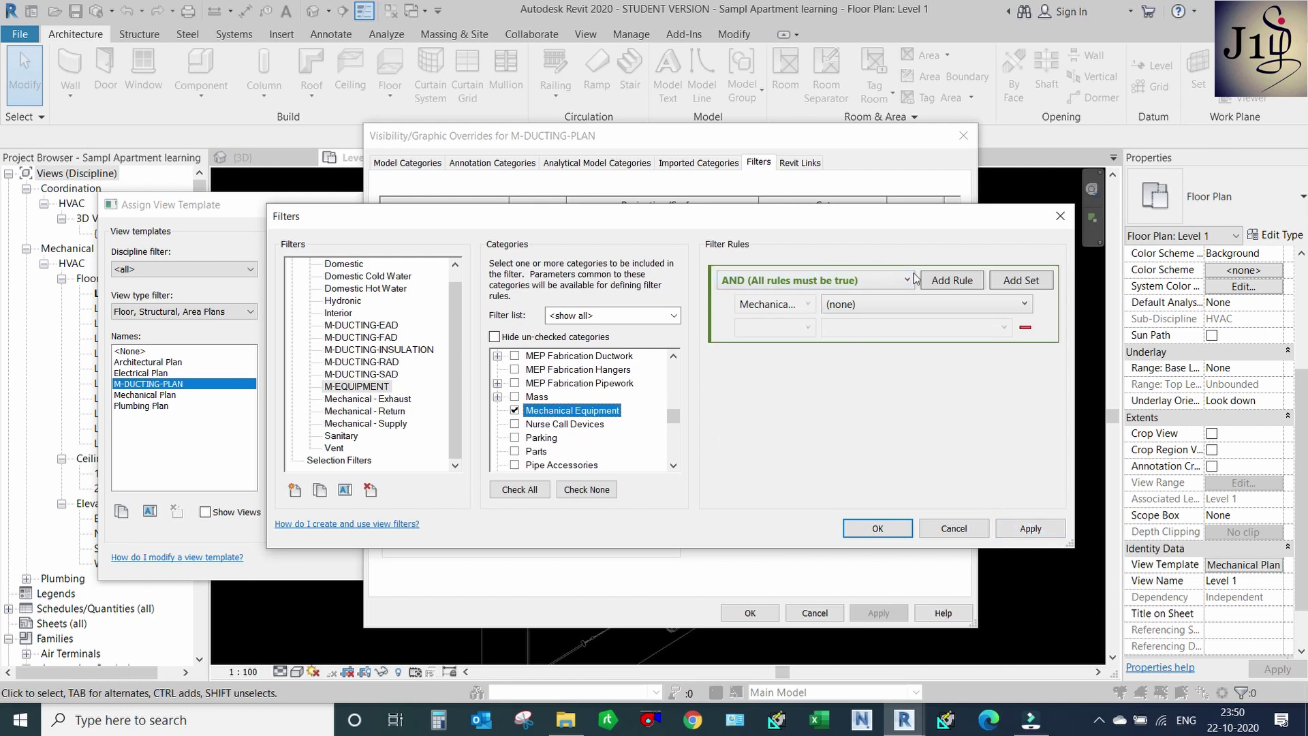
Save the filter edits and add M-DUCTING-EAD to the template's filter overrides.
{"action": "left_click", "coordinate": [1030, 529]}
{"action": "left_click", "coordinate": [877, 528]}
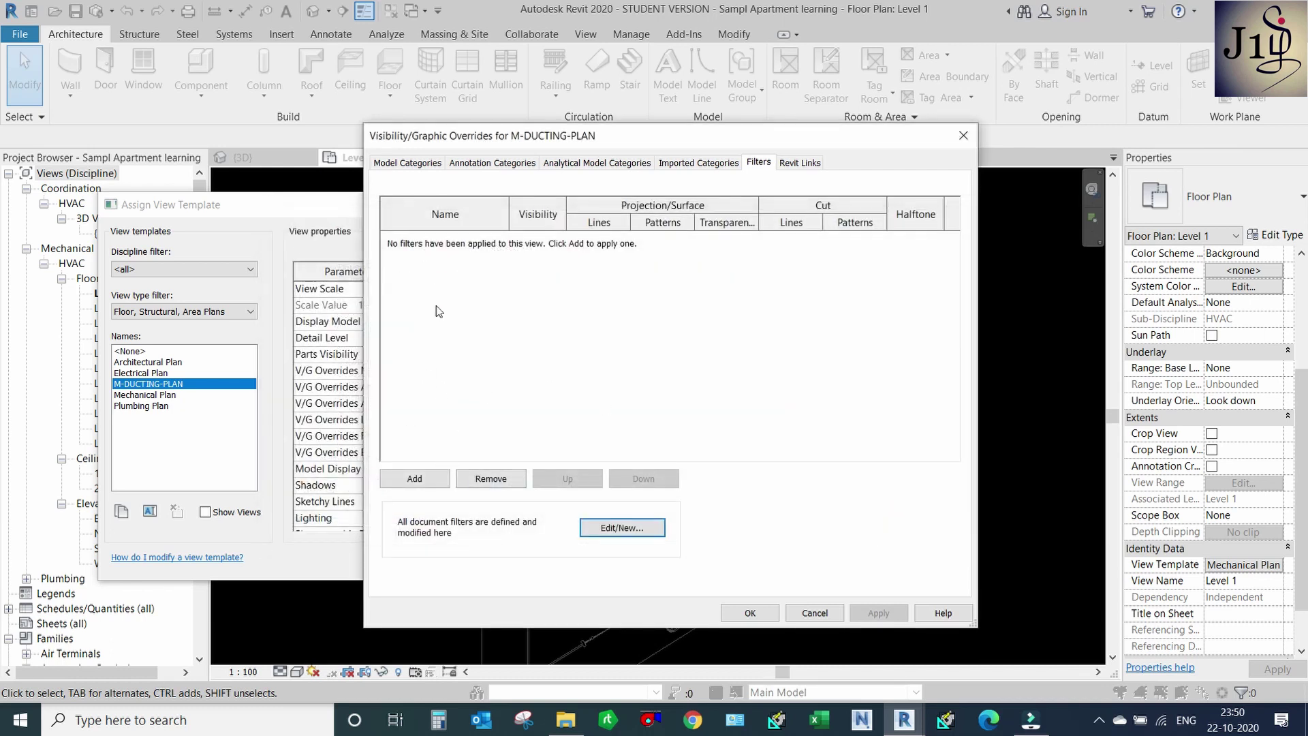
{"action": "left_click", "coordinate": [426, 480]}
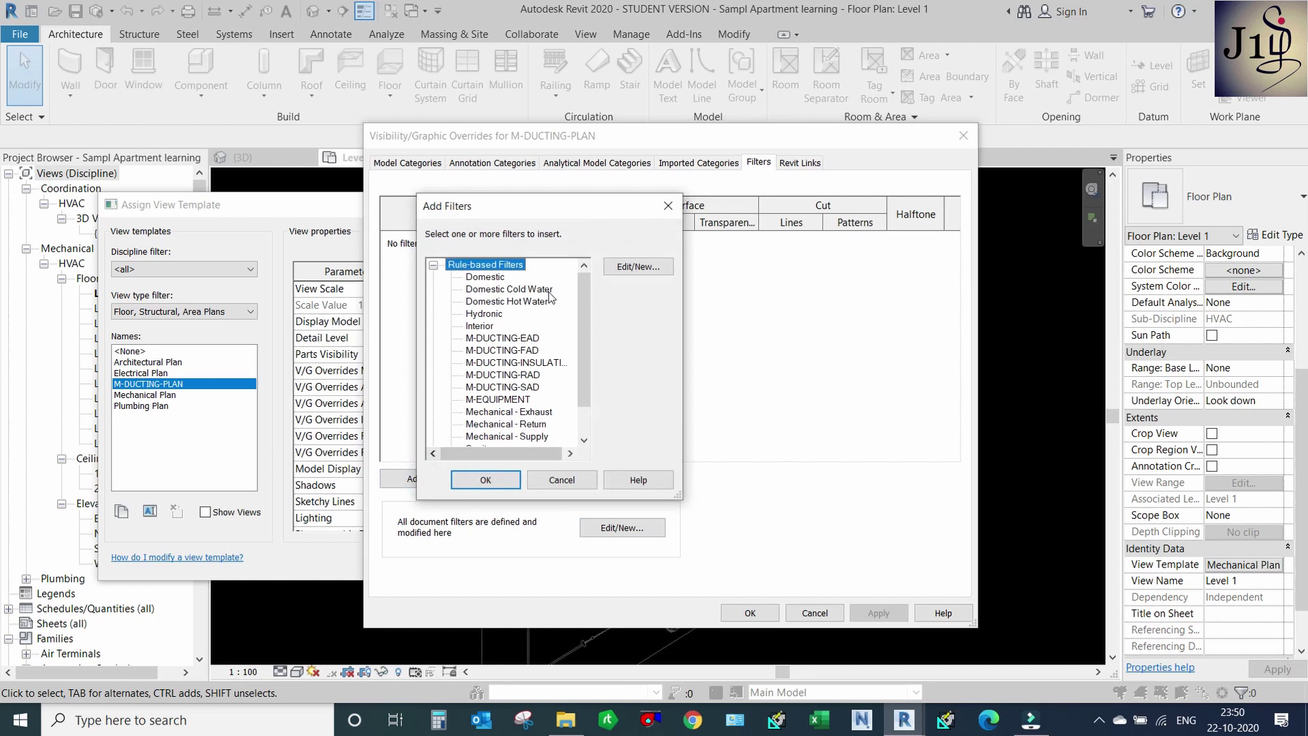
{"action": "left_click", "coordinate": [503, 338]}
{"action": "left_click", "coordinate": [486, 479]}
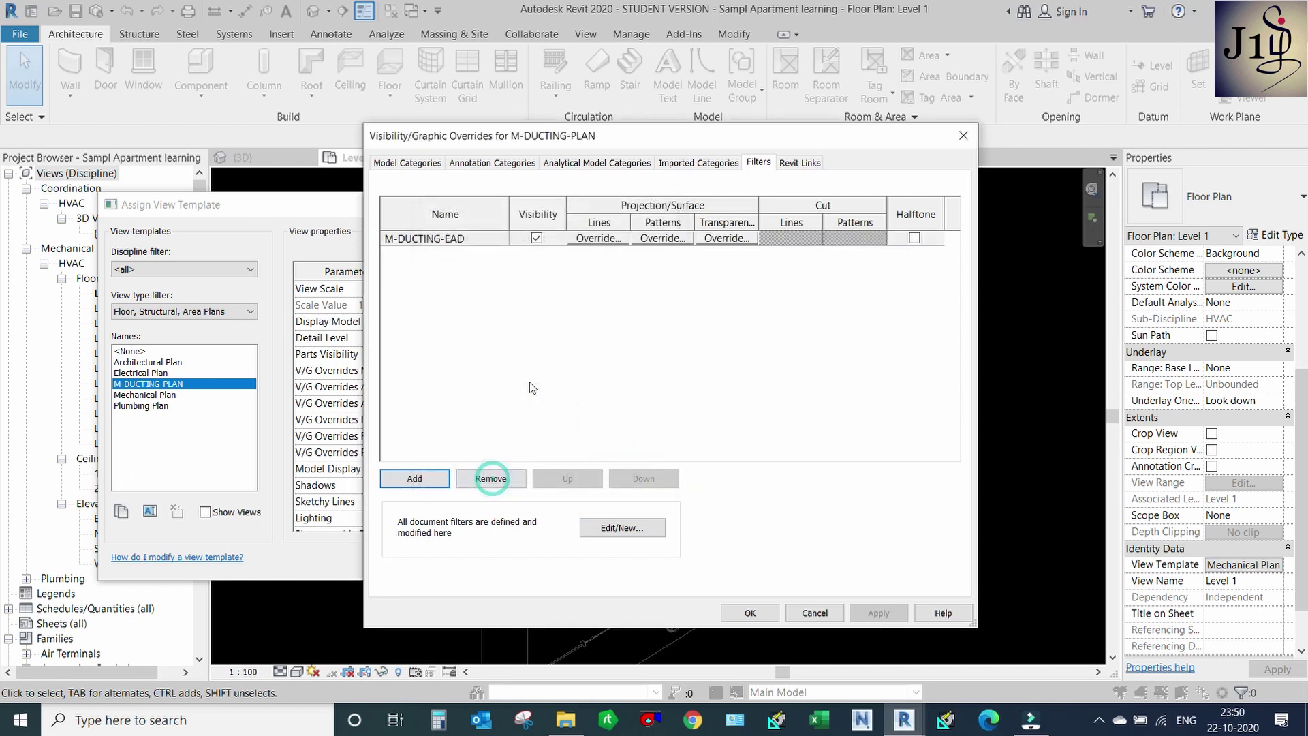
Add M-DUCTING-FAD through M-EQUIPMENT to the template's filters and confirm the overrides.
{"action": "left_click", "coordinate": [424, 479]}
{"action": "left_click", "coordinate": [521, 351]}
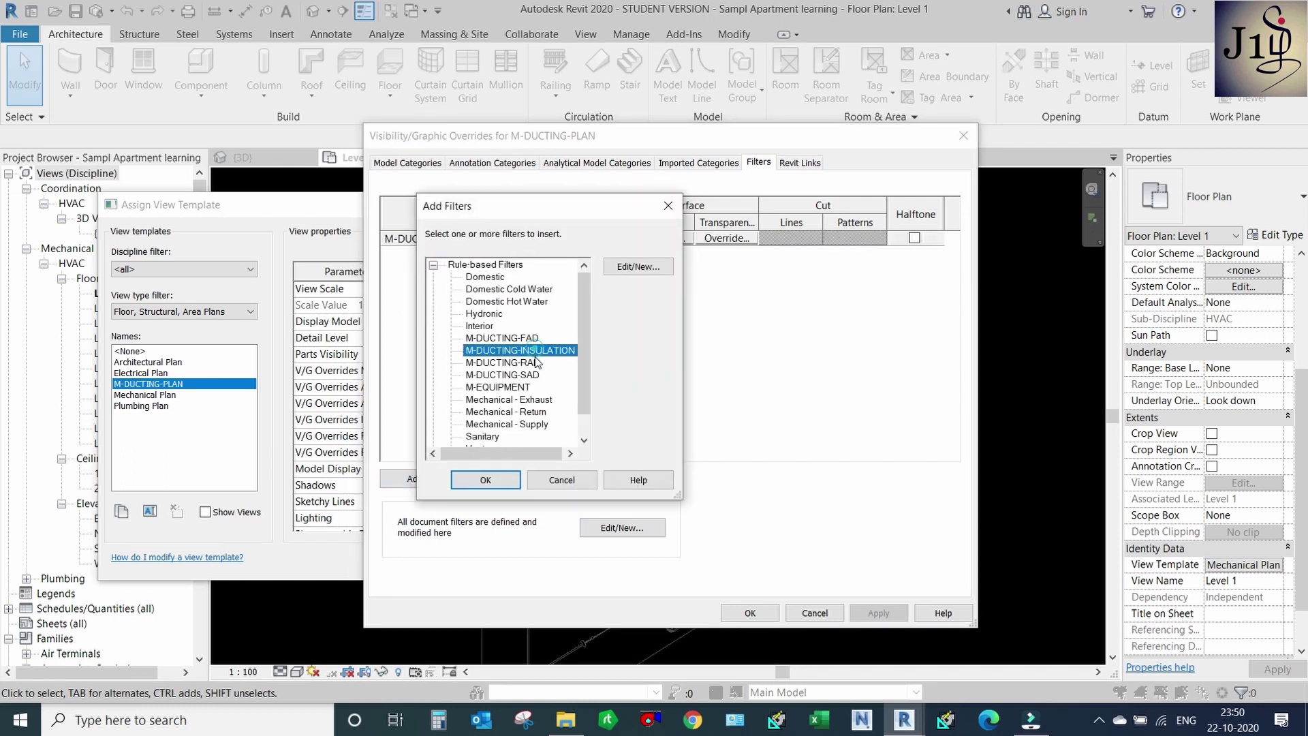
{"action": "left_click", "coordinate": [519, 337]}
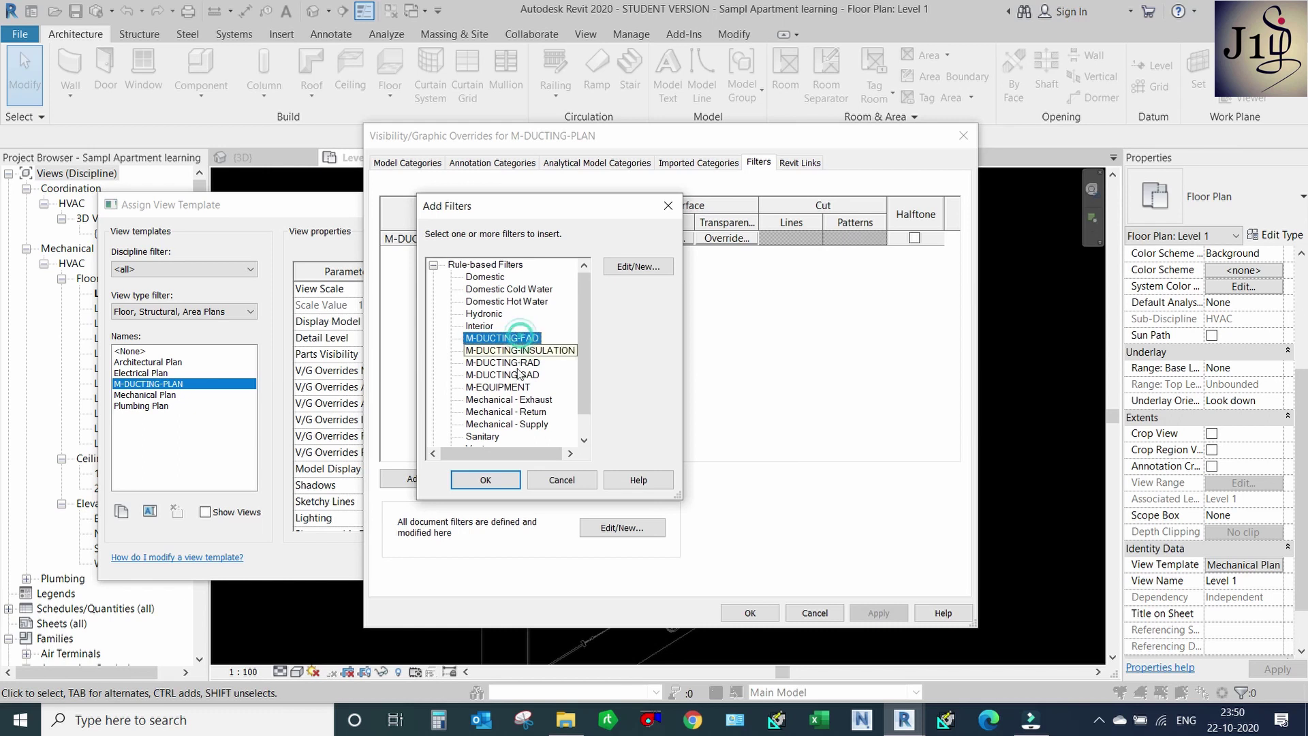
{"action": "left_click", "coordinate": [515, 388], "text": "shift"}
{"action": "left_click", "coordinate": [511, 480]}
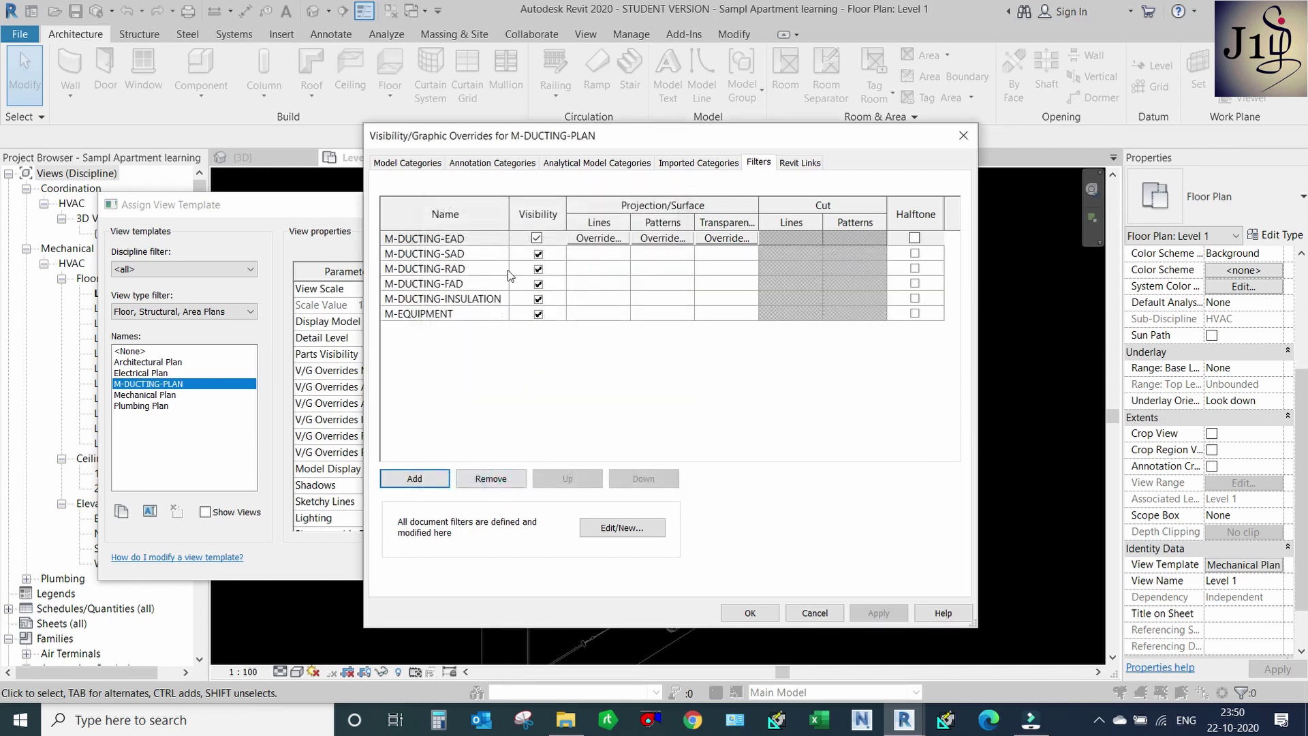
{"action": "left_click", "coordinate": [750, 613]}
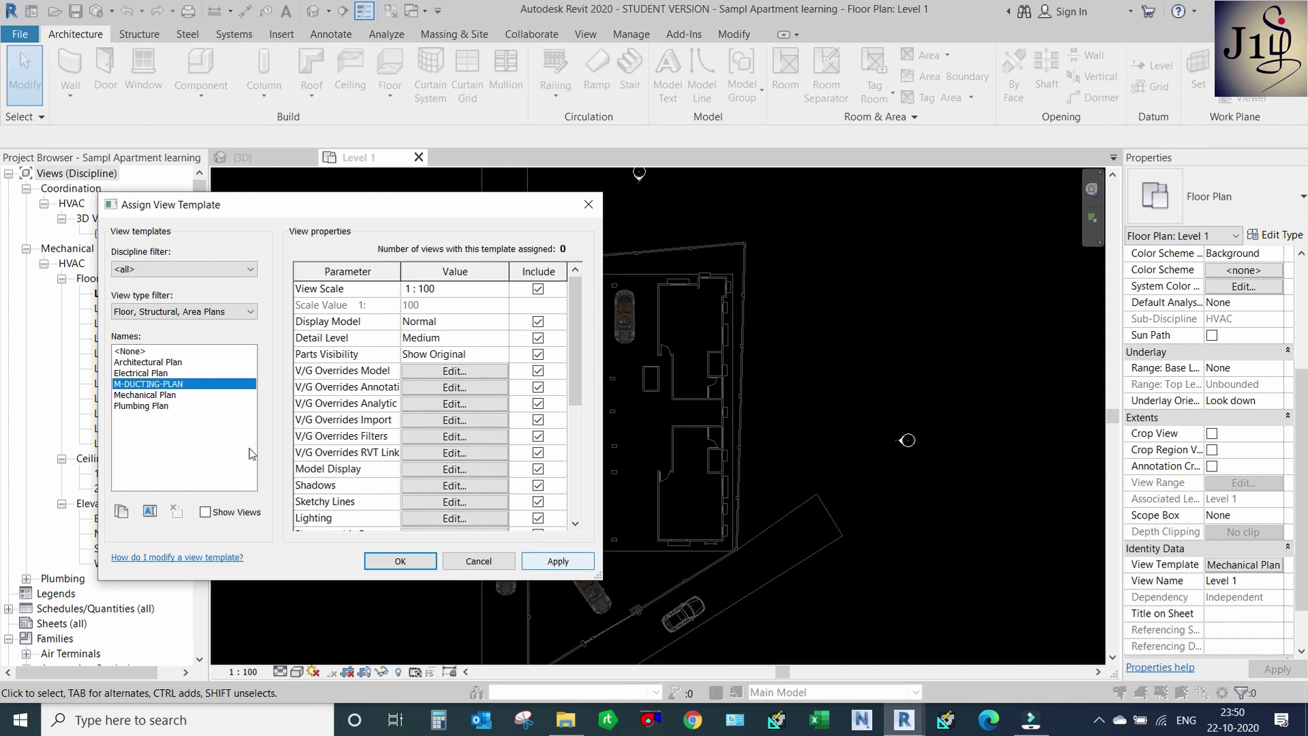
Recheck the template's filter overrides, then assign M-DUCTING-PLAN to the Level 1 plan.
{"action": "left_click", "coordinate": [429, 441]}
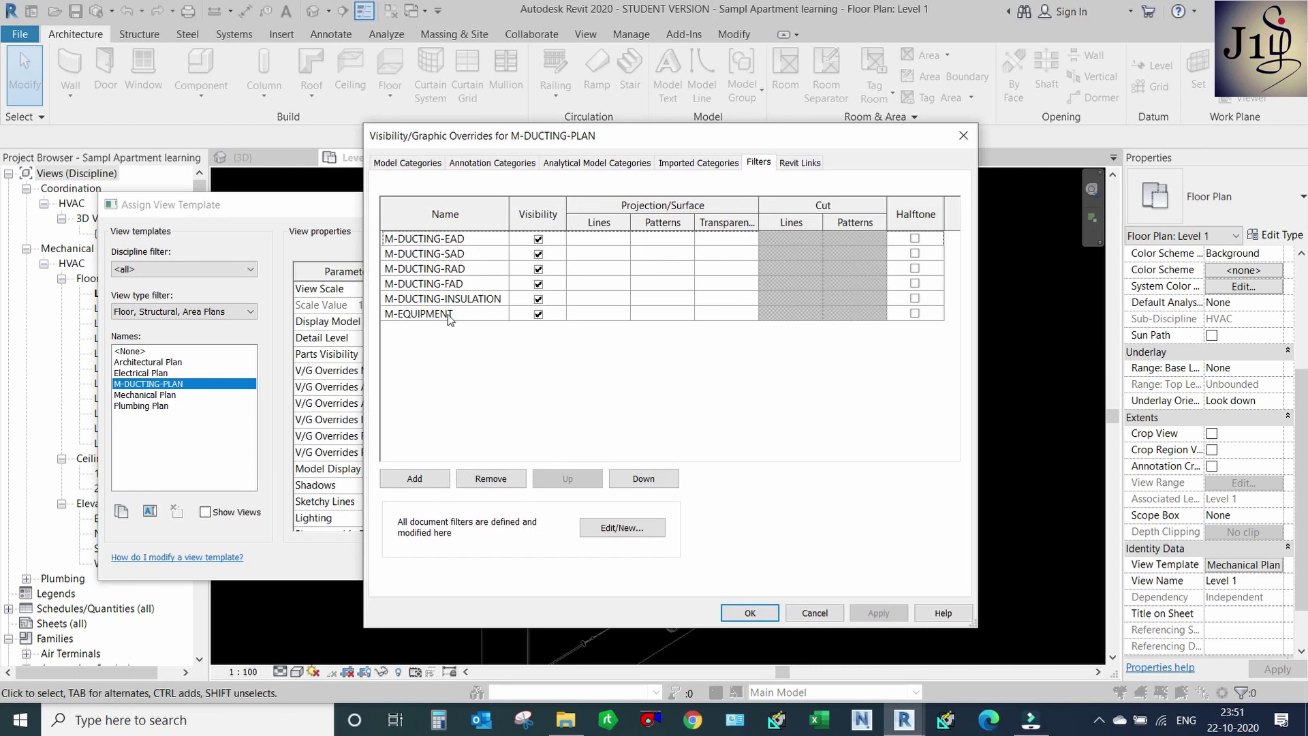
{"action": "left_click", "coordinate": [750, 613]}
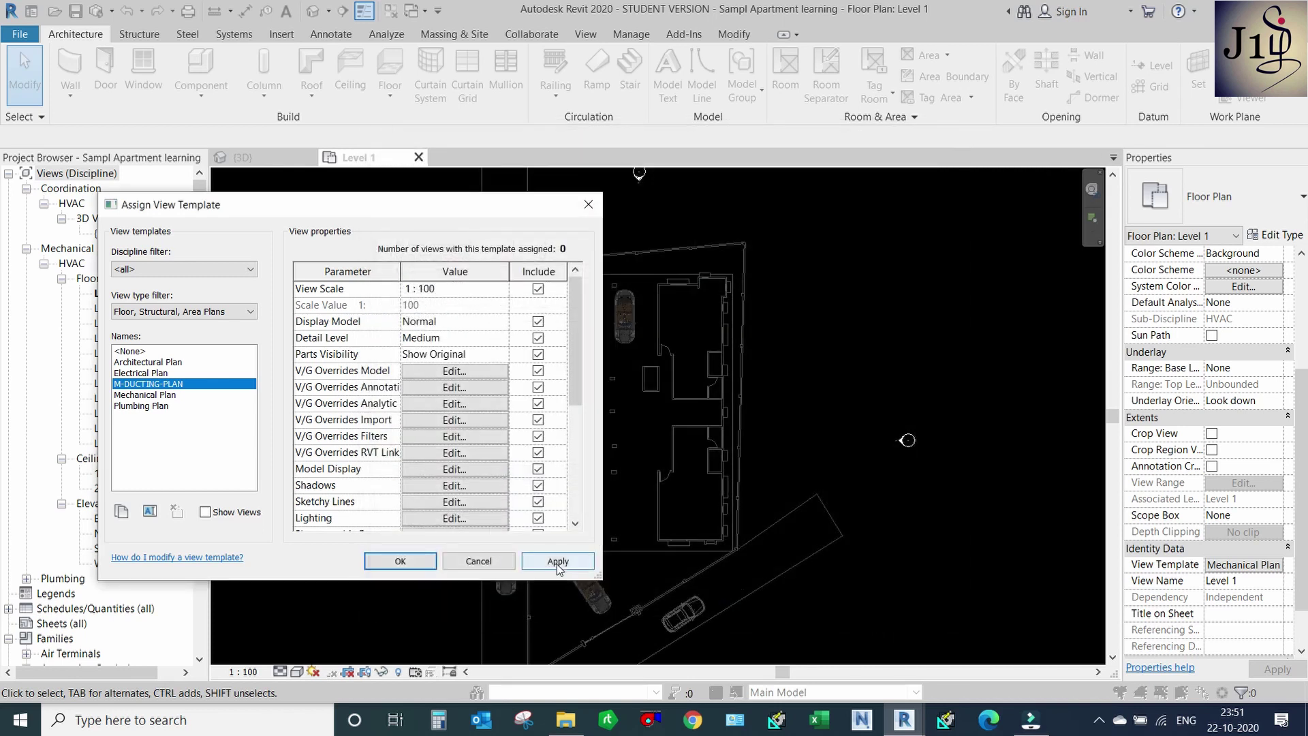
{"action": "left_click", "coordinate": [558, 563]}
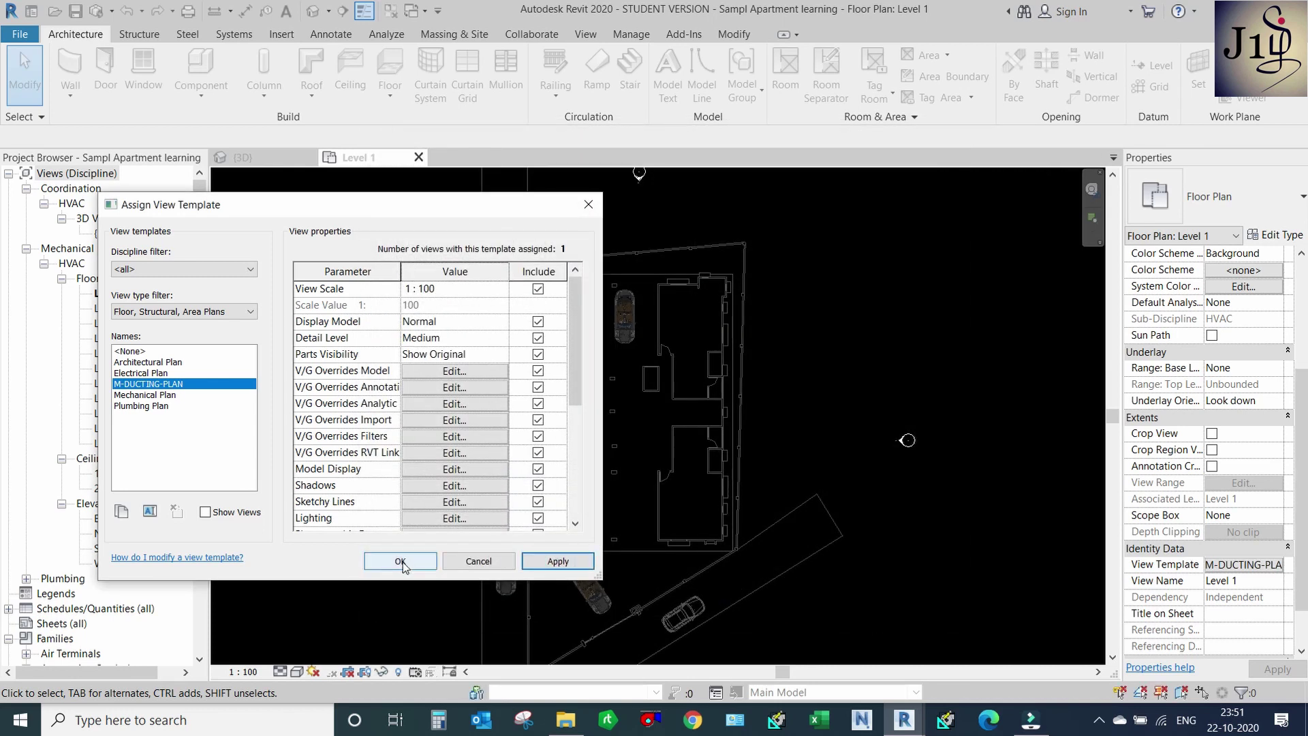
{"action": "left_click", "coordinate": [401, 561]}
{"action": "scroll", "coordinate": [566, 406], "scroll_direction": "up", "scroll_amount": 3}
{"action": "scroll", "coordinate": [637, 362], "scroll_direction": "up", "scroll_amount": 3}
{"action": "scroll", "coordinate": [636, 293], "scroll_direction": "down", "scroll_amount": 3}
{"action": "scroll", "coordinate": [549, 370], "scroll_direction": "up", "scroll_amount": 2}
{"action": "scroll", "coordinate": [587, 350], "scroll_direction": "down", "scroll_amount": 2}
{"action": "scroll", "coordinate": [623, 563], "scroll_direction": "down", "scroll_amount": 1}
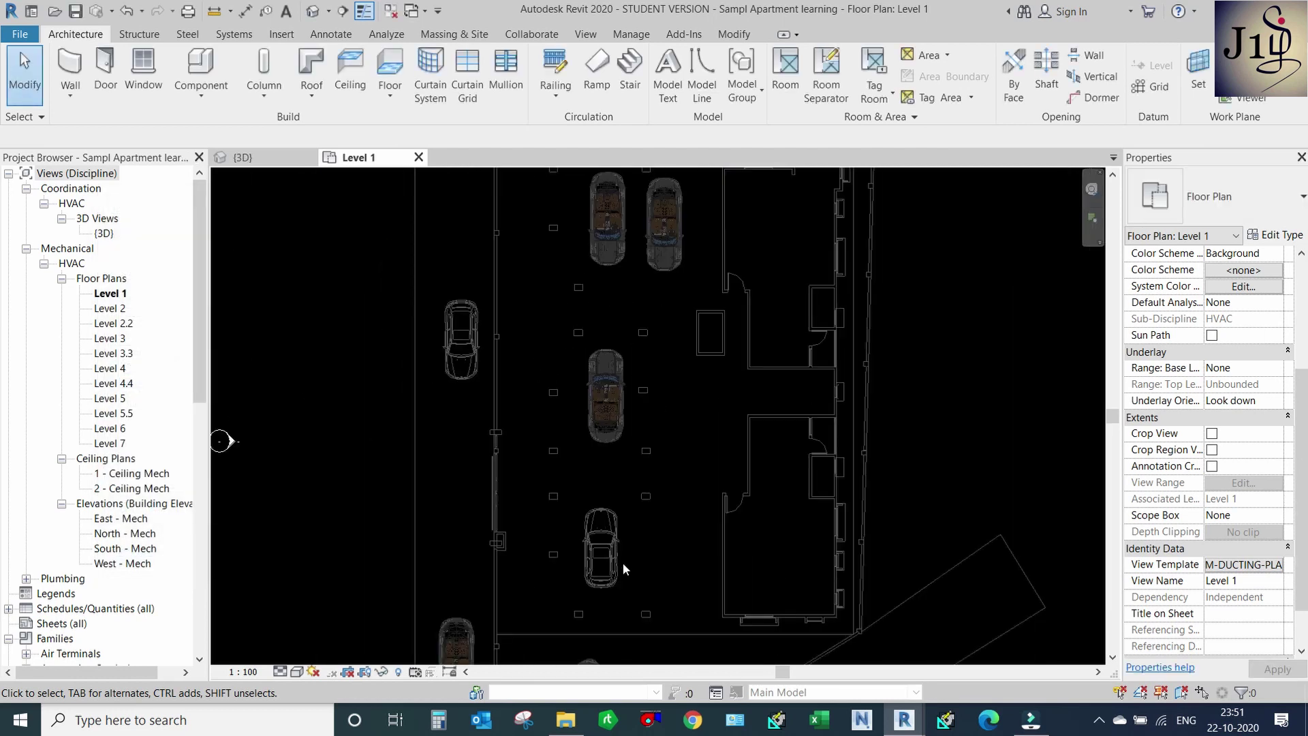
{"action": "scroll", "coordinate": [609, 539], "scroll_direction": "down", "scroll_amount": 1}
{"action": "scroll", "coordinate": [589, 470], "scroll_direction": "up", "scroll_amount": 2}
{"action": "scroll", "coordinate": [645, 568], "scroll_direction": "up", "scroll_amount": 1}
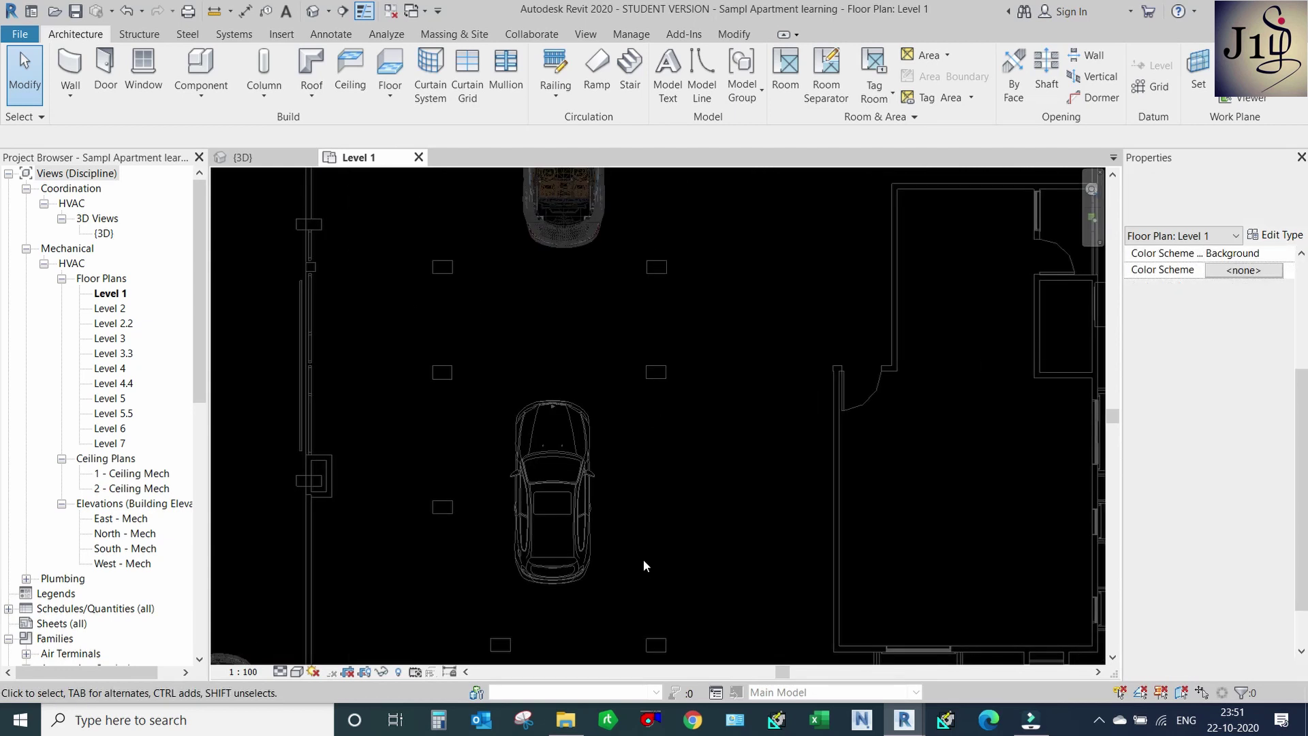
Draw a horizontal Supply Air duct and a Return Air duct below it with DT.
{"action": "scroll", "coordinate": [616, 473], "scroll_direction": "down", "scroll_amount": 1}
{"action": "key", "text": "d"}
{"action": "key", "text": "t"}
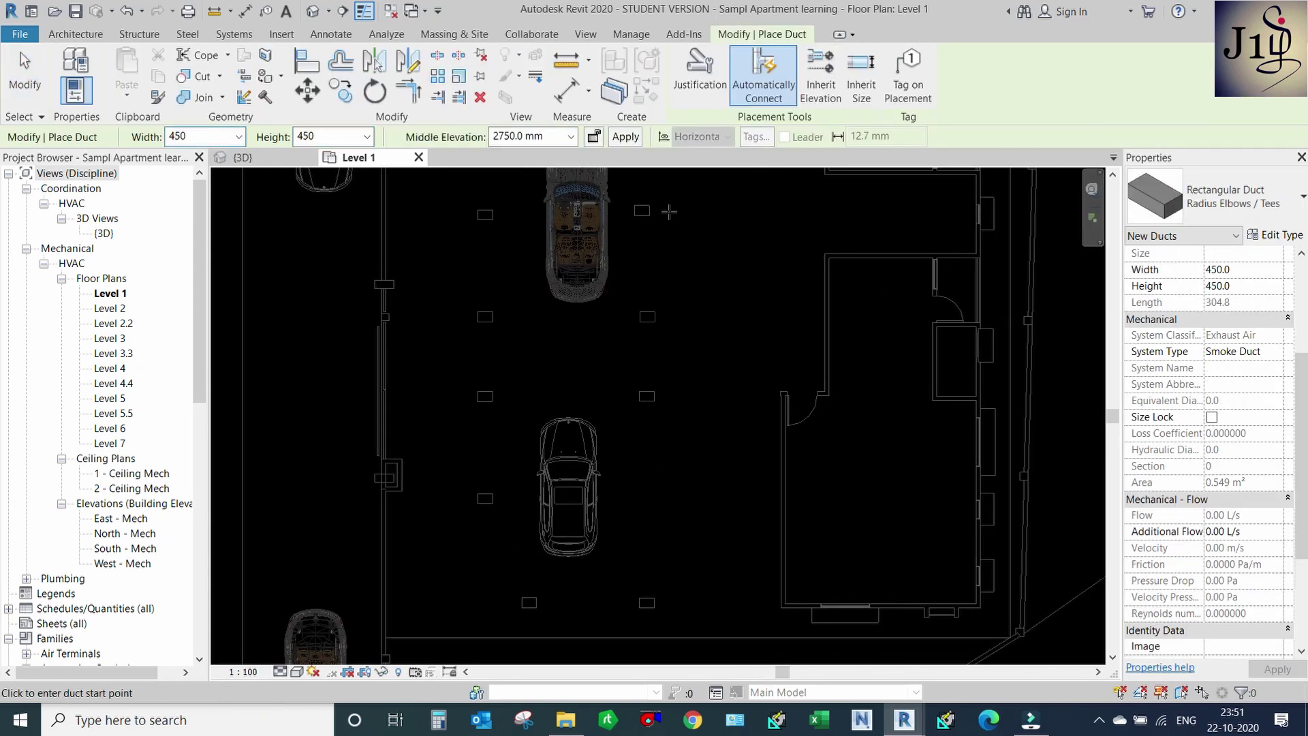
{"action": "left_click", "coordinate": [1276, 354]}
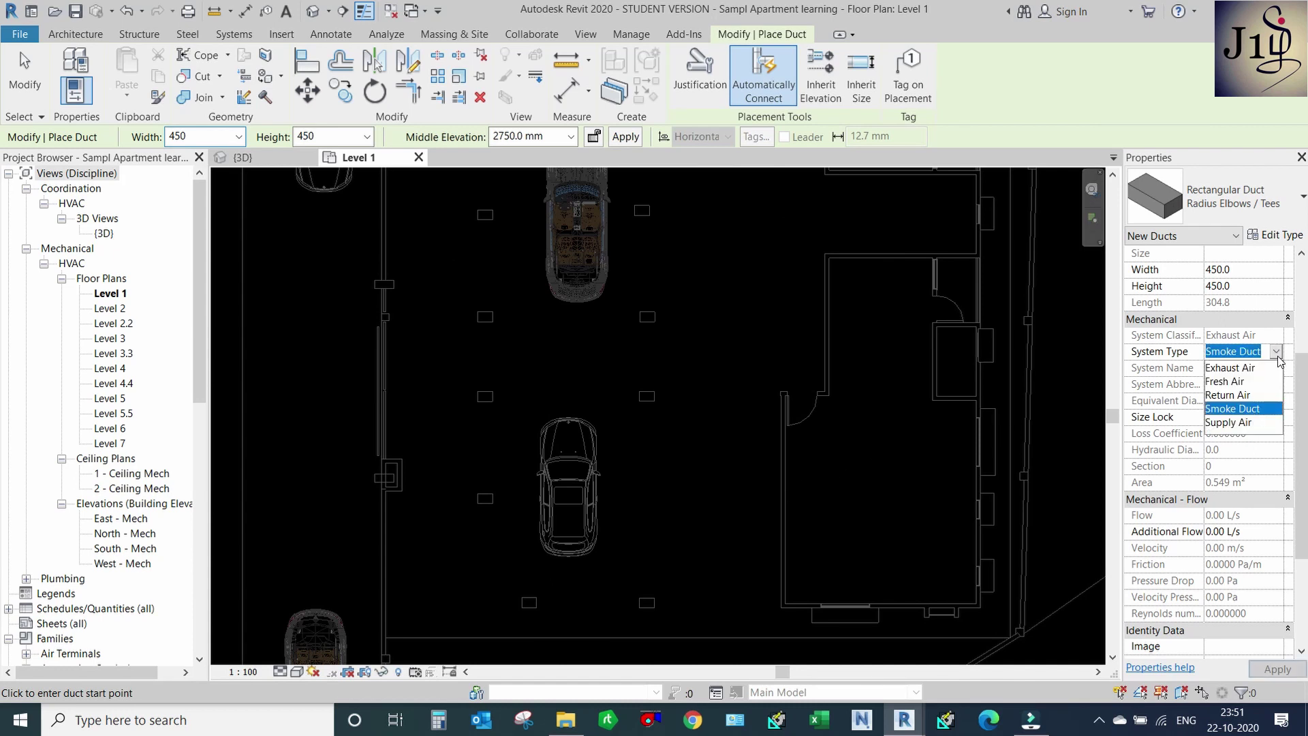
{"action": "left_click", "coordinate": [1242, 422]}
{"action": "scroll", "coordinate": [609, 421], "scroll_direction": "up", "scroll_amount": 2}
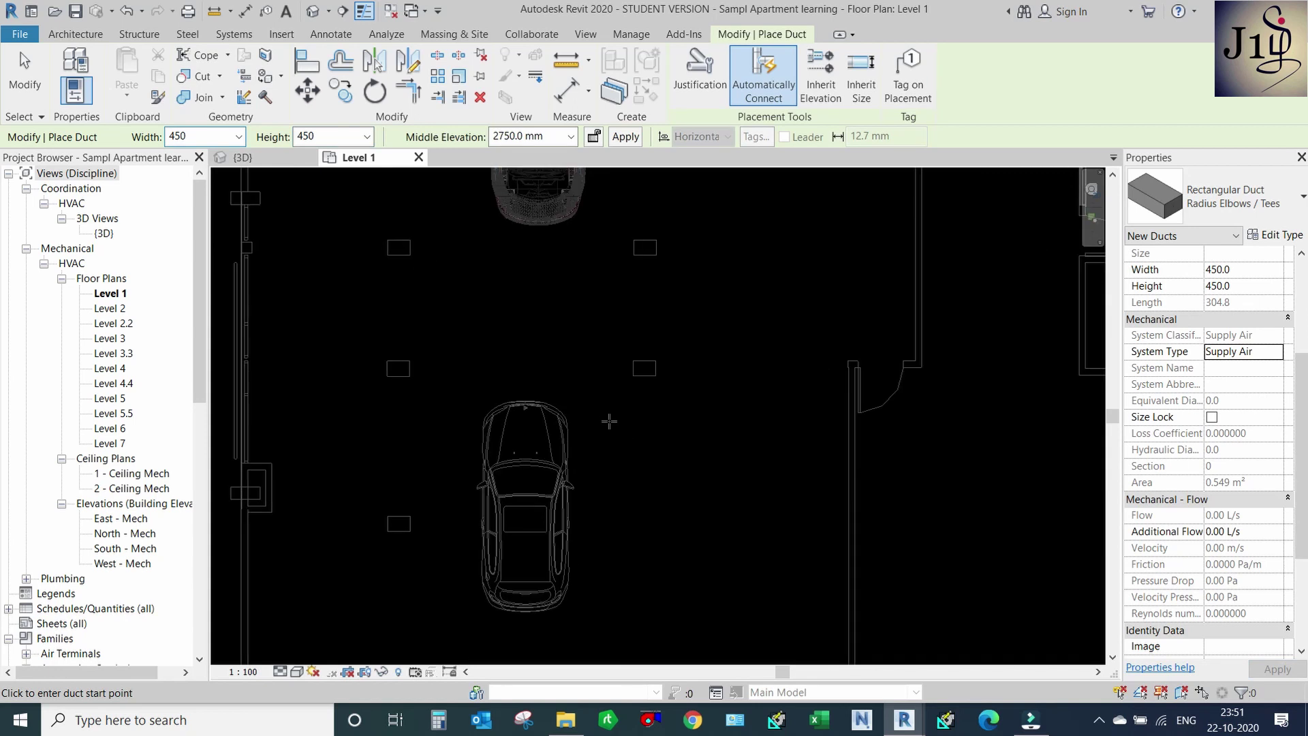
{"action": "left_click", "coordinate": [595, 405]}
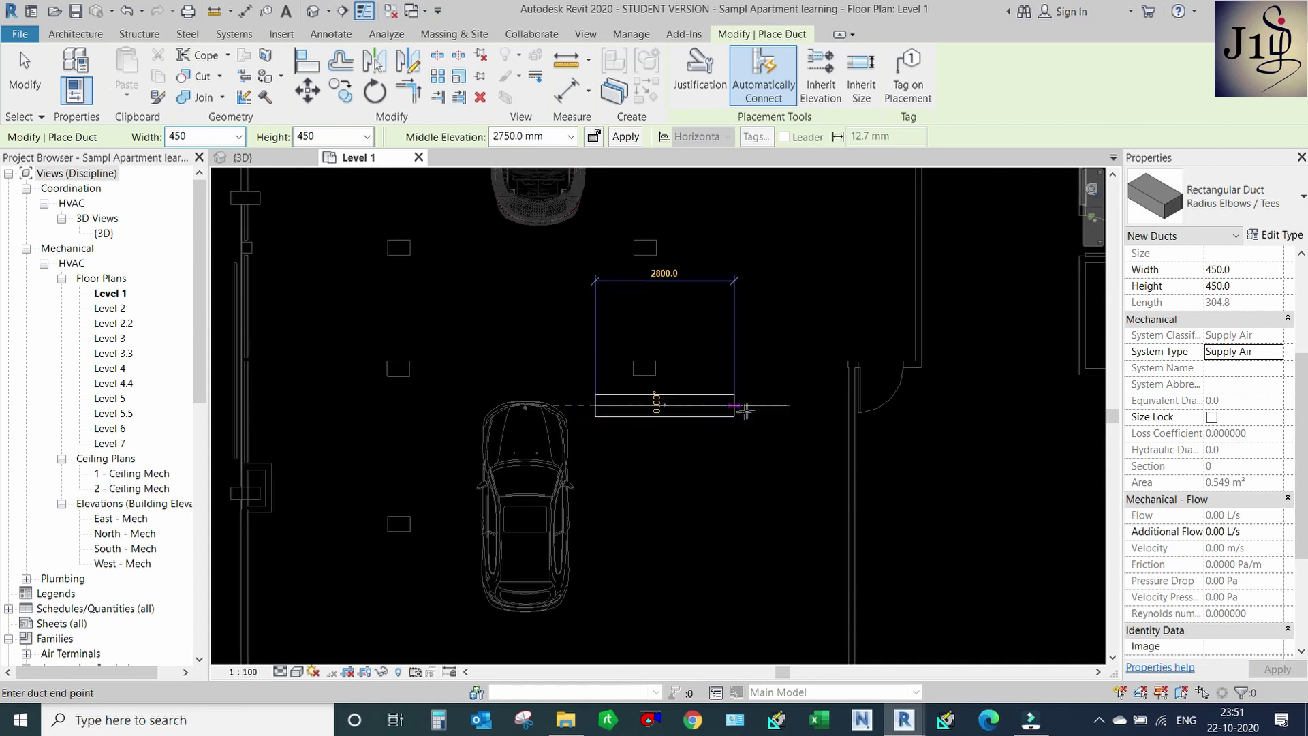
{"action": "left_click", "coordinate": [790, 408]}
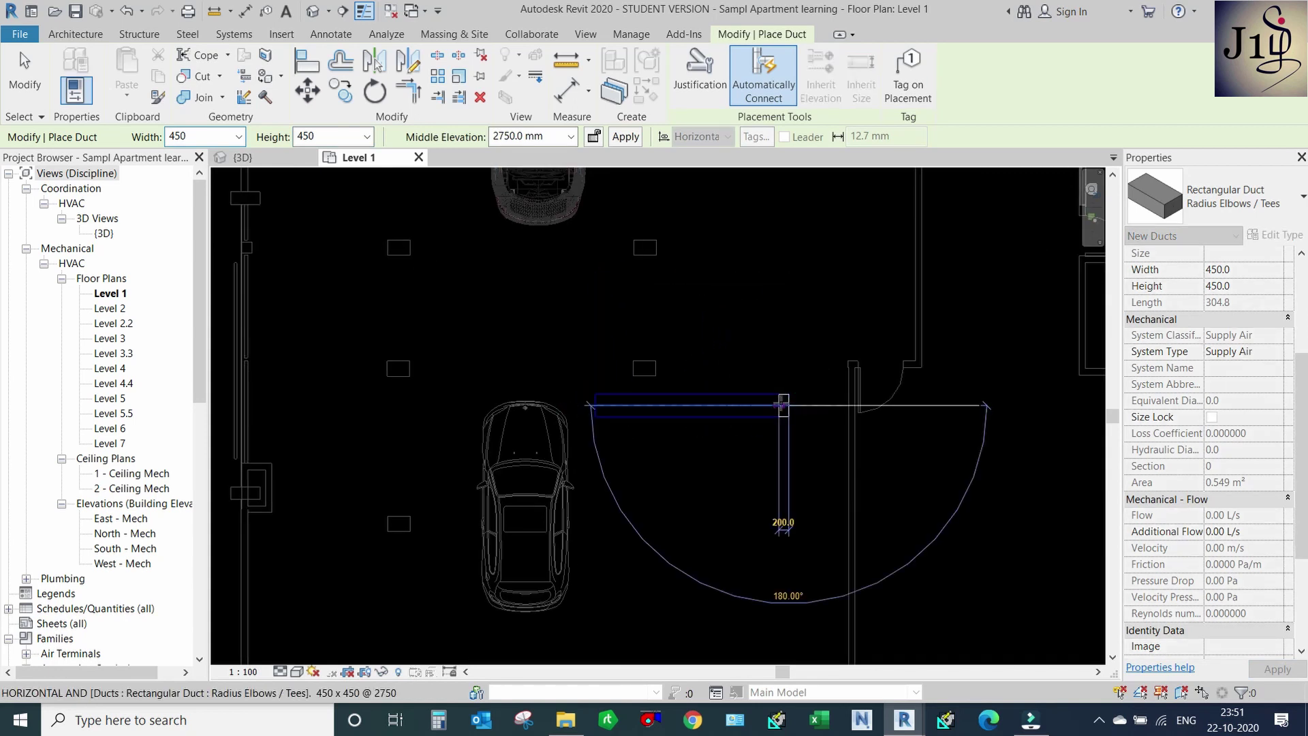
{"action": "key", "text": "Escape"}
{"action": "key", "text": "Escape"}
{"action": "left_click", "coordinate": [1240, 352]}
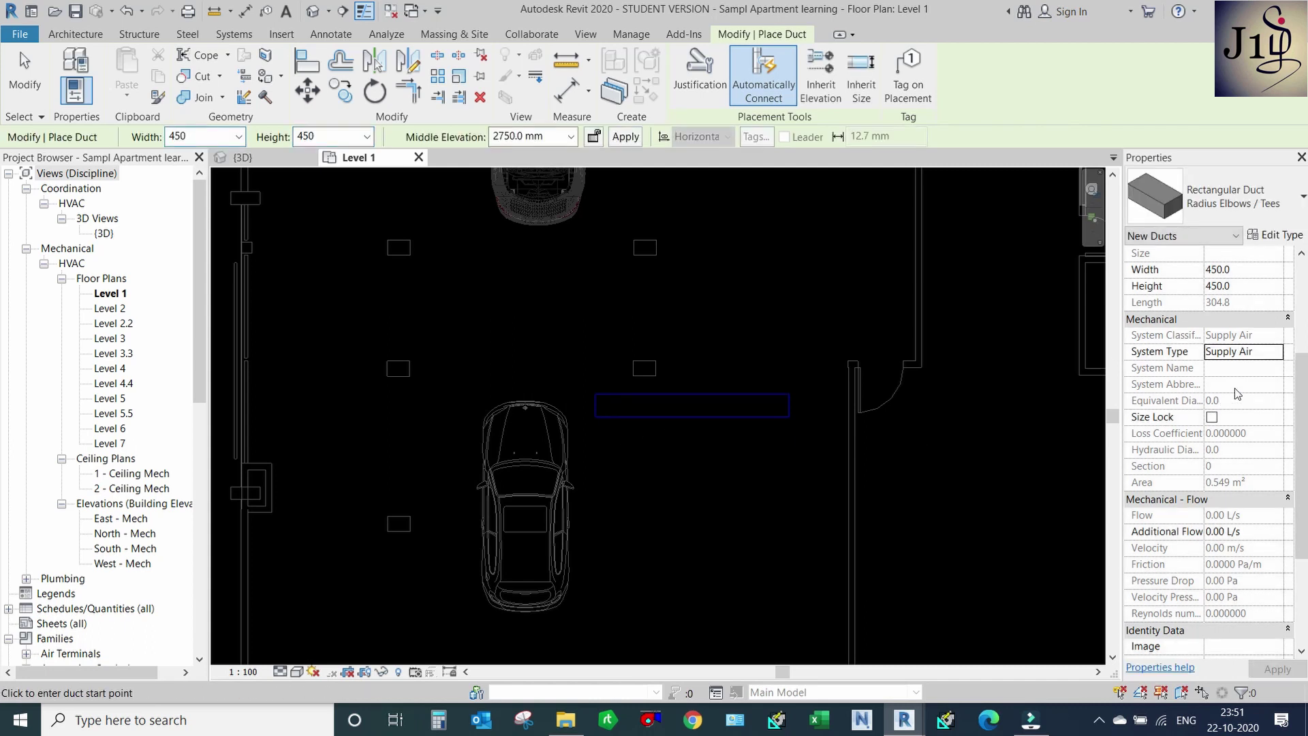
{"action": "left_click", "coordinate": [1273, 353]}
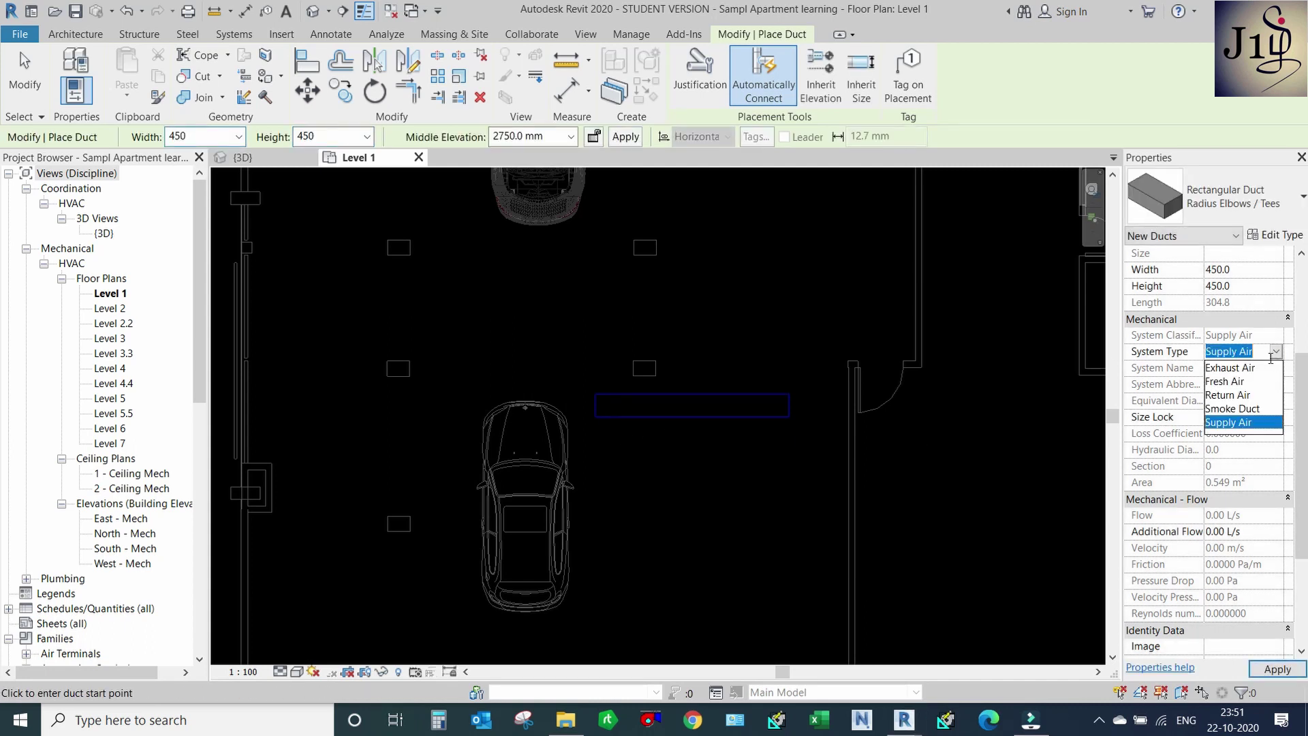
{"action": "left_click", "coordinate": [1237, 395]}
{"action": "left_click", "coordinate": [596, 466]}
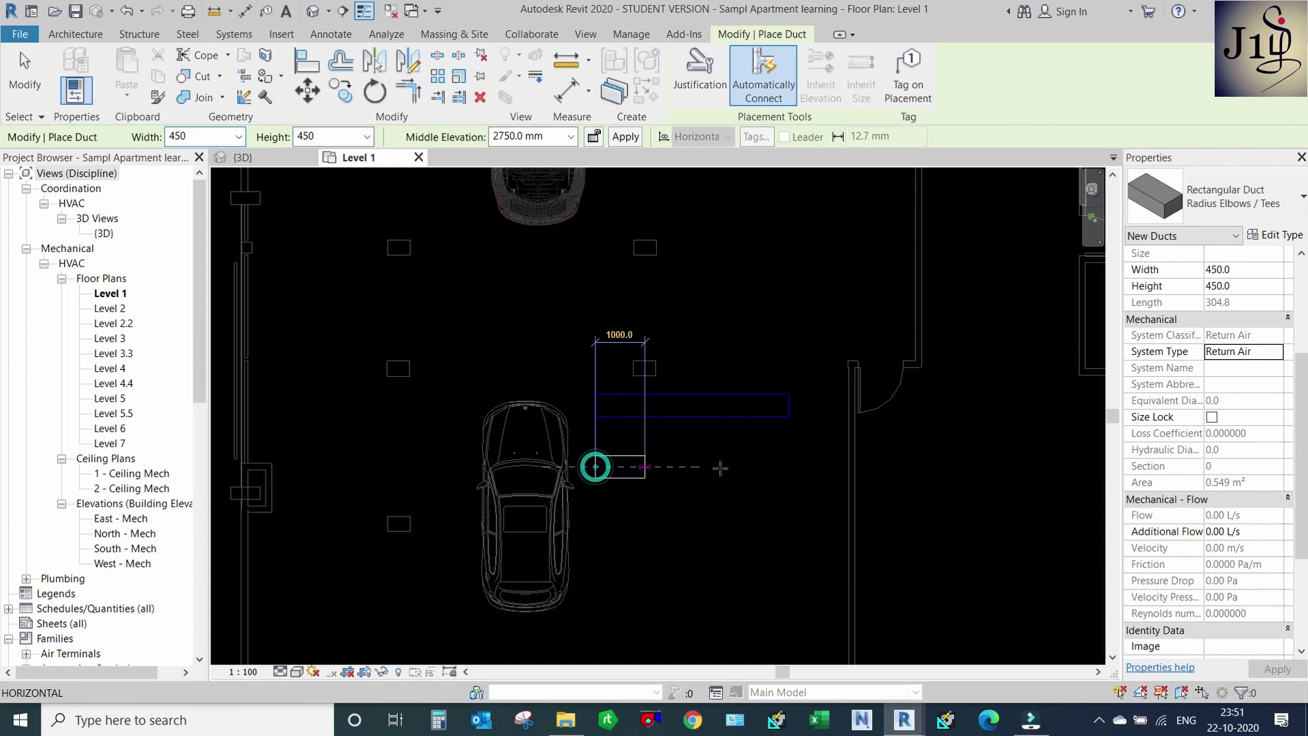
{"action": "left_click", "coordinate": [789, 467]}
{"action": "key", "text": "Escape"}
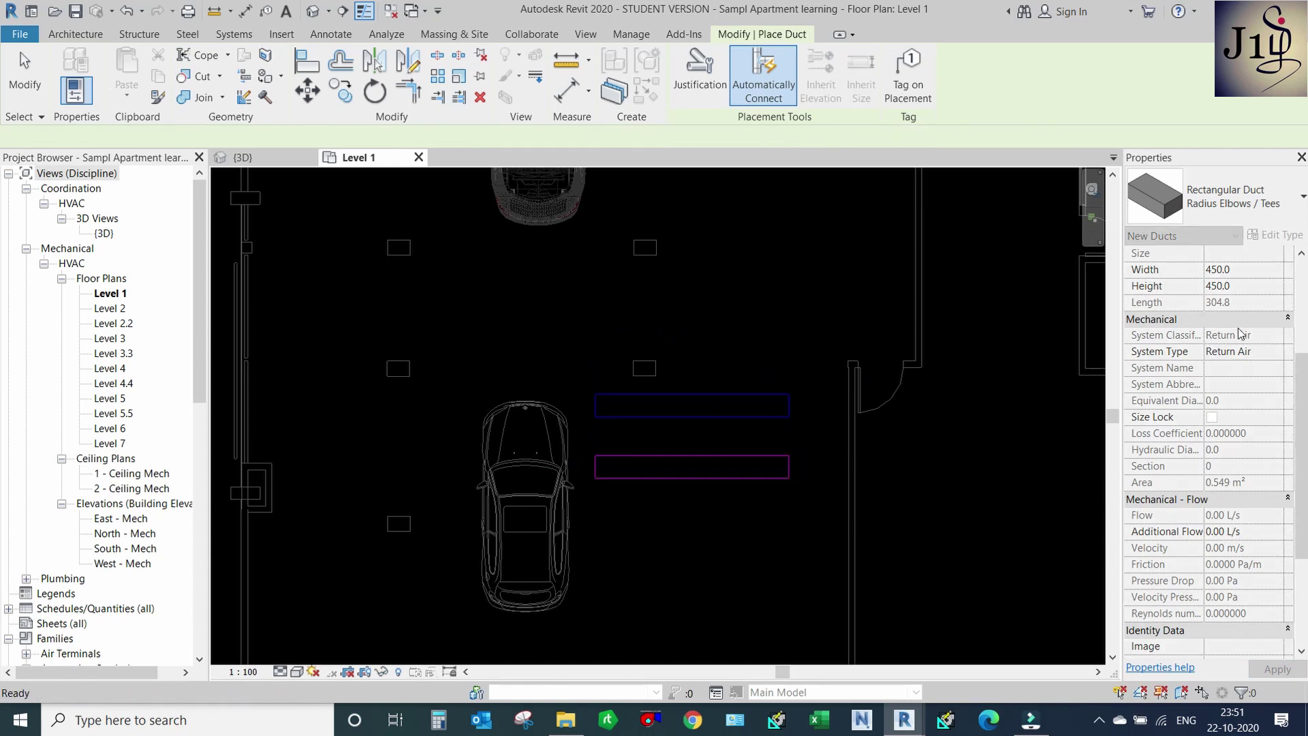
Draw Fresh Air and Exhaust Air ducts beneath them, then select the top Supply Air duct.
{"action": "left_click", "coordinate": [1267, 358]}
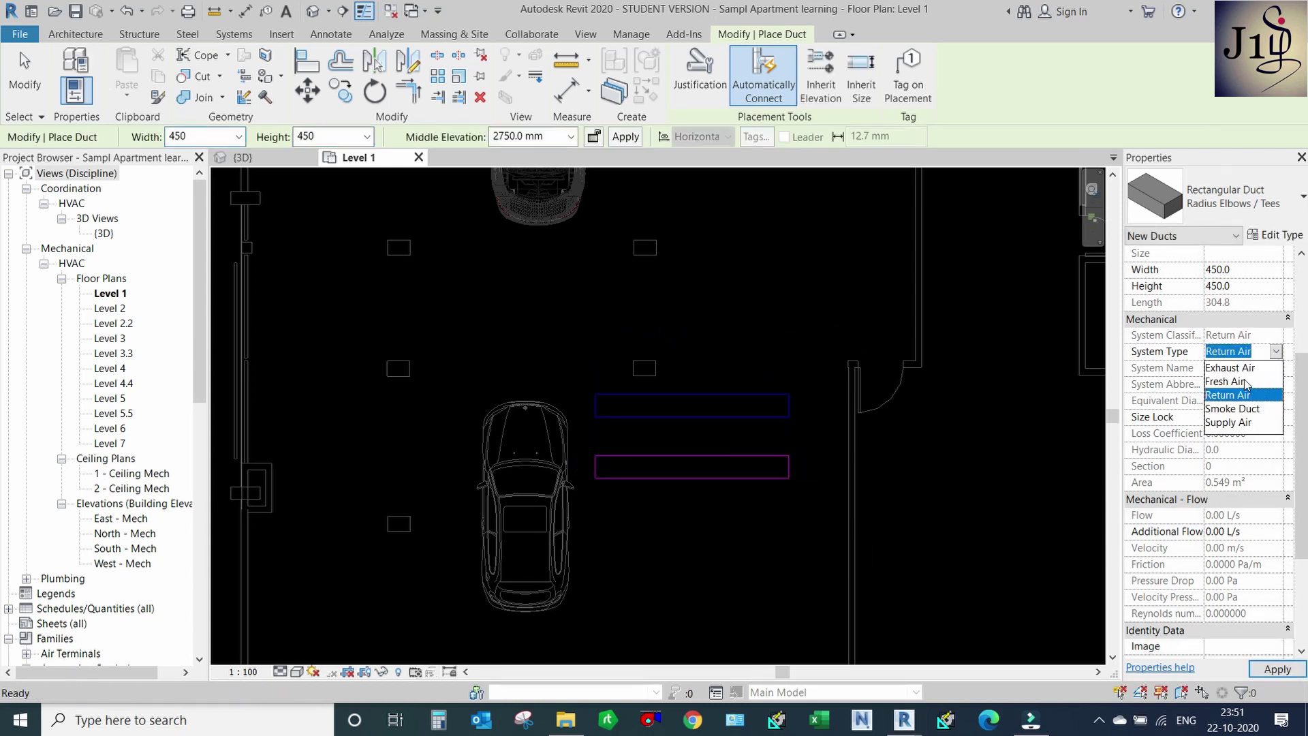
{"action": "left_click", "coordinate": [1237, 382]}
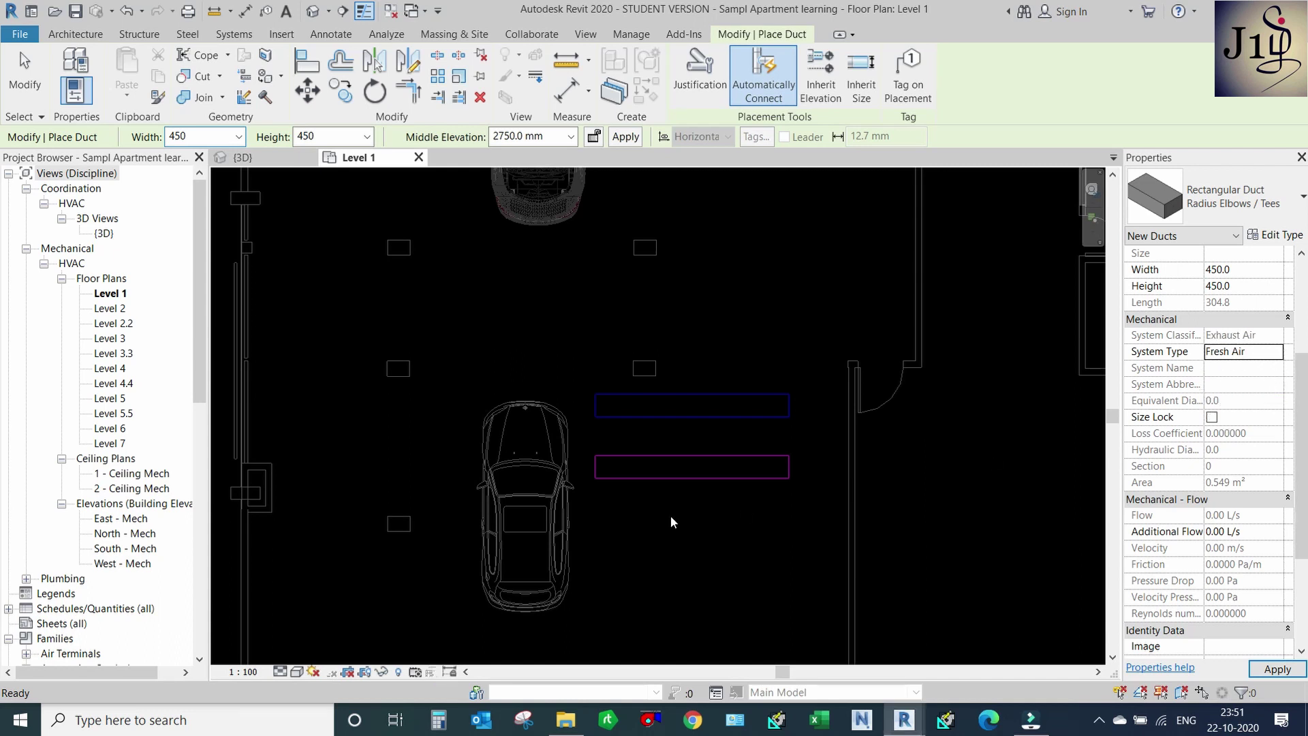
{"action": "left_click", "coordinate": [600, 525]}
{"action": "left_click", "coordinate": [789, 530]}
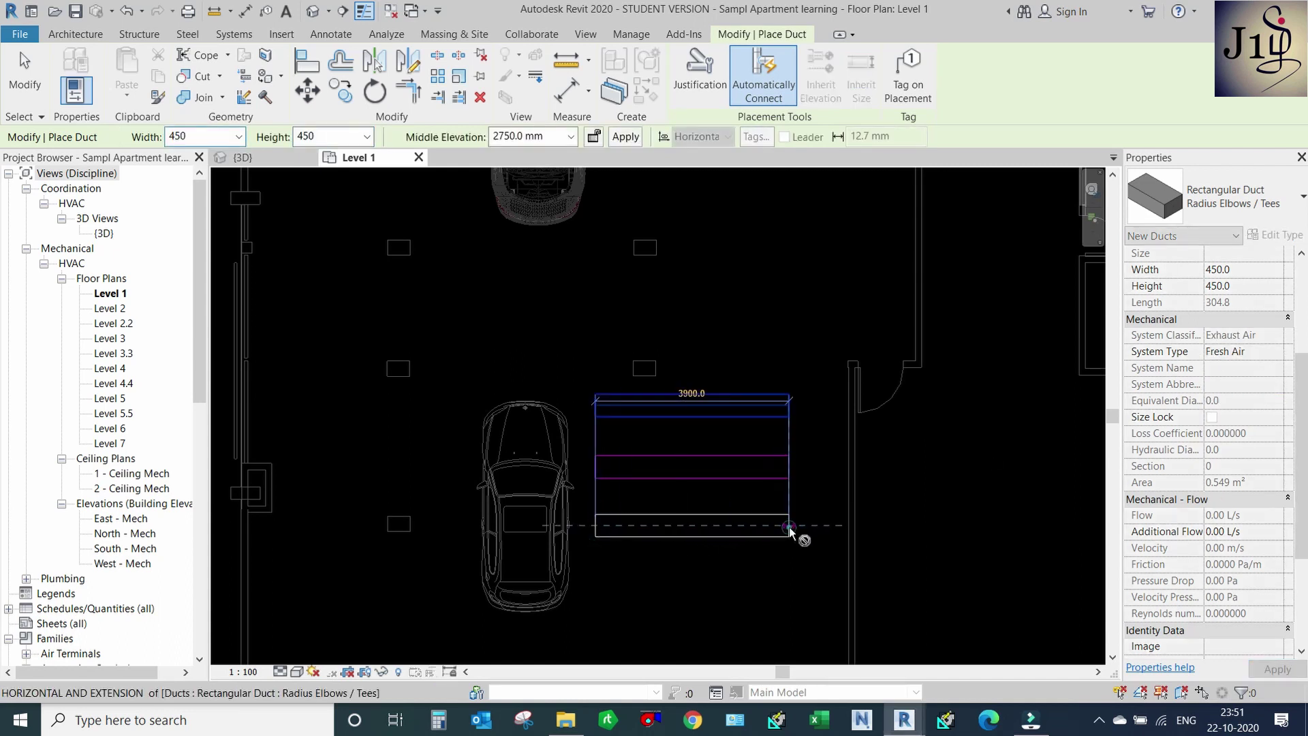
{"action": "key", "text": "Escape"}
{"action": "left_click", "coordinate": [1254, 357]}
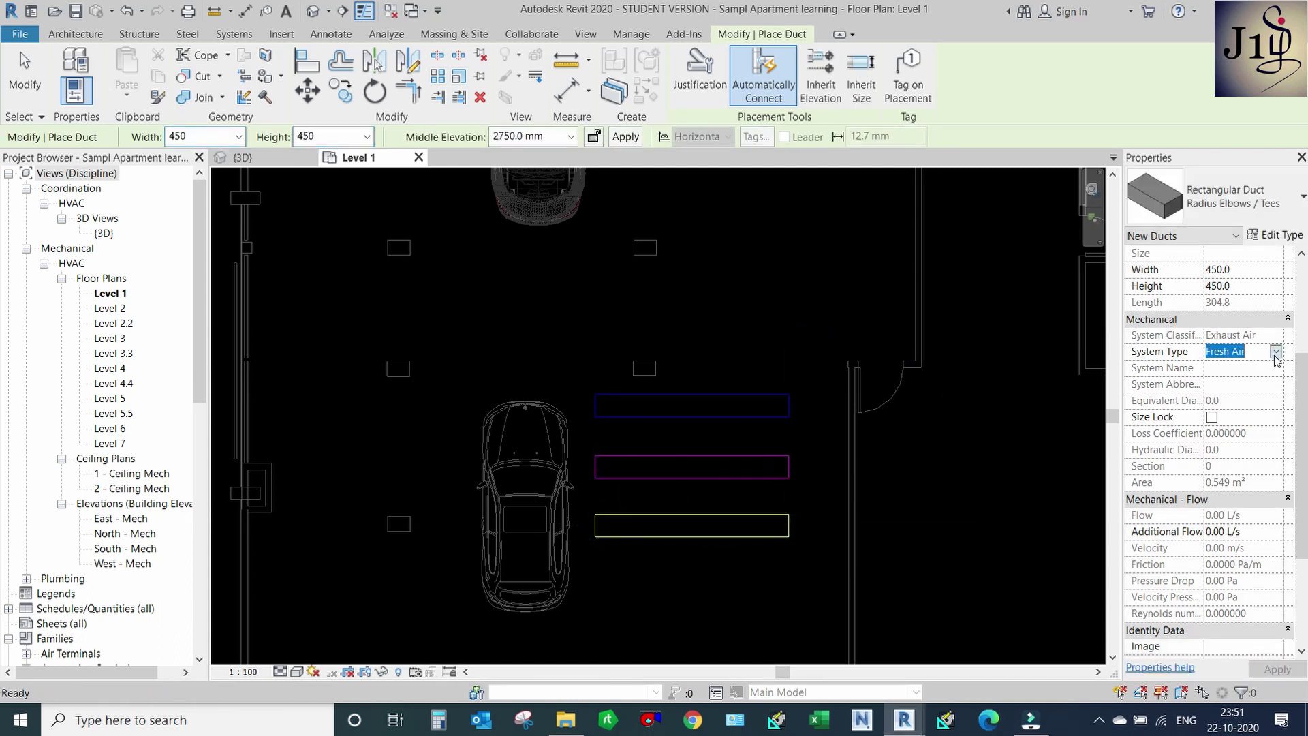
{"action": "left_click", "coordinate": [1254, 357]}
{"action": "left_click", "coordinate": [1230, 368]}
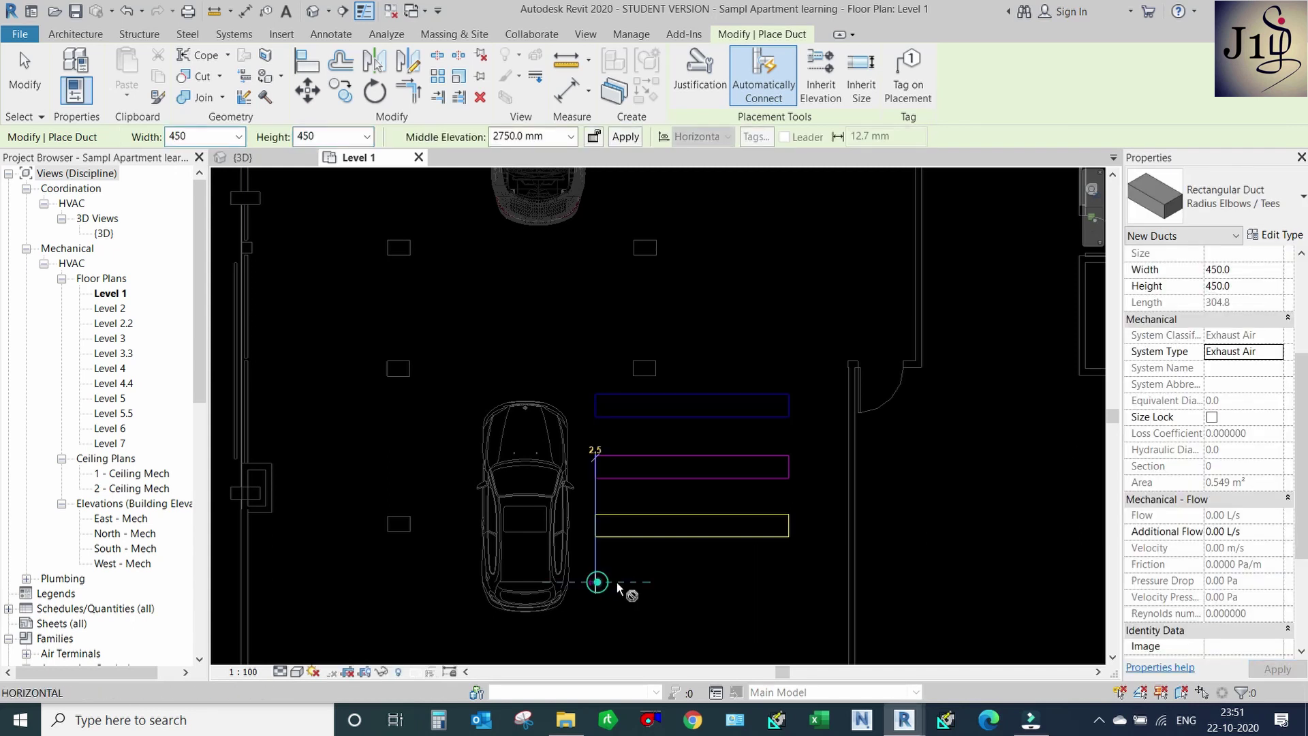
{"action": "left_click", "coordinate": [595, 582]}
{"action": "left_click", "coordinate": [790, 583]}
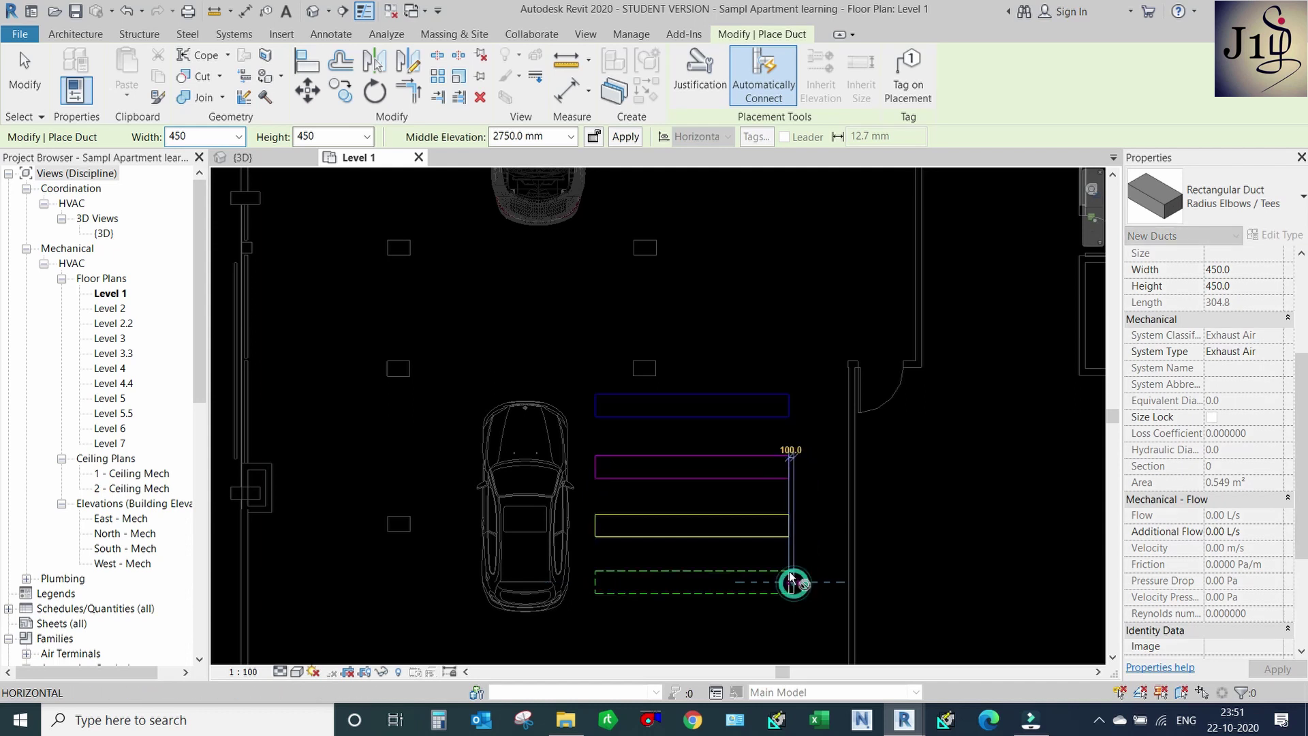
{"action": "key", "text": "Escape"}
{"action": "key", "text": "Escape"}
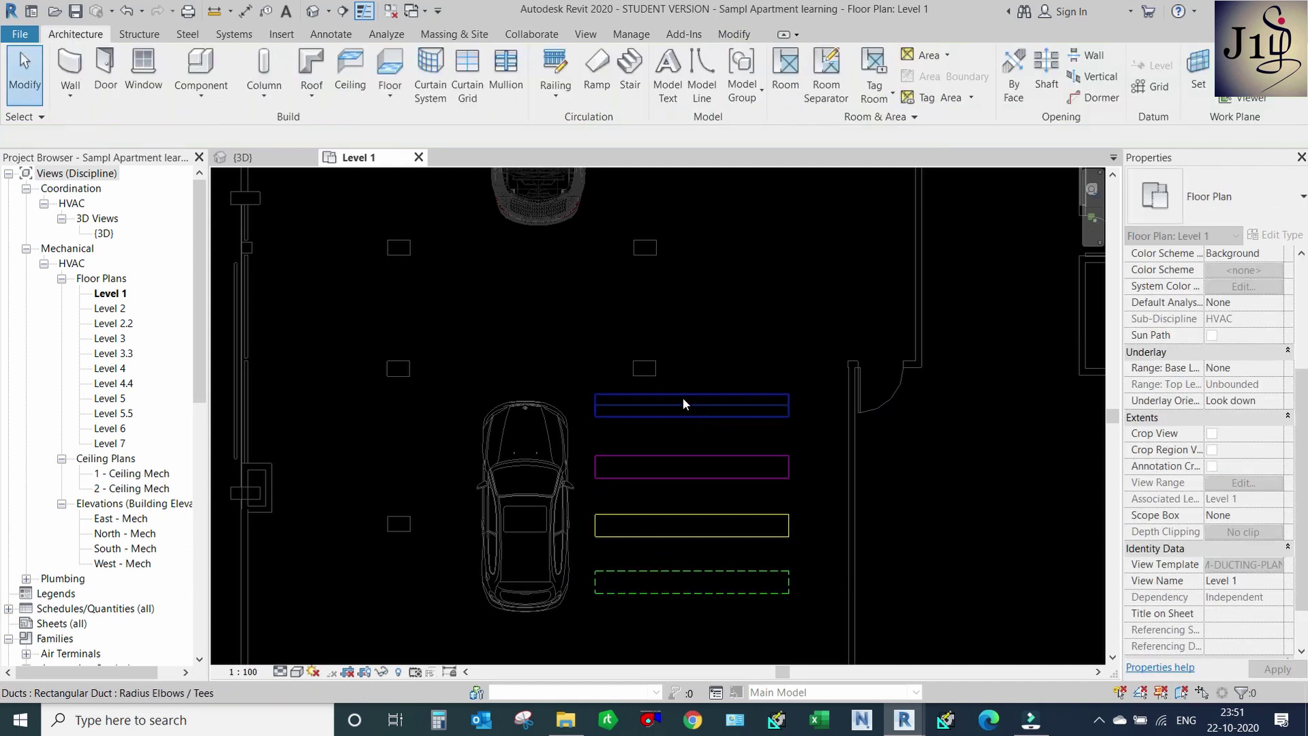
{"action": "scroll", "coordinate": [683, 398], "scroll_direction": "down", "scroll_amount": 1}
{"action": "left_click", "coordinate": [667, 408]}
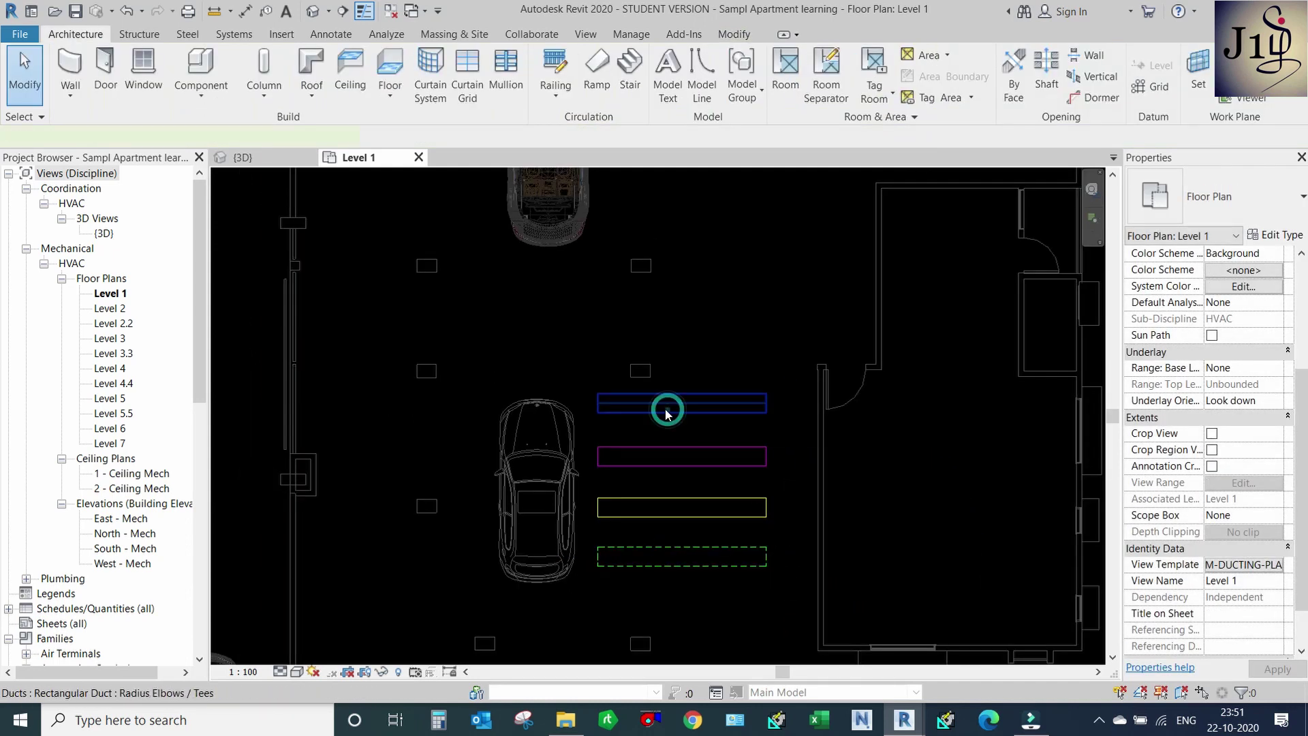
Add 25 mm Rigid Fiber Board insulation to the selected supply duct.
{"action": "left_click", "coordinate": [843, 76]}
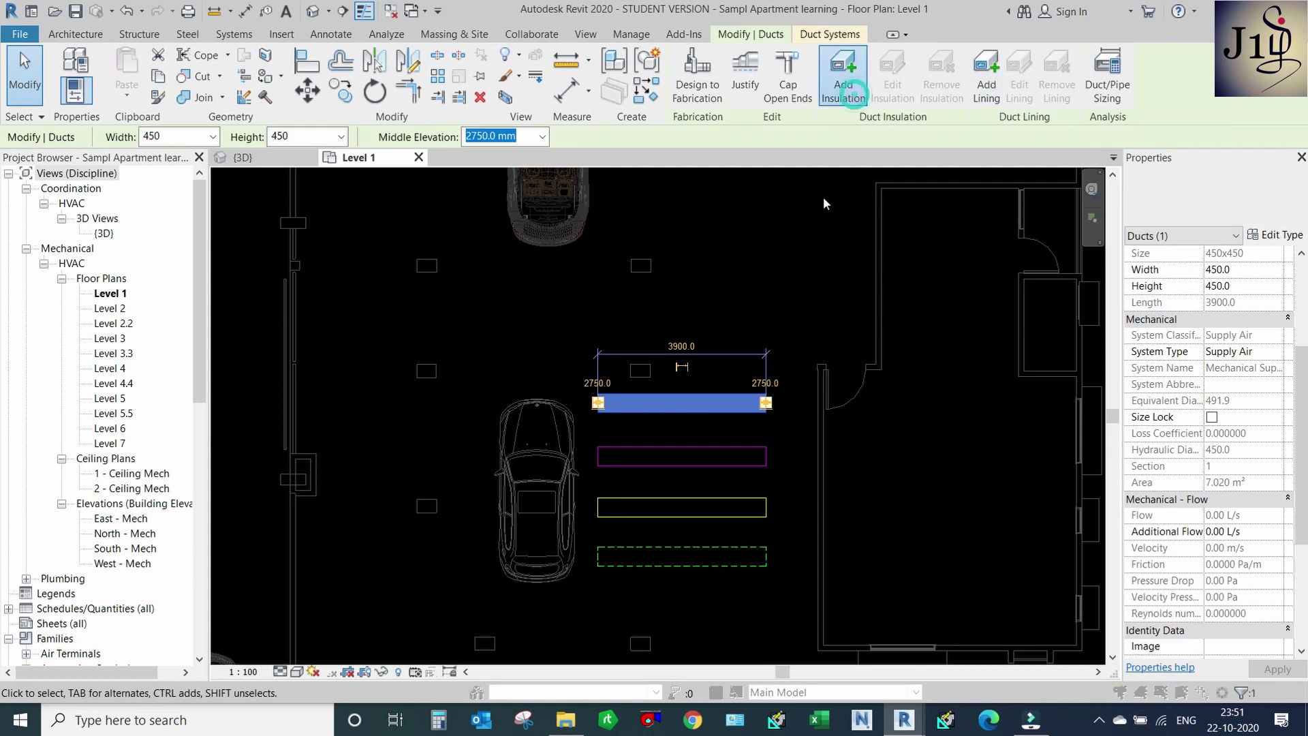
{"action": "left_click", "coordinate": [681, 393]}
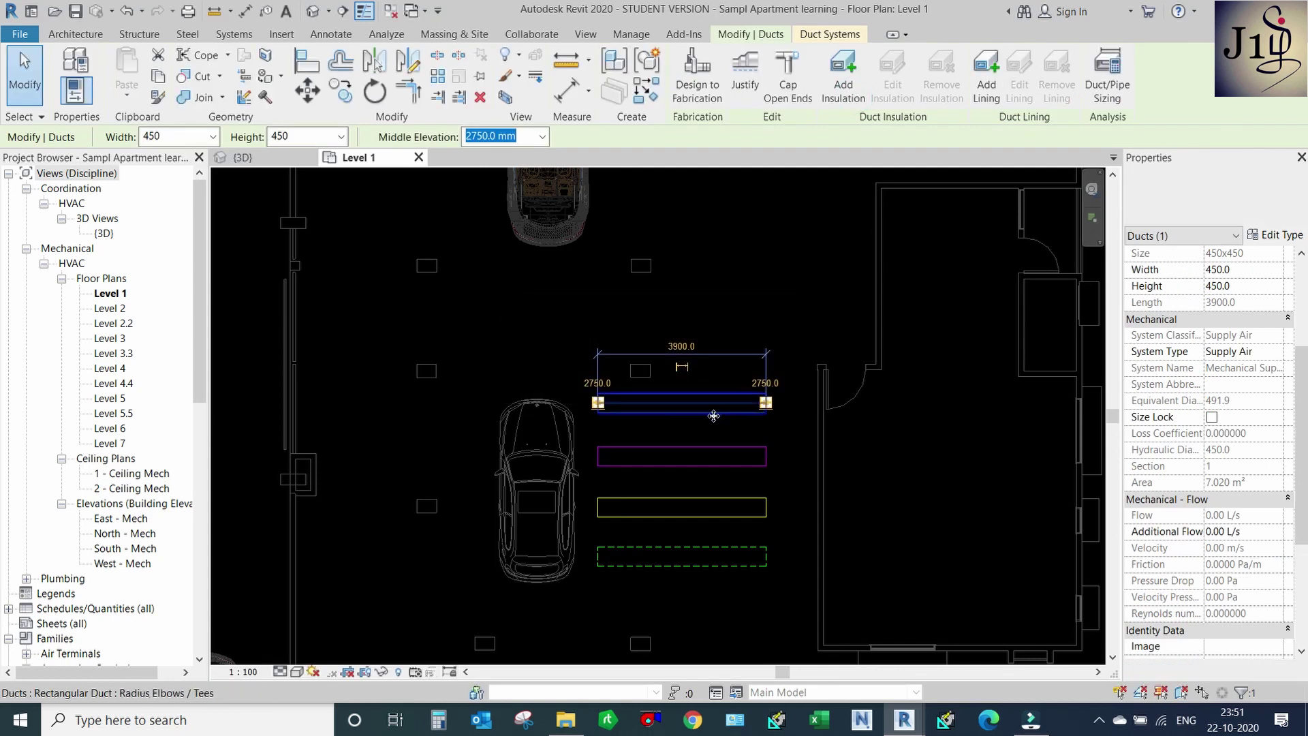
{"action": "key", "text": "Escape"}
{"action": "scroll", "coordinate": [673, 470], "scroll_direction": "up", "scroll_amount": 1}
{"action": "scroll", "coordinate": [726, 389], "scroll_direction": "up", "scroll_amount": 1}
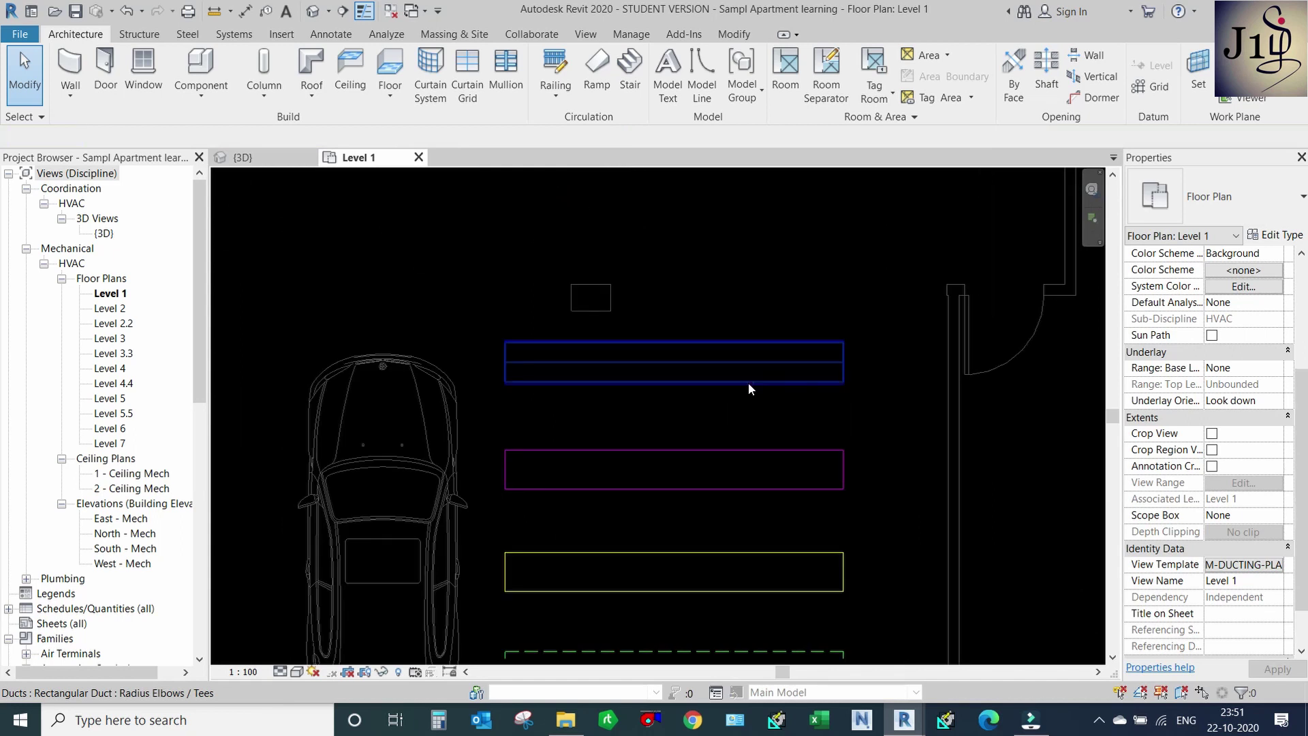
{"action": "left_click", "coordinate": [749, 383]}
{"action": "key", "text": "Escape"}
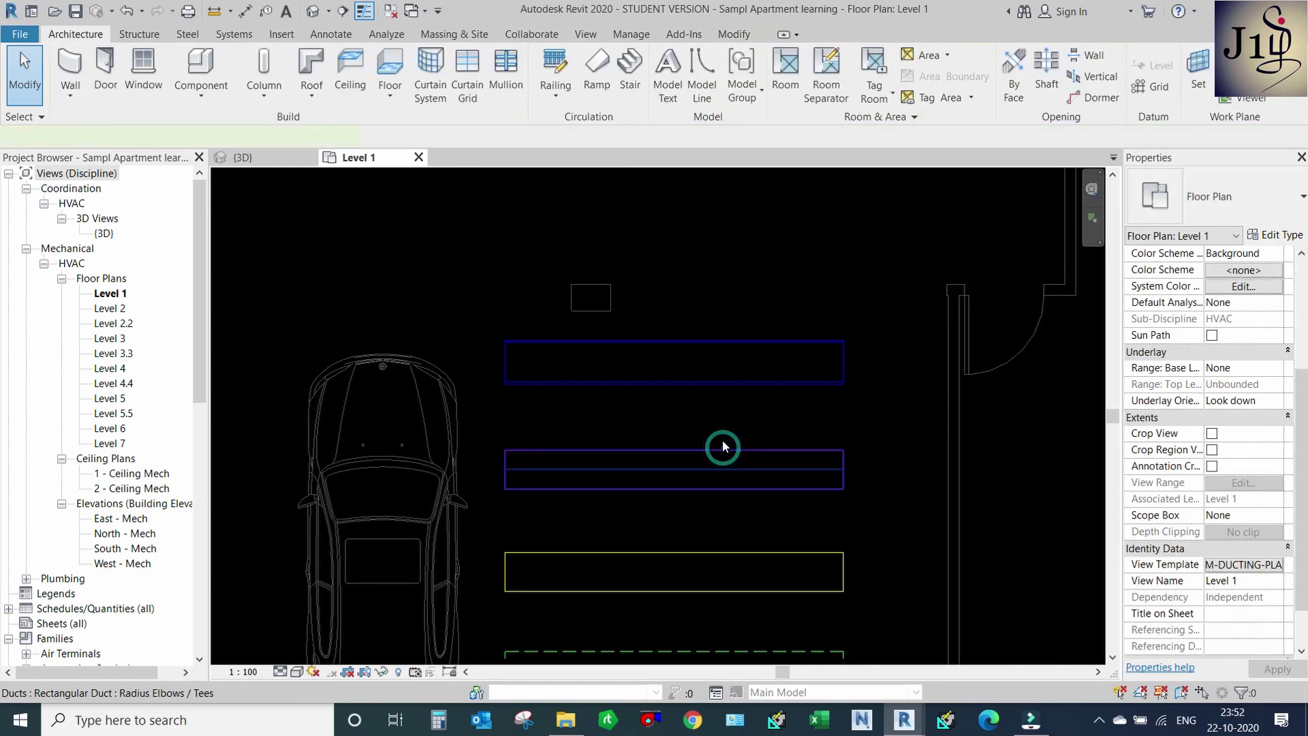
Insulate the magenta Return Air duct and the yellow duct with 25 mm Rigid Fiber Board.
{"action": "left_click", "coordinate": [725, 444]}
{"action": "scroll", "coordinate": [732, 394], "scroll_direction": "down", "scroll_amount": 1}
{"action": "left_click", "coordinate": [843, 75]}
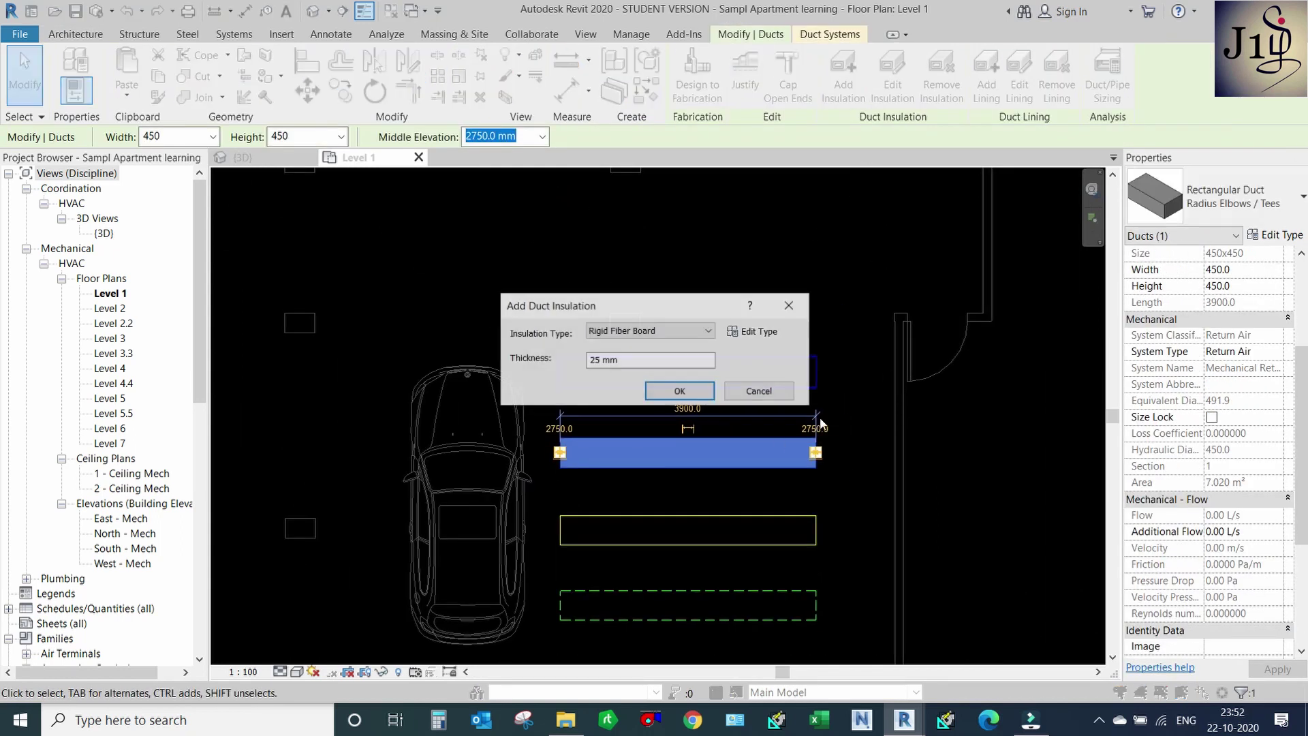
{"action": "left_click", "coordinate": [679, 392]}
{"action": "left_click", "coordinate": [696, 515]}
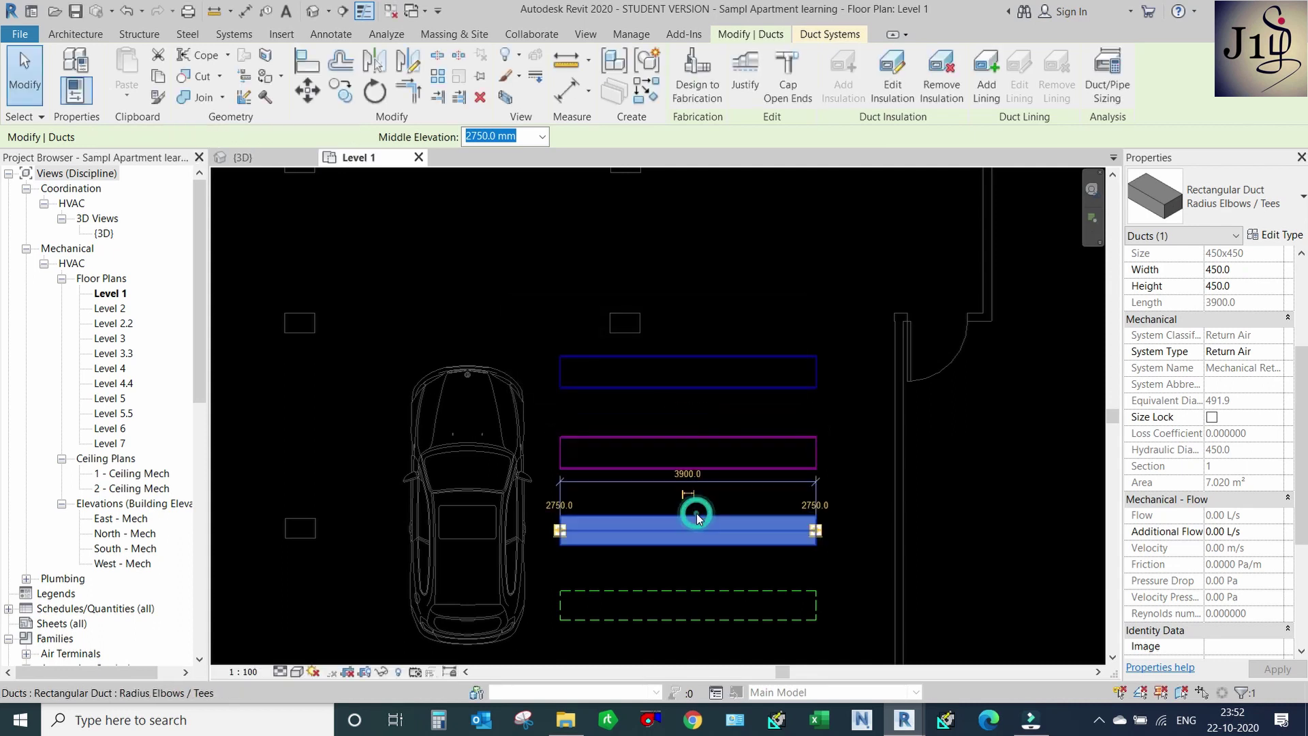
{"action": "left_click", "coordinate": [857, 73]}
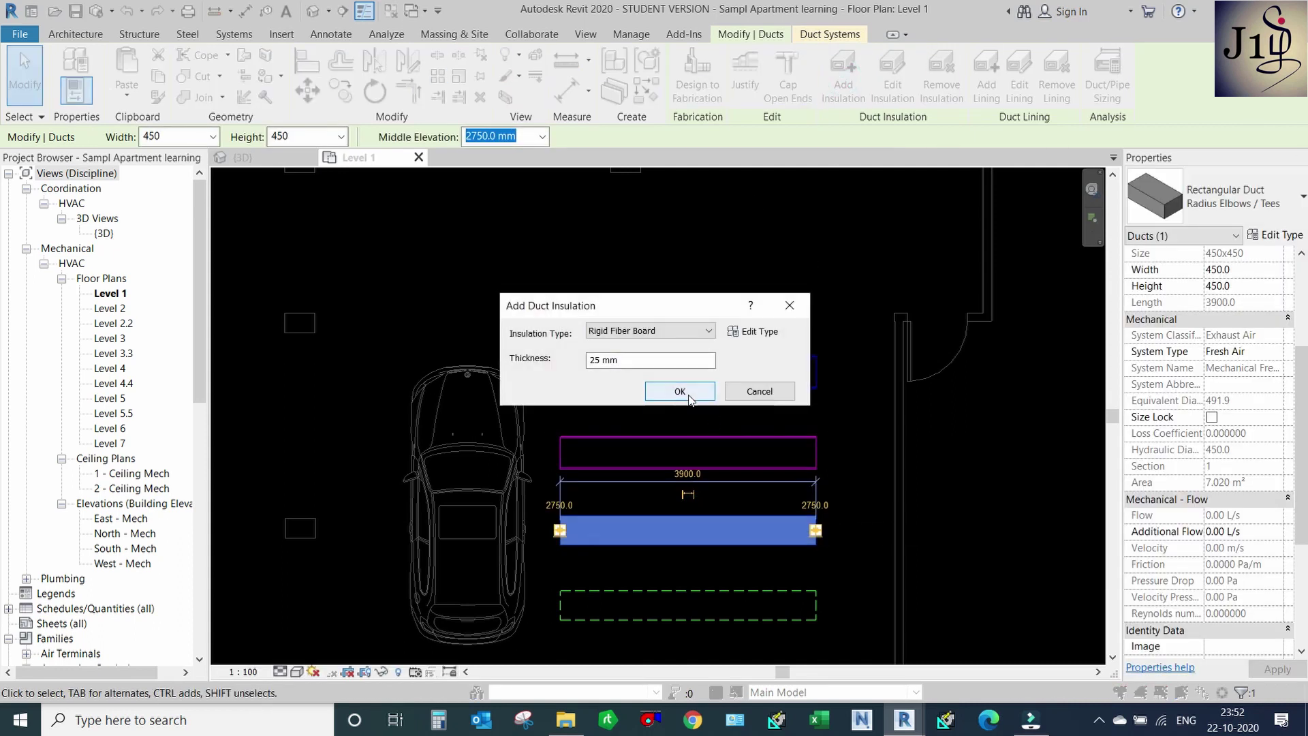
{"action": "left_click", "coordinate": [682, 390]}
Insulate the bottom dashed Exhaust Air duct with 25 mm Rigid Fiber Board.
{"action": "left_click", "coordinate": [725, 591]}
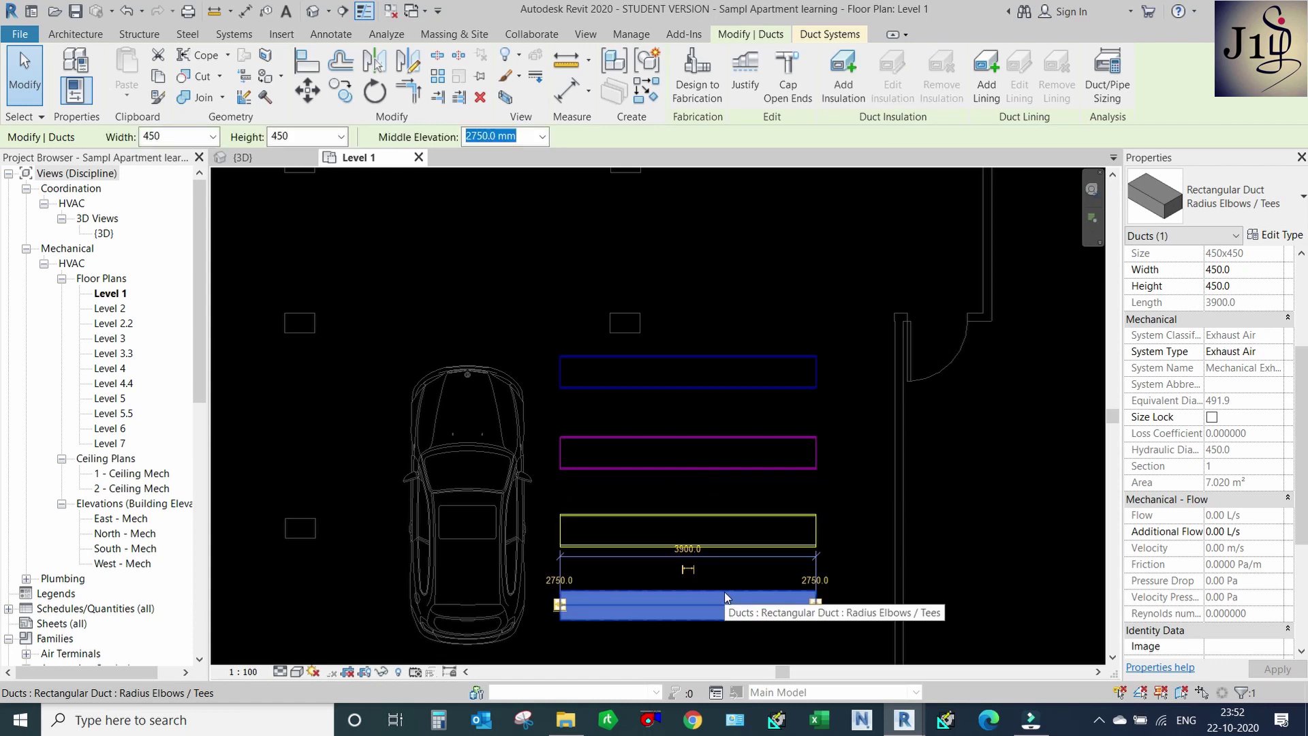
{"action": "left_click", "coordinate": [844, 73]}
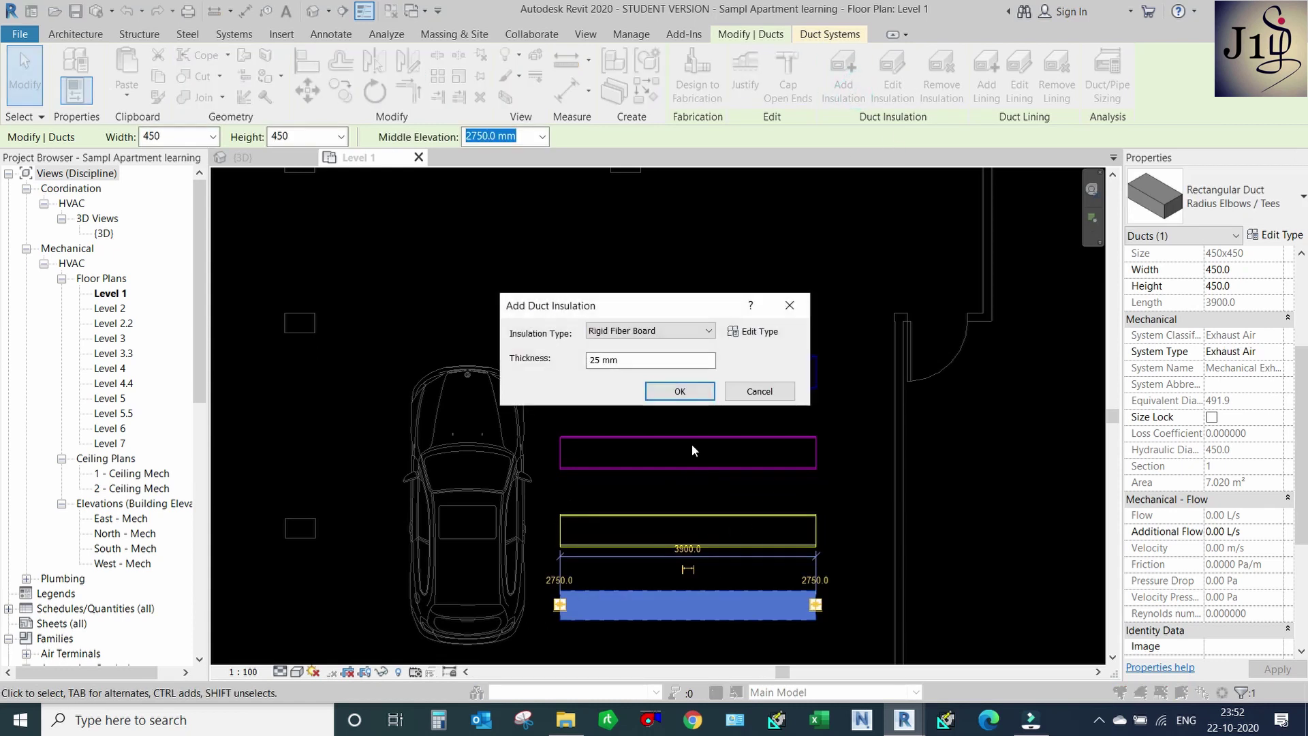
{"action": "left_click", "coordinate": [692, 392]}
{"action": "scroll", "coordinate": [682, 389], "scroll_direction": "down", "scroll_amount": 2}
{"action": "left_click", "coordinate": [683, 394]}
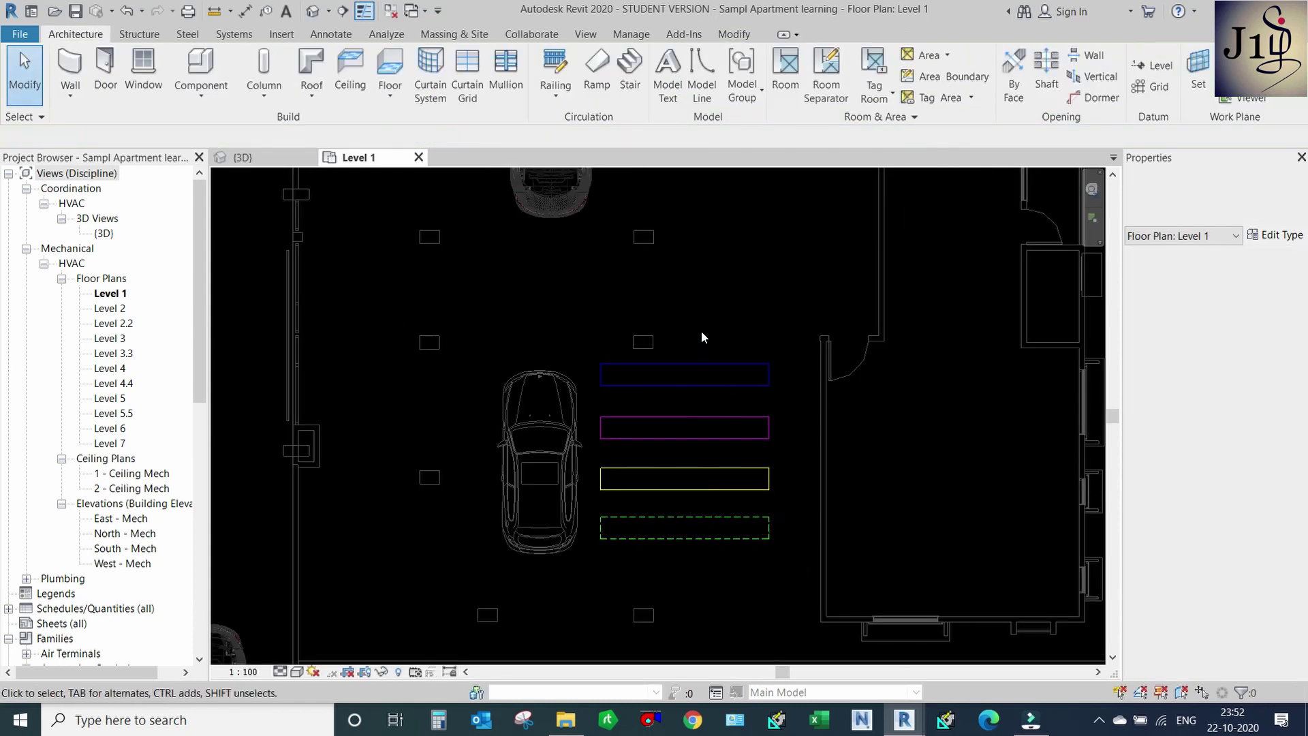
{"action": "scroll", "coordinate": [567, 481], "scroll_direction": "down", "scroll_amount": 1}
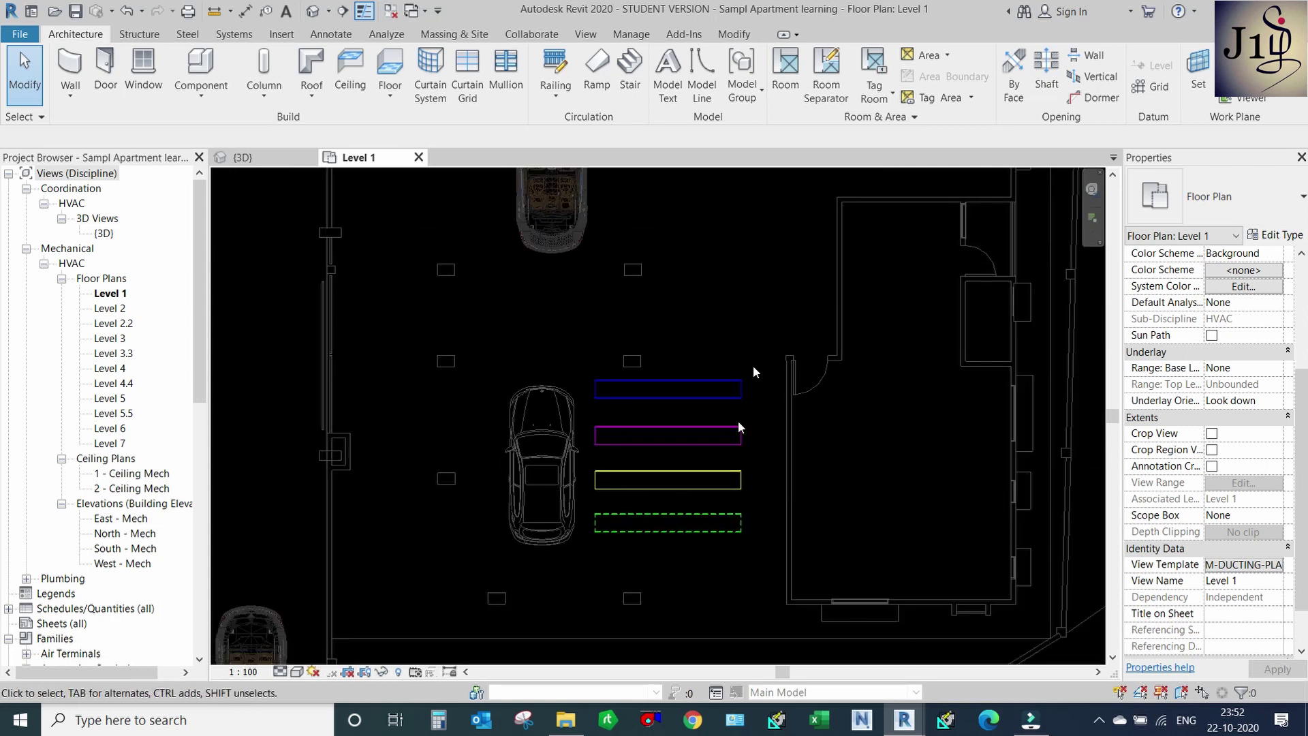
{"action": "scroll", "coordinate": [715, 491], "scroll_direction": "up", "scroll_amount": 1}
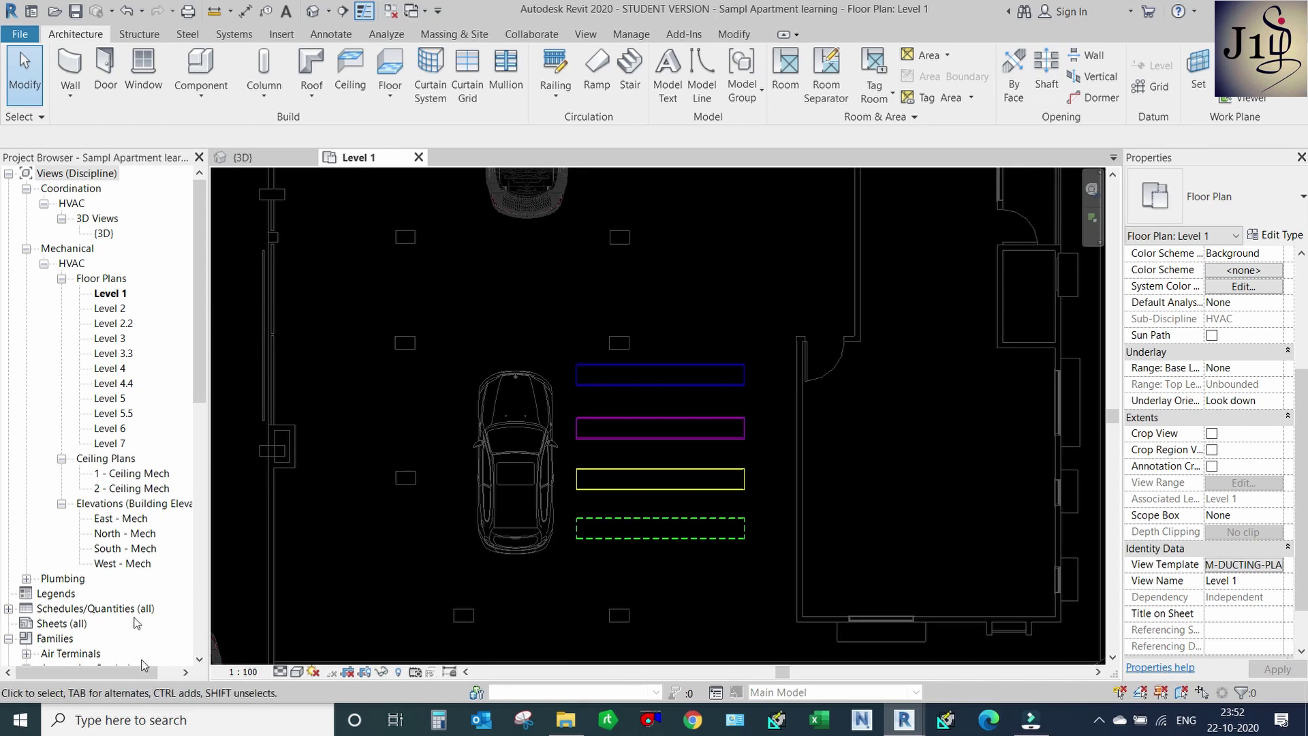
{"action": "scroll", "coordinate": [126, 569], "scroll_direction": "down", "scroll_amount": 2}
{"action": "scroll", "coordinate": [125, 566], "scroll_direction": "down", "scroll_amount": 2}
{"action": "scroll", "coordinate": [124, 564], "scroll_direction": "down", "scroll_amount": 2}
{"action": "scroll", "coordinate": [126, 566], "scroll_direction": "down", "scroll_amount": 3}
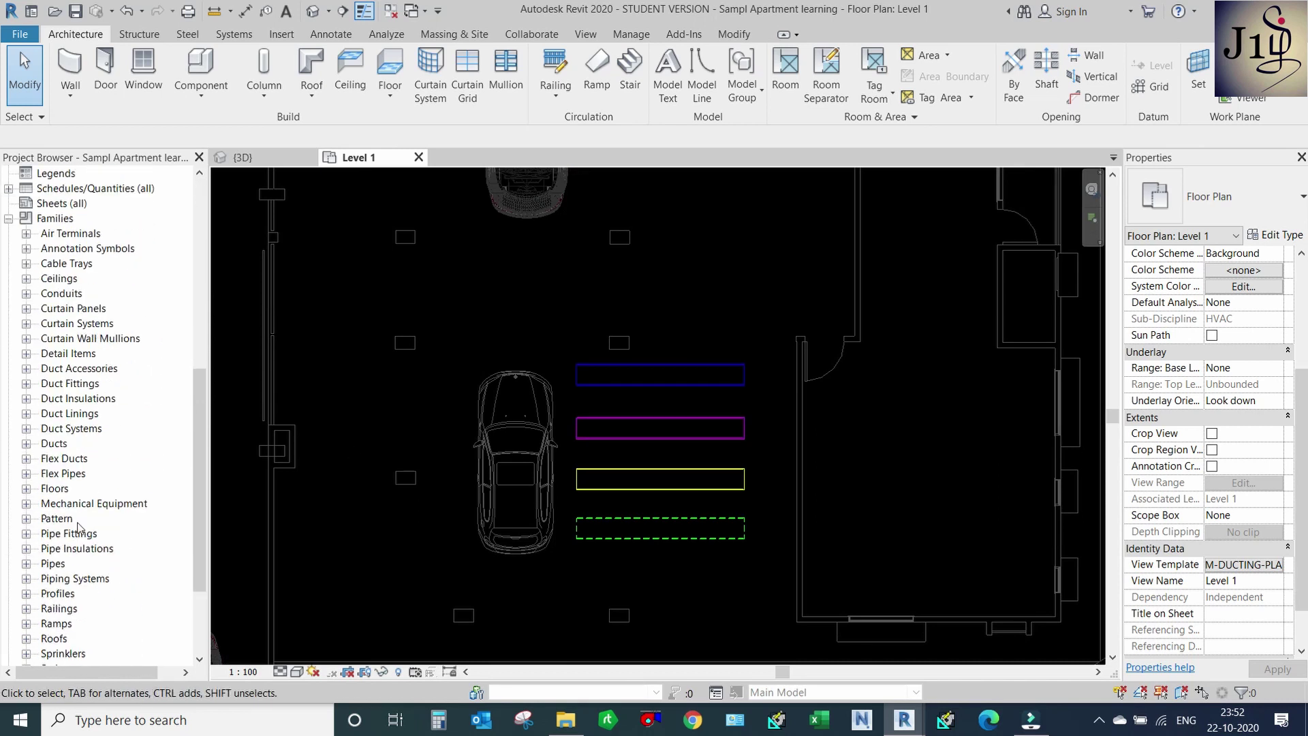
{"action": "left_click", "coordinate": [26, 428]}
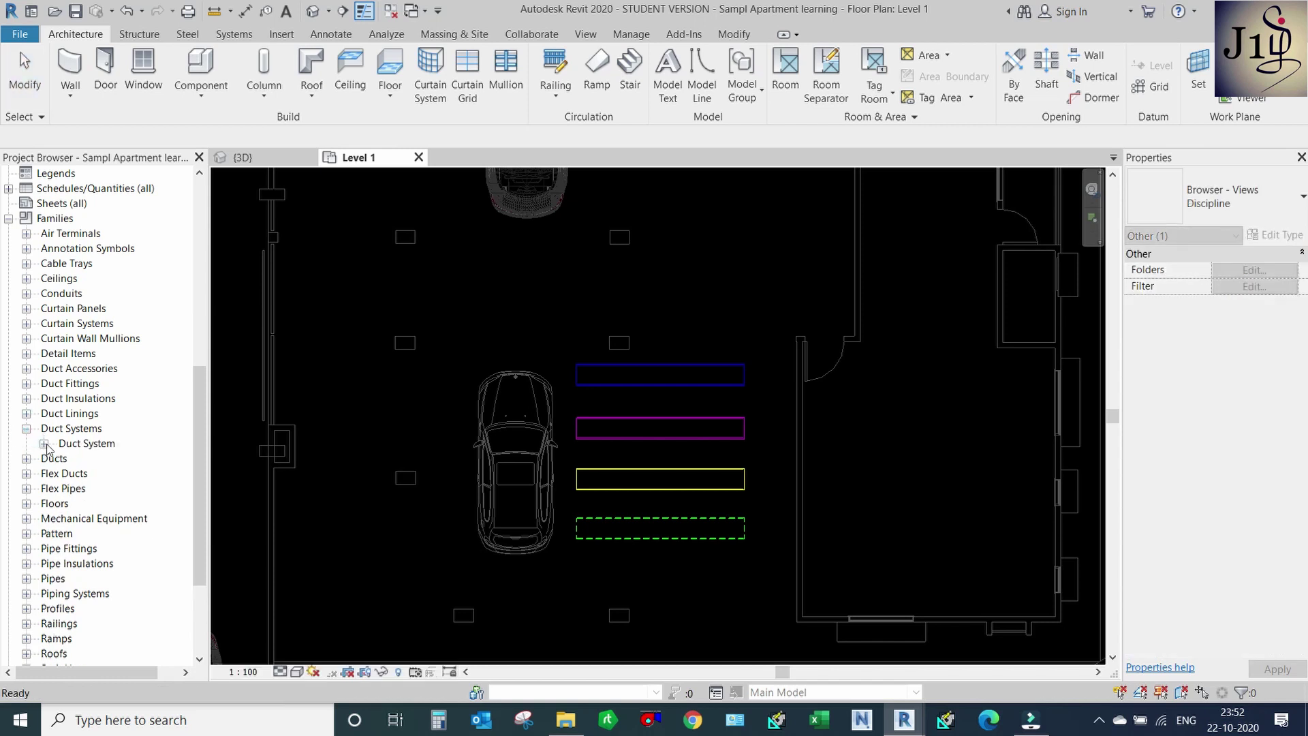
{"action": "left_click", "coordinate": [44, 443]}
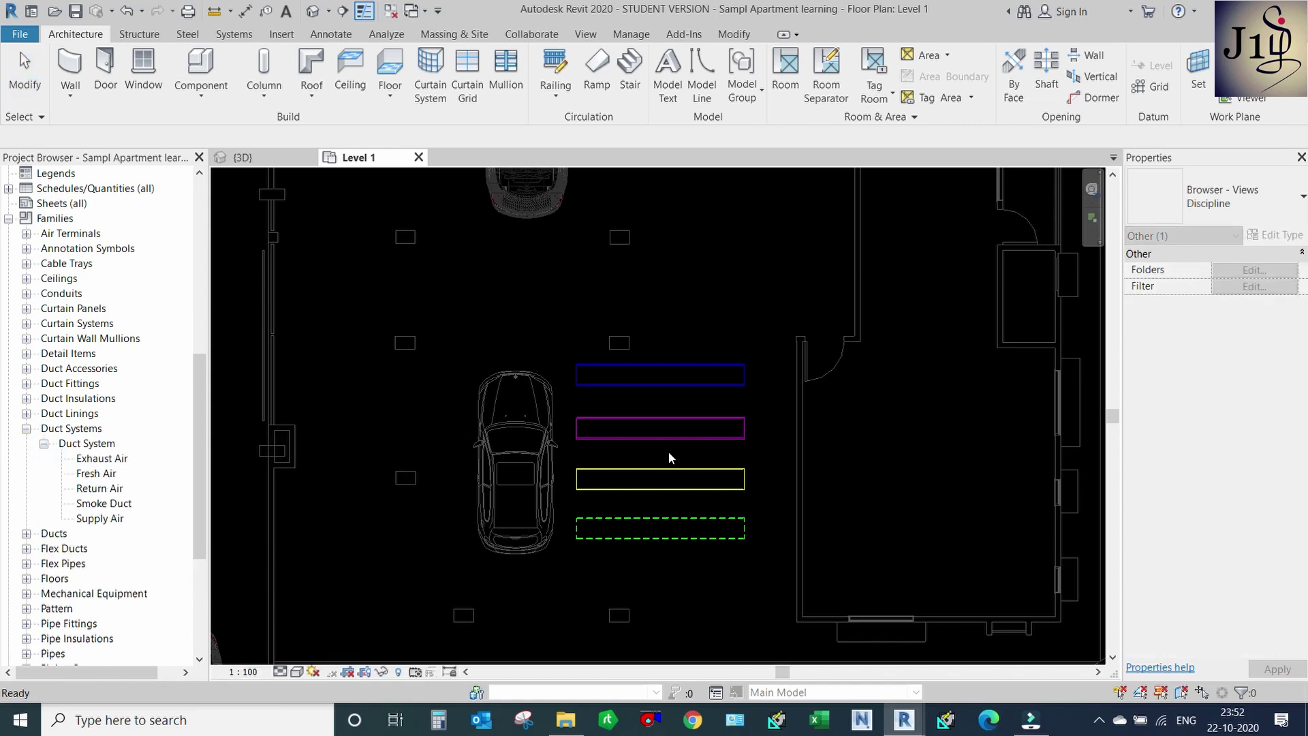
{"action": "left_click", "coordinate": [45, 445]}
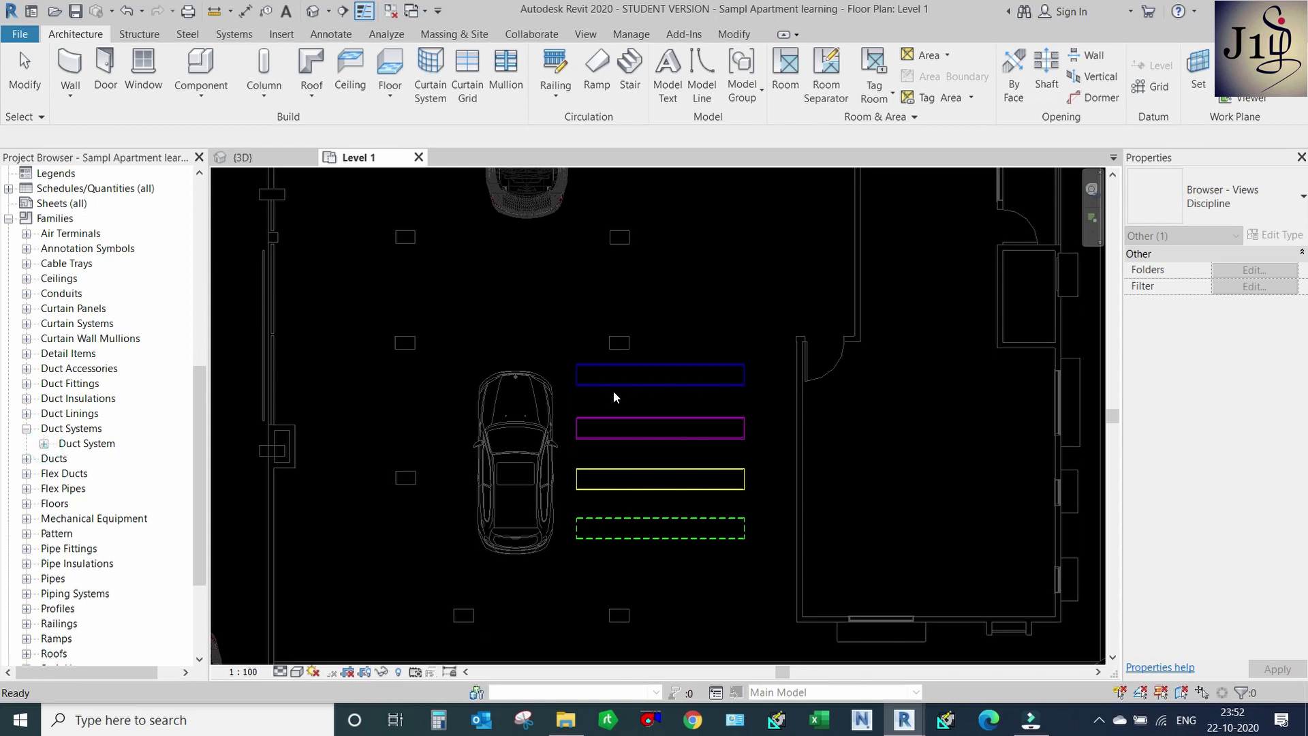
{"action": "left_click", "coordinate": [26, 429]}
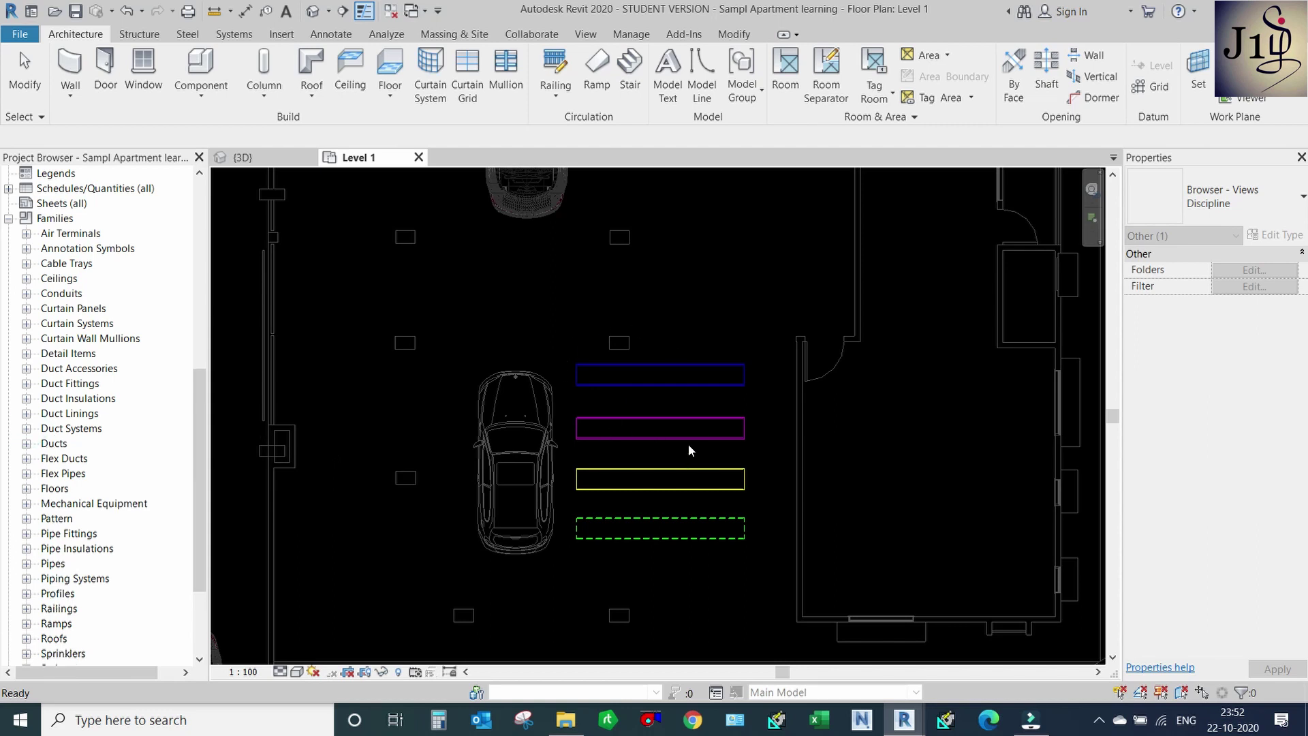
{"action": "scroll", "coordinate": [682, 402], "scroll_direction": "up", "scroll_amount": 3}
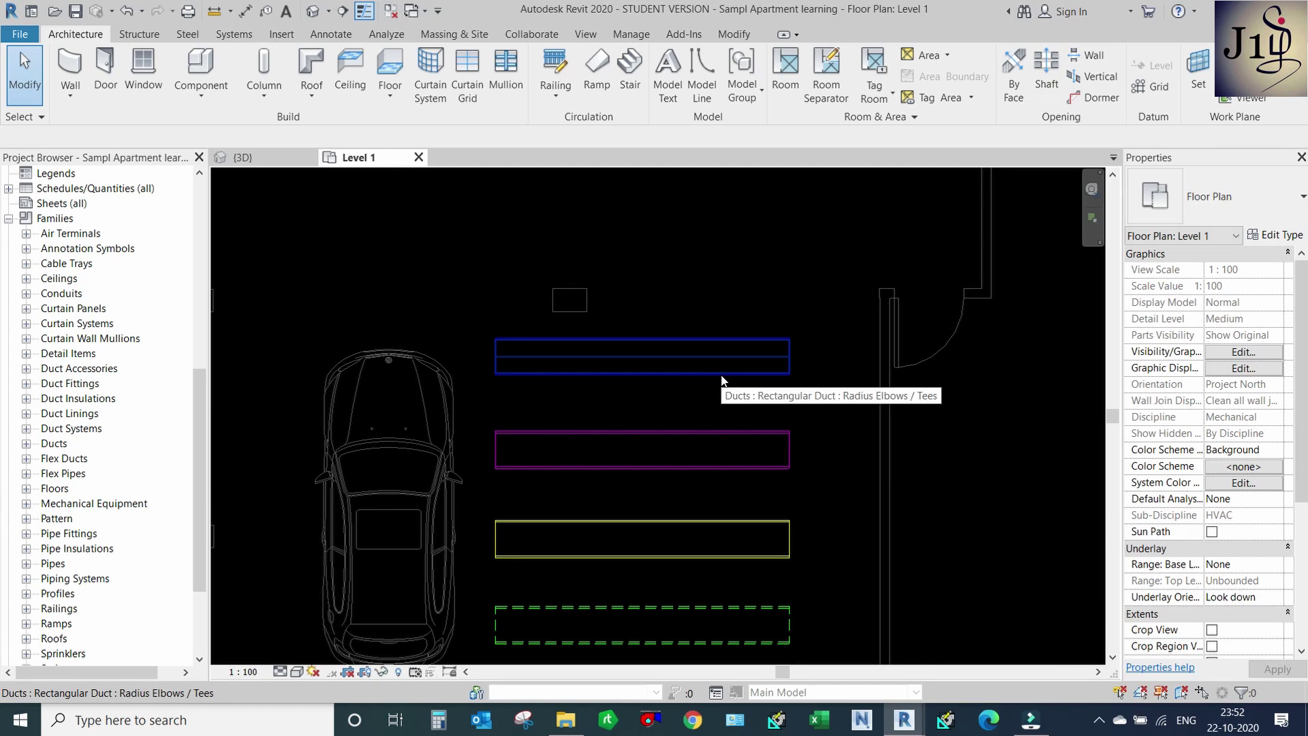
{"action": "scroll", "coordinate": [674, 351], "scroll_direction": "down", "scroll_amount": 2}
{"action": "left_click", "coordinate": [705, 368]}
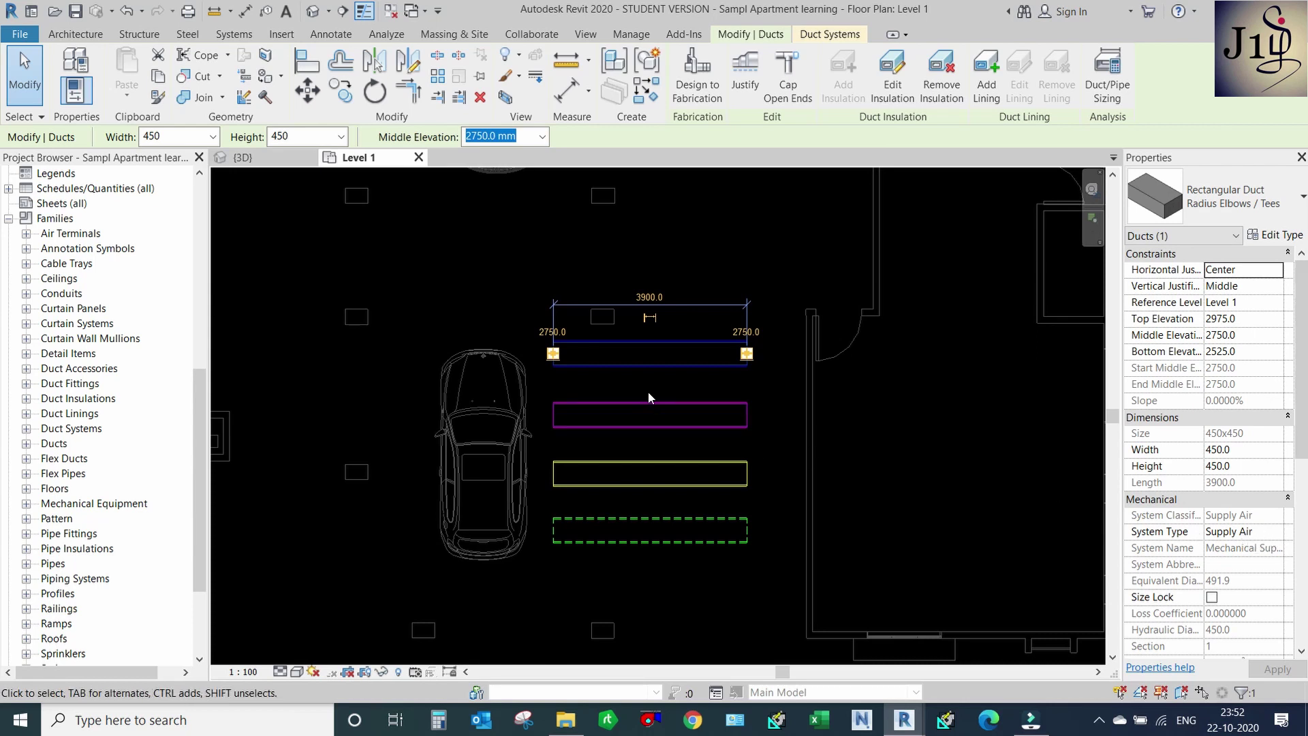
{"action": "left_click", "coordinate": [668, 379]}
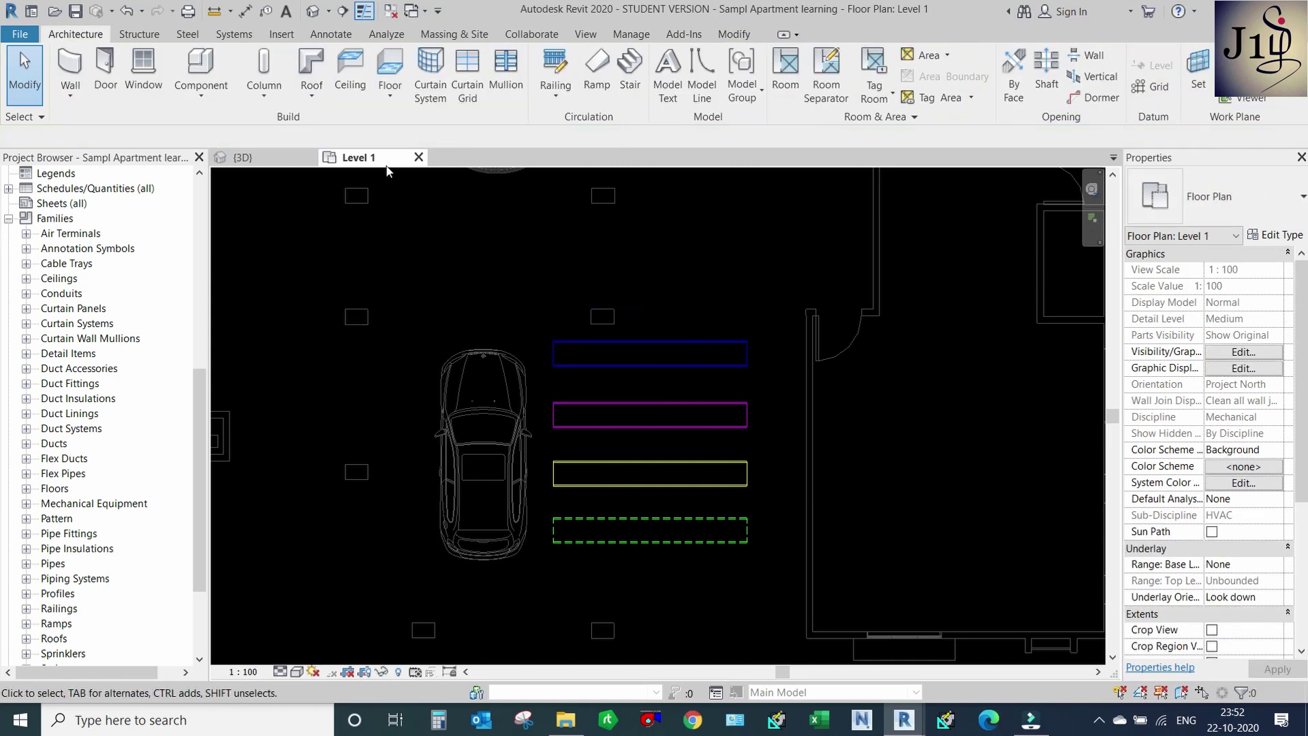
{"action": "scroll", "coordinate": [661, 443], "scroll_direction": "up", "scroll_amount": 1}
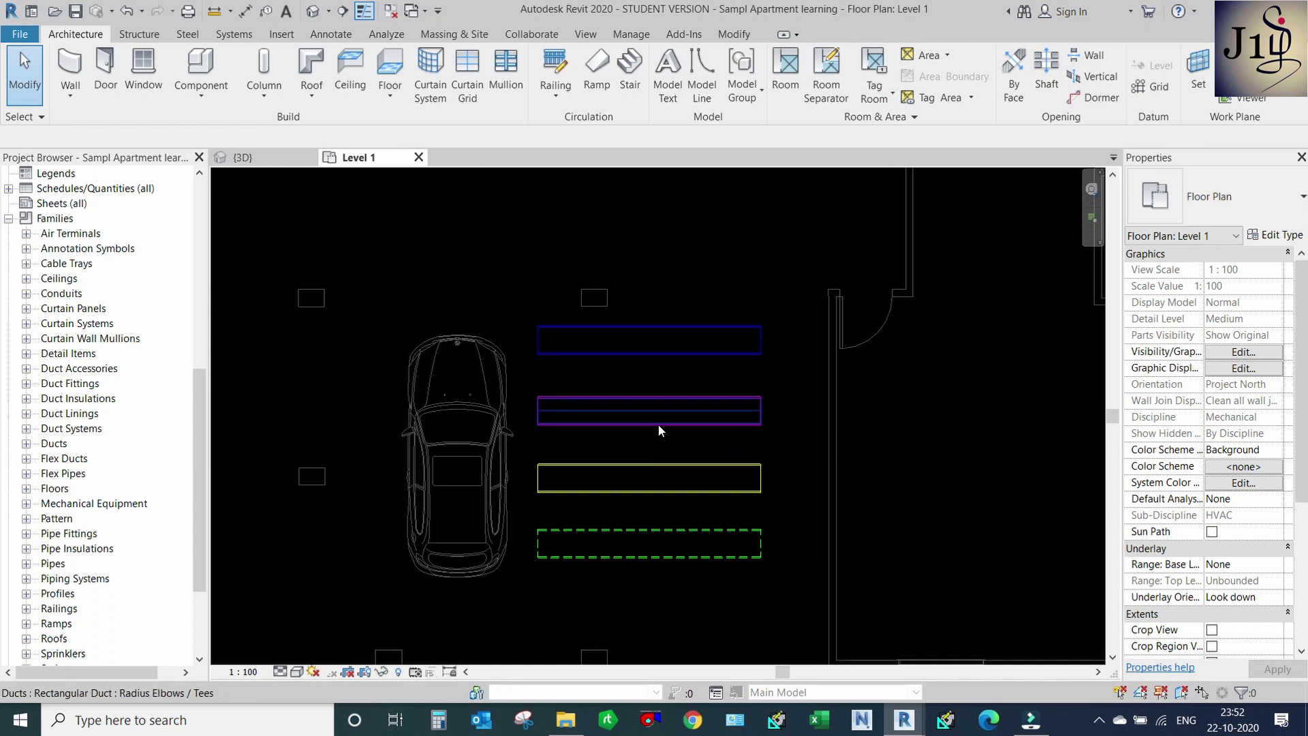
{"action": "scroll", "coordinate": [1269, 569], "scroll_direction": "down", "scroll_amount": 4}
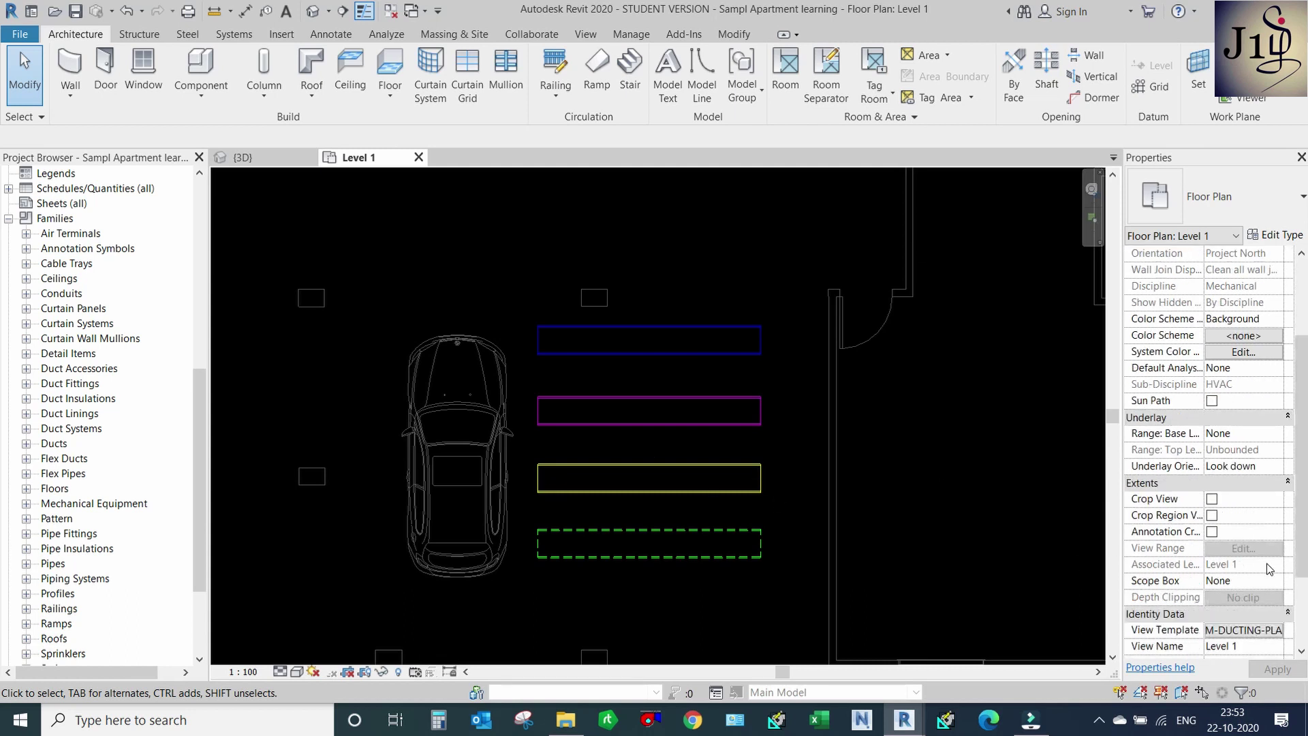
{"action": "scroll", "coordinate": [1198, 601], "scroll_direction": "down", "scroll_amount": 3}
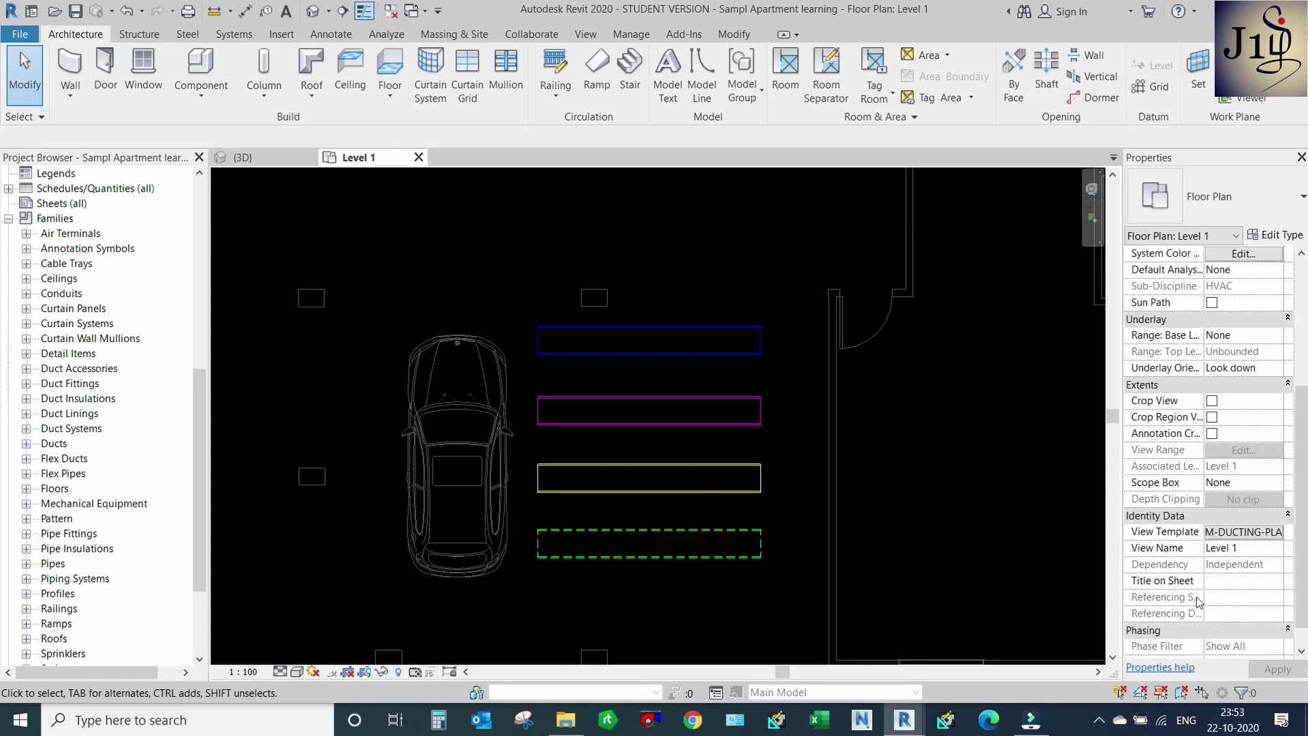
In the M-DUCTING-PLAN template's visibility overrides, set M-DUCTING-EAD lines to red.
{"action": "left_click", "coordinate": [1238, 537]}
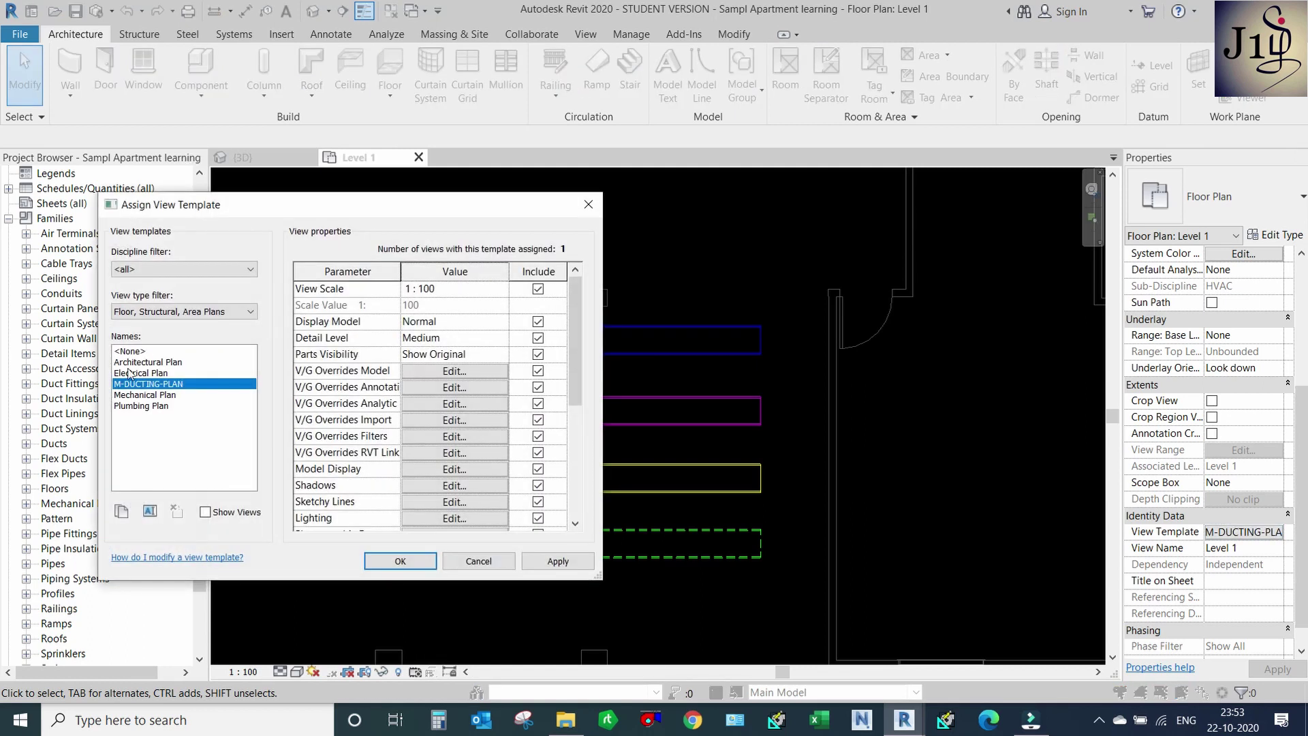
{"action": "left_click", "coordinate": [431, 438]}
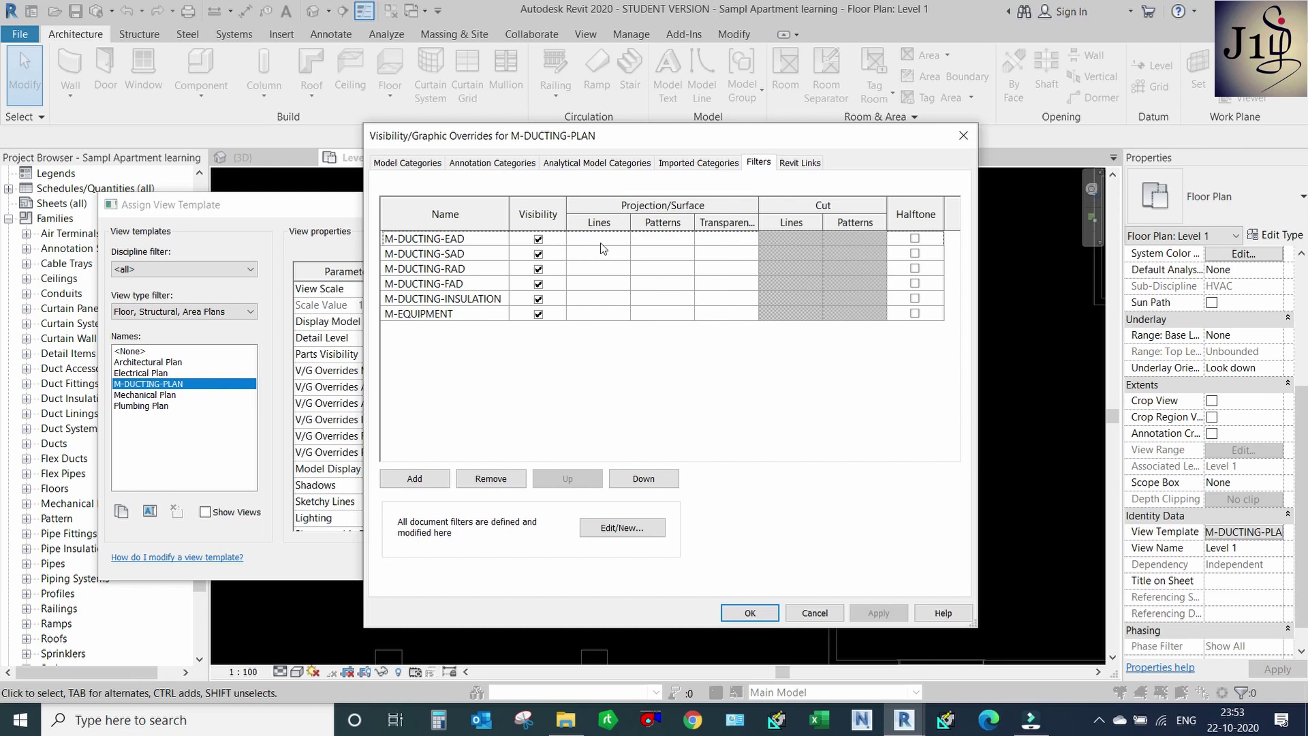
{"action": "left_click_drag", "start_coordinate": [580, 136], "coordinate": [260, 126]}
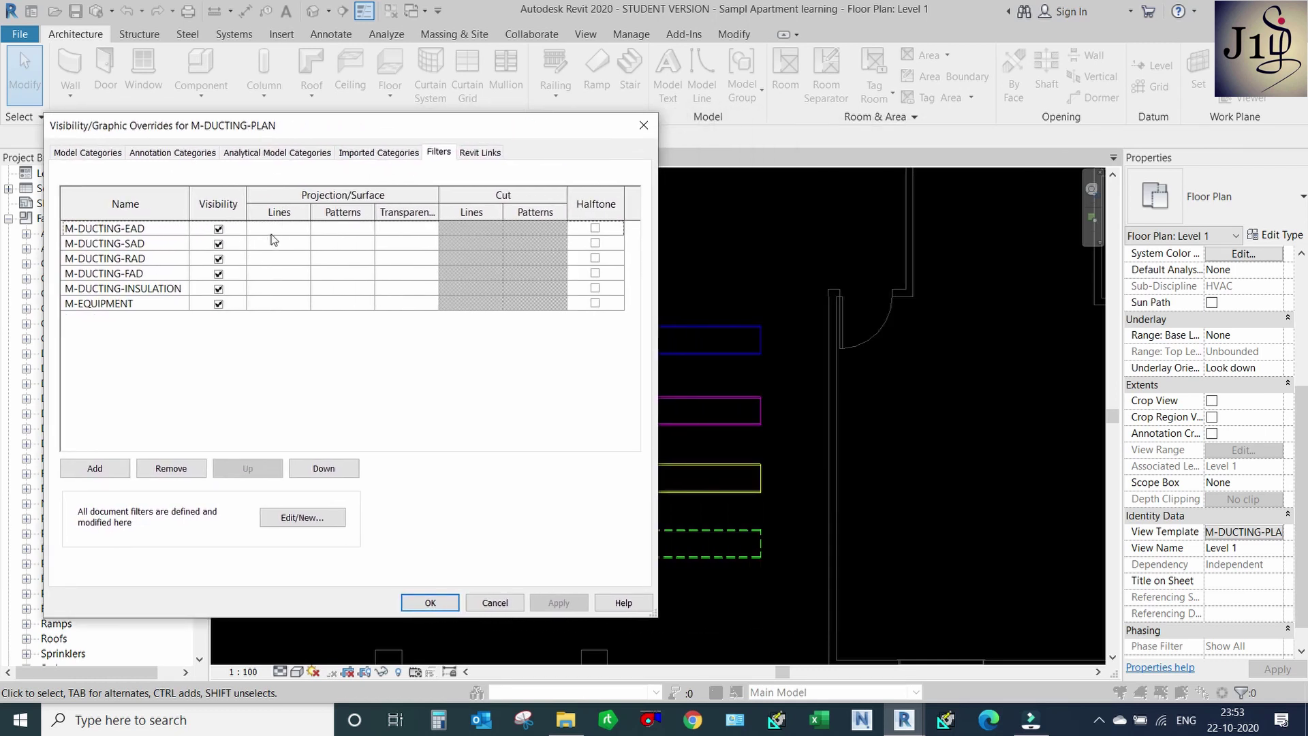
{"action": "left_click", "coordinate": [275, 234]}
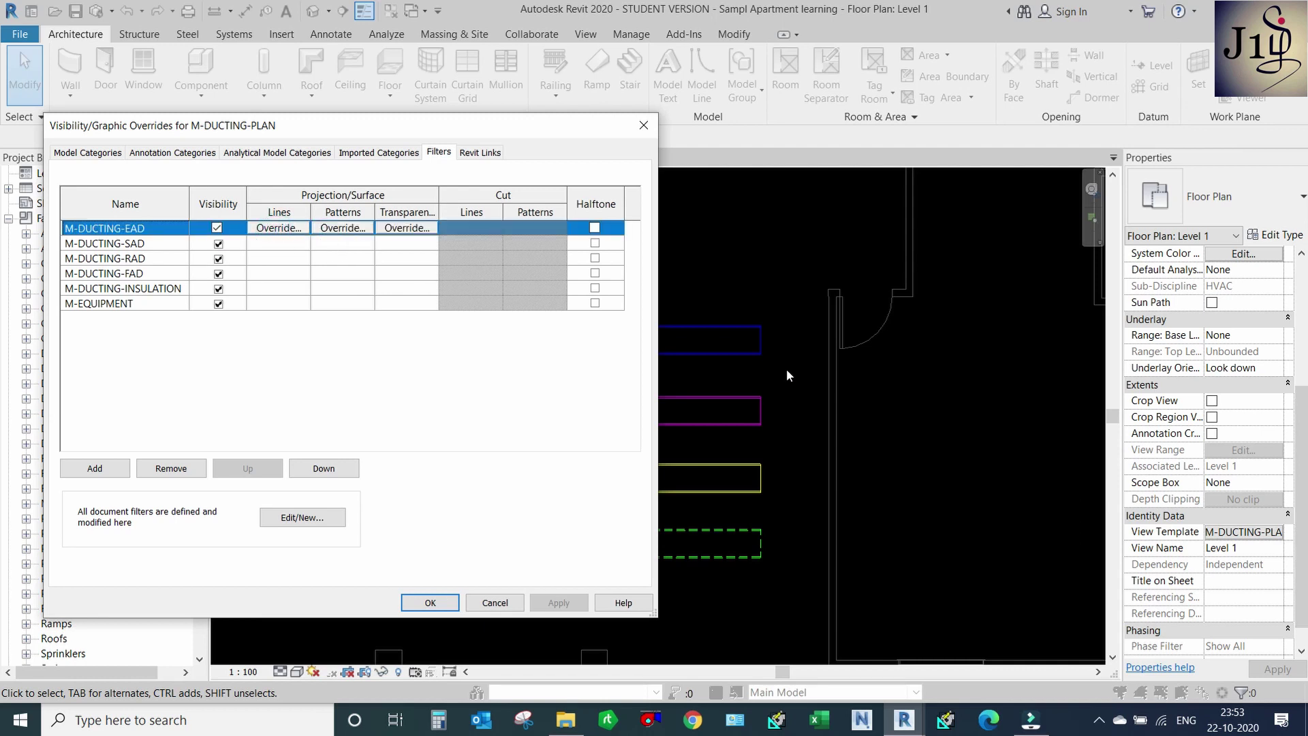
{"action": "left_click", "coordinate": [277, 229]}
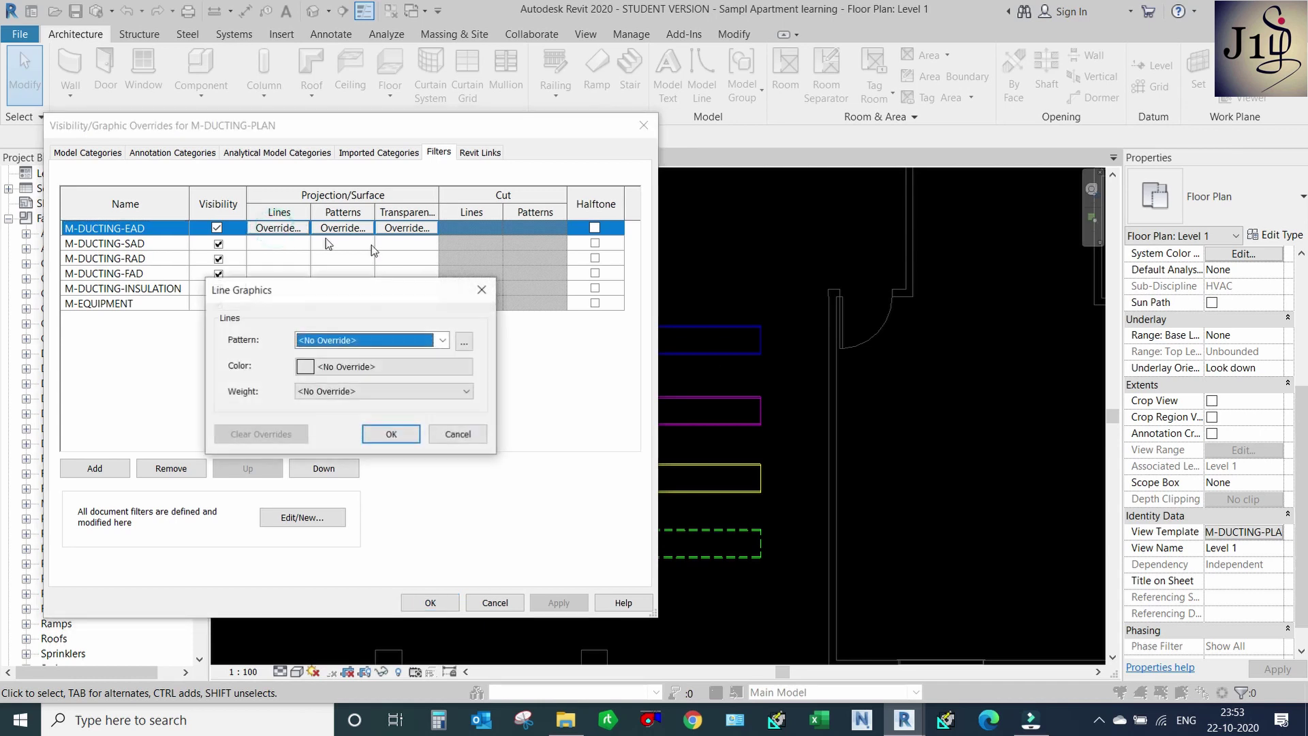
{"action": "left_click", "coordinate": [409, 368]}
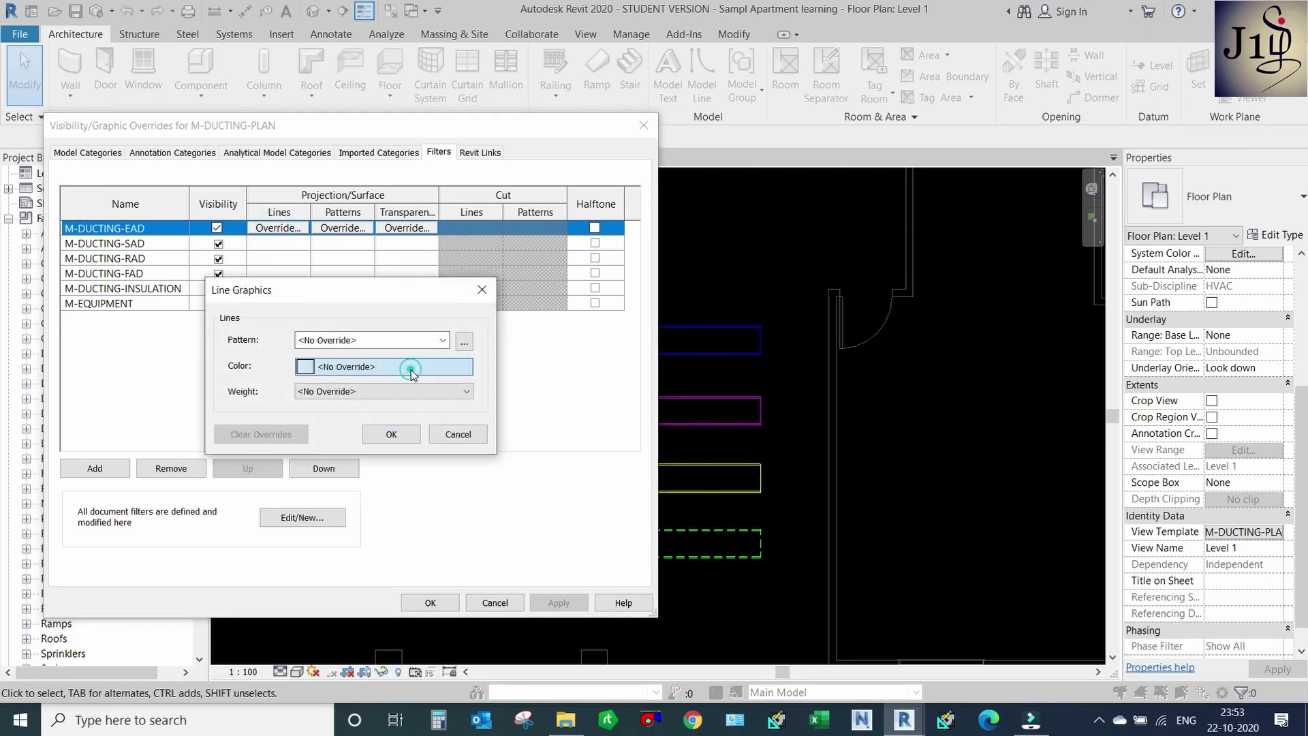
{"action": "left_click", "coordinate": [204, 387]}
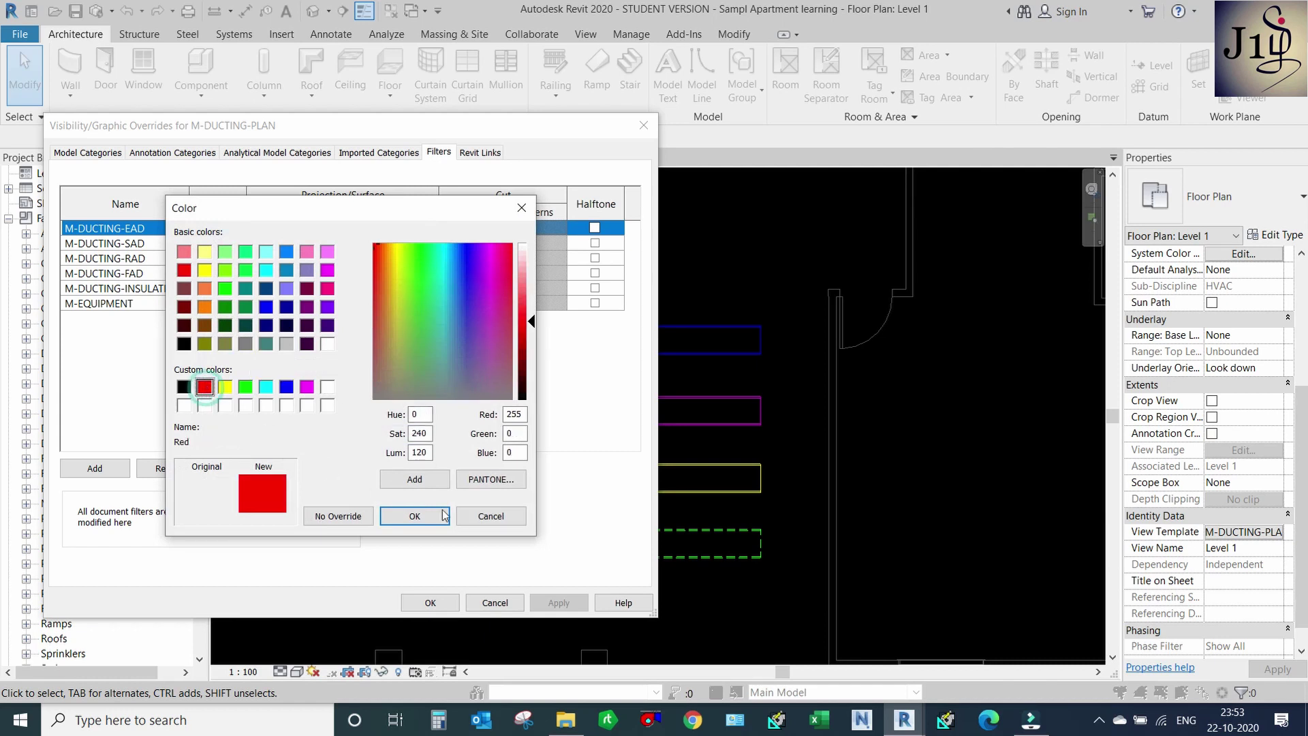
{"action": "left_click", "coordinate": [414, 516]}
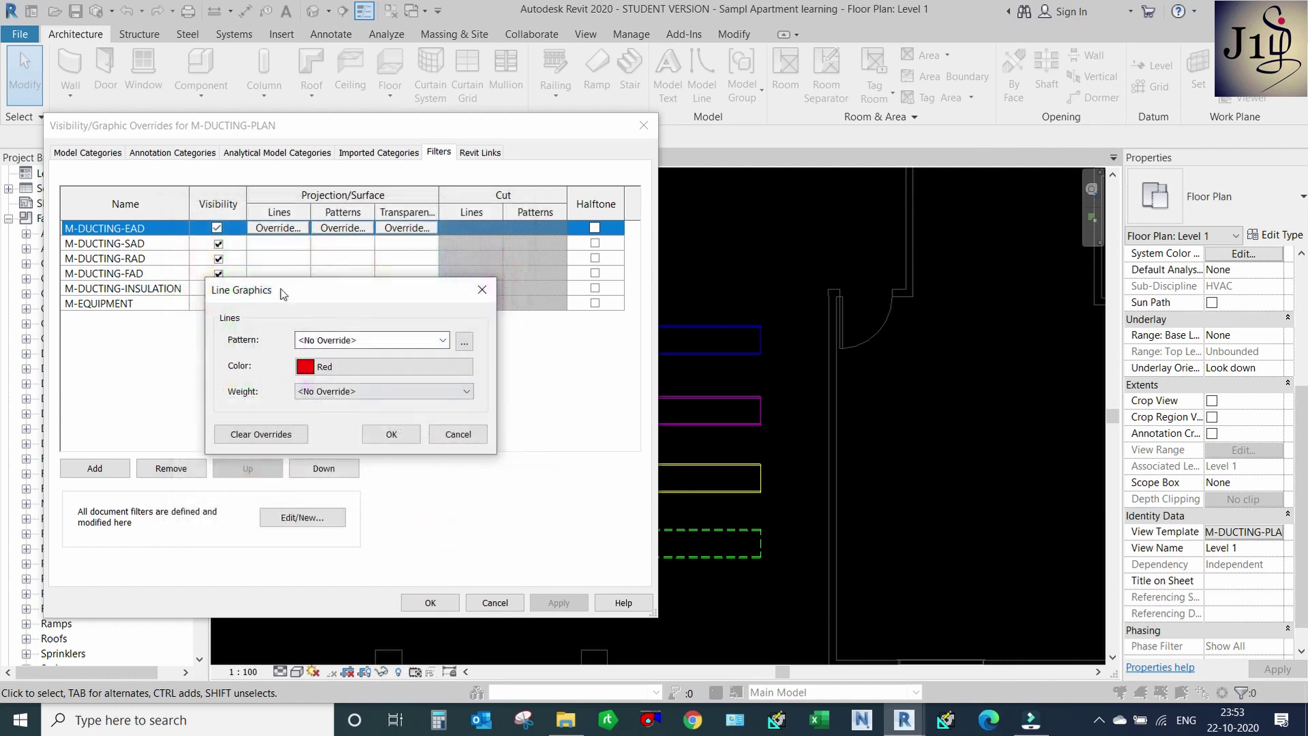
{"action": "left_click", "coordinate": [388, 434]}
Set the M-DUCTING-SAD filter's line colour to green.
{"action": "left_click", "coordinate": [143, 245]}
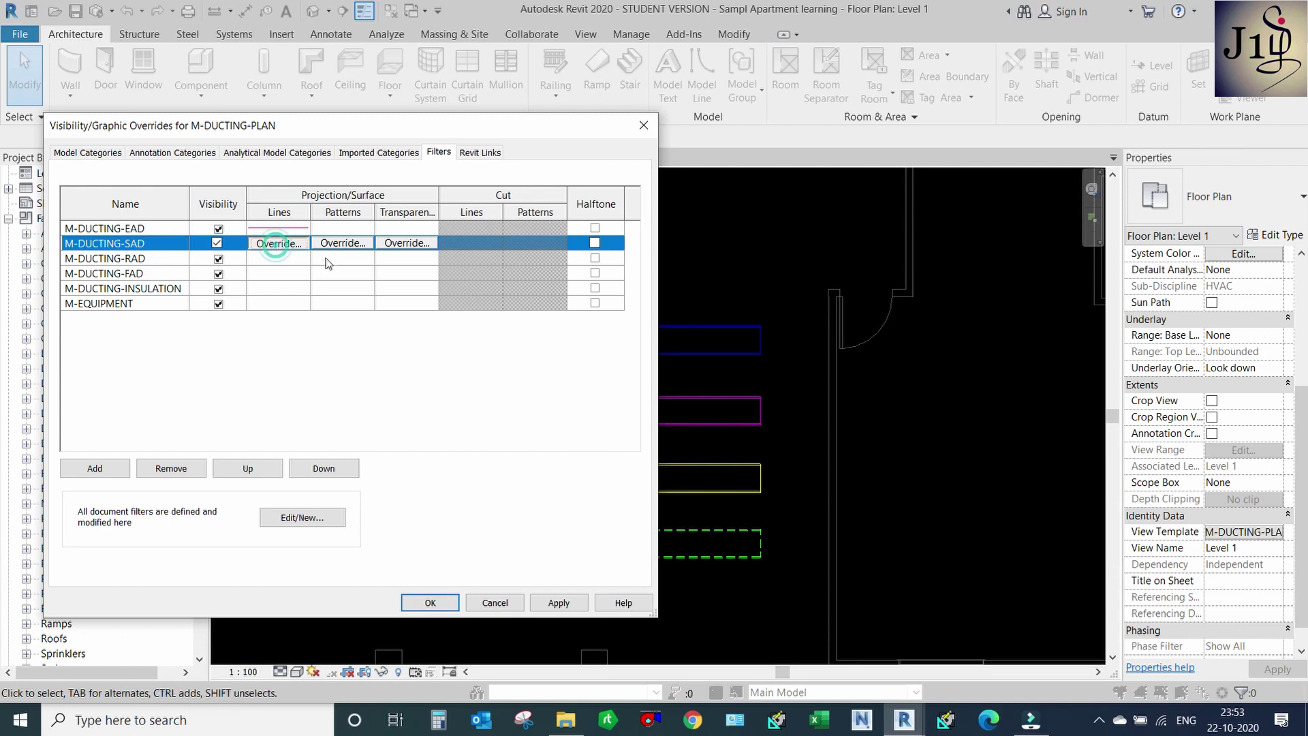
{"action": "left_click", "coordinate": [278, 243]}
{"action": "left_click", "coordinate": [406, 376]}
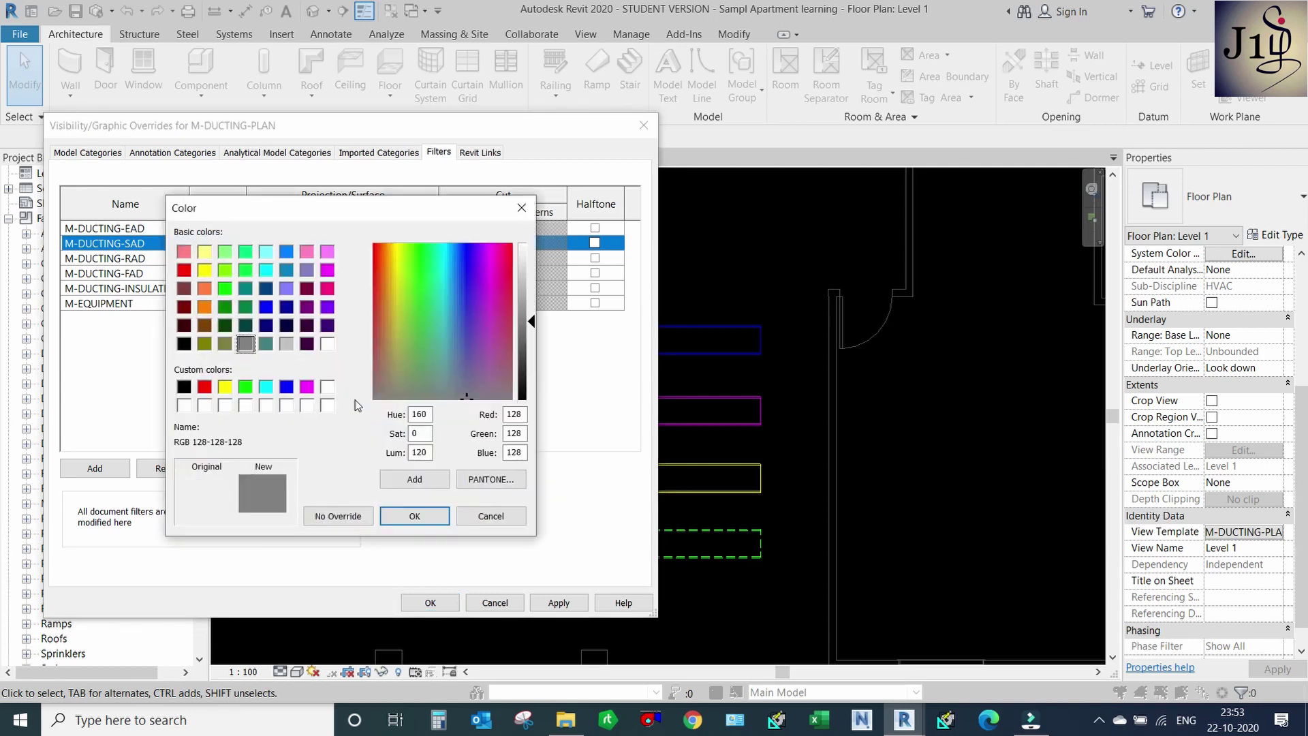
{"action": "left_click", "coordinate": [245, 389]}
{"action": "left_click", "coordinate": [414, 516]}
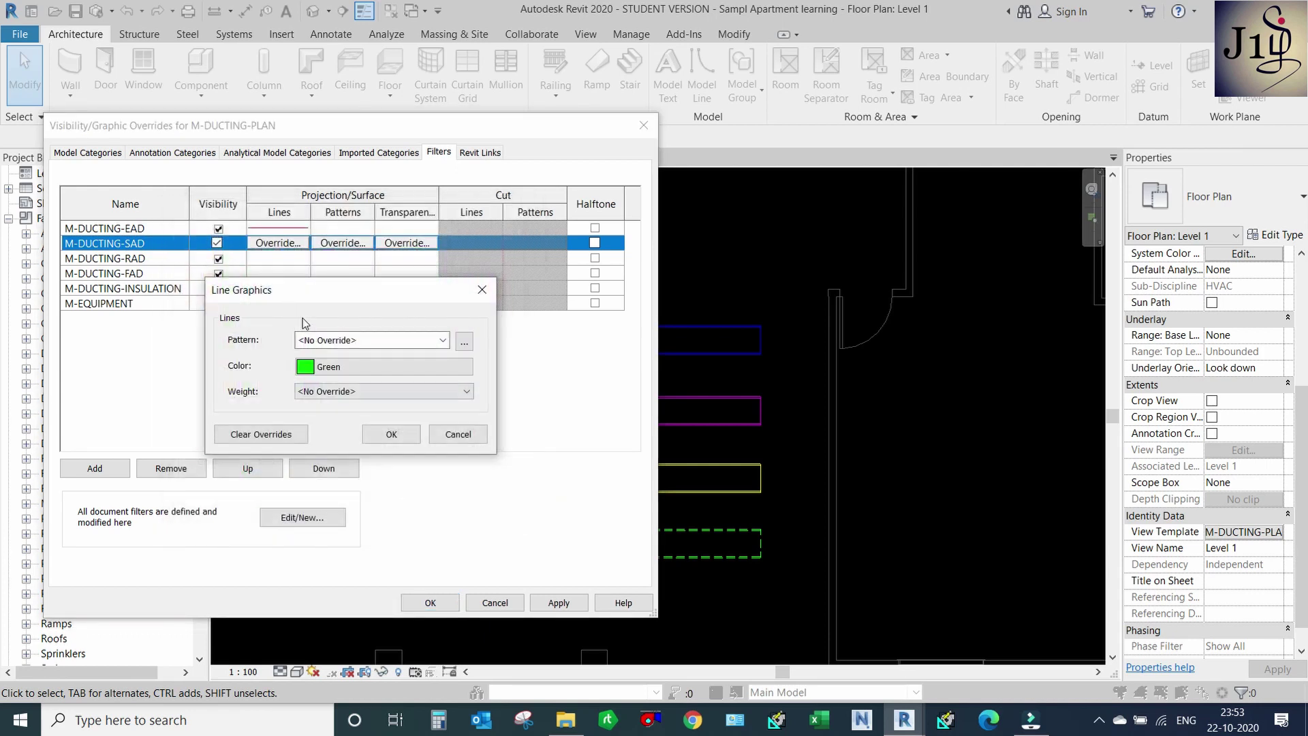
{"action": "left_click", "coordinate": [386, 434]}
Set the M-DUCTING-RAD filter's line colour to magenta.
{"action": "left_click", "coordinate": [136, 258]}
{"action": "left_click", "coordinate": [278, 258]}
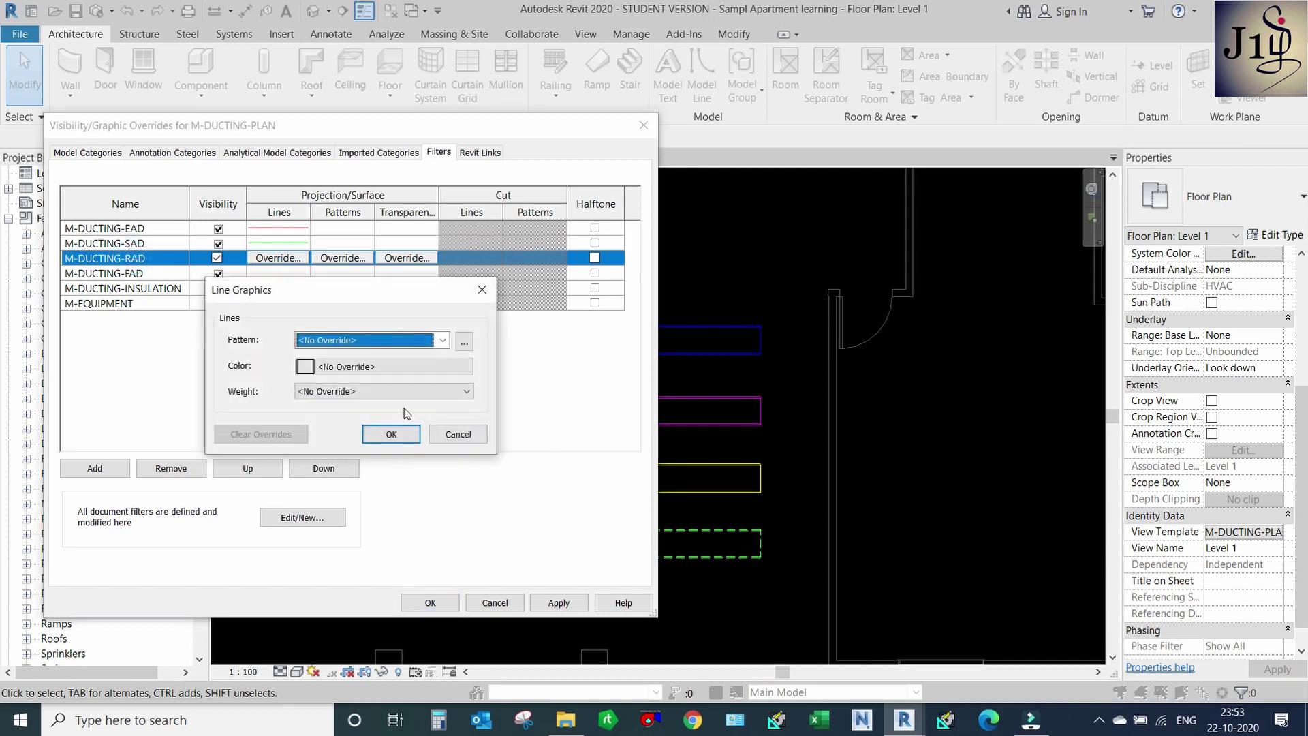
{"action": "left_click", "coordinate": [406, 368]}
{"action": "left_click", "coordinate": [306, 386]}
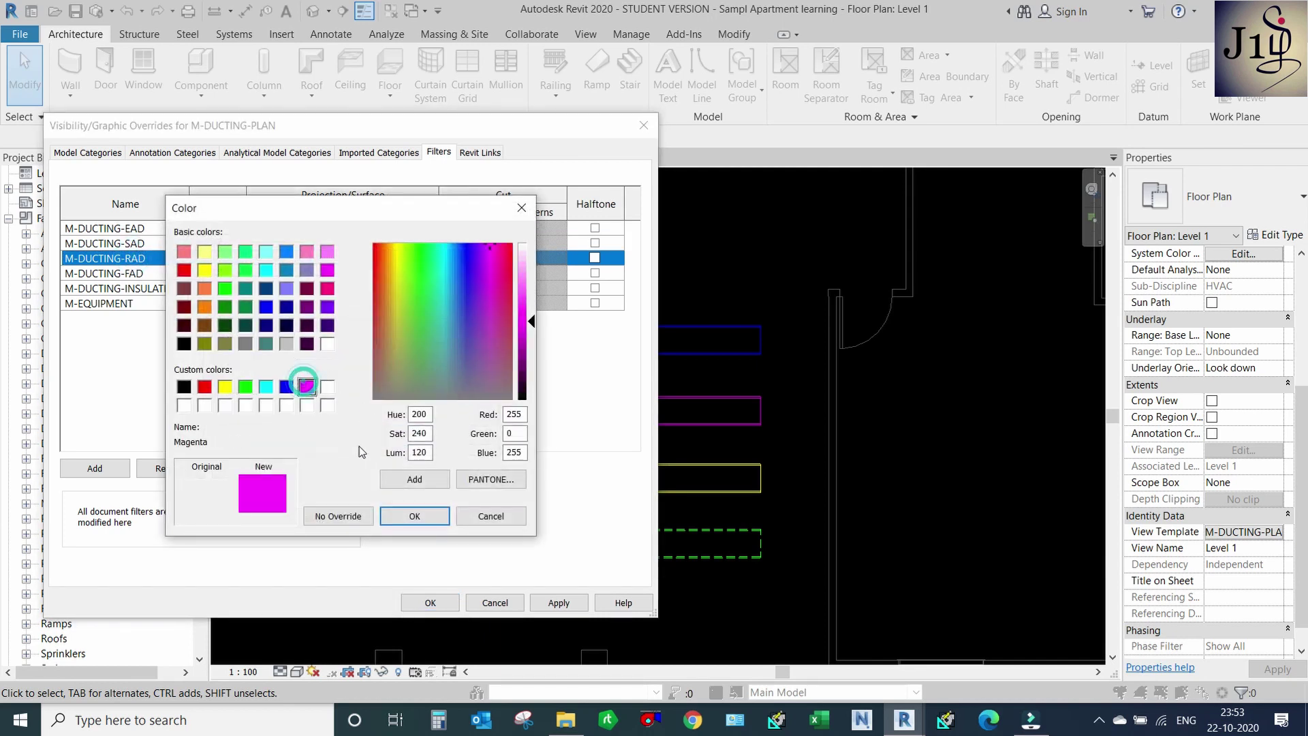
{"action": "left_click", "coordinate": [415, 516]}
{"action": "left_click", "coordinate": [388, 435]}
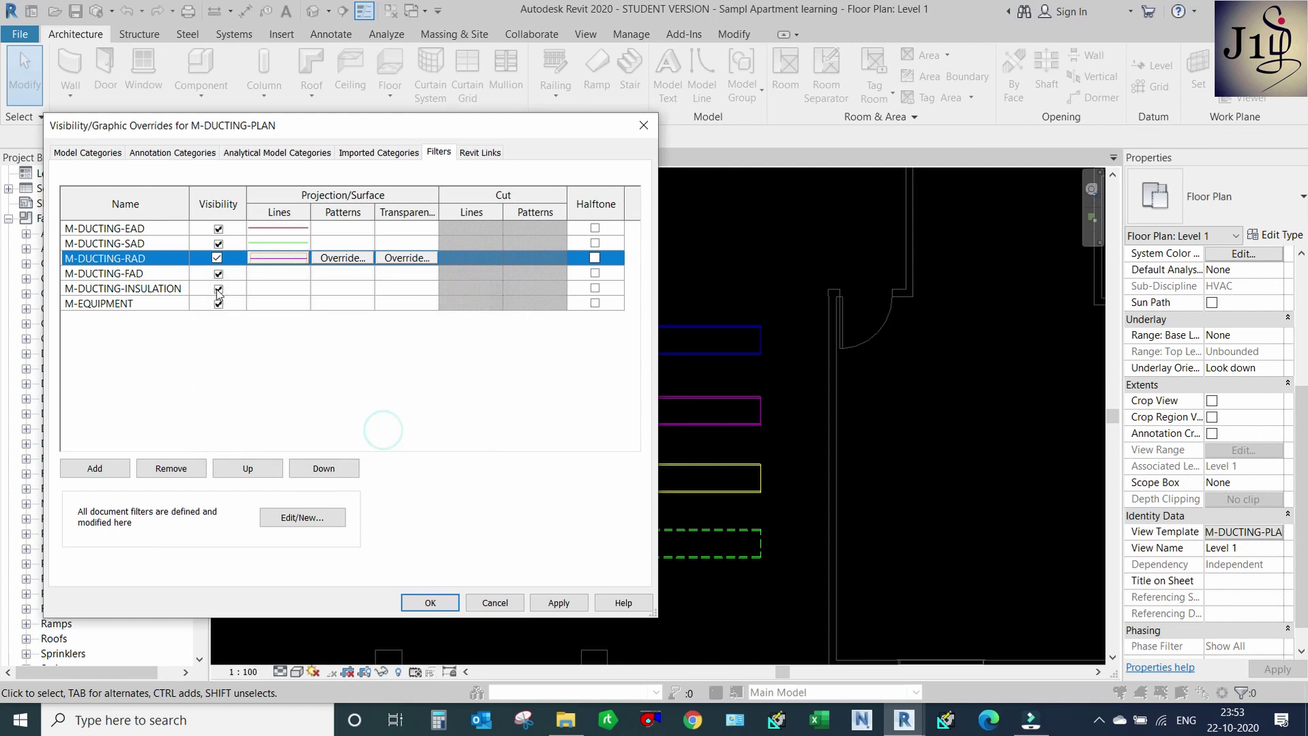
Set the M-DUCTING-FAD filter's line colour to yellow.
{"action": "left_click", "coordinate": [136, 274]}
{"action": "left_click", "coordinate": [278, 274]}
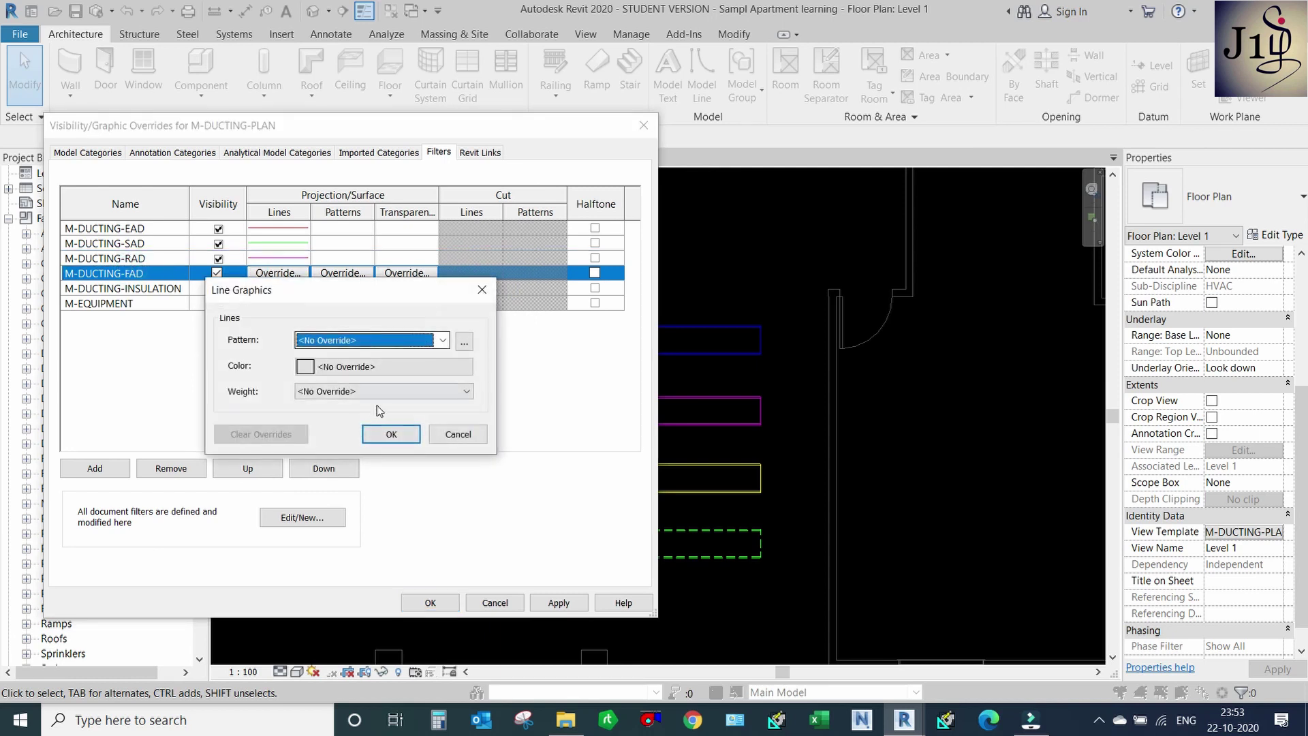
{"action": "left_click", "coordinate": [382, 367]}
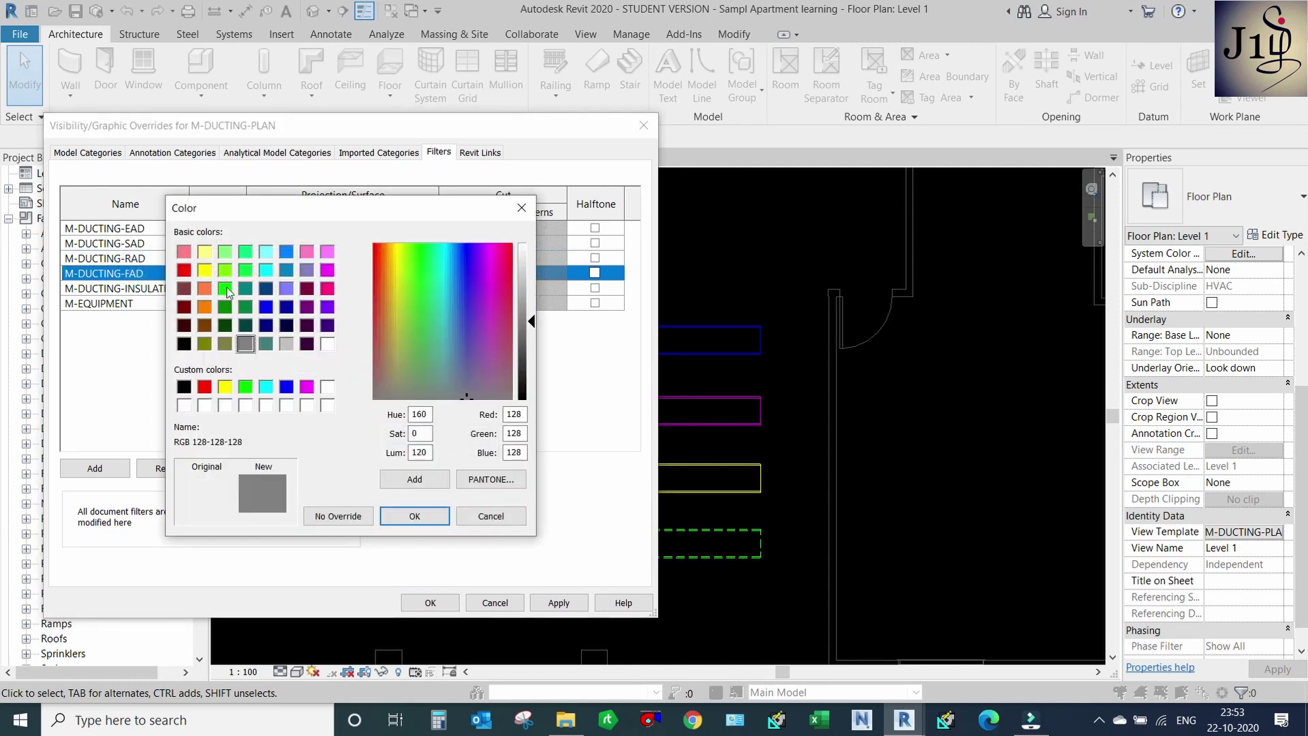
{"action": "left_click", "coordinate": [328, 290]}
{"action": "left_click", "coordinate": [210, 272]}
{"action": "left_click", "coordinate": [414, 516]}
{"action": "left_click", "coordinate": [400, 436]}
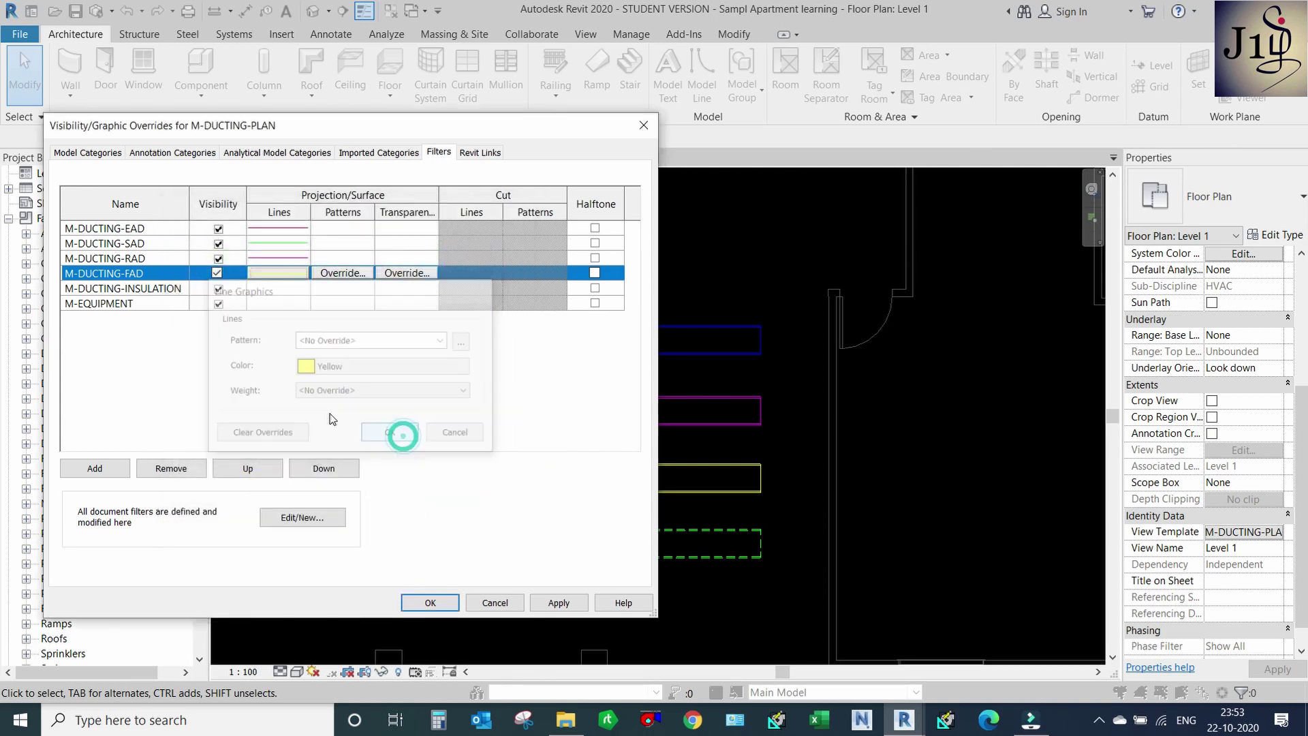
Set the M-DUCTING-INSULATION filter's line colour to light grey.
{"action": "left_click", "coordinate": [278, 289]}
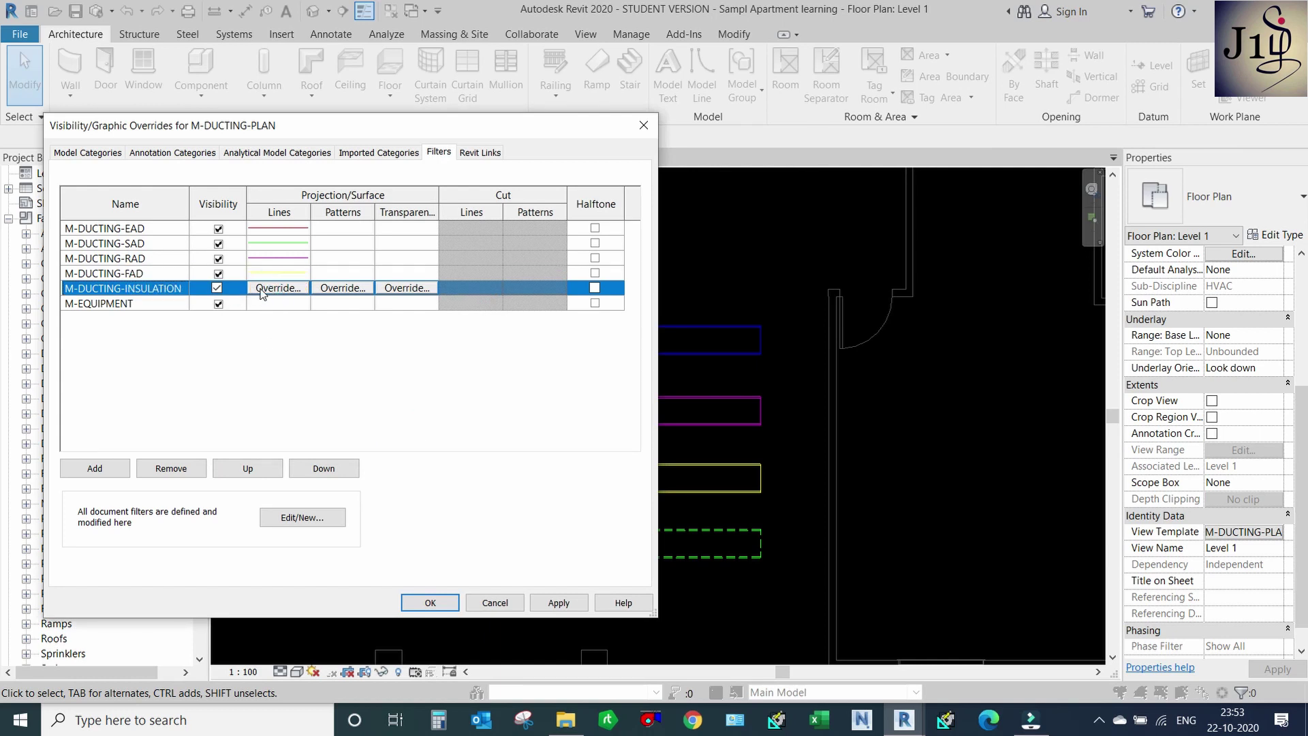
{"action": "left_click", "coordinate": [279, 288]}
{"action": "left_click", "coordinate": [415, 368]}
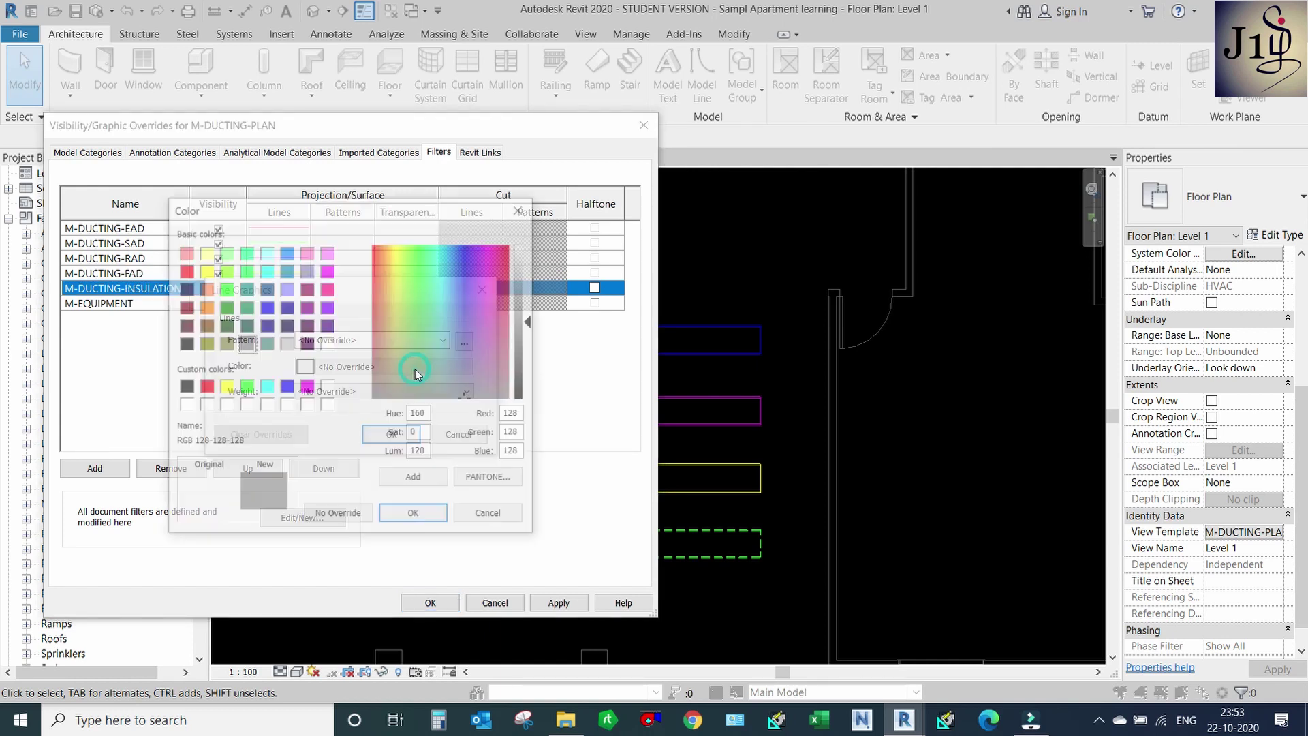
{"action": "left_click", "coordinate": [287, 344]}
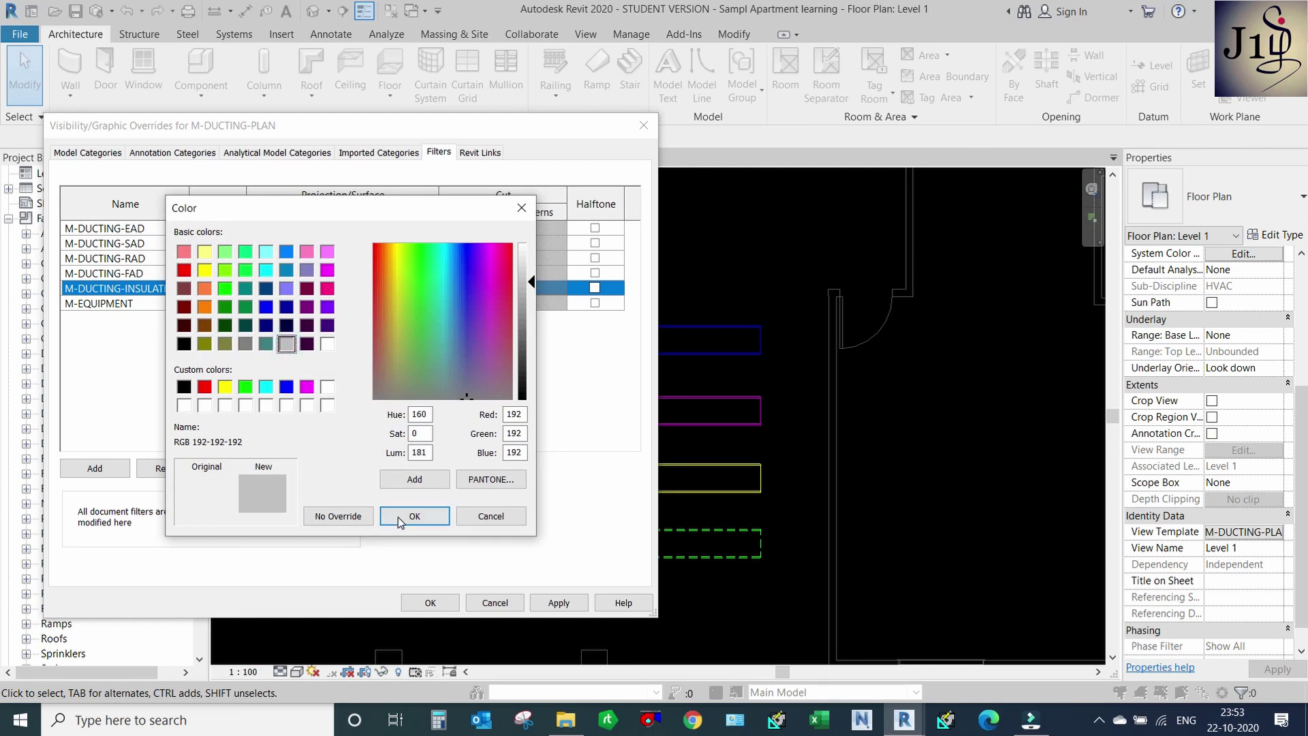
{"action": "left_click", "coordinate": [391, 511]}
{"action": "left_click", "coordinate": [397, 436]}
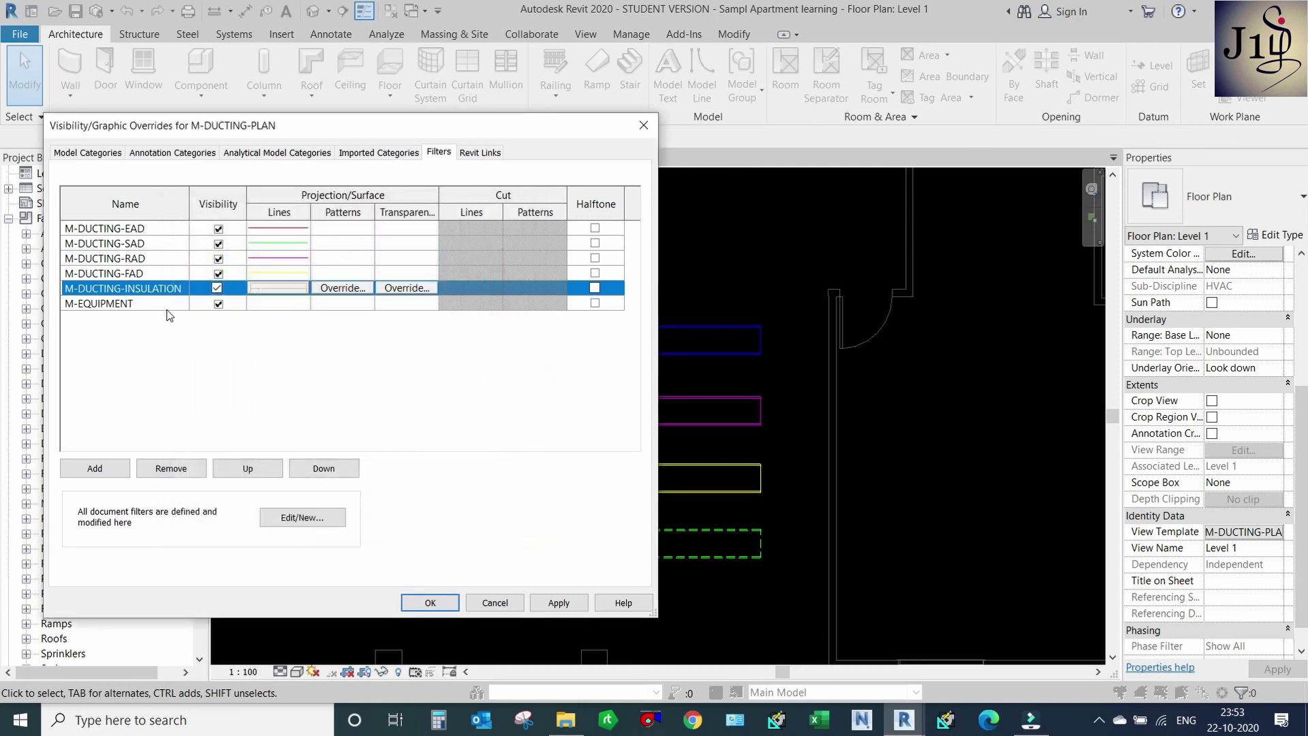
Set the M-EQUIPMENT filter's line colour to purple (RGB 128-128-255).
{"action": "left_click", "coordinate": [150, 303]}
{"action": "left_click", "coordinate": [278, 303]}
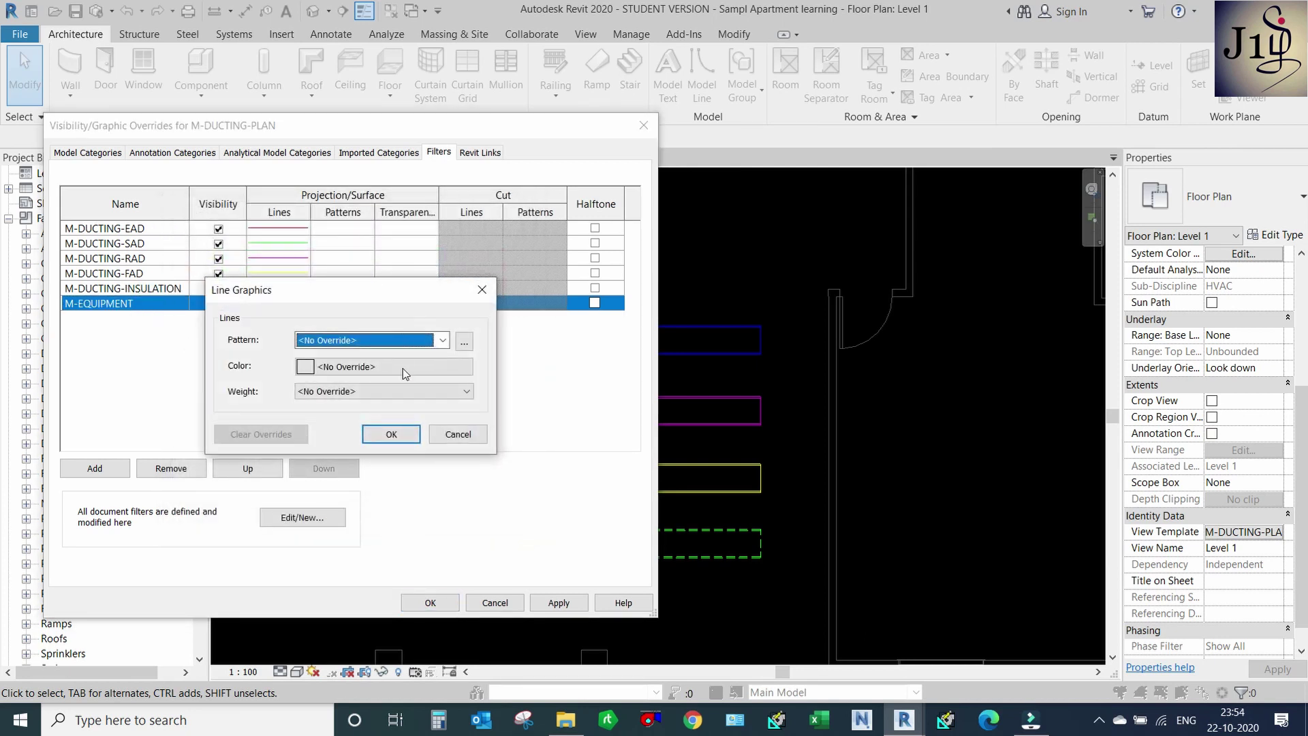
{"action": "left_click", "coordinate": [402, 368]}
{"action": "left_click", "coordinate": [291, 293]}
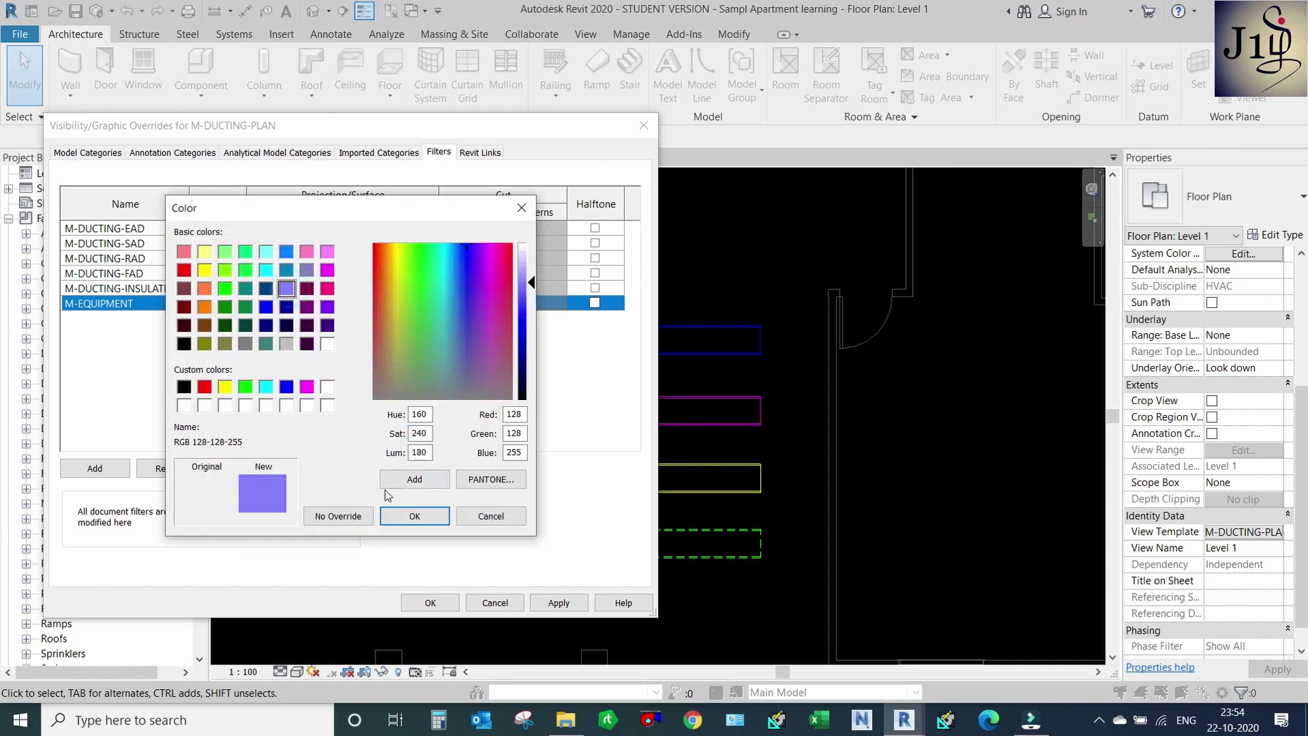
{"action": "left_click", "coordinate": [404, 515]}
{"action": "left_click", "coordinate": [392, 437]}
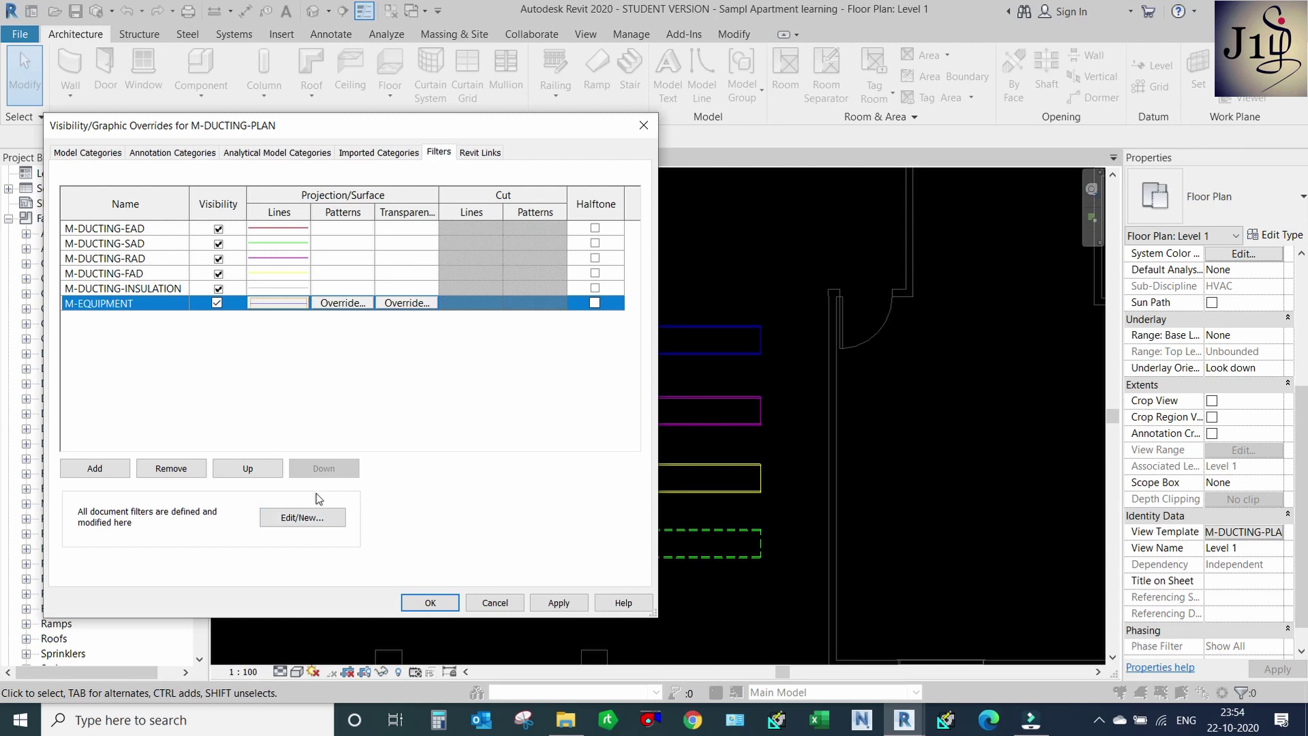
{"action": "left_click", "coordinate": [303, 517]}
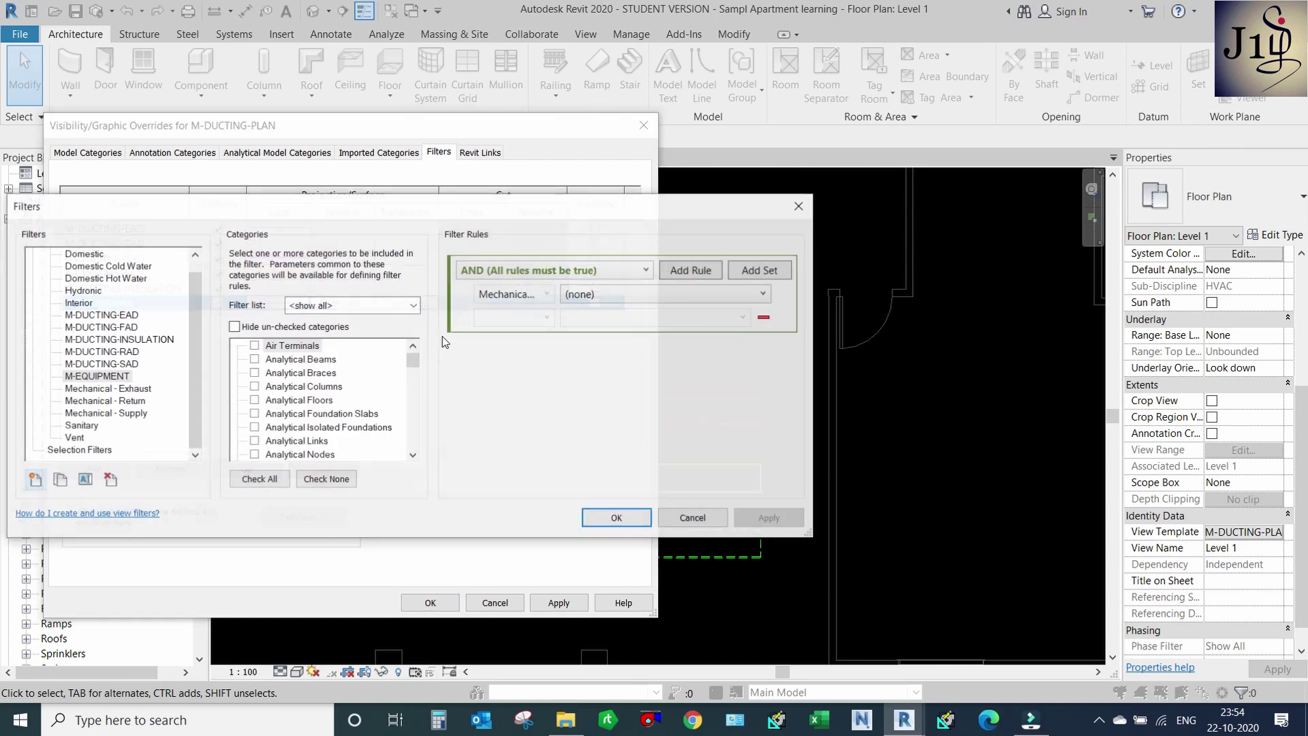
Give M-DUCTING-SAD the rule System Classification equals Supply Air and save the filter.
{"action": "left_click", "coordinate": [131, 363]}
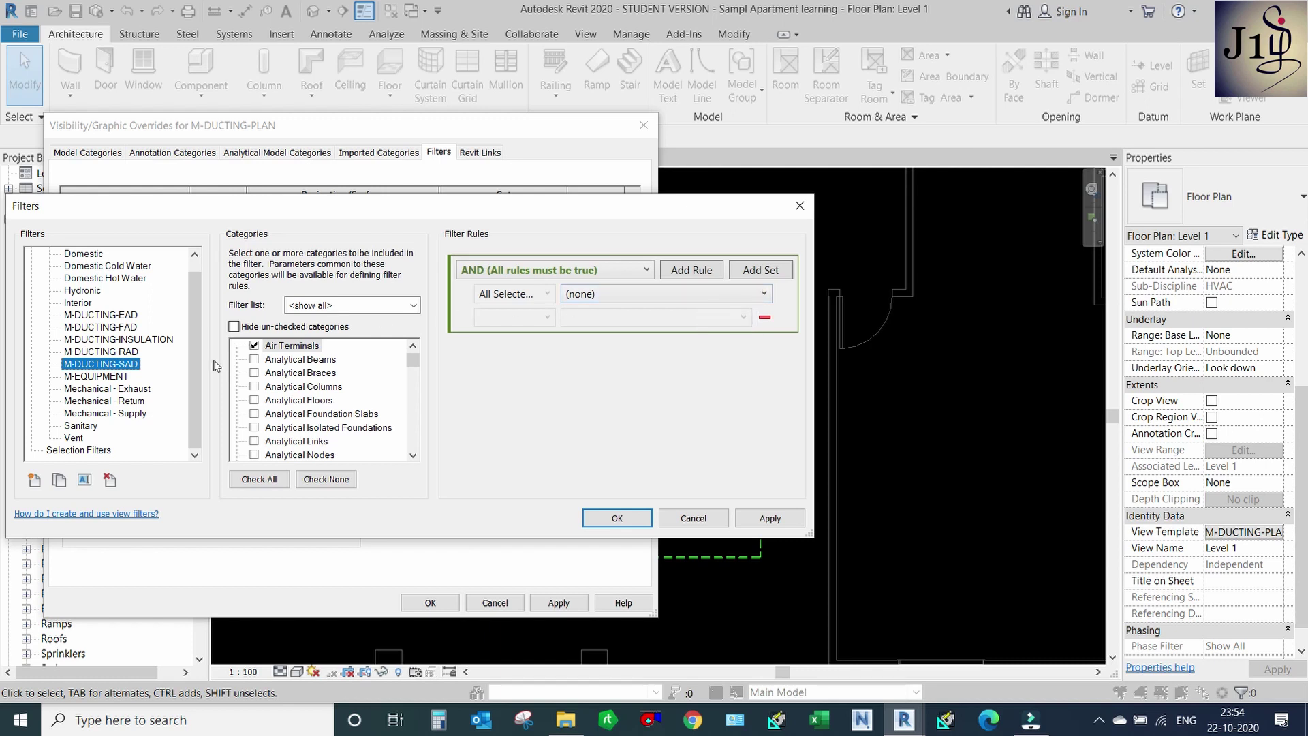
{"action": "left_click", "coordinate": [694, 296]}
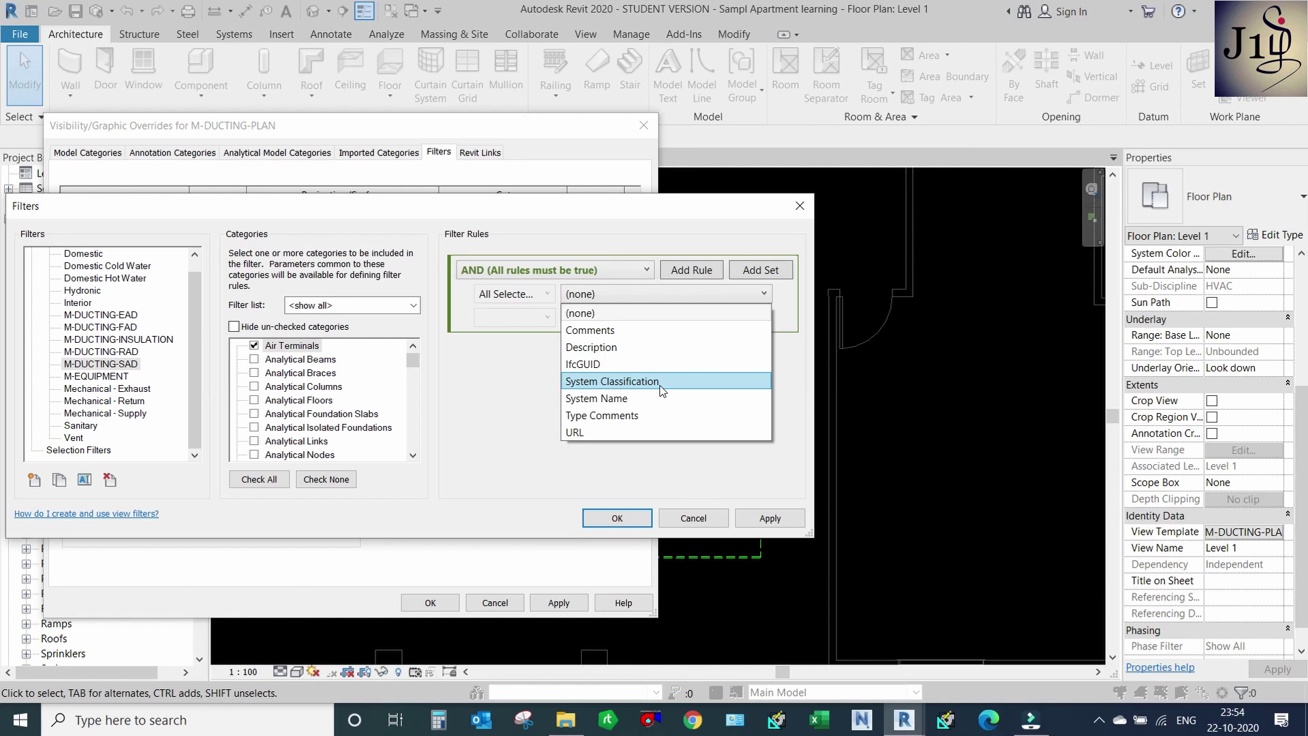
{"action": "left_click", "coordinate": [661, 390]}
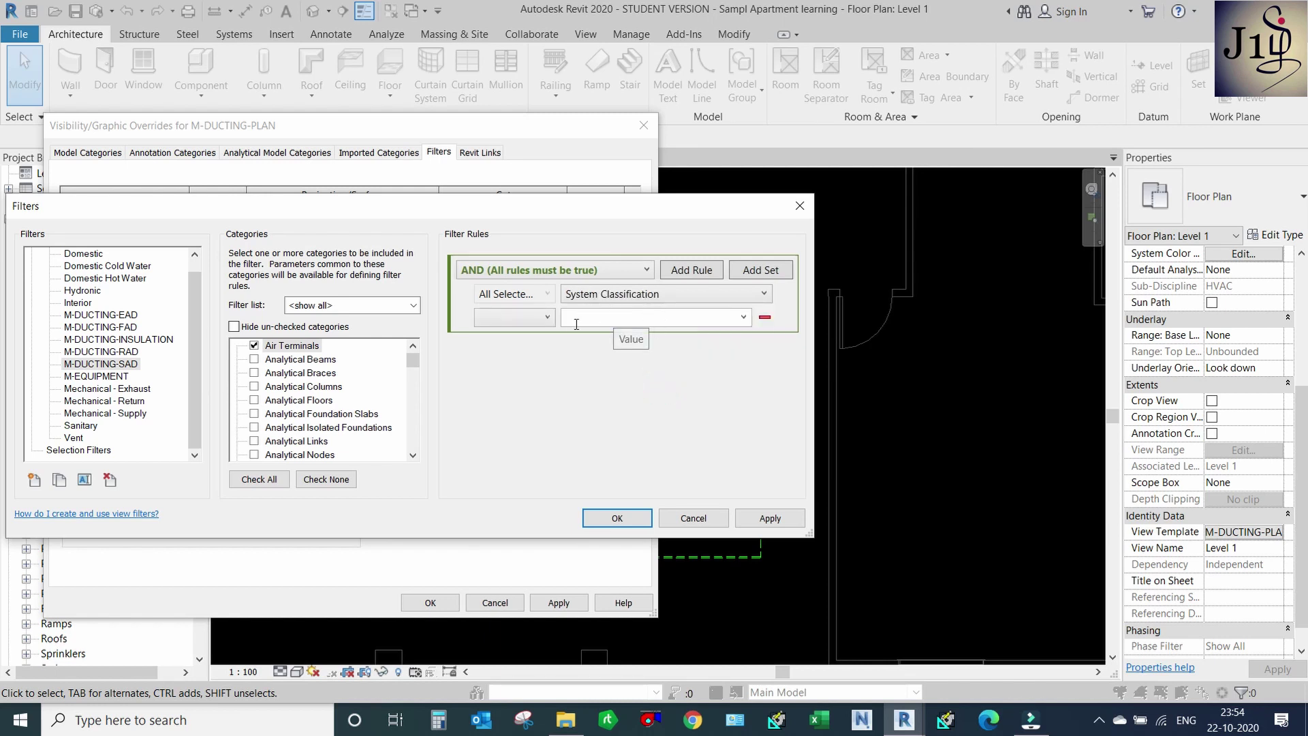
{"action": "left_click", "coordinate": [545, 317]}
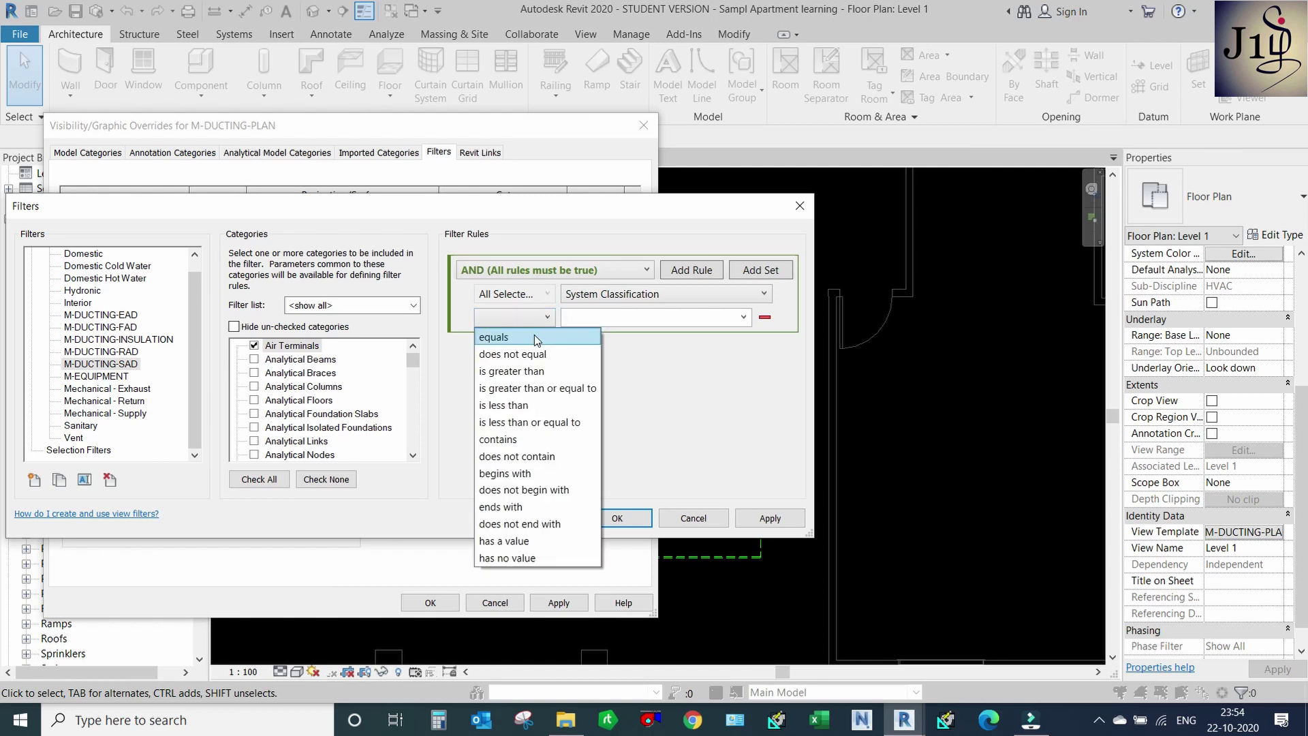
{"action": "left_click", "coordinate": [534, 337]}
{"action": "left_click", "coordinate": [744, 317]}
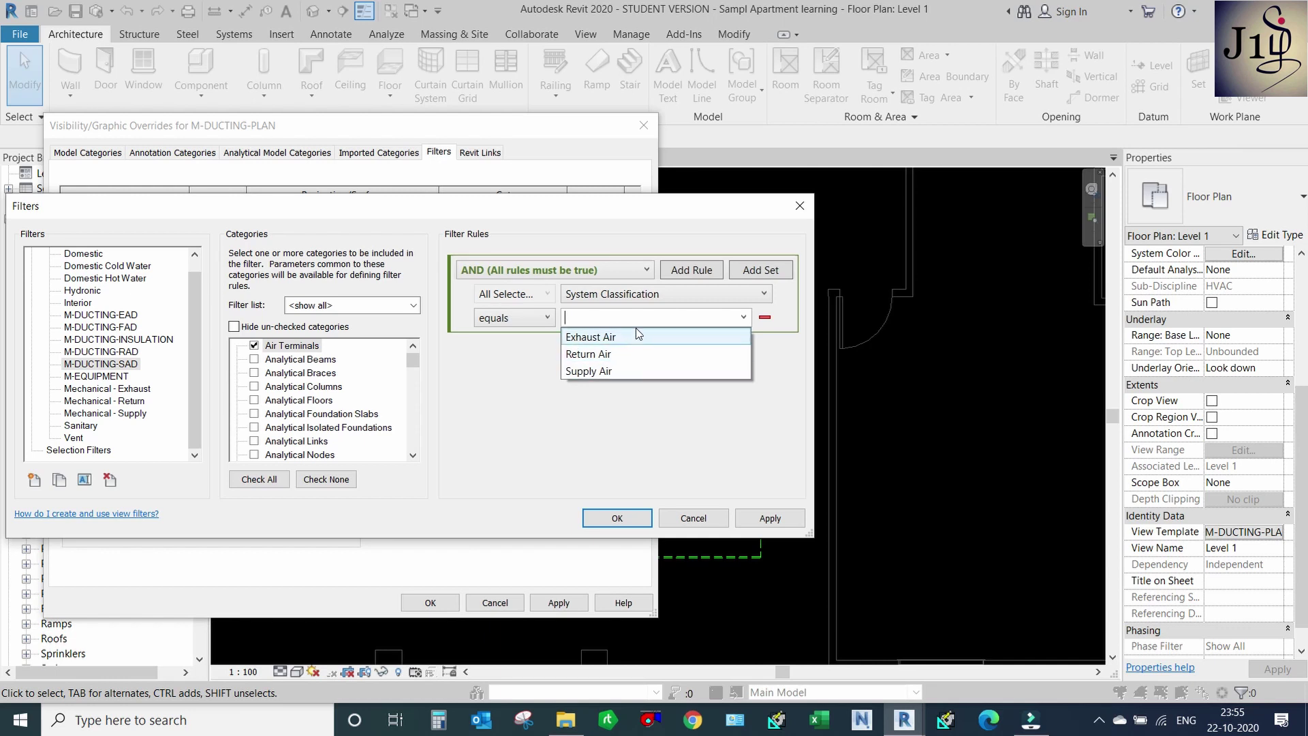
{"action": "left_click", "coordinate": [625, 374]}
{"action": "left_click", "coordinate": [748, 518]}
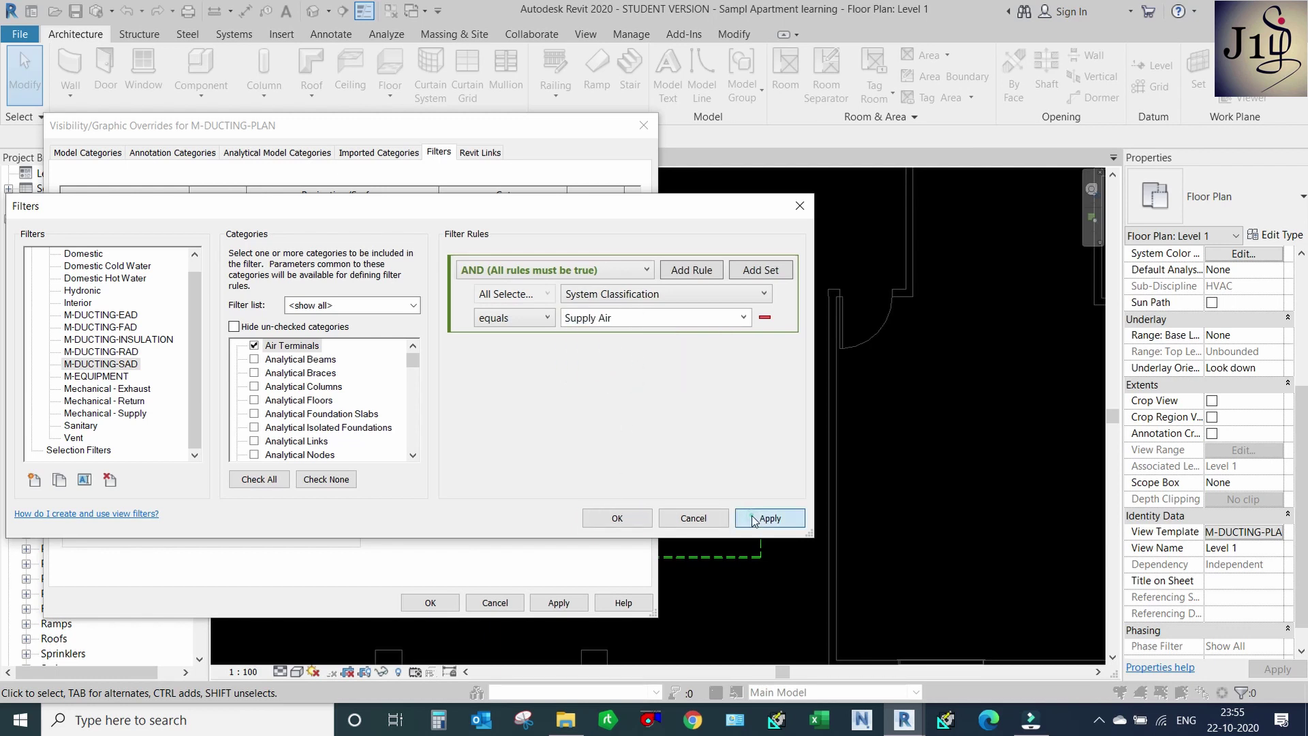
{"action": "left_click", "coordinate": [616, 517]}
Accept the visibility overrides and finish the M-DUCTING-PLAN template.
{"action": "left_click", "coordinate": [559, 602]}
{"action": "left_click", "coordinate": [431, 602]}
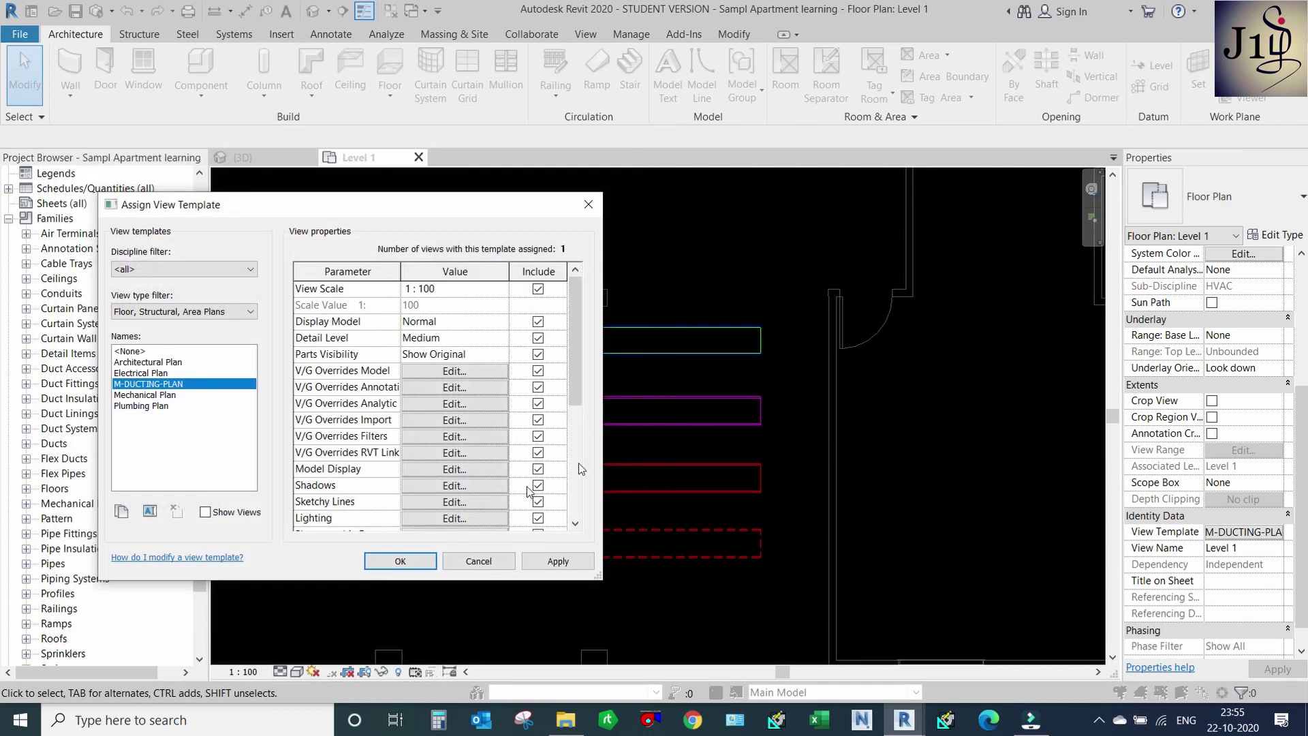
{"action": "left_click", "coordinate": [394, 564]}
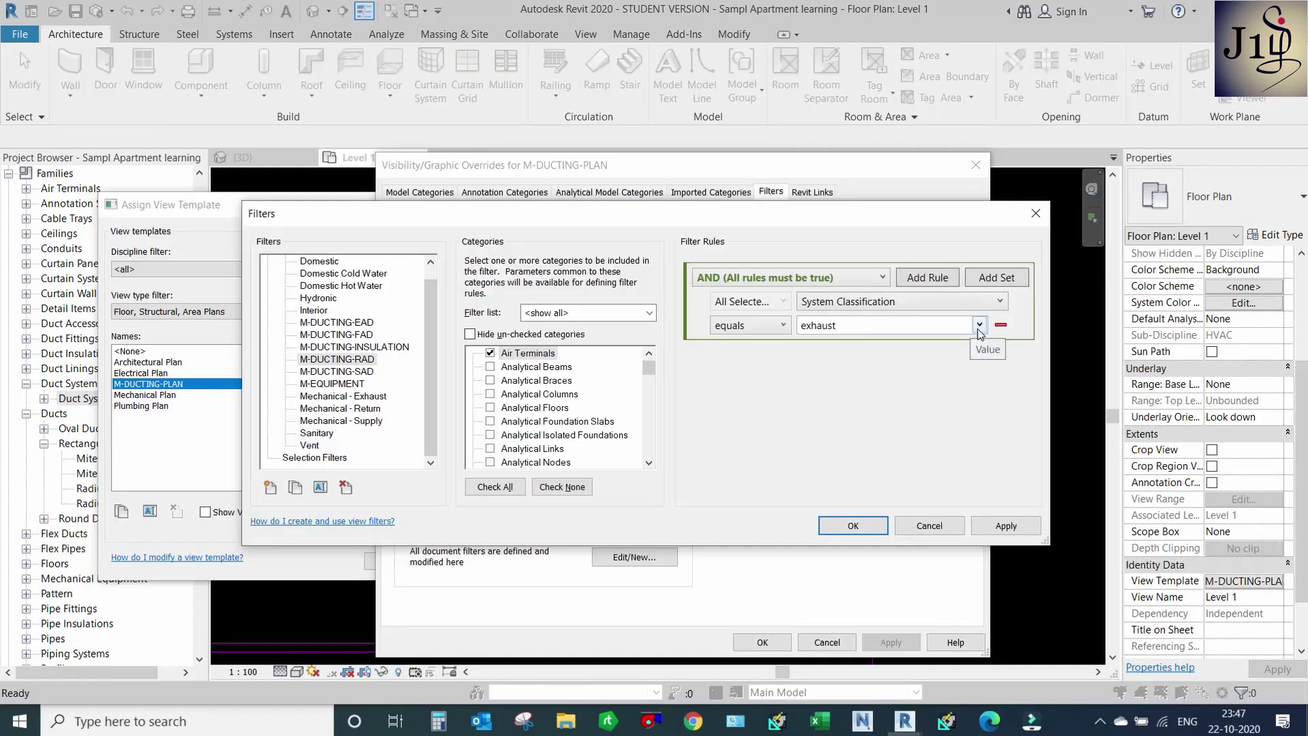
Drop Duct Systems from M-DUCTING-RAD and change its rule to System Type equals Return Air.
{"action": "left_click", "coordinate": [979, 325]}
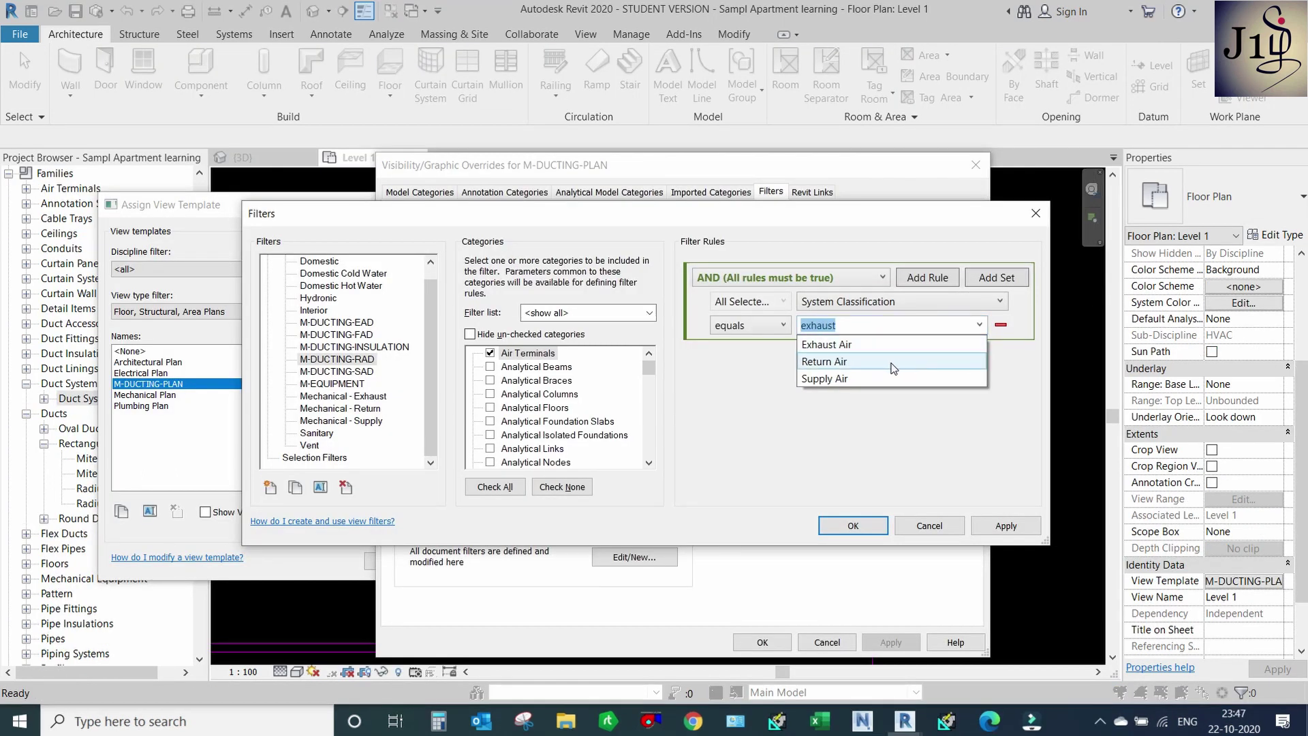
{"action": "left_click", "coordinate": [651, 369]}
{"action": "left_click_drag", "start_coordinate": [651, 370], "coordinate": [651, 394]}
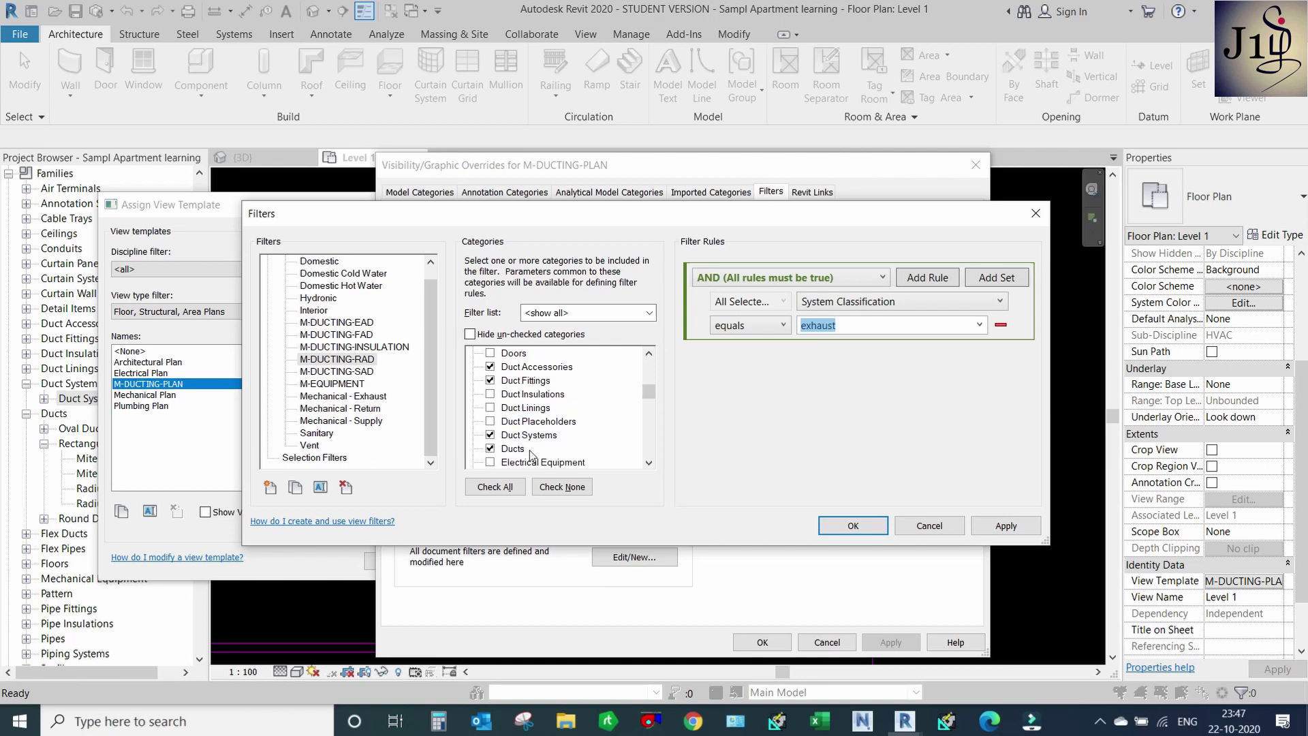
{"action": "left_click", "coordinate": [490, 436]}
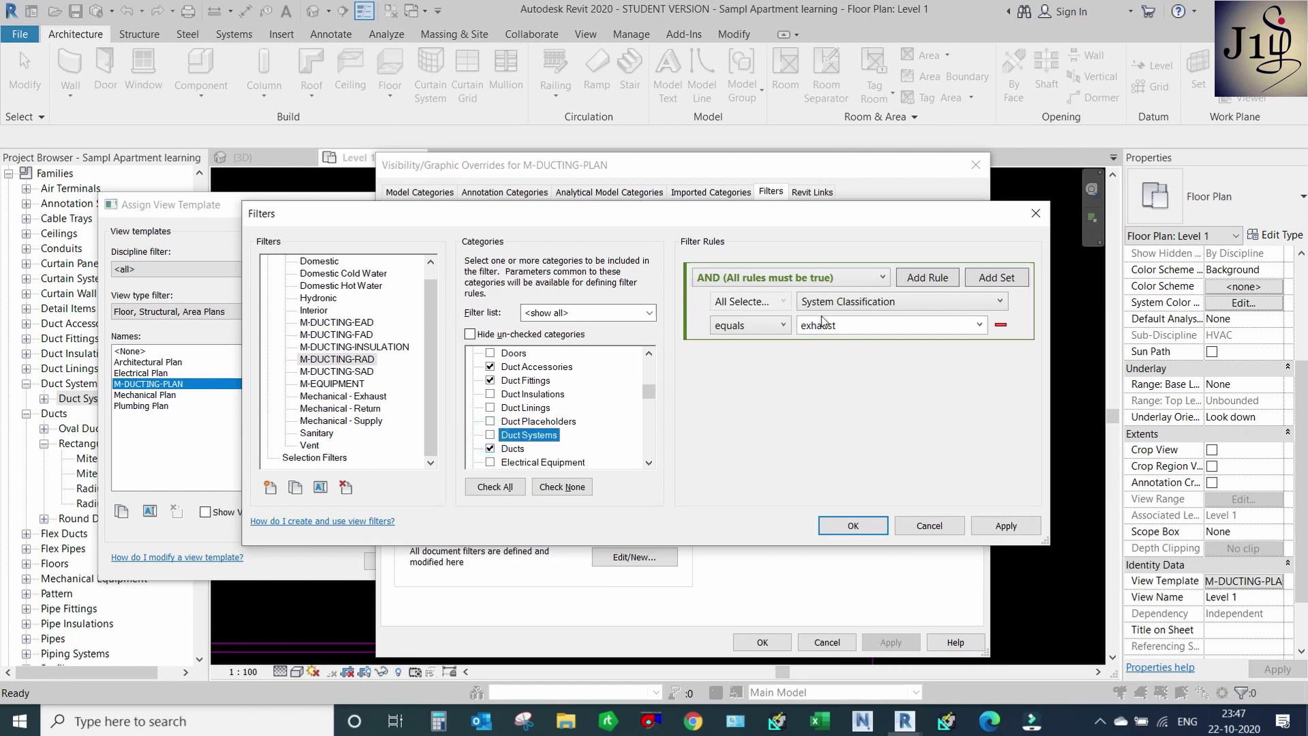
{"action": "left_click", "coordinate": [944, 308]}
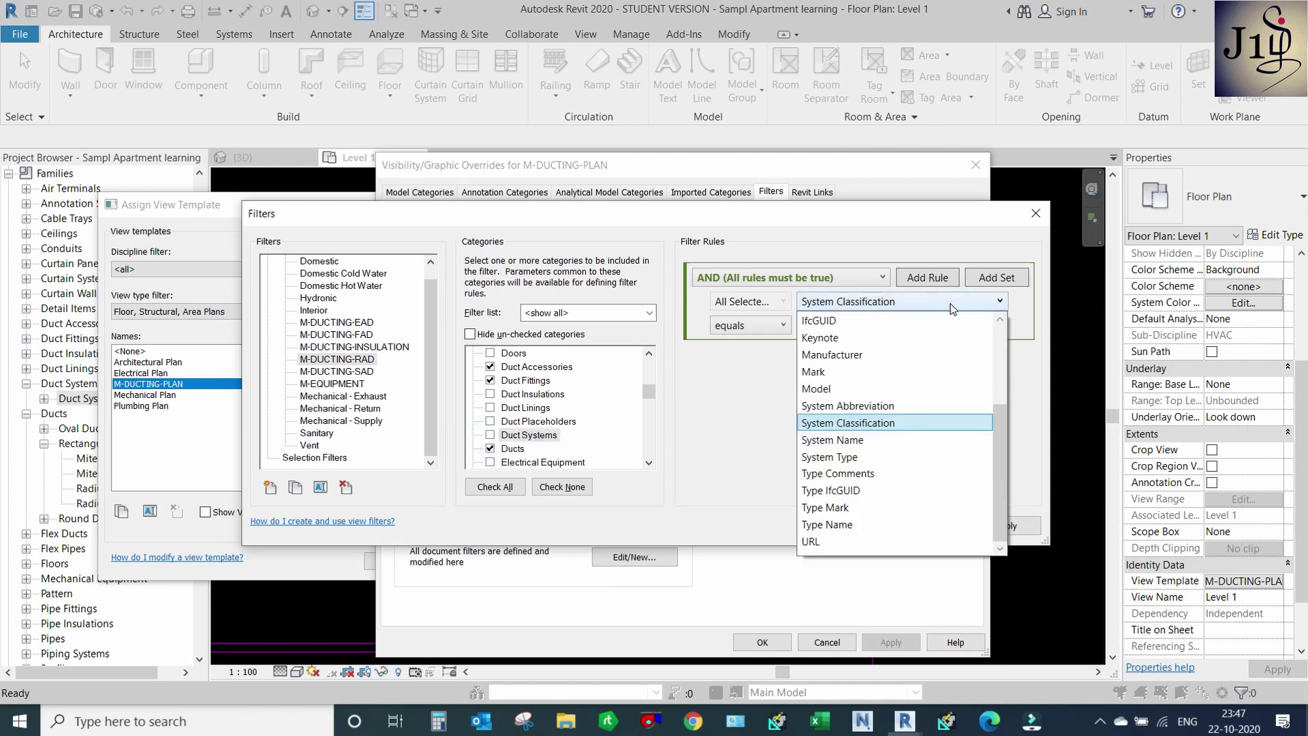
{"action": "left_click", "coordinate": [886, 457]}
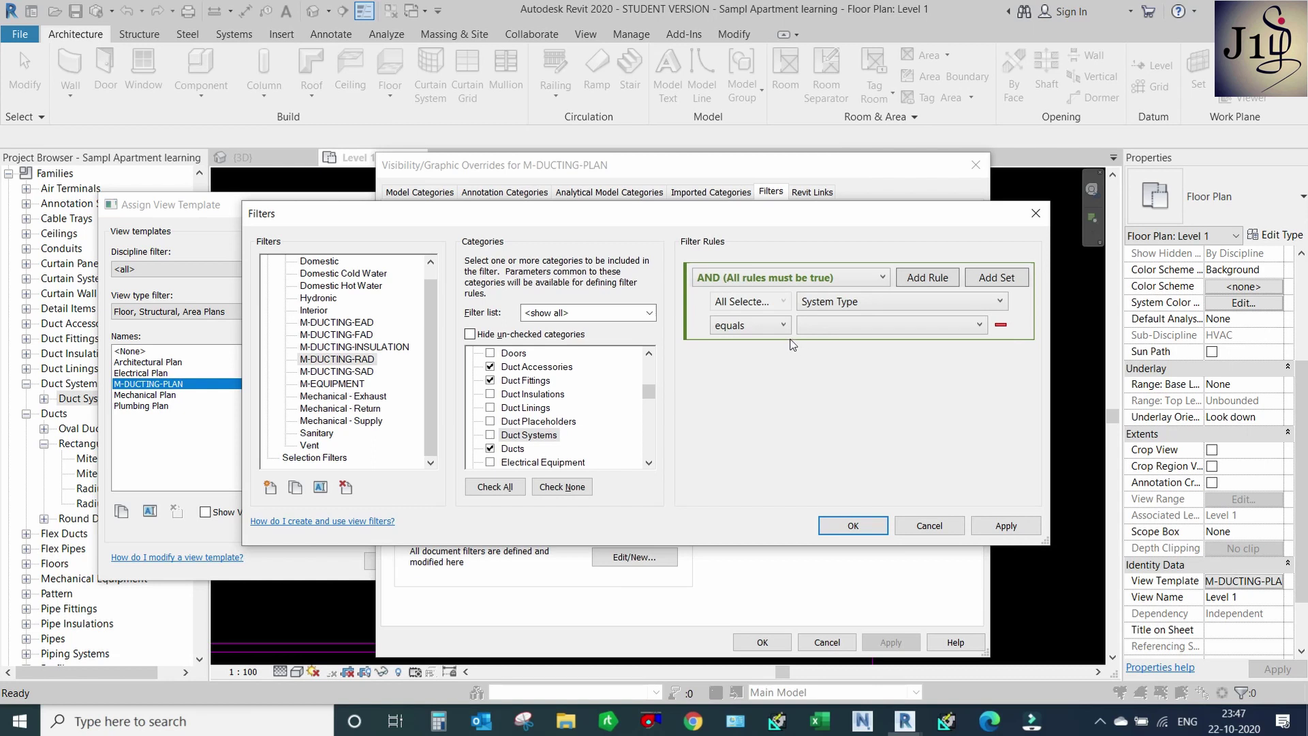
{"action": "left_click", "coordinate": [894, 325]}
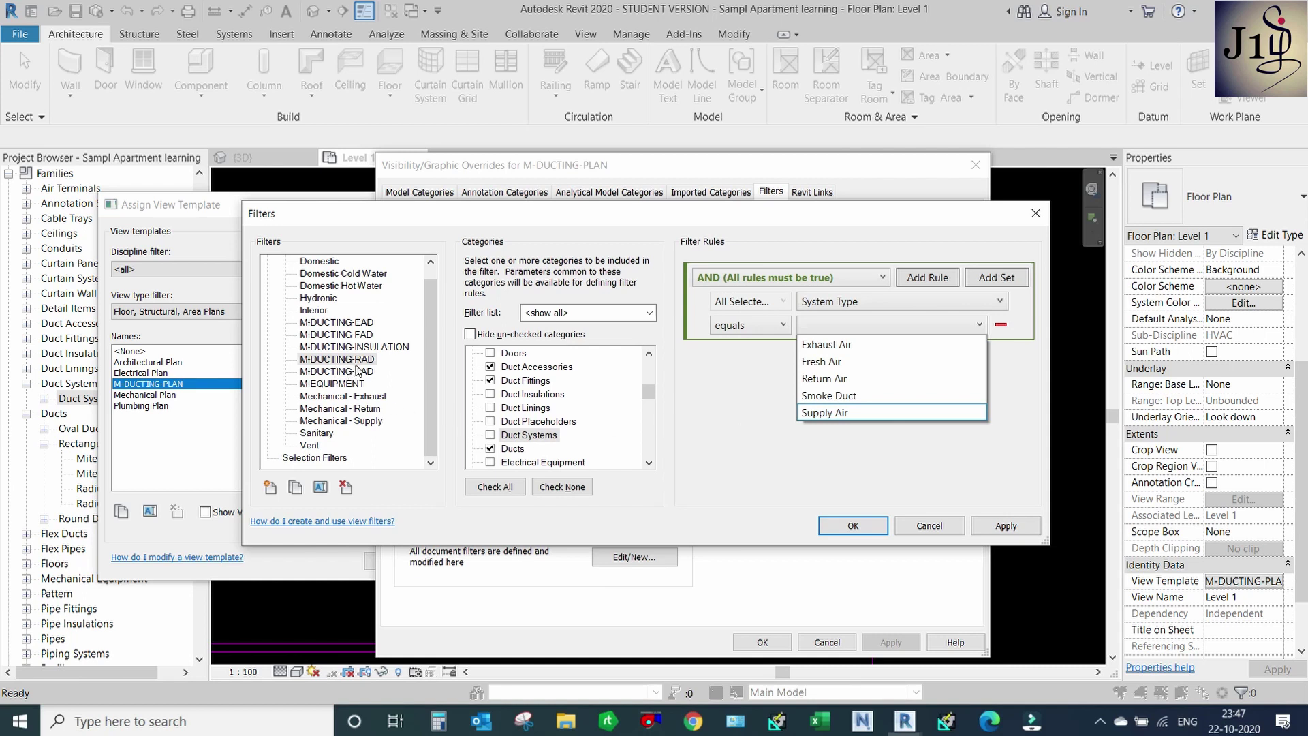
{"action": "left_click", "coordinate": [831, 378]}
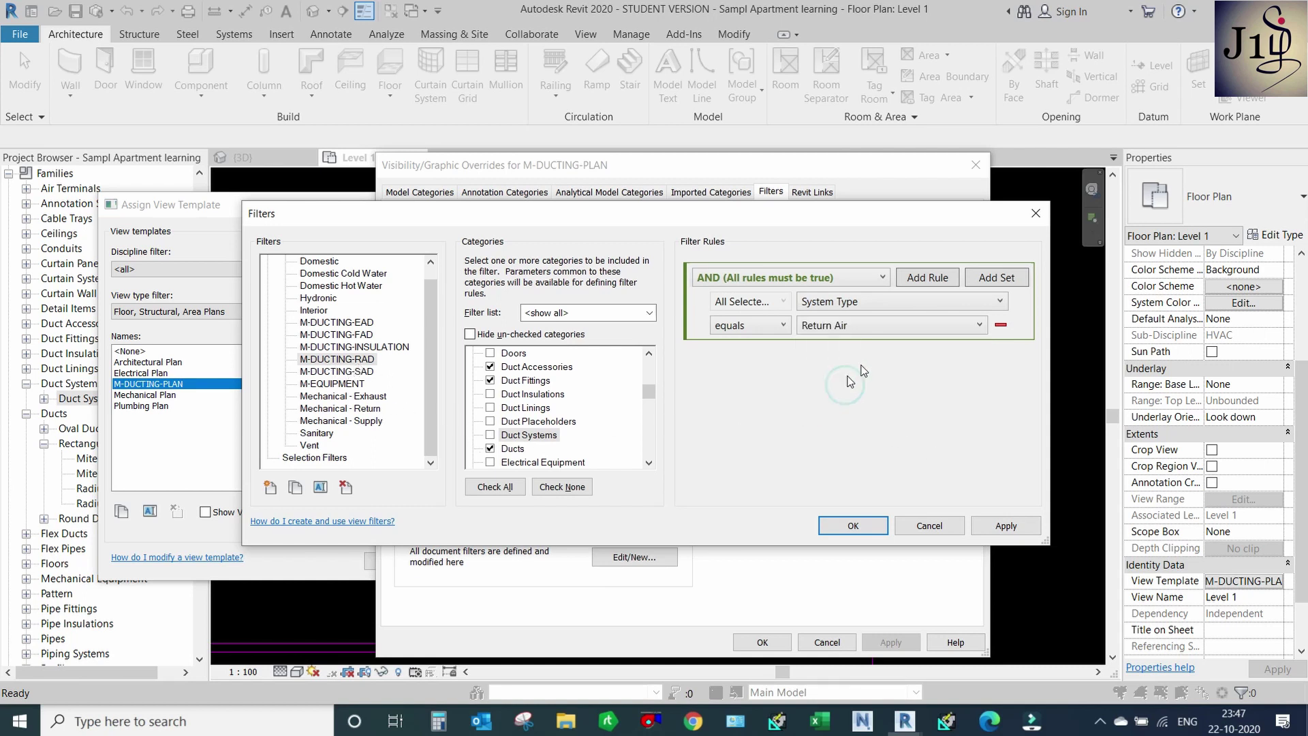
{"action": "left_click", "coordinate": [355, 377]}
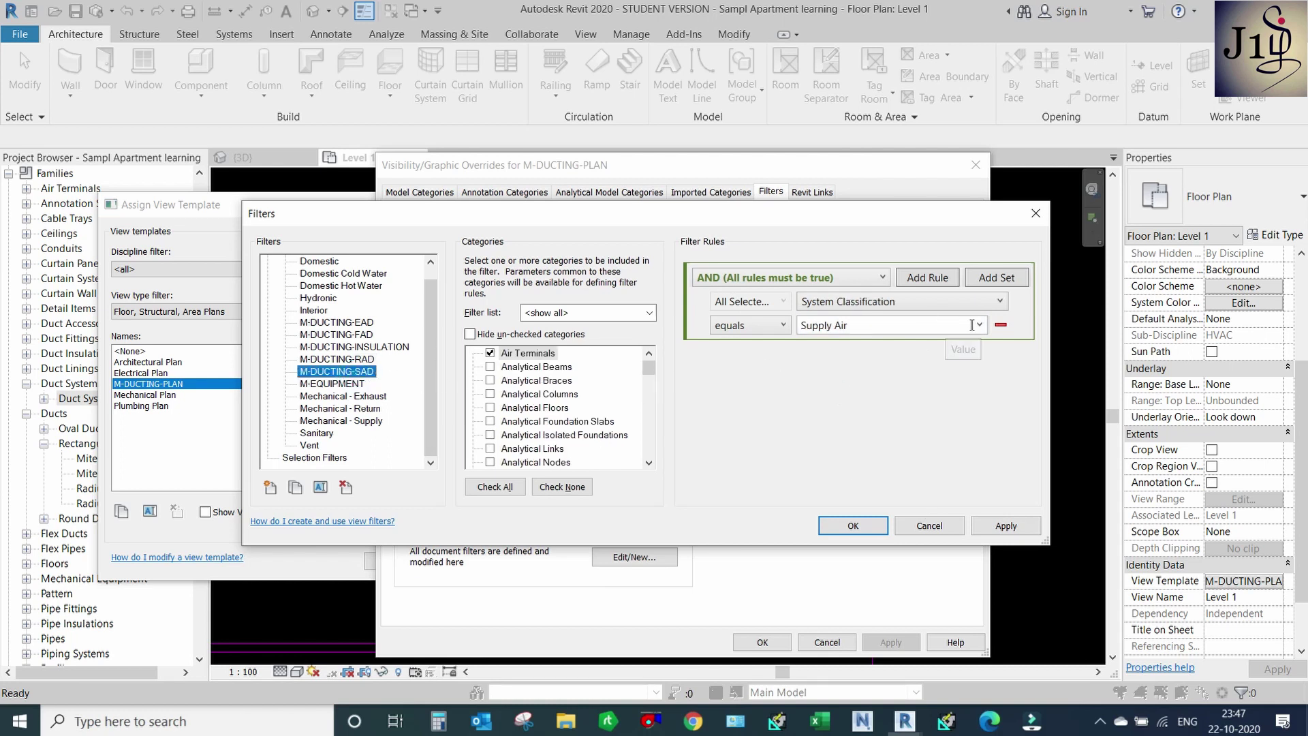
Remove Duct Systems from M-DUCTING-SAD and set its rule to System Type equals Supply Air.
{"action": "scroll", "coordinate": [561, 426], "scroll_direction": "down", "scroll_amount": 1}
{"action": "scroll", "coordinate": [561, 426], "scroll_direction": "down", "scroll_amount": 2}
{"action": "scroll", "coordinate": [559, 428], "scroll_direction": "down", "scroll_amount": 2}
{"action": "scroll", "coordinate": [555, 431], "scroll_direction": "down", "scroll_amount": 2}
{"action": "scroll", "coordinate": [552, 436], "scroll_direction": "down", "scroll_amount": 1}
{"action": "scroll", "coordinate": [549, 436], "scroll_direction": "down", "scroll_amount": 2}
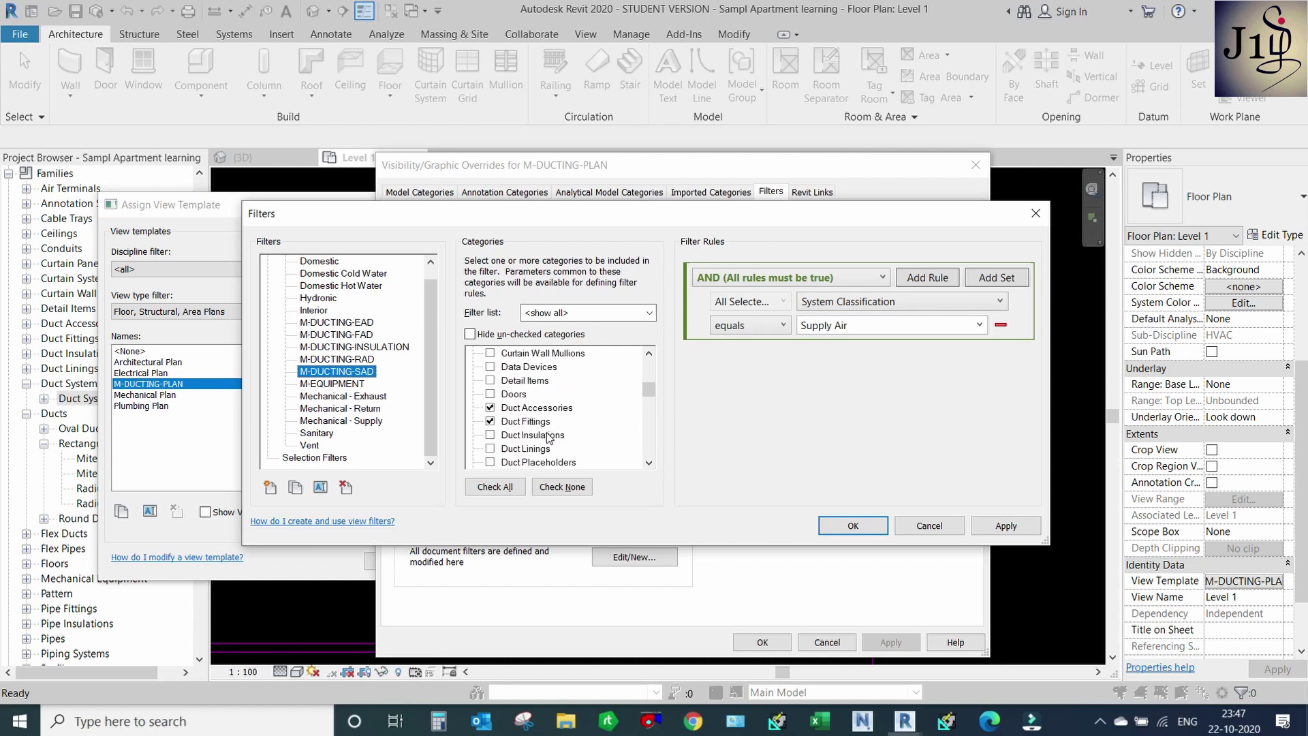
{"action": "scroll", "coordinate": [522, 438], "scroll_direction": "down", "scroll_amount": 1}
{"action": "left_click", "coordinate": [491, 435]}
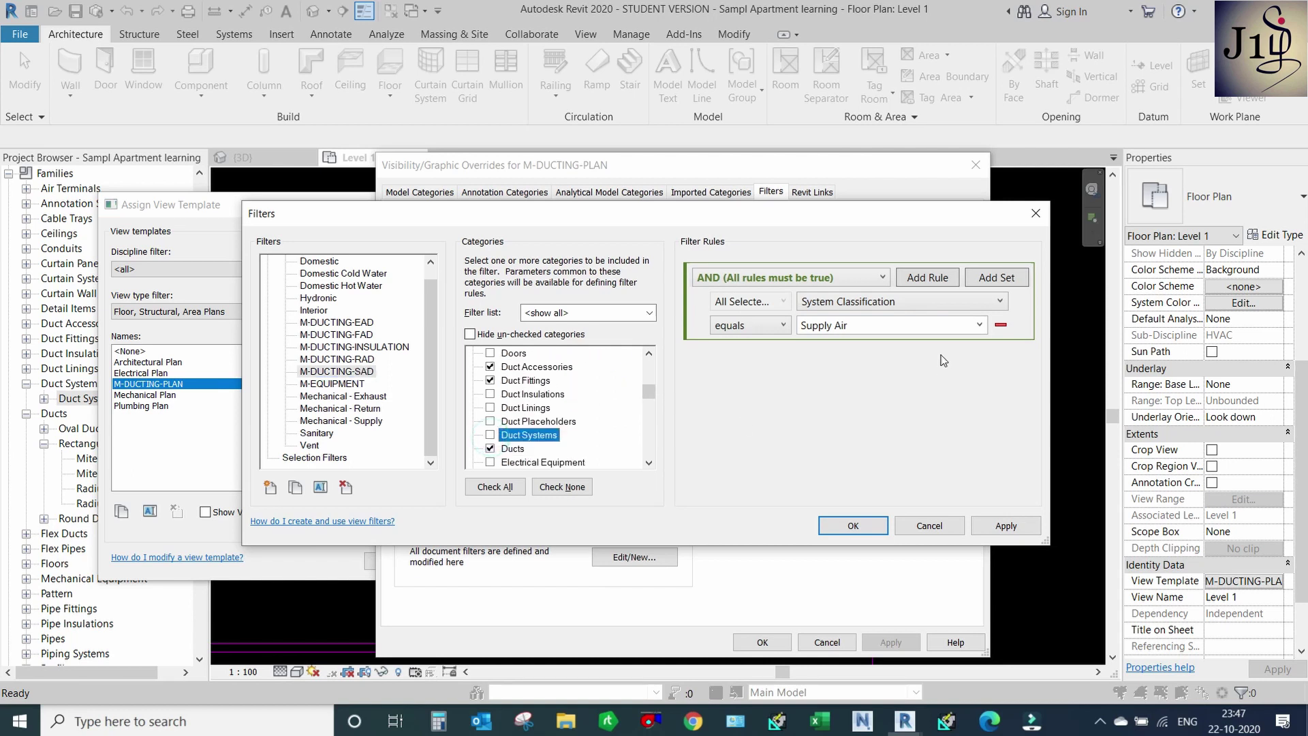
{"action": "left_click", "coordinate": [986, 303]}
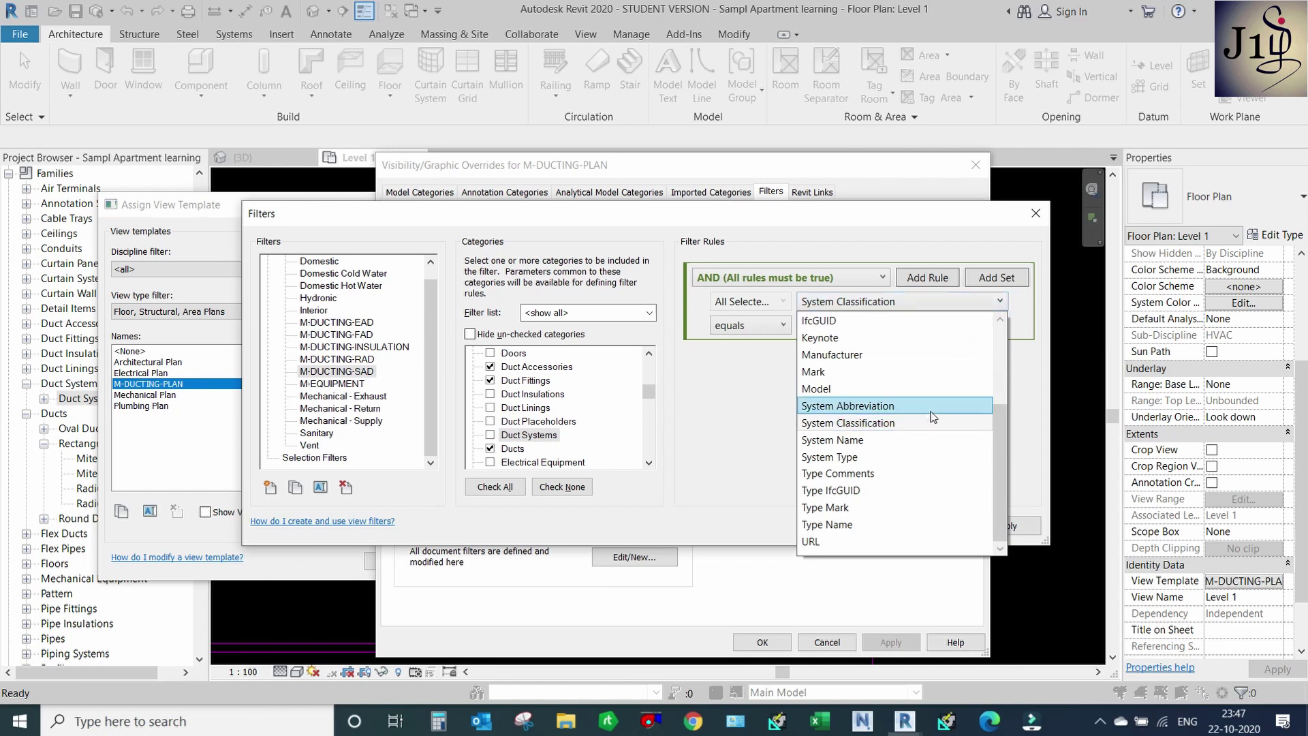
{"action": "left_click", "coordinate": [894, 459]}
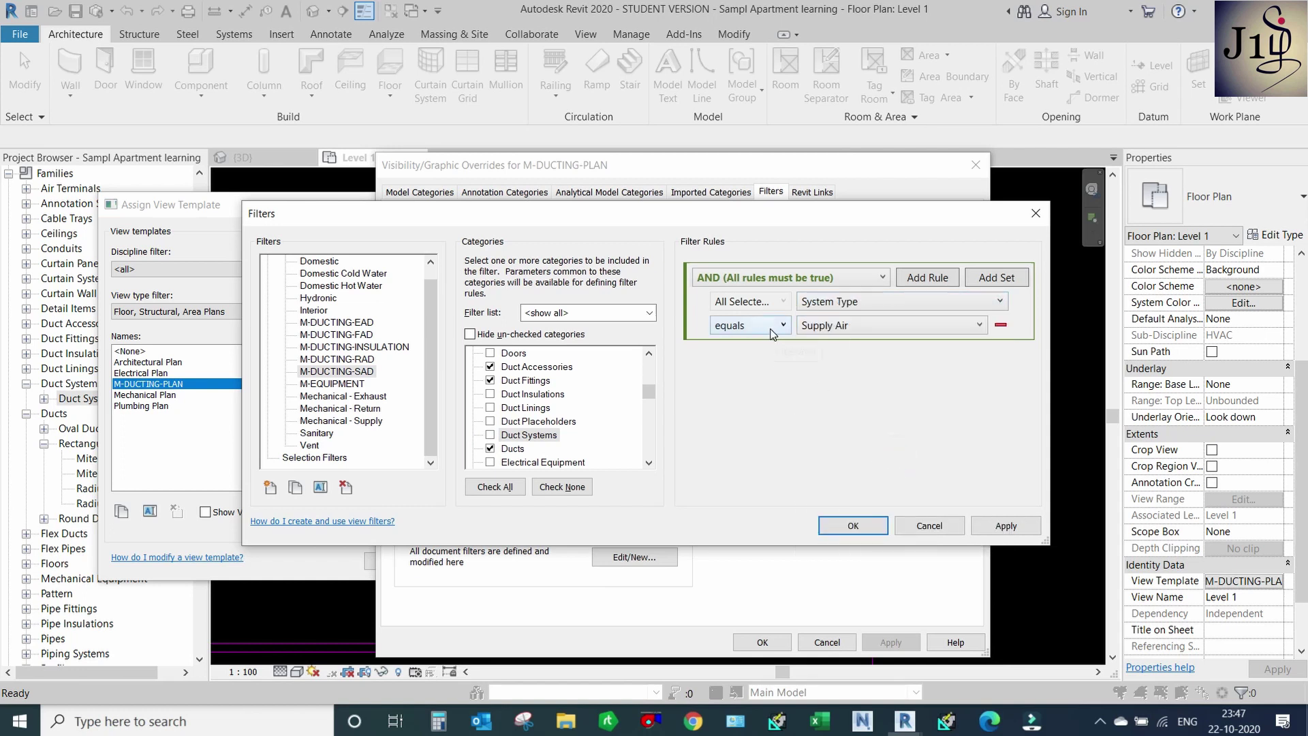
{"action": "left_click", "coordinate": [935, 328]}
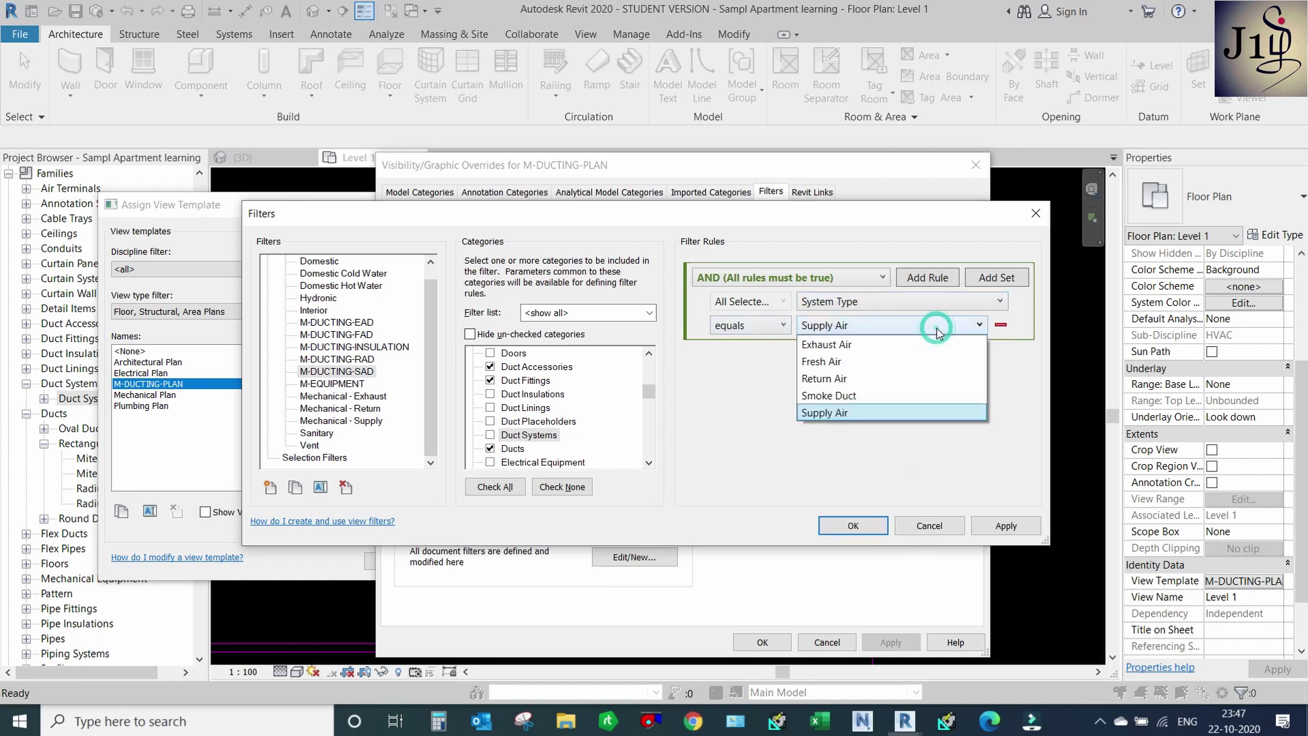
{"action": "left_click", "coordinate": [884, 414]}
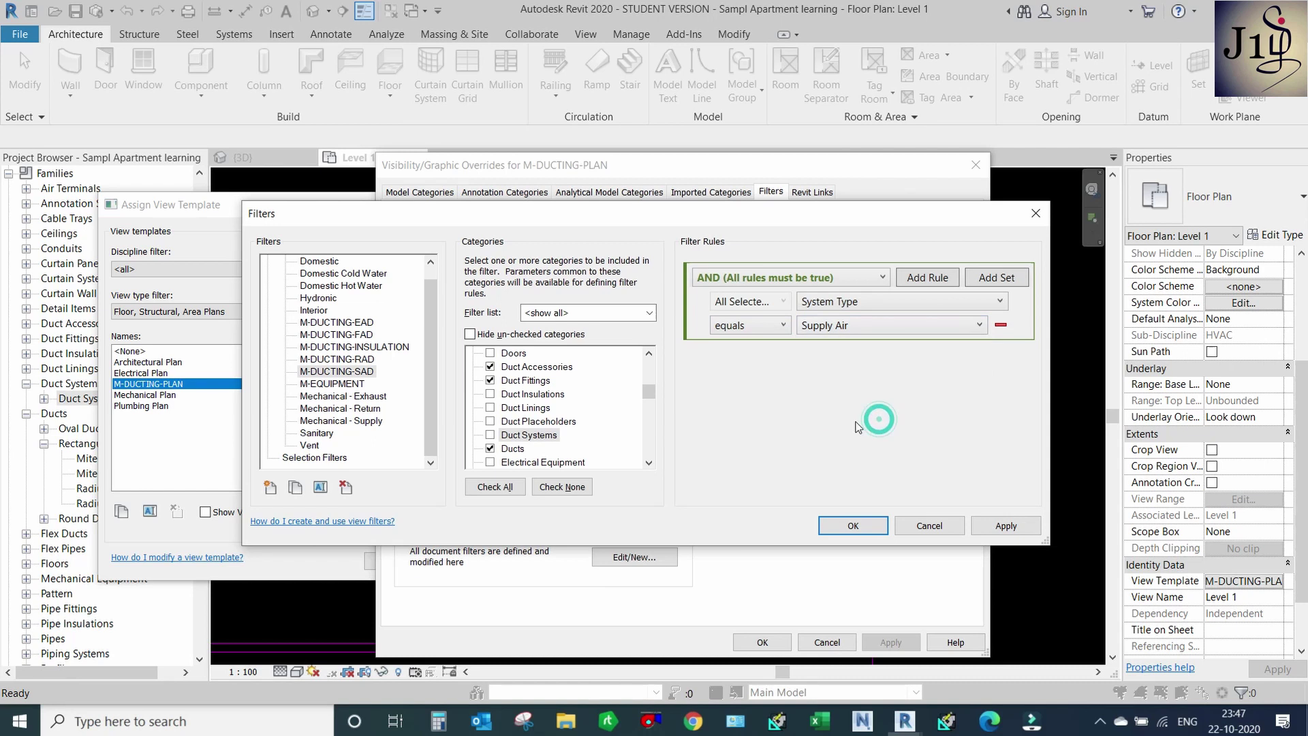
For M-DUCTING-EAD, exclude Duct Insulations and Duct Linings and include Ducts.
{"action": "left_click", "coordinate": [361, 322]}
{"action": "left_click", "coordinate": [879, 302]}
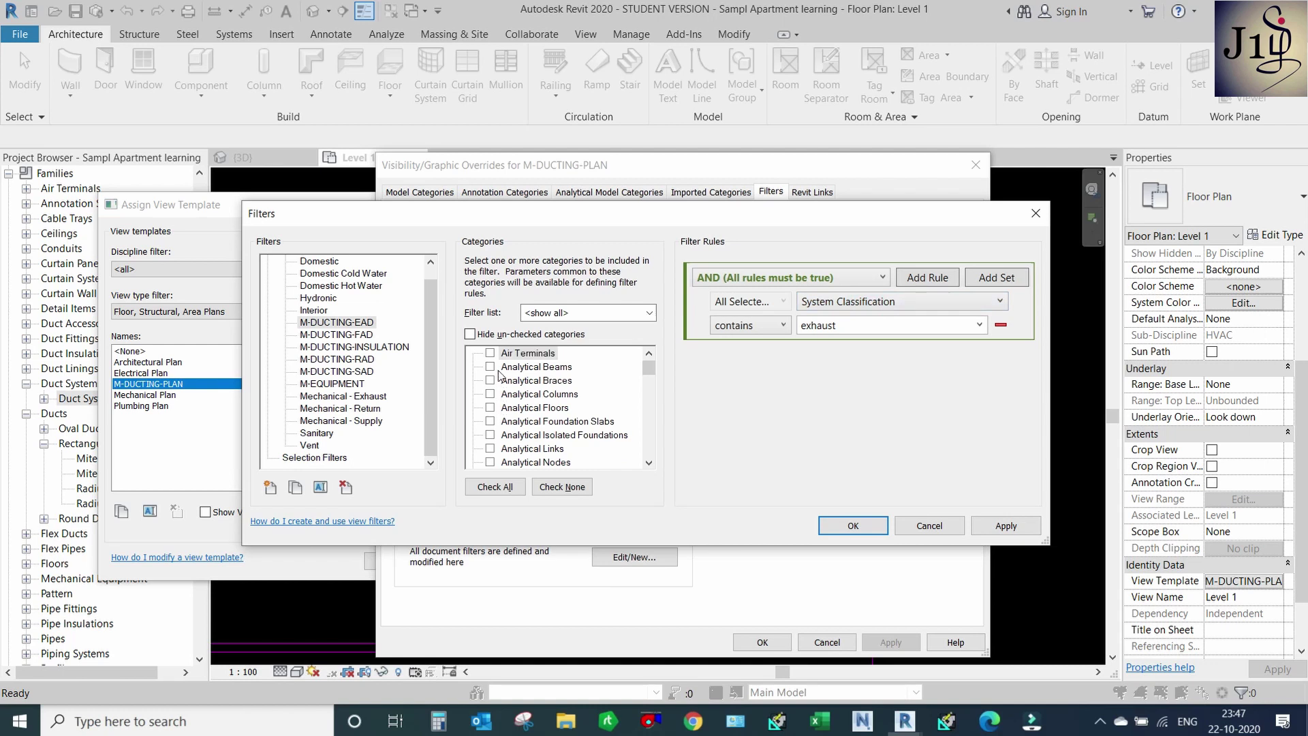
{"action": "scroll", "coordinate": [518, 422], "scroll_direction": "down", "scroll_amount": 3}
{"action": "scroll", "coordinate": [518, 429], "scroll_direction": "down", "scroll_amount": 5}
{"action": "scroll", "coordinate": [516, 439], "scroll_direction": "down", "scroll_amount": 2}
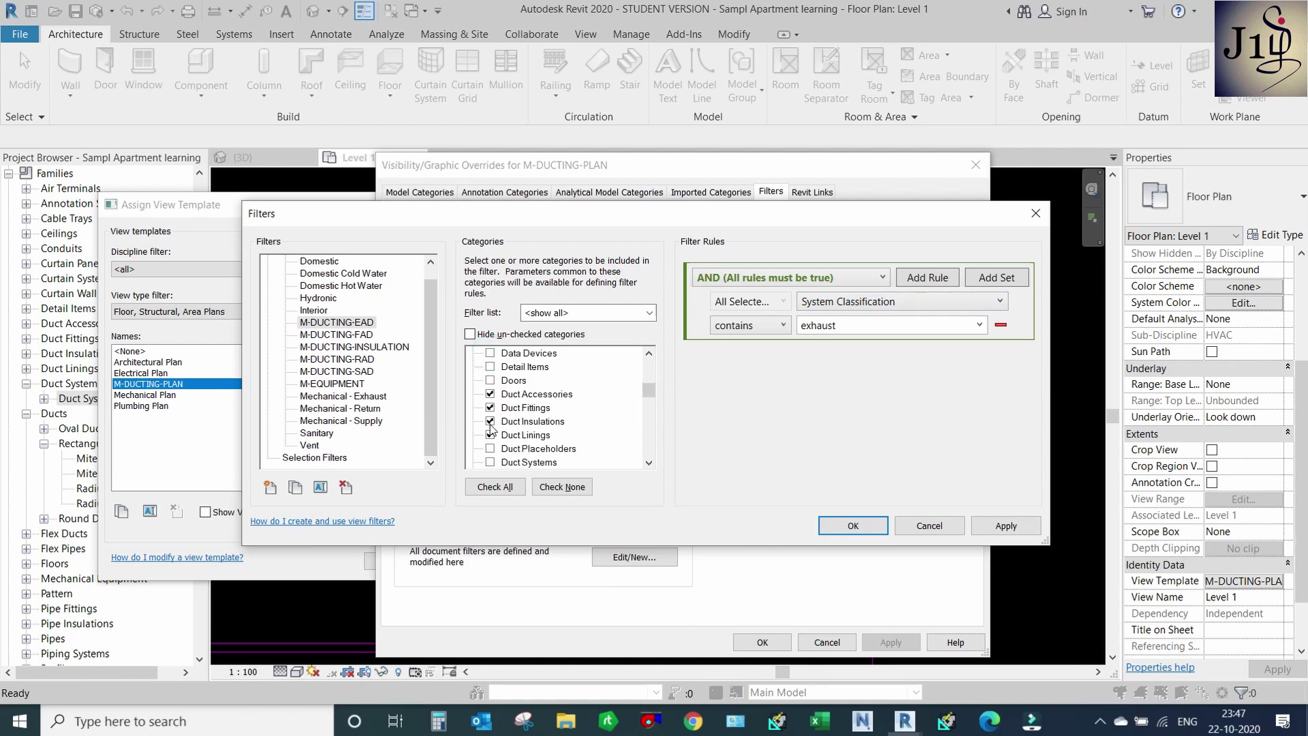
{"action": "left_click", "coordinate": [490, 421]}
{"action": "left_click", "coordinate": [490, 435]}
{"action": "scroll", "coordinate": [490, 447], "scroll_direction": "down", "scroll_amount": 1}
{"action": "left_click", "coordinate": [491, 449]}
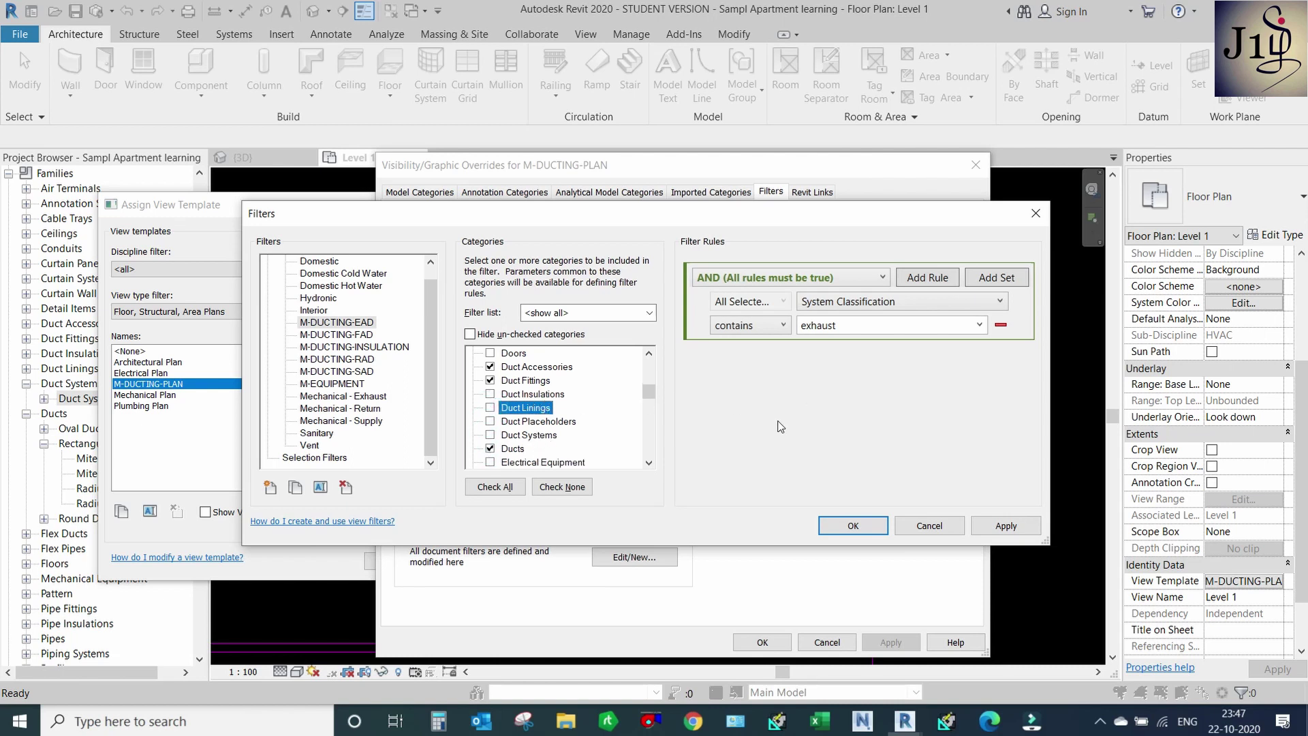
Set the M-DUCTING-EAD rule to System Type equals Exhaust Air.
{"action": "left_click", "coordinate": [978, 308]}
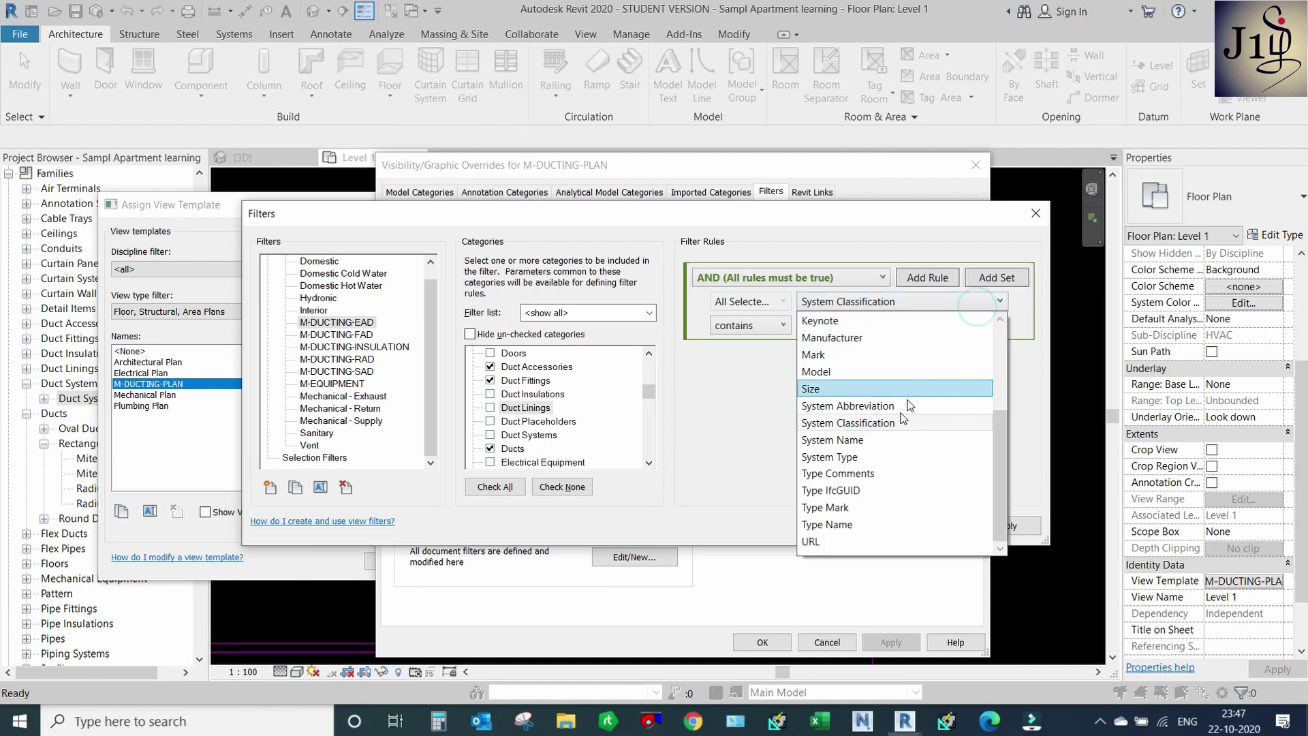
{"action": "left_click", "coordinate": [889, 447]}
{"action": "left_click", "coordinate": [768, 325]}
{"action": "left_click", "coordinate": [750, 339]}
{"action": "left_click", "coordinate": [979, 324]}
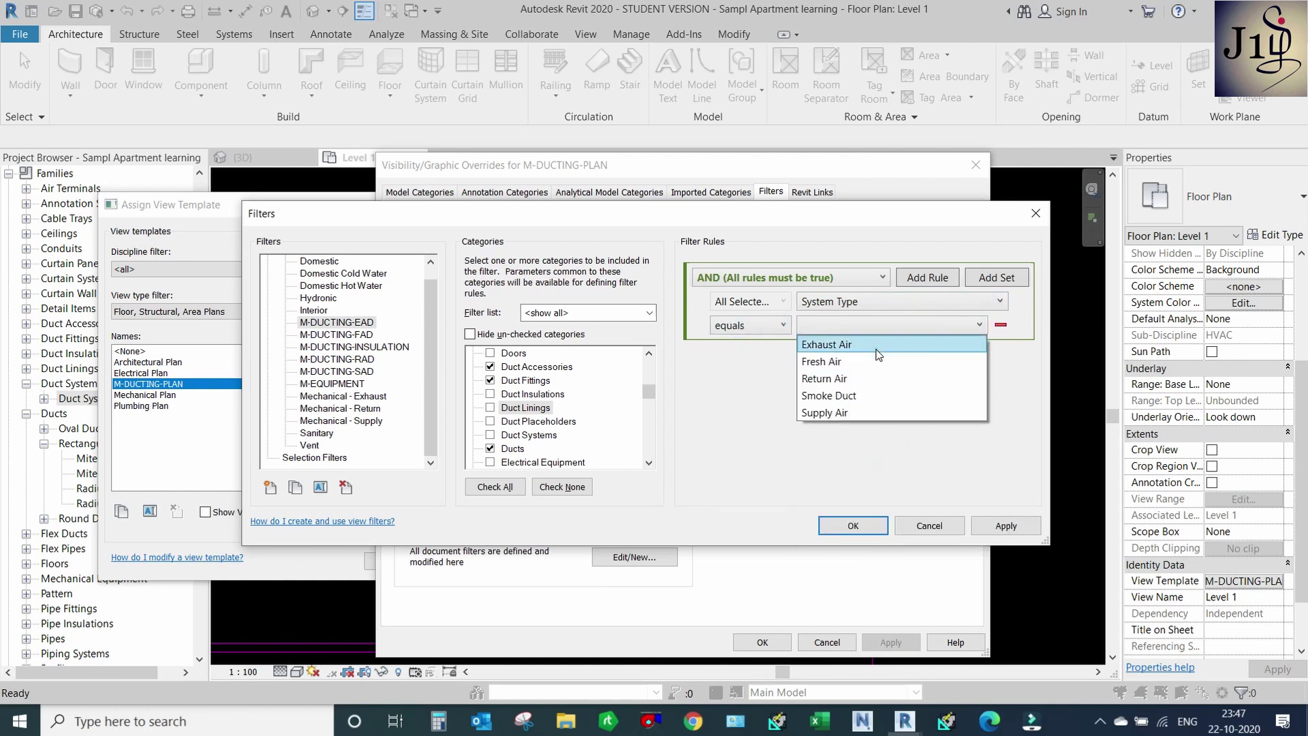
{"action": "left_click", "coordinate": [877, 350]}
Exclude Duct Insulations and Duct Linings from the M-DUCTING-FAD filter categories.
{"action": "left_click", "coordinate": [363, 336]}
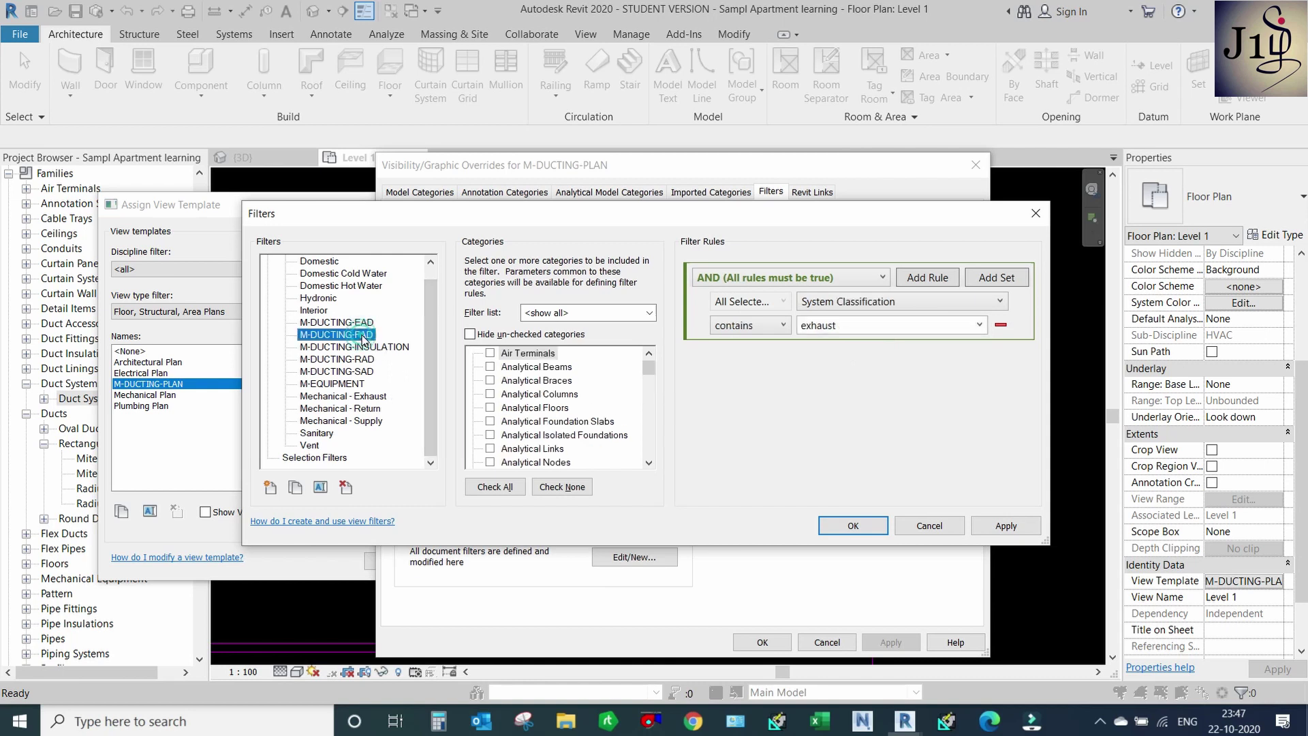
{"action": "left_click", "coordinate": [495, 359]}
{"action": "scroll", "coordinate": [504, 388], "scroll_direction": "down", "scroll_amount": 2}
{"action": "scroll", "coordinate": [514, 409], "scroll_direction": "down", "scroll_amount": 4}
{"action": "scroll", "coordinate": [523, 429], "scroll_direction": "down", "scroll_amount": 1}
{"action": "scroll", "coordinate": [523, 429], "scroll_direction": "down", "scroll_amount": 5}
{"action": "scroll", "coordinate": [497, 417], "scroll_direction": "down", "scroll_amount": 3}
{"action": "left_click", "coordinate": [491, 420]}
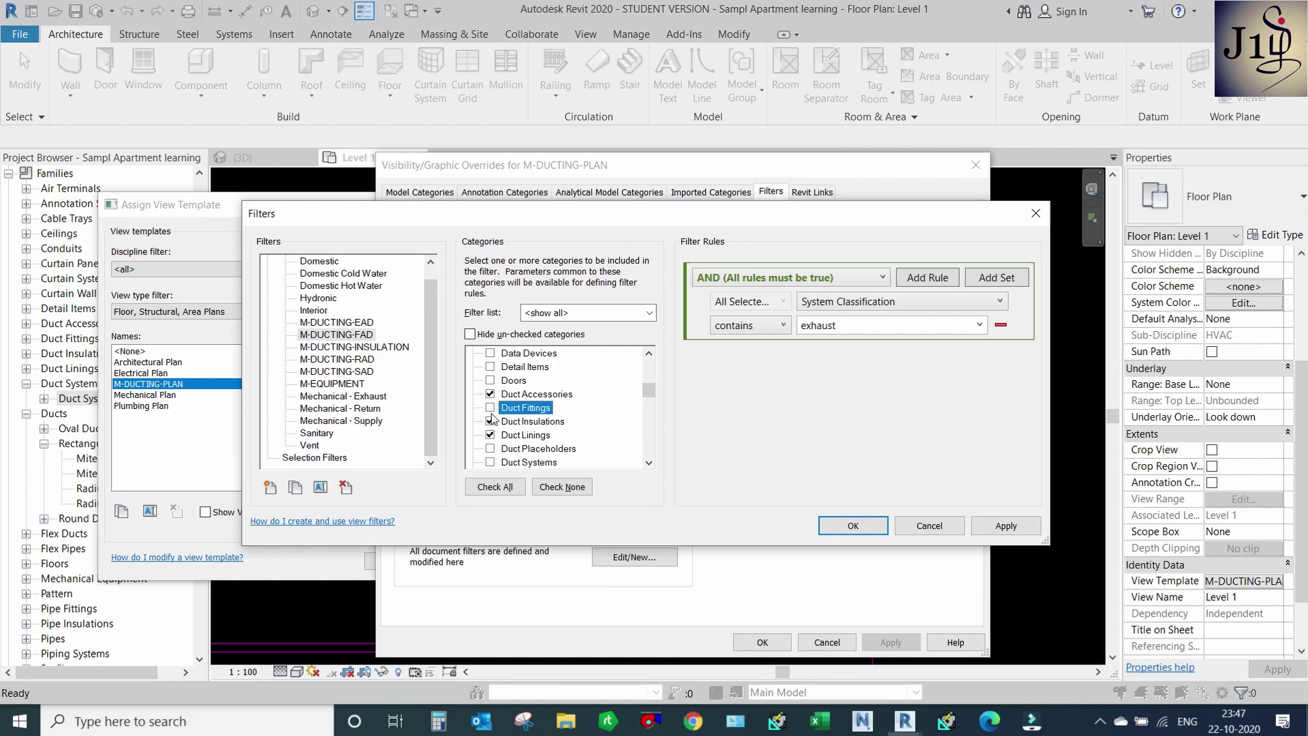
{"action": "left_click", "coordinate": [491, 435]}
{"action": "scroll", "coordinate": [526, 426], "scroll_direction": "down", "scroll_amount": 1}
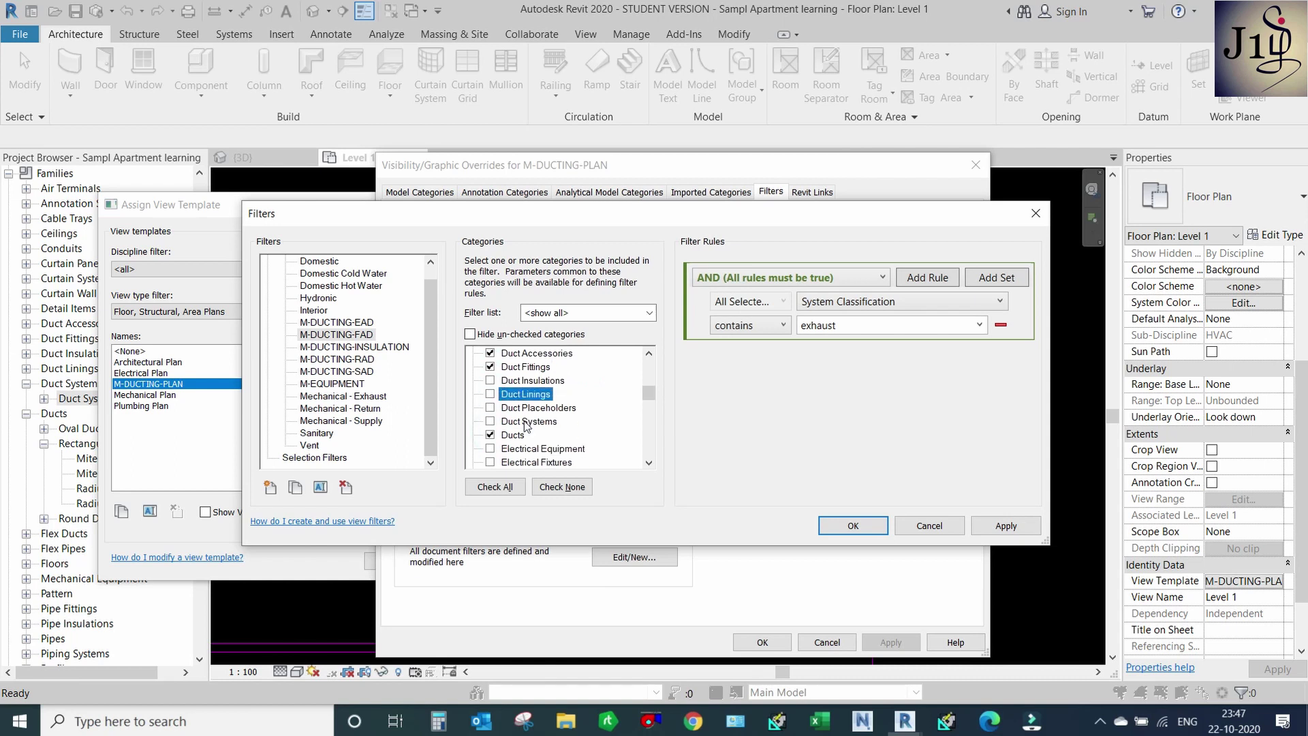
Set the M-DUCTING-FAD rule to System Type equals Fresh Air.
{"action": "left_click", "coordinate": [951, 302]}
{"action": "left_click", "coordinate": [829, 457]}
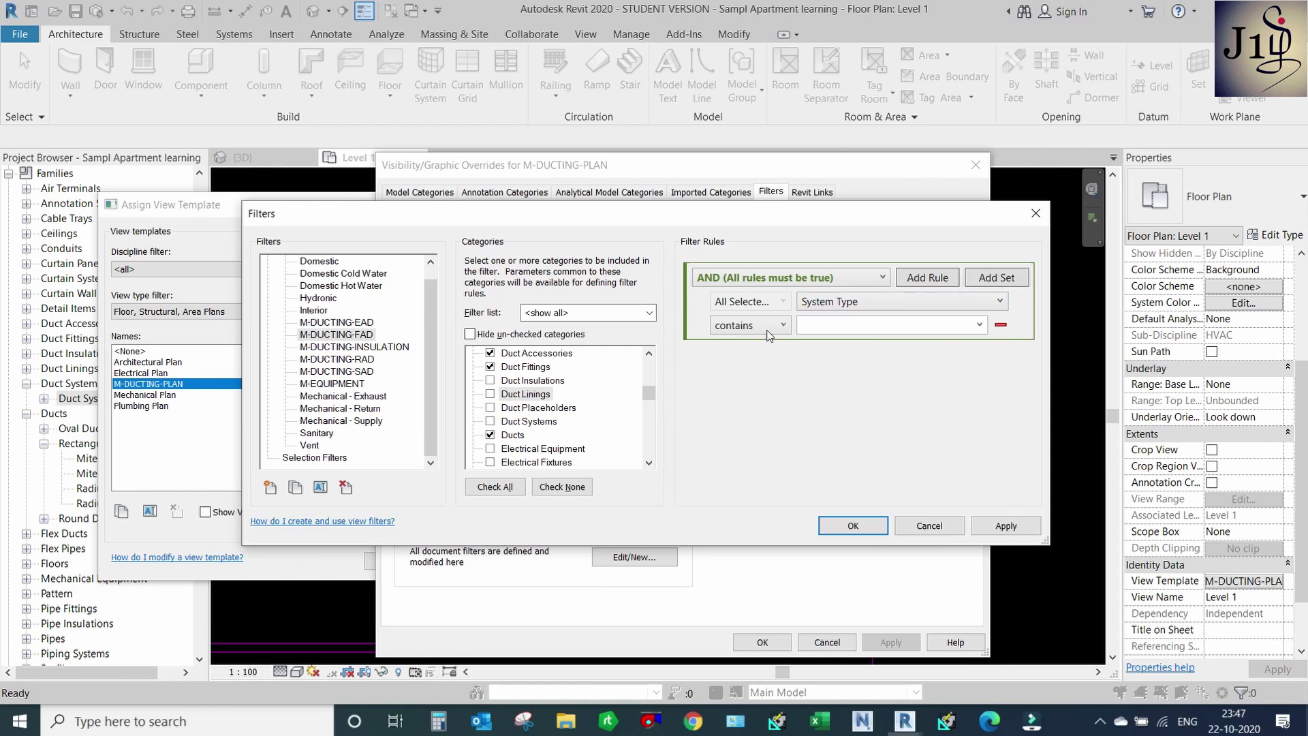
{"action": "left_click", "coordinate": [749, 325]}
{"action": "left_click", "coordinate": [736, 339]}
{"action": "left_click", "coordinate": [980, 326]}
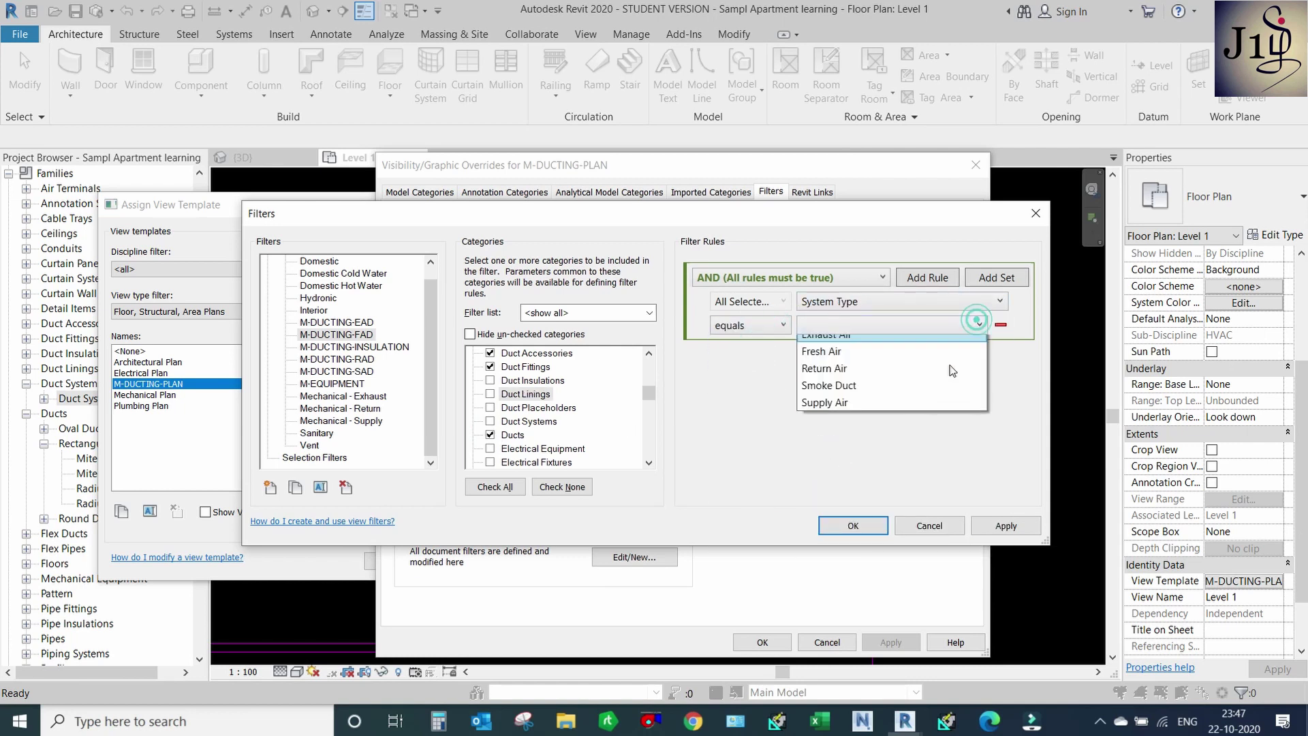
{"action": "left_click", "coordinate": [880, 355]}
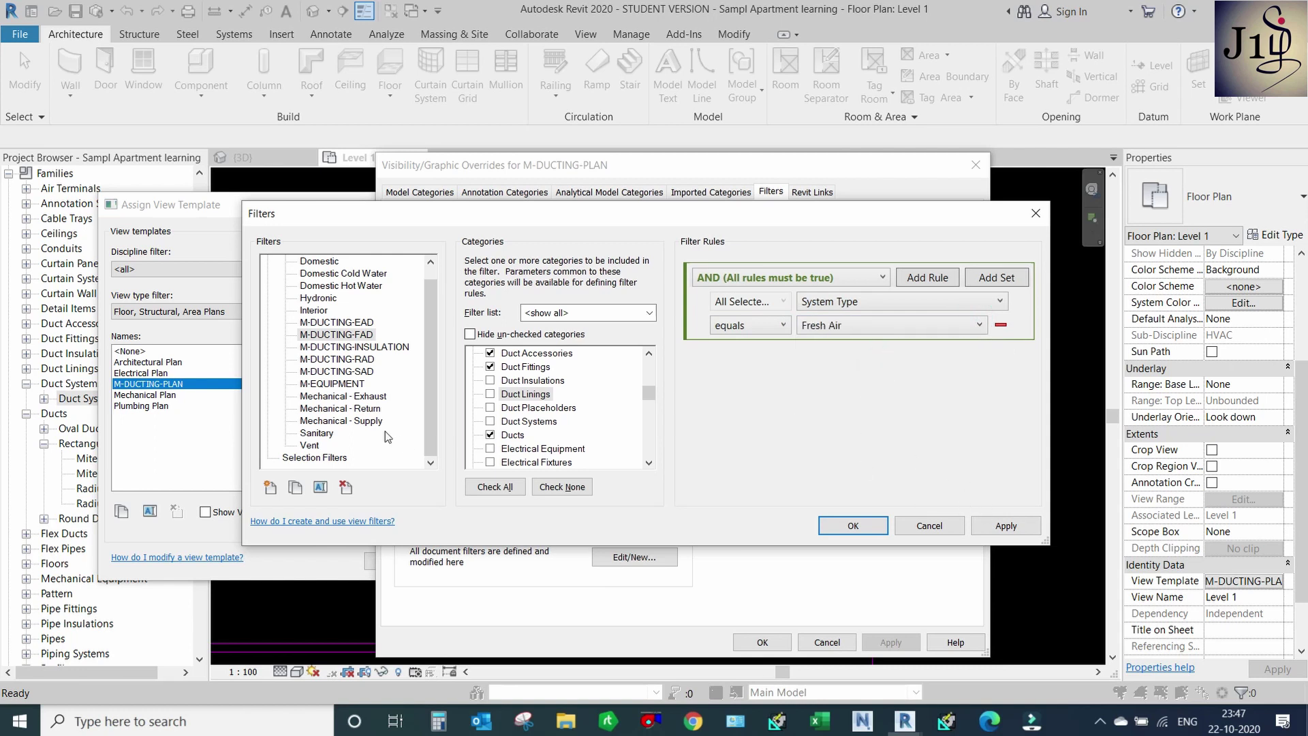
{"action": "left_click", "coordinate": [371, 348]}
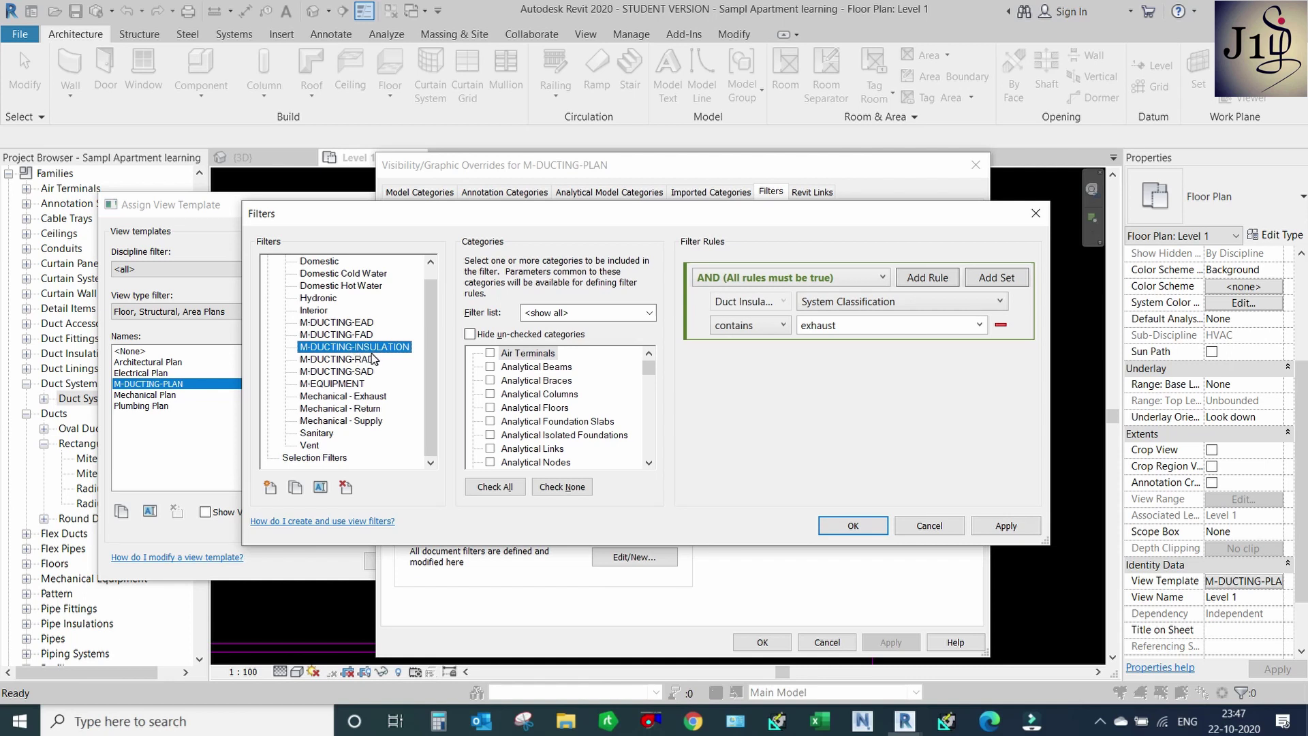
Keep System Classification as the filter rule parameter in the filter editor.
{"action": "scroll", "coordinate": [527, 371], "scroll_direction": "down", "scroll_amount": 2}
{"action": "scroll", "coordinate": [526, 389], "scroll_direction": "down", "scroll_amount": 4}
{"action": "scroll", "coordinate": [527, 406], "scroll_direction": "down", "scroll_amount": 3}
{"action": "scroll", "coordinate": [527, 423], "scroll_direction": "down", "scroll_amount": 3}
{"action": "scroll", "coordinate": [522, 413], "scroll_direction": "up", "scroll_amount": 2}
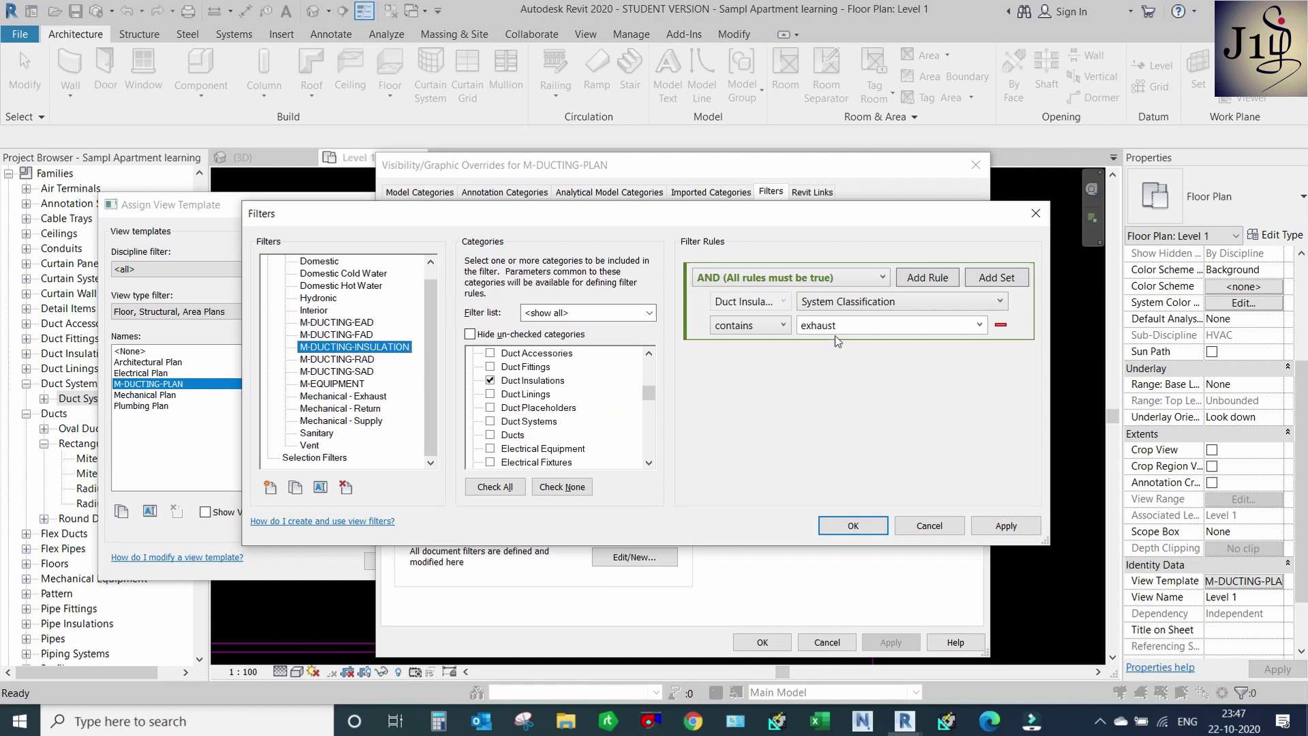
{"action": "left_click", "coordinate": [947, 308]}
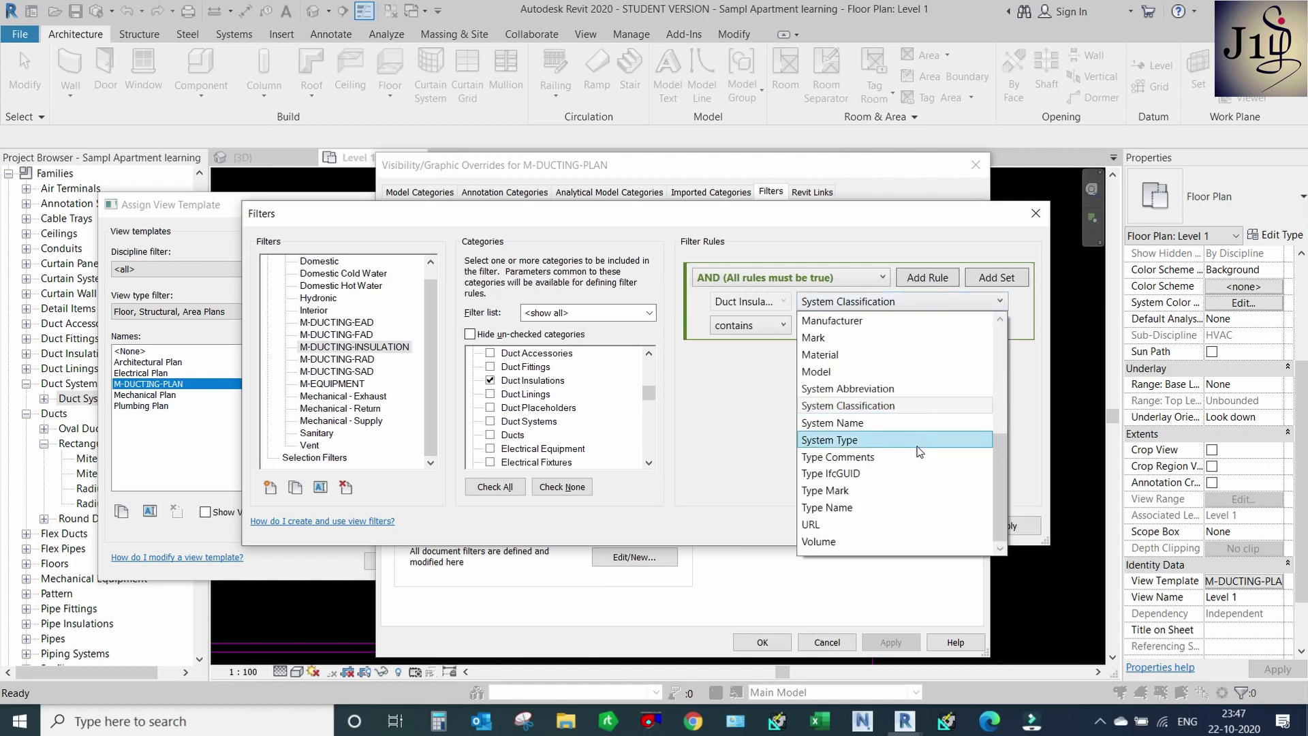
{"action": "scroll", "coordinate": [901, 417], "scroll_direction": "up", "scroll_amount": 2}
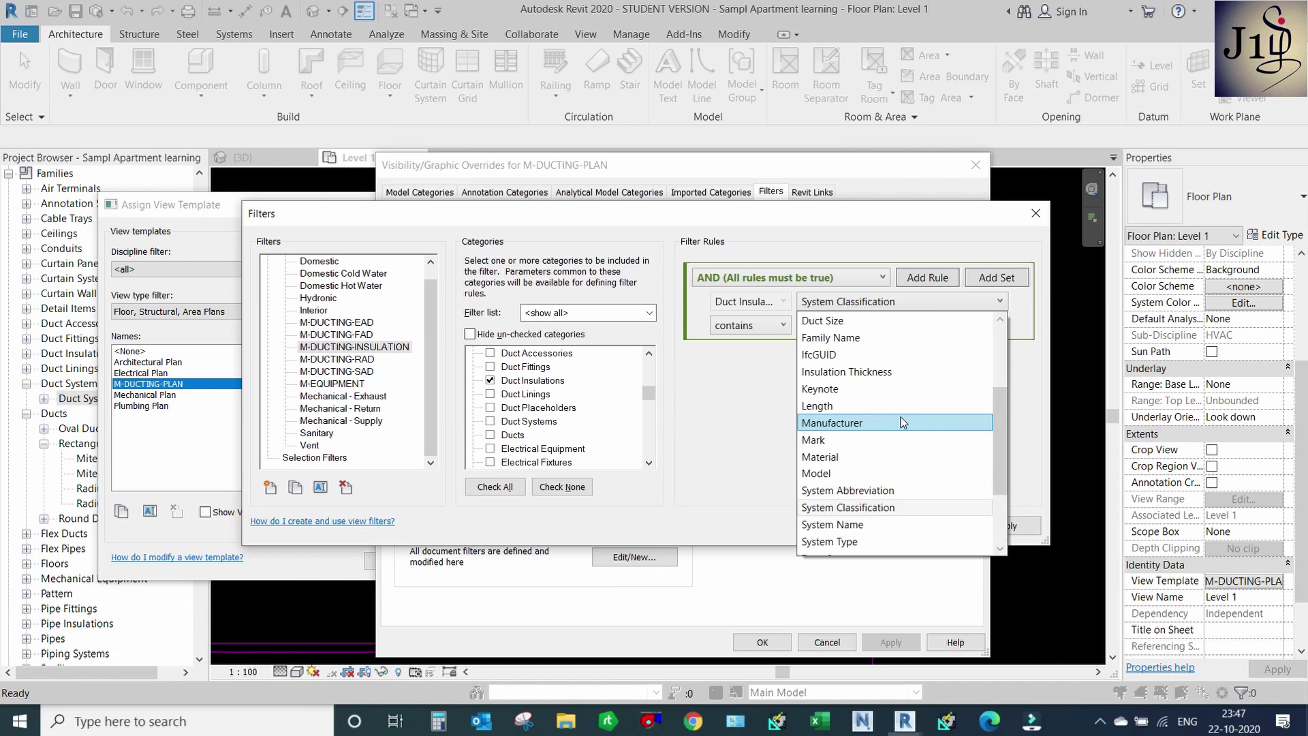
{"action": "scroll", "coordinate": [877, 350], "scroll_direction": "down", "scroll_amount": 2}
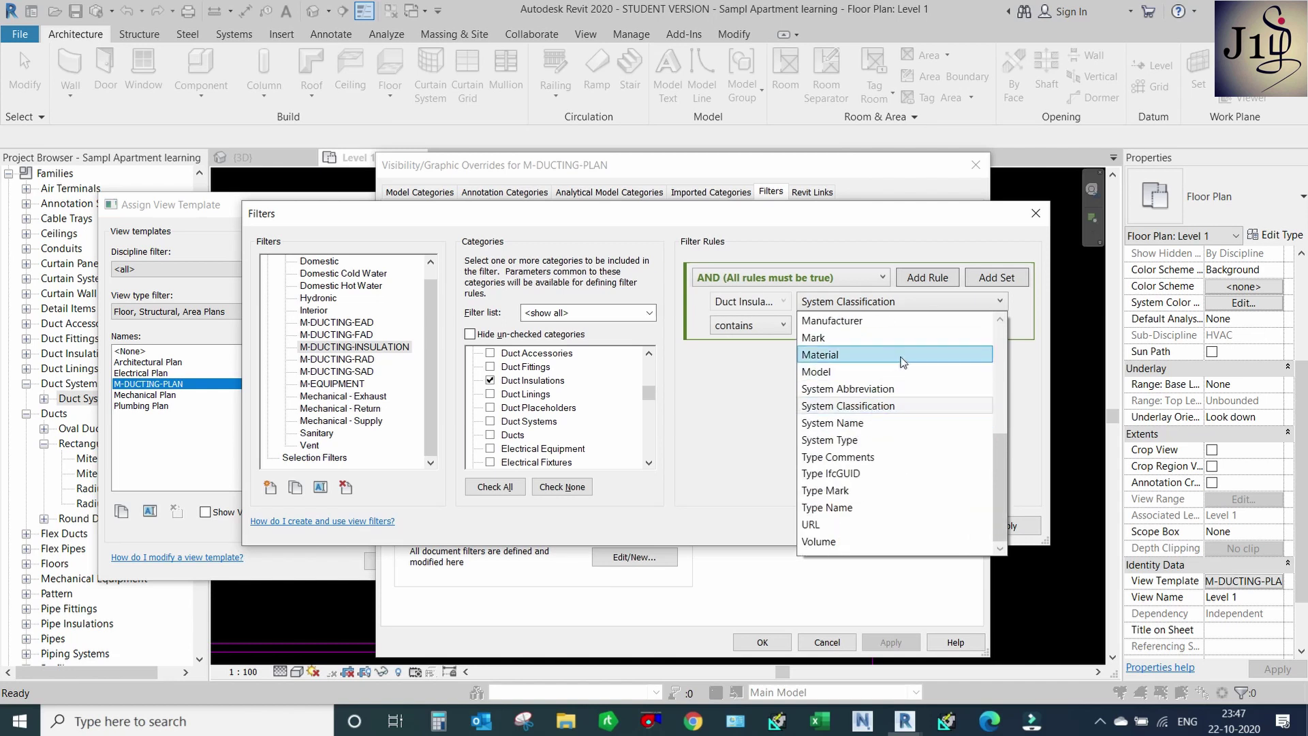
{"action": "left_click", "coordinate": [771, 372]}
{"action": "type", "text": "exhaust"}
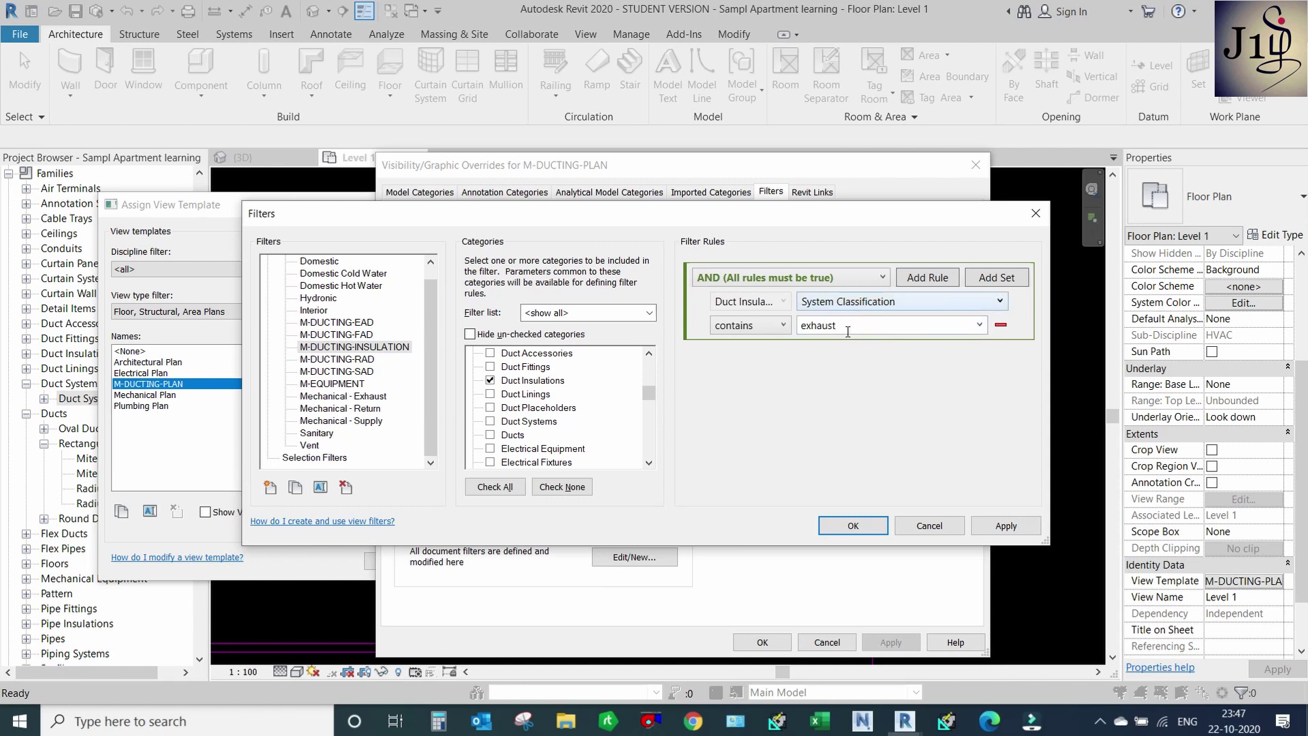
Remove the insulation filter's exhaust rule and M-EQUIPMENT's empty rule, then apply and close the overrides.
{"action": "left_click", "coordinate": [1001, 325]}
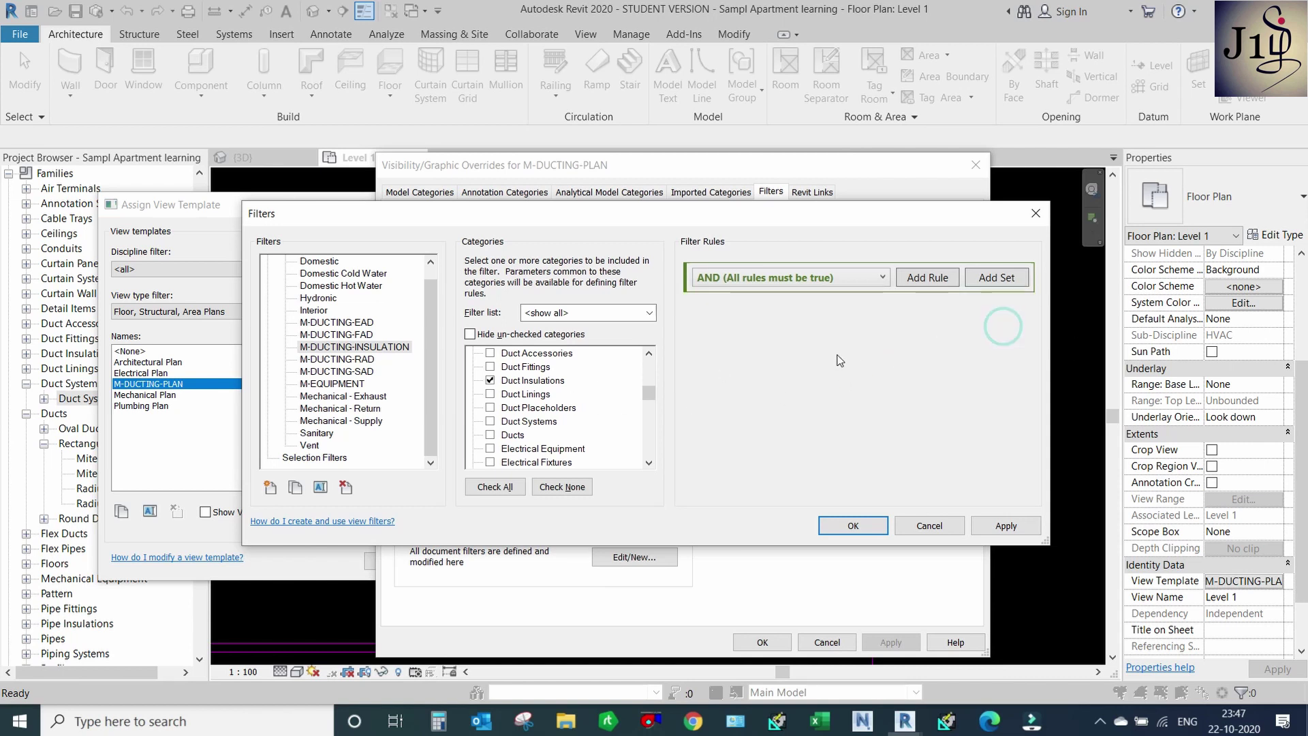
{"action": "left_click", "coordinate": [357, 372]}
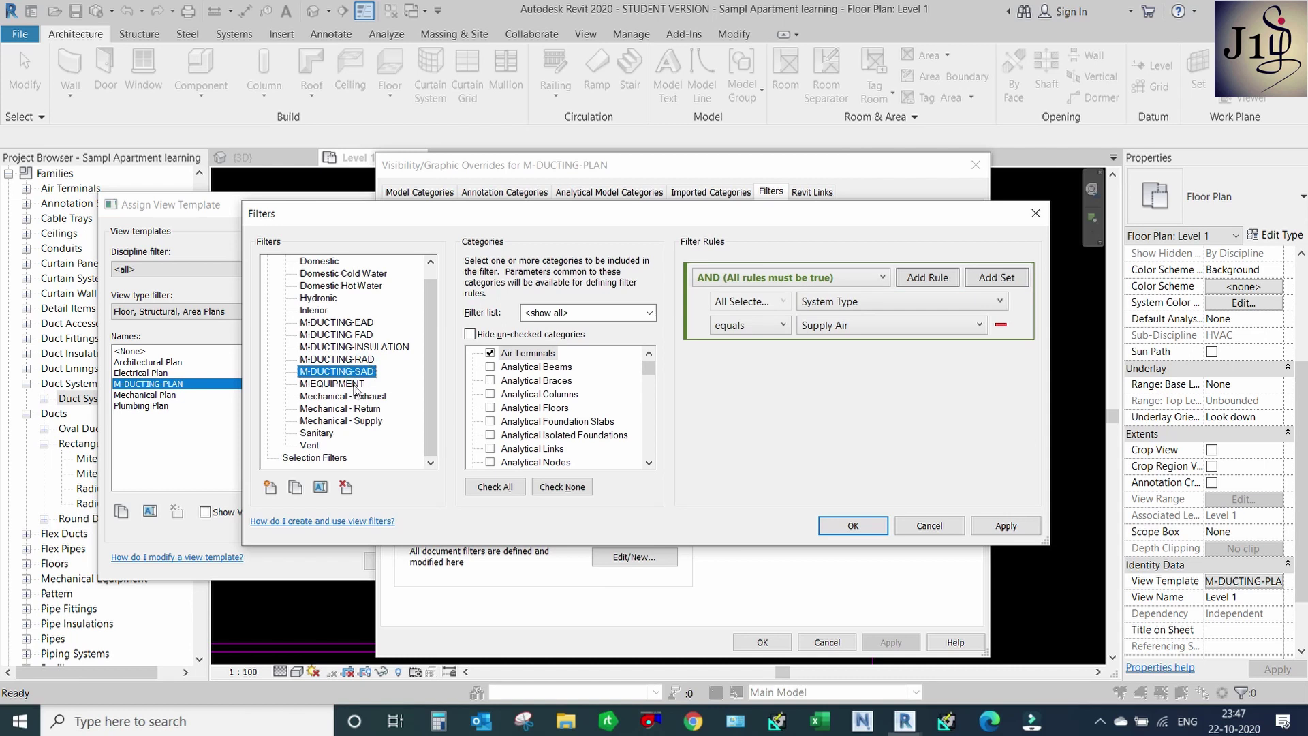
{"action": "left_click", "coordinate": [356, 385]}
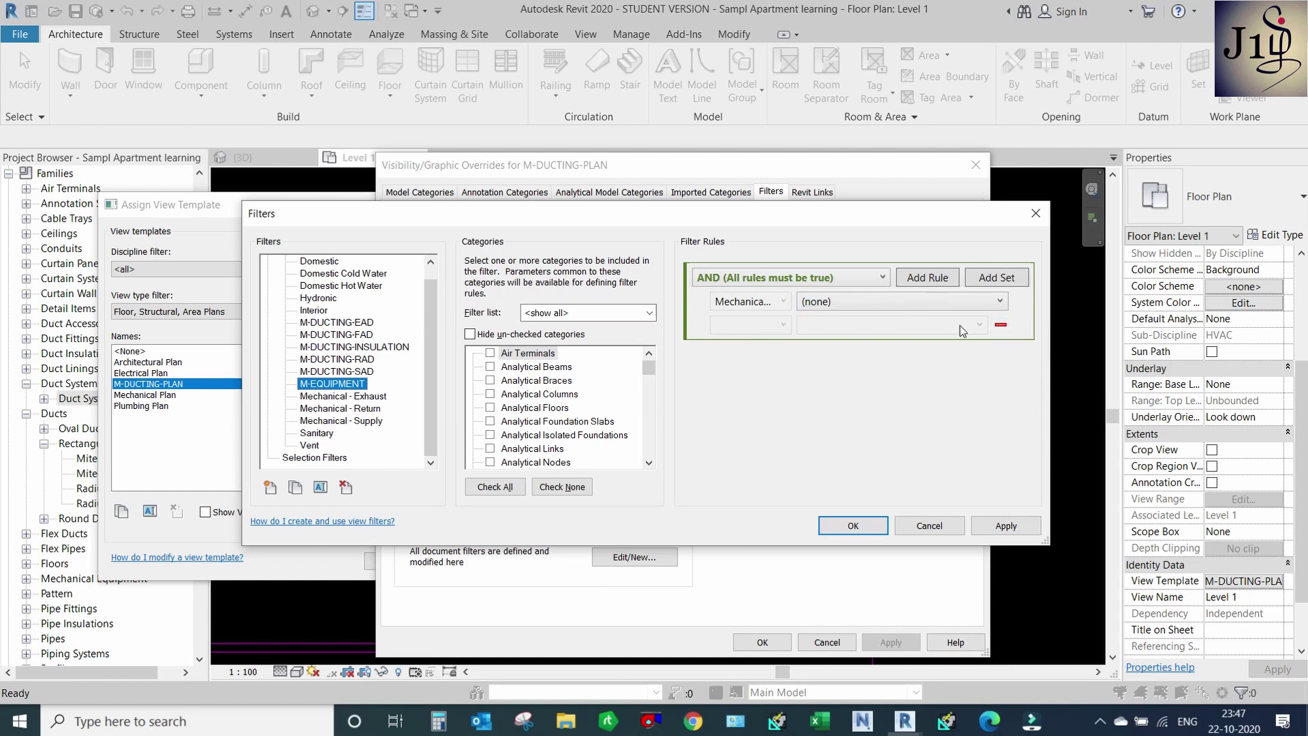
{"action": "left_click", "coordinate": [1000, 325]}
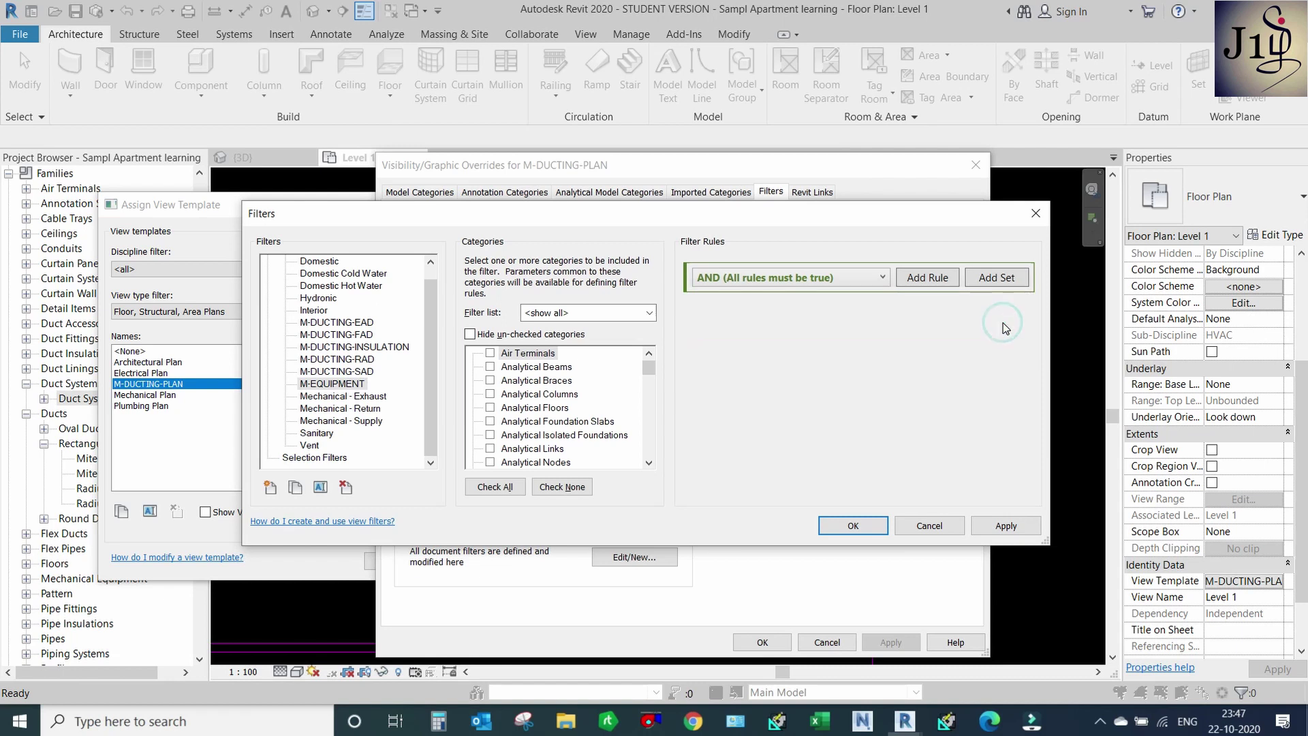
{"action": "left_click", "coordinate": [1007, 527]}
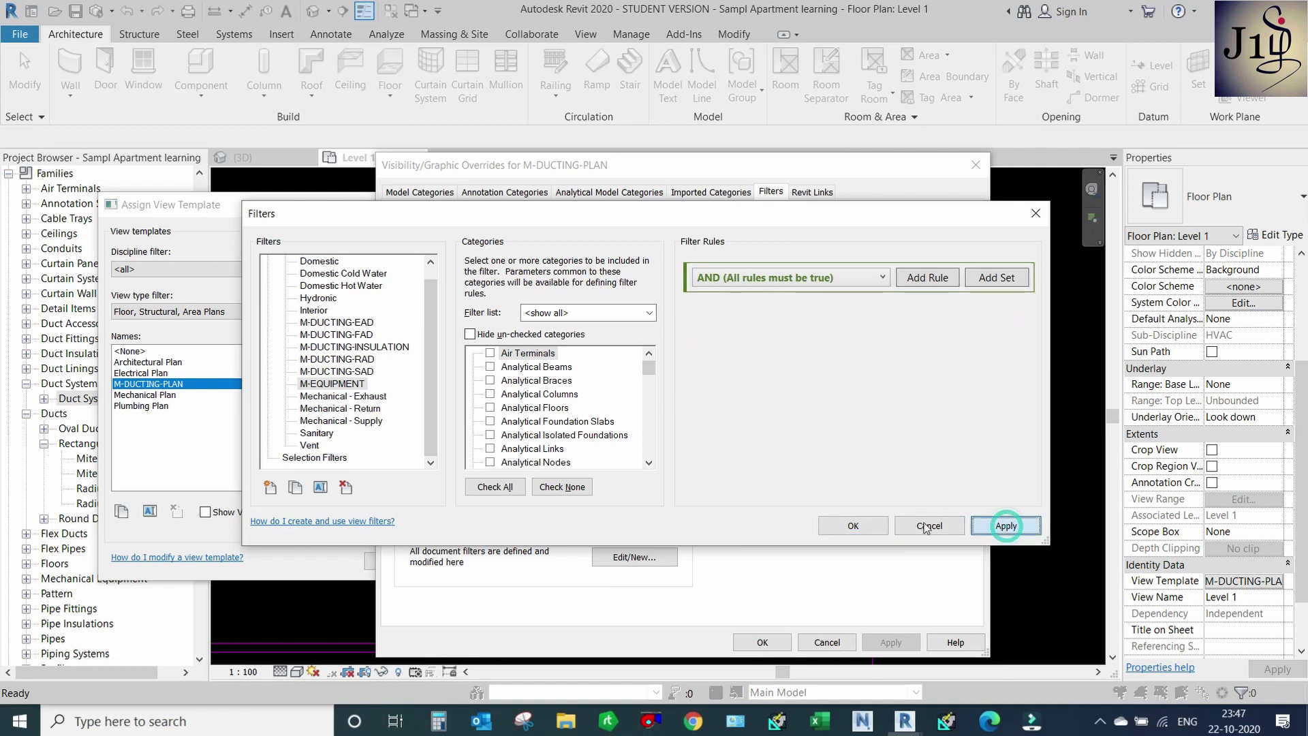
{"action": "left_click", "coordinate": [853, 526]}
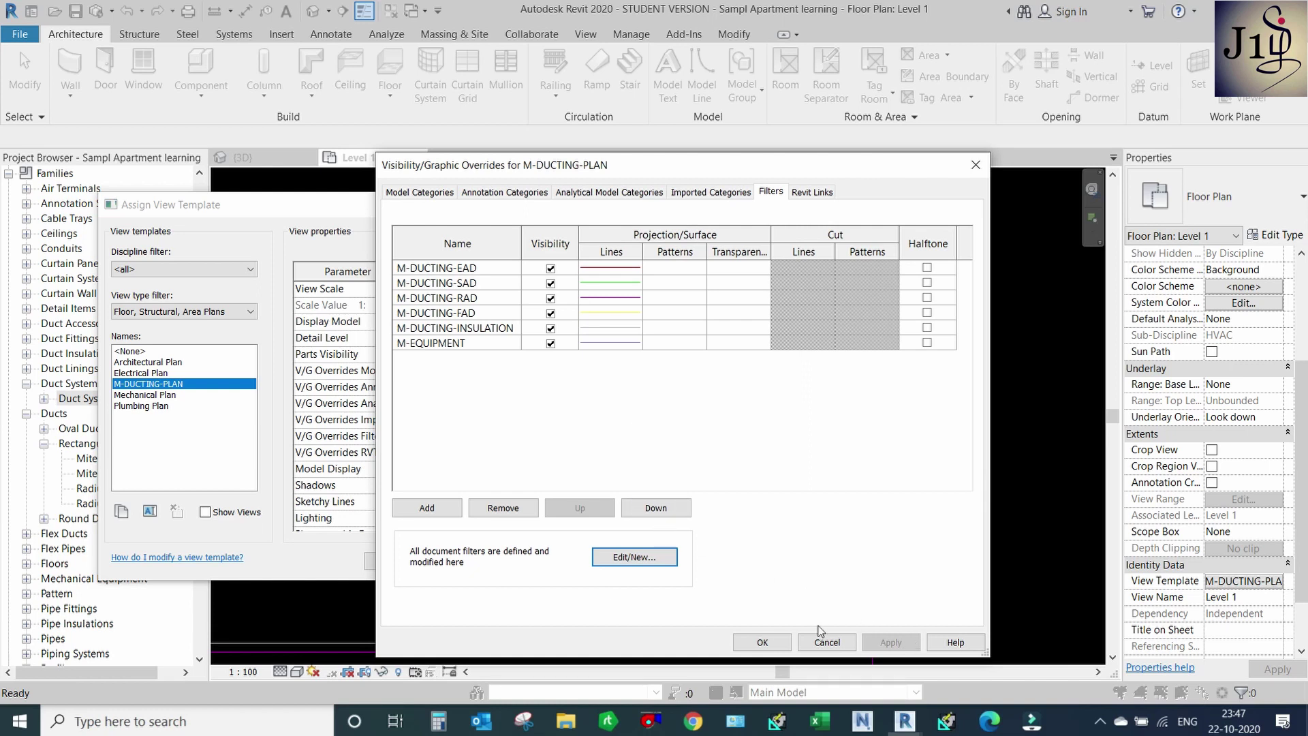
{"action": "left_click", "coordinate": [762, 642]}
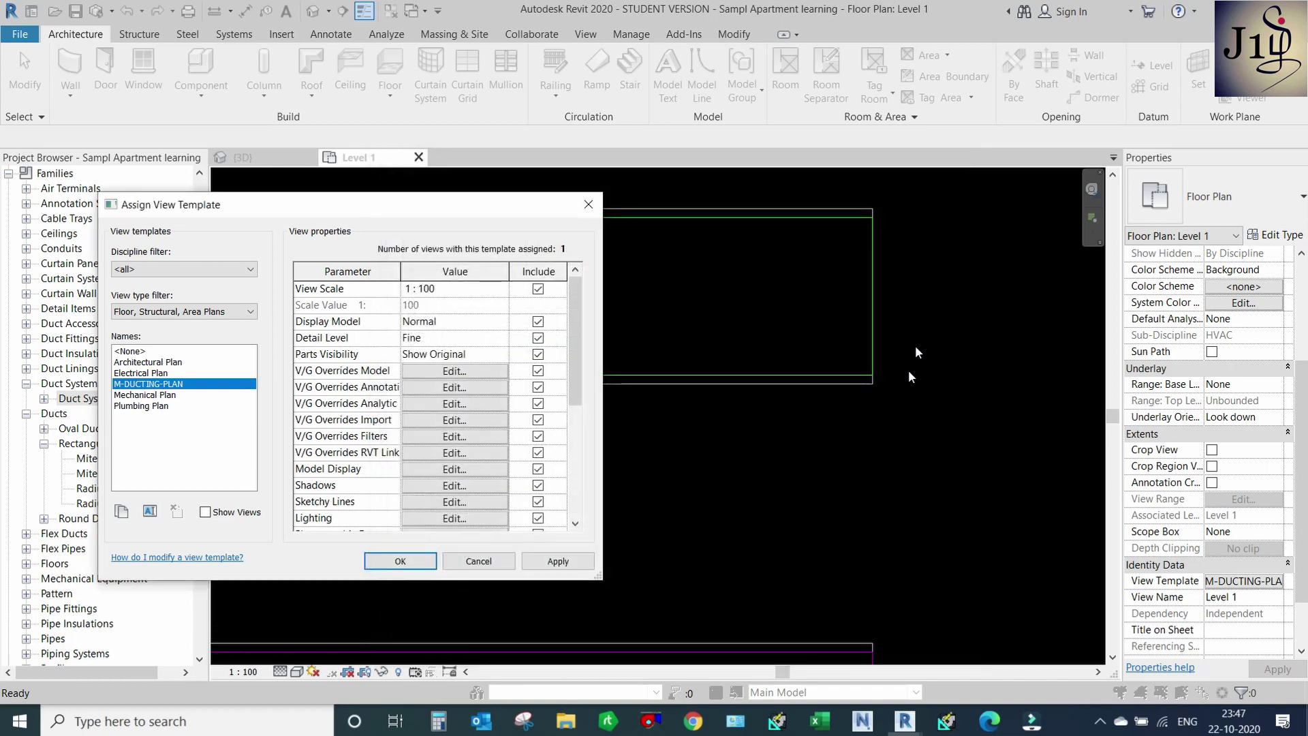
Apply M-DUCTING-PLAN to Level 1 and zoom around to check the green, magenta, yellow and red ducts.
{"action": "left_click", "coordinate": [561, 566]}
{"action": "left_click", "coordinate": [424, 562]}
{"action": "scroll", "coordinate": [754, 330], "scroll_direction": "down", "scroll_amount": 2}
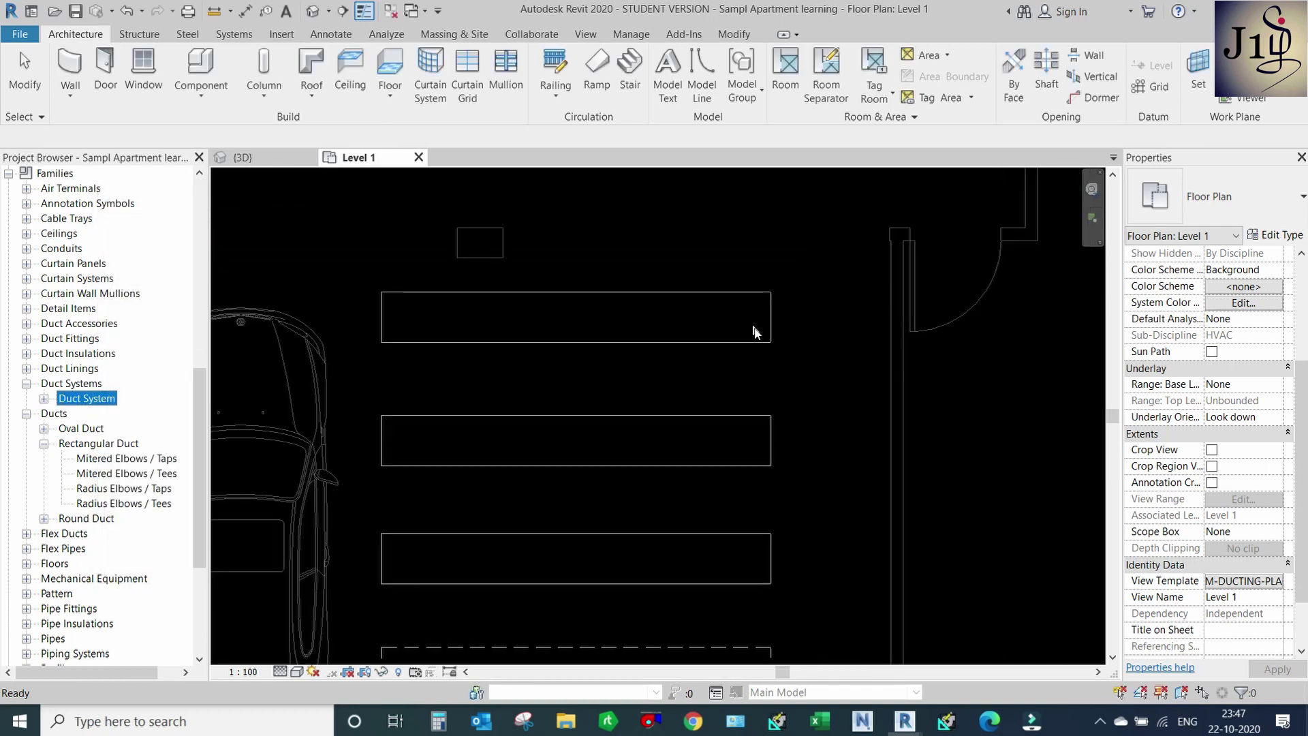
{"action": "scroll", "coordinate": [729, 439], "scroll_direction": "down", "scroll_amount": 2}
{"action": "scroll", "coordinate": [771, 583], "scroll_direction": "up", "scroll_amount": 1}
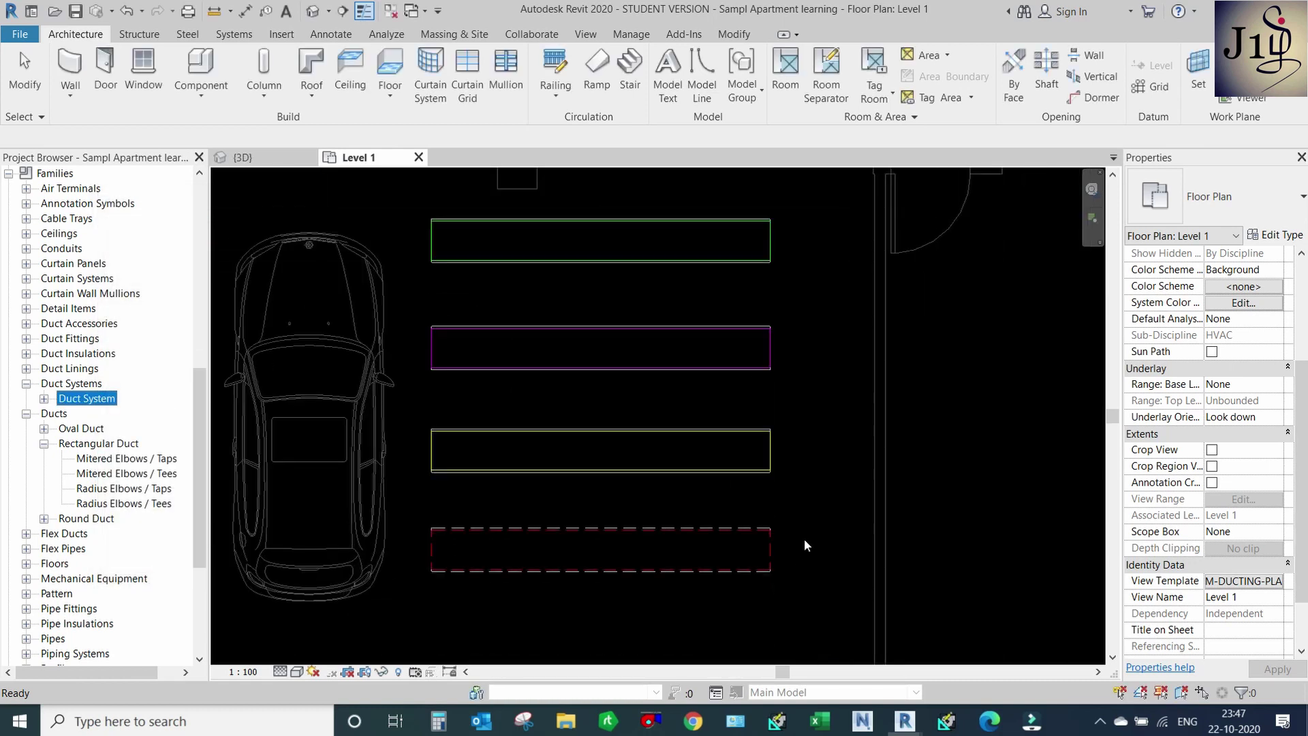
{"action": "scroll", "coordinate": [807, 498], "scroll_direction": "down", "scroll_amount": 2}
{"action": "scroll", "coordinate": [807, 545], "scroll_direction": "up", "scroll_amount": 2}
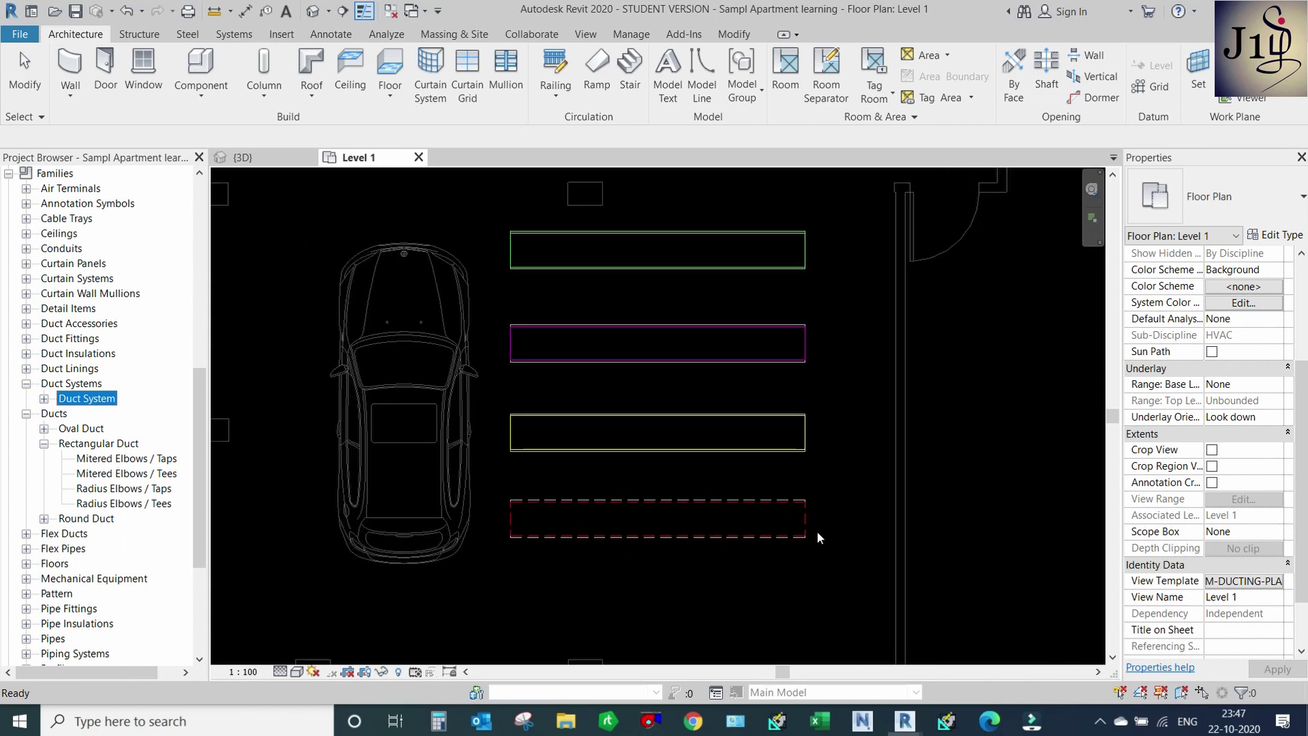
{"action": "scroll", "coordinate": [816, 531], "scroll_direction": "down", "scroll_amount": 2}
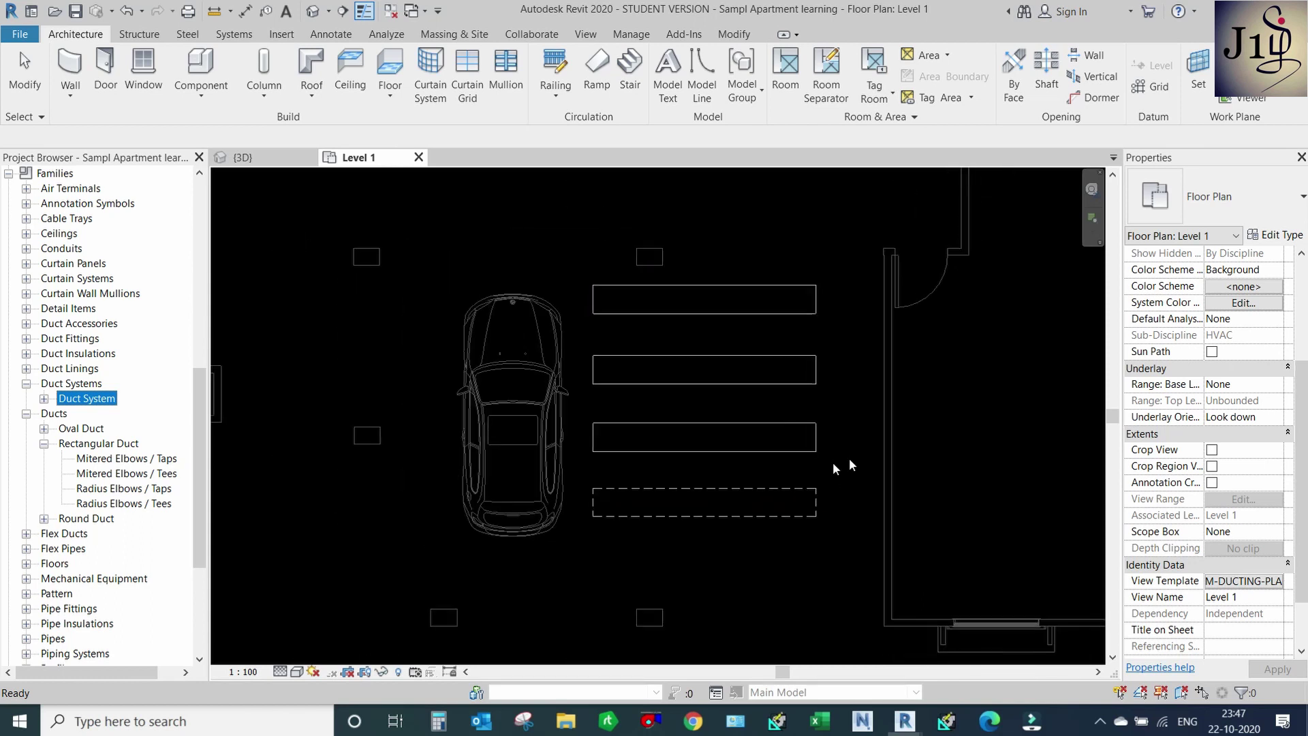
{"action": "scroll", "coordinate": [660, 464], "scroll_direction": "up", "scroll_amount": 1}
{"action": "scroll", "coordinate": [659, 465], "scroll_direction": "up", "scroll_amount": 1}
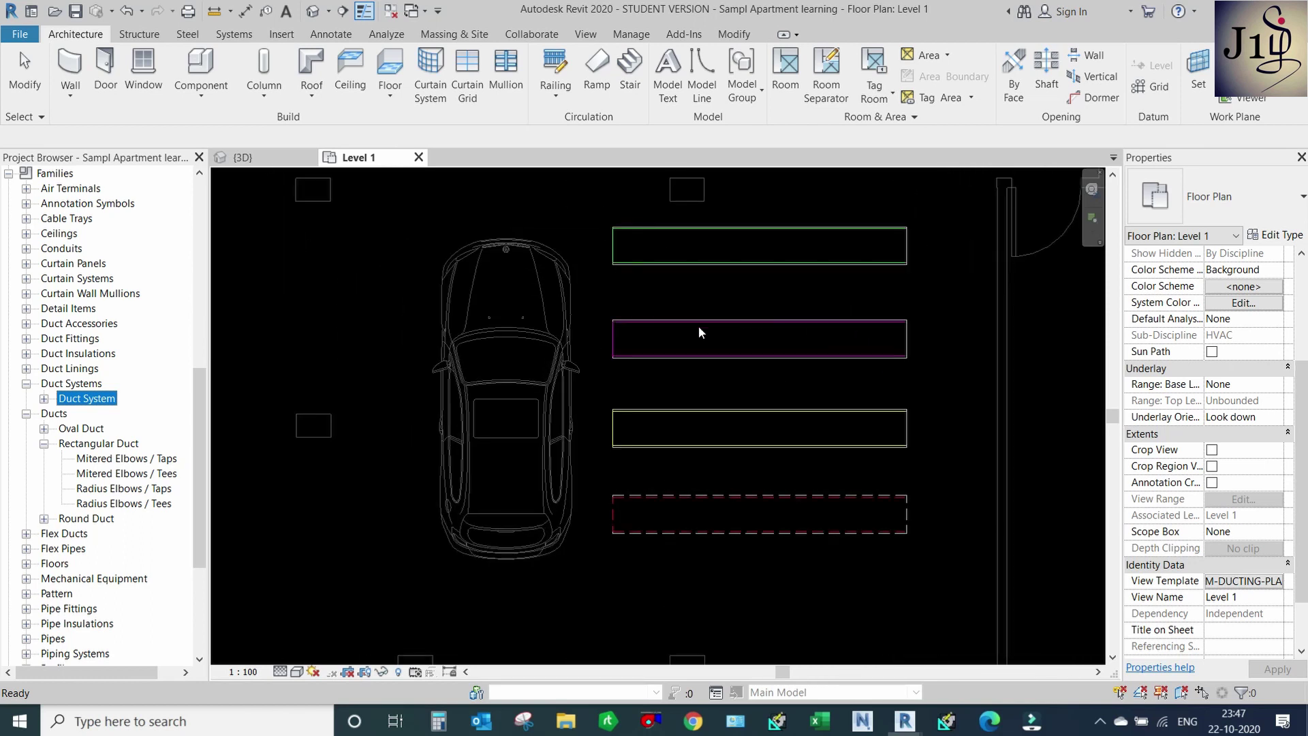
{"action": "scroll", "coordinate": [694, 368], "scroll_direction": "down", "scroll_amount": 1}
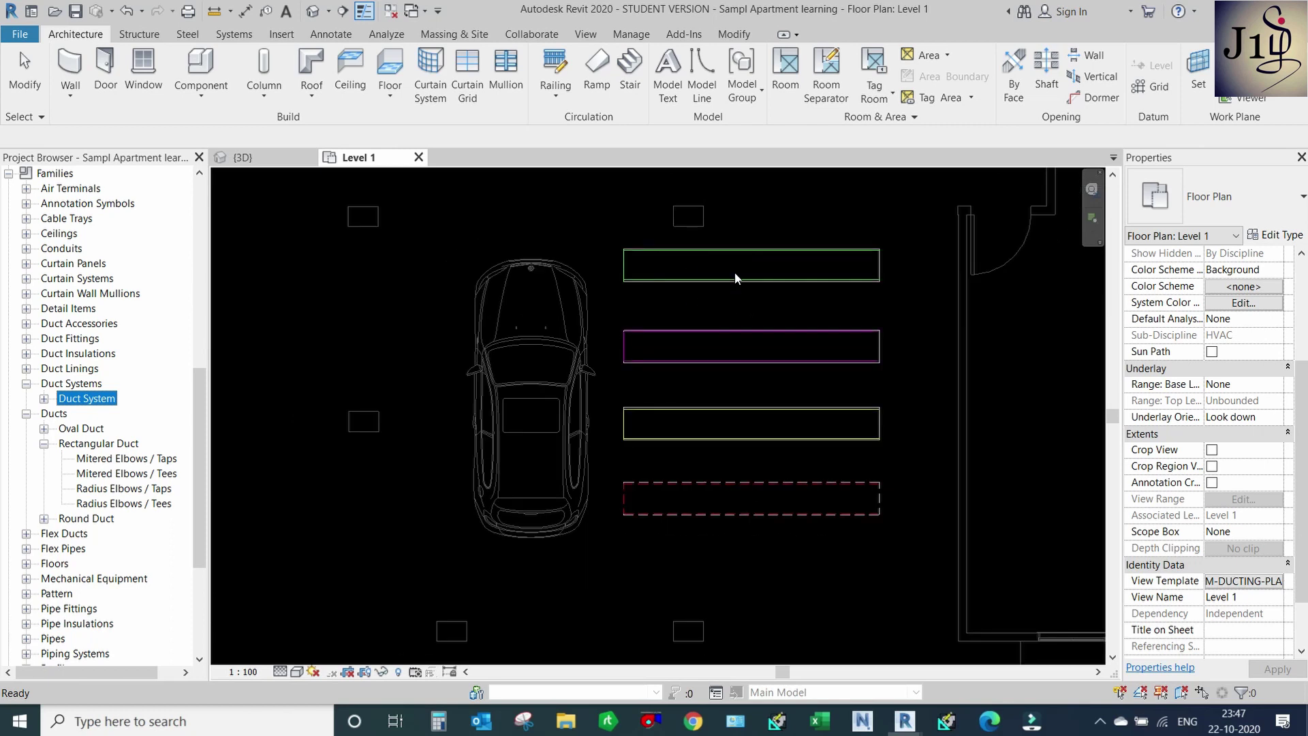
{"action": "scroll", "coordinate": [790, 409], "scroll_direction": "up", "scroll_amount": 1}
{"action": "scroll", "coordinate": [821, 457], "scroll_direction": "up", "scroll_amount": 1}
{"action": "scroll", "coordinate": [828, 471], "scroll_direction": "up", "scroll_amount": 1}
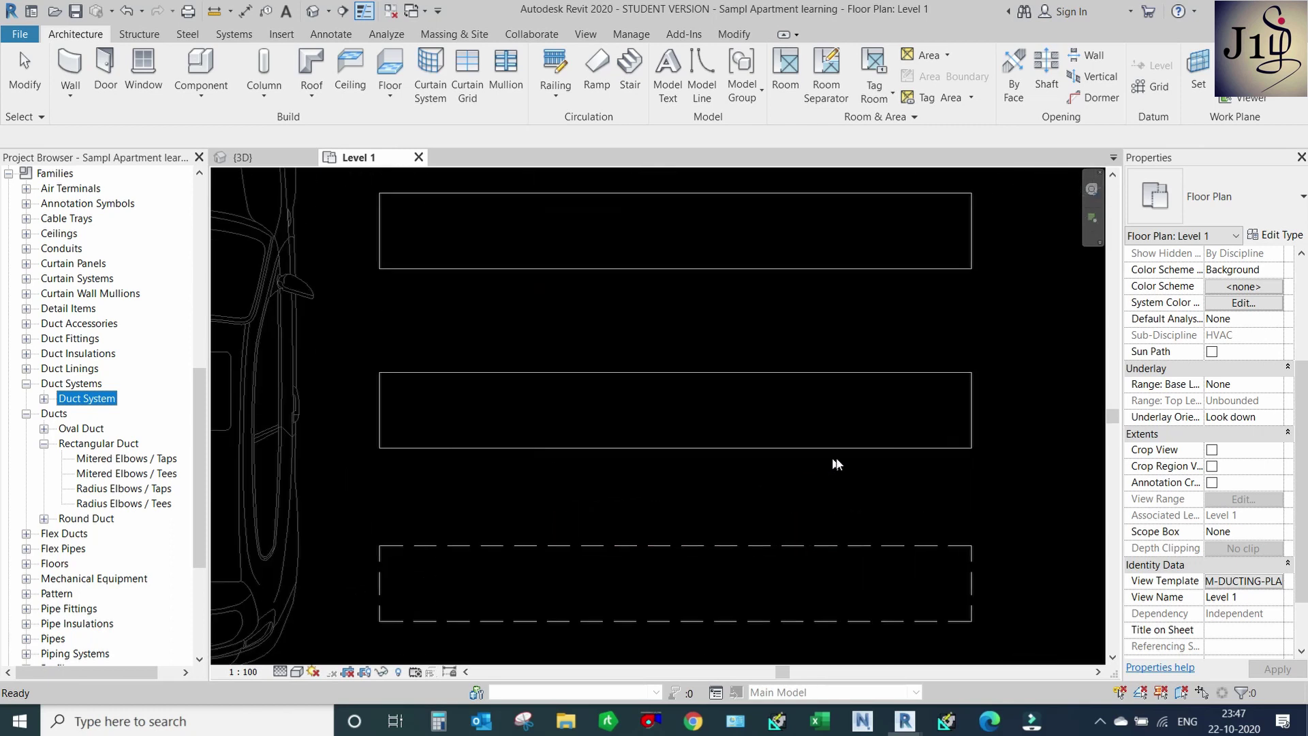
{"action": "scroll", "coordinate": [853, 455], "scroll_direction": "down", "scroll_amount": 3}
{"action": "scroll", "coordinate": [827, 362], "scroll_direction": "down", "scroll_amount": 1}
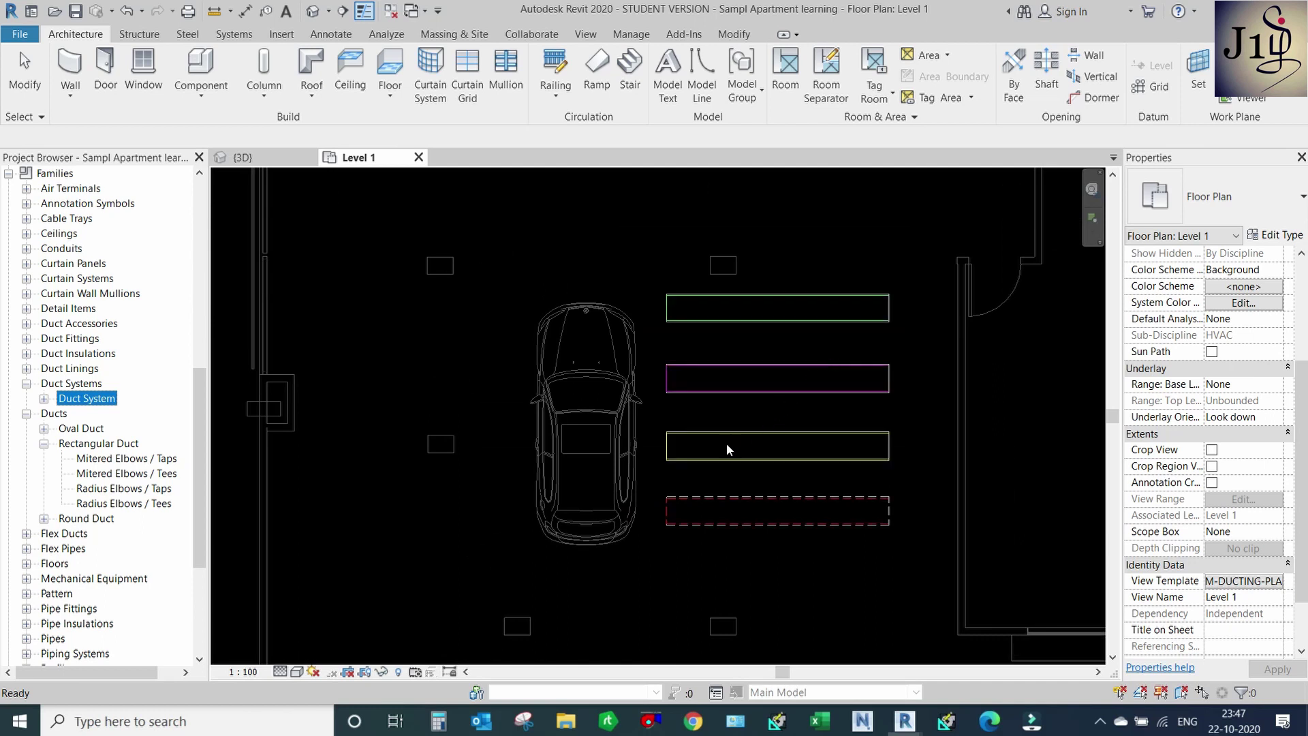
{"action": "scroll", "coordinate": [729, 436], "scroll_direction": "up", "scroll_amount": 1}
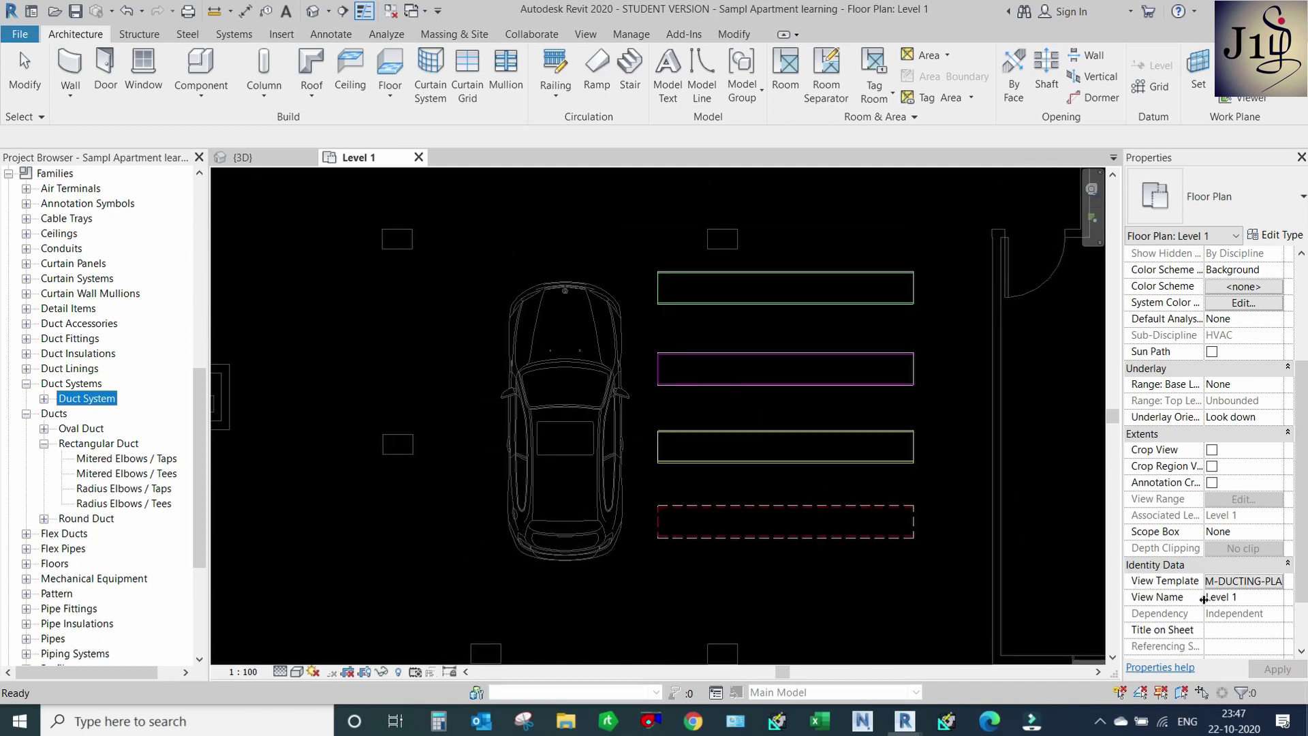
Give the M-DUCTING-RAD filter Hidden pattern lines at weight 2 and preview the dashed duct.
{"action": "left_click", "coordinate": [1241, 584]}
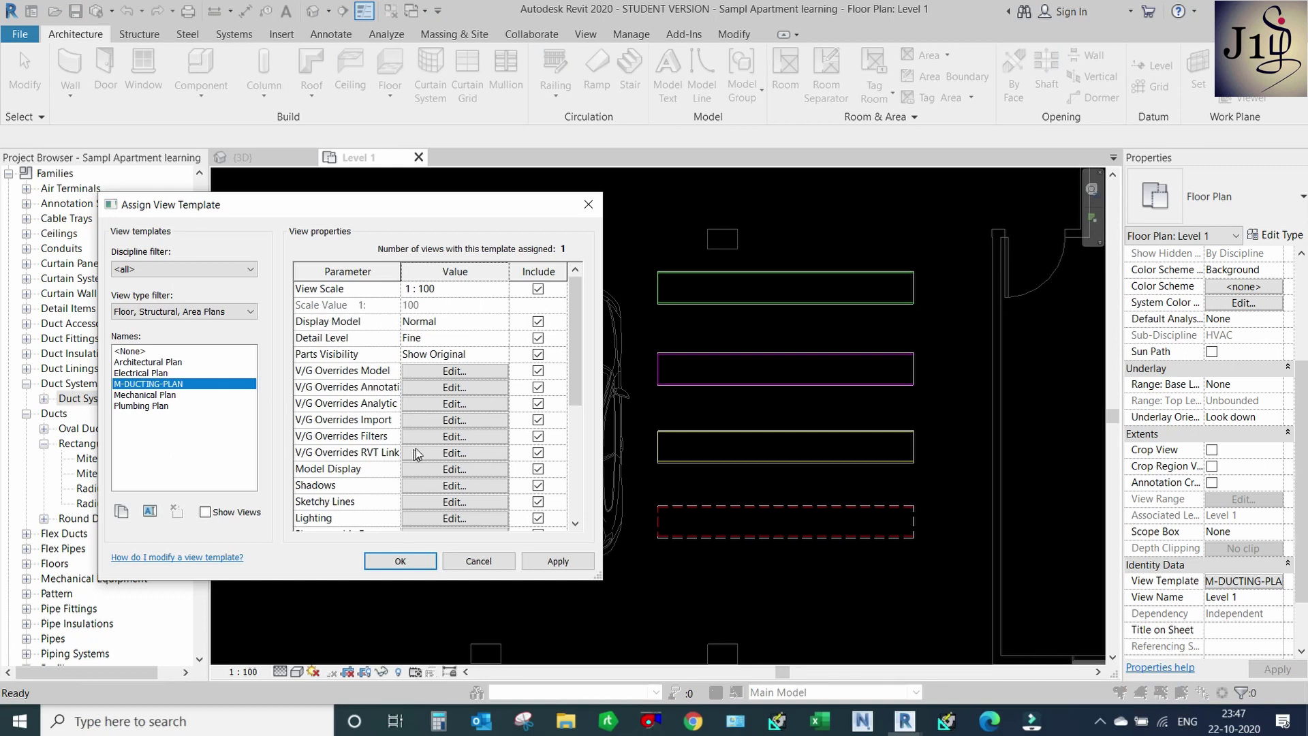
{"action": "left_click", "coordinate": [438, 437]}
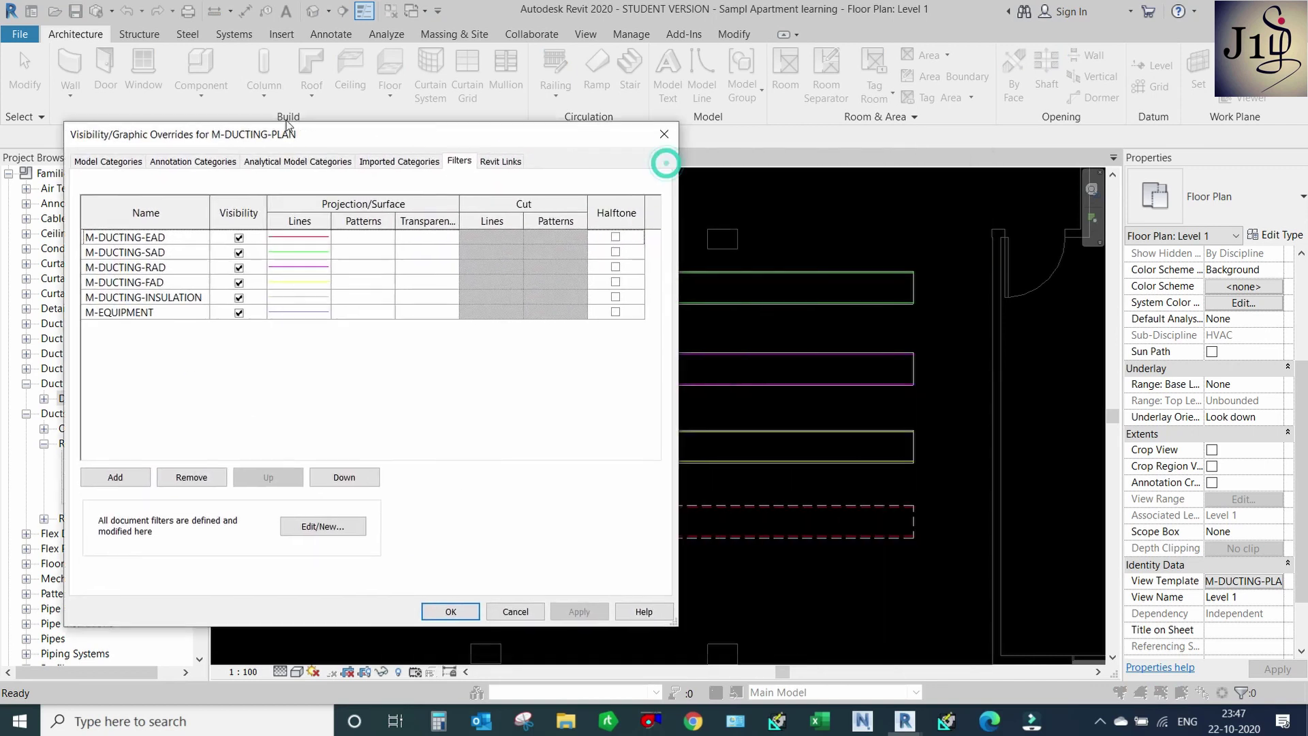
{"action": "left_click_drag", "start_coordinate": [286, 129], "coordinate": [237, 139]}
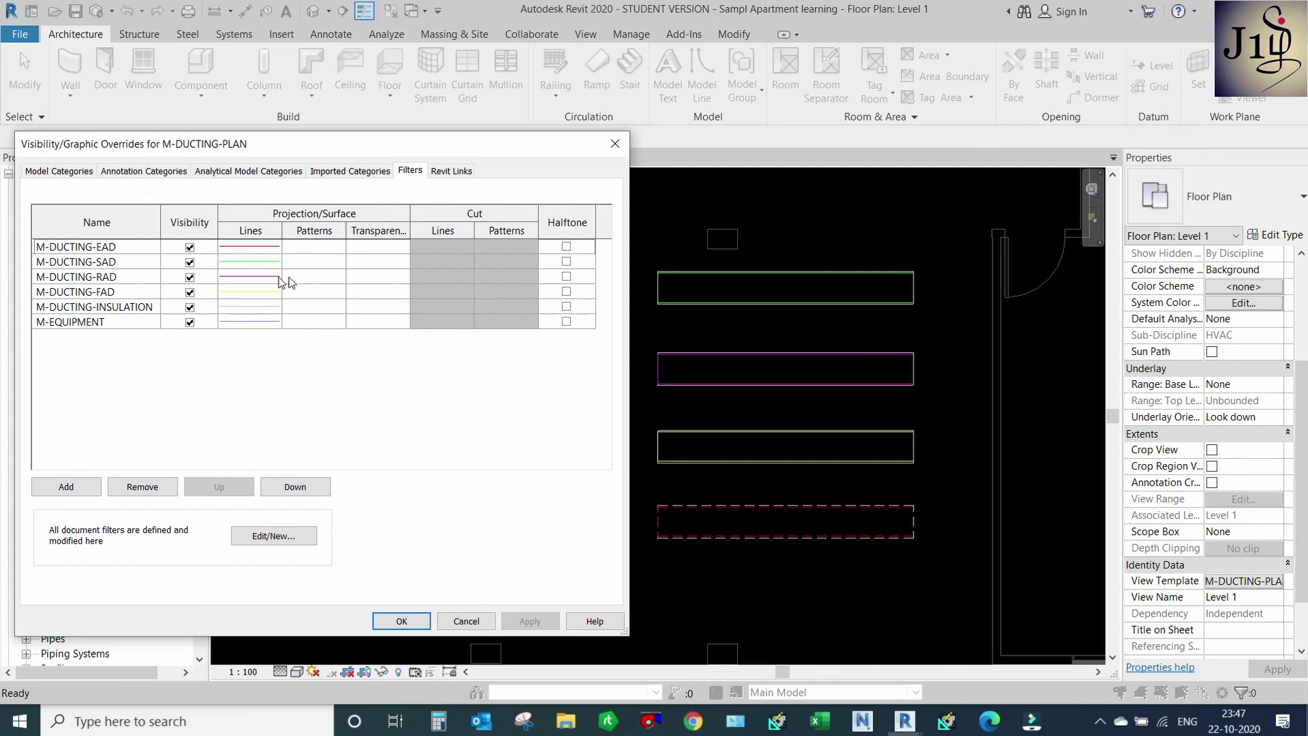
{"action": "left_click", "coordinate": [248, 278]}
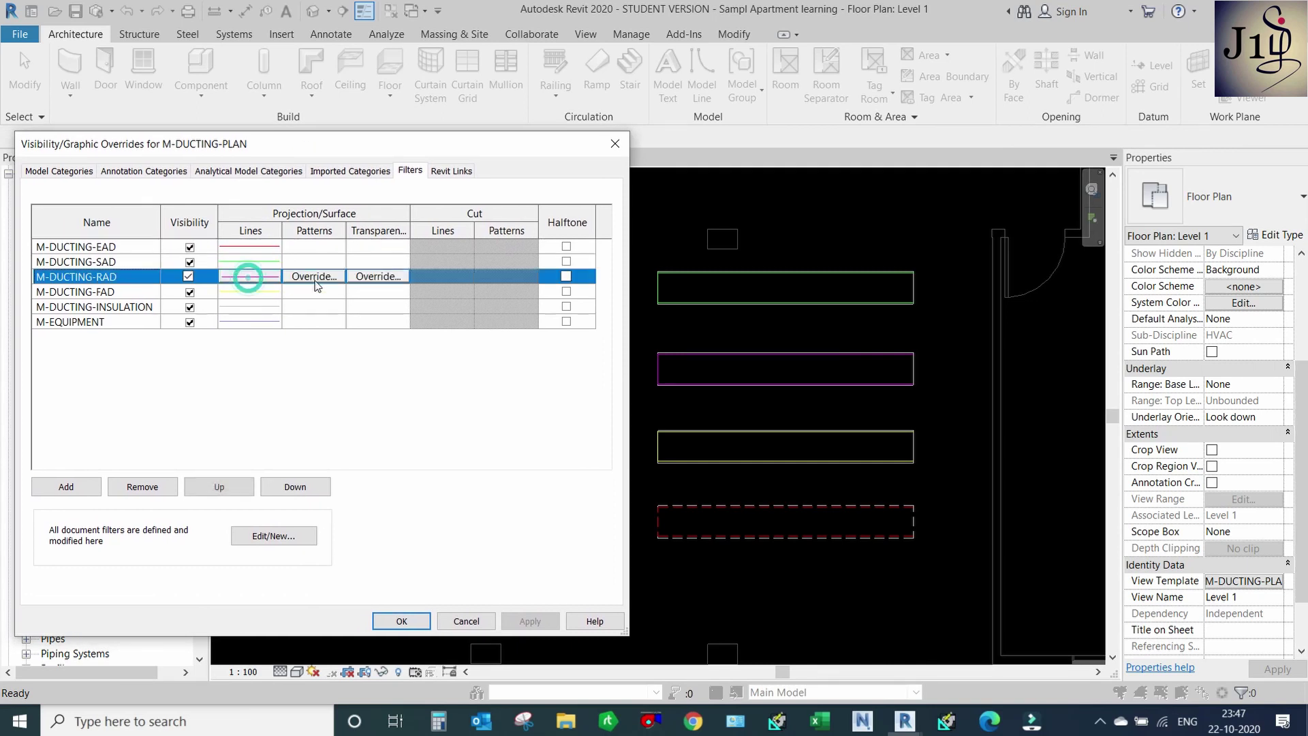
{"action": "left_click", "coordinate": [267, 279]}
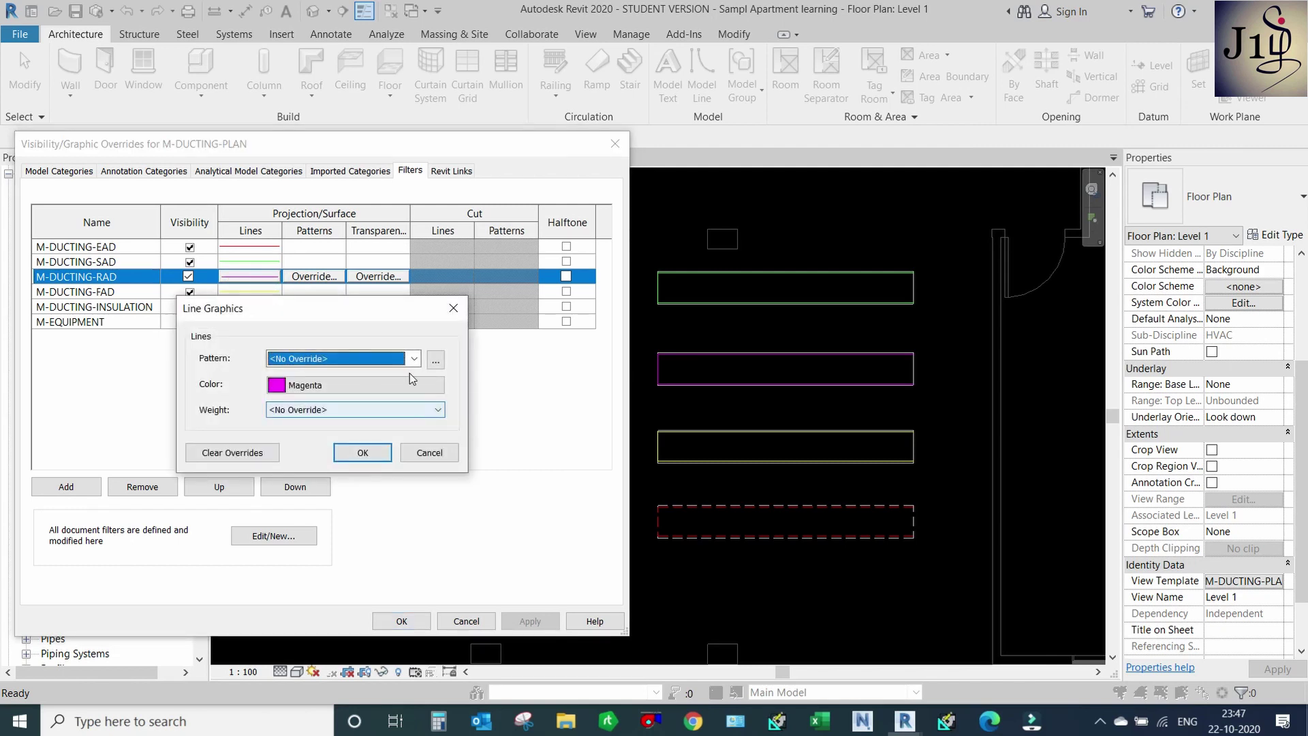
{"action": "left_click", "coordinate": [415, 362]}
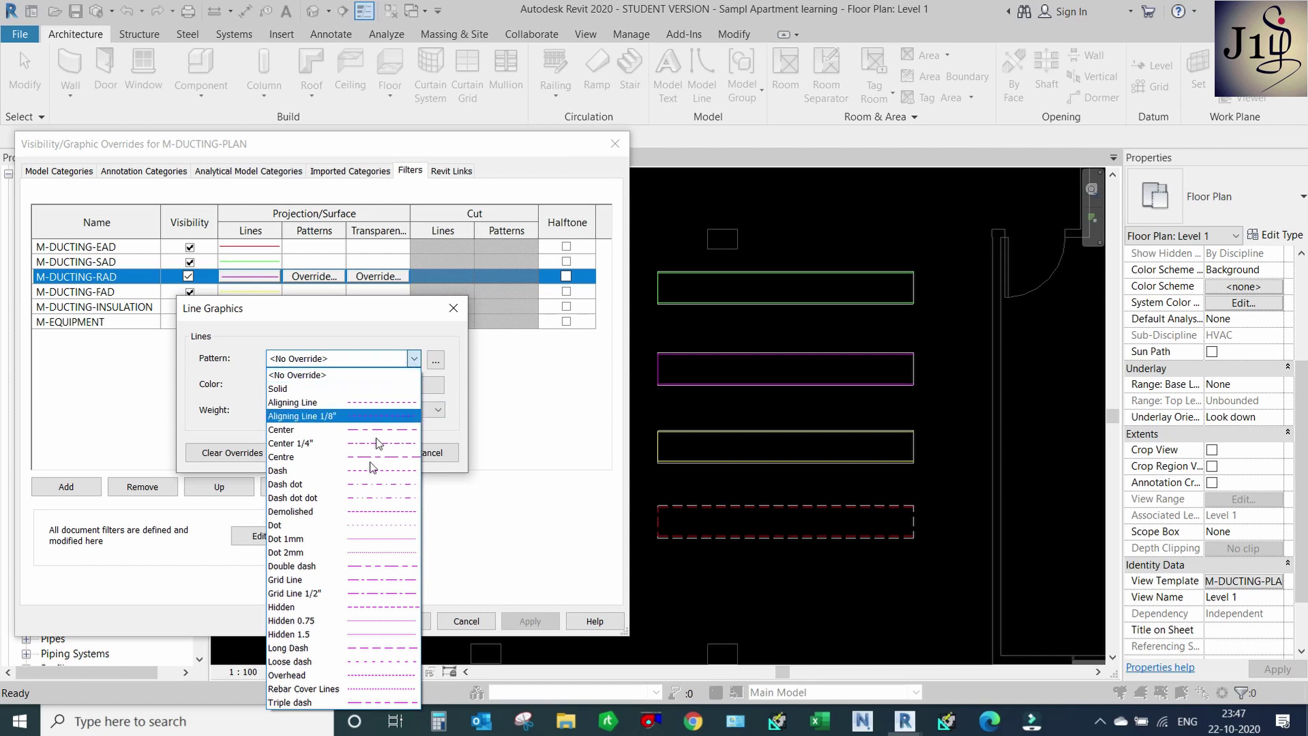
{"action": "left_click", "coordinate": [300, 607]}
{"action": "left_click", "coordinate": [351, 410]}
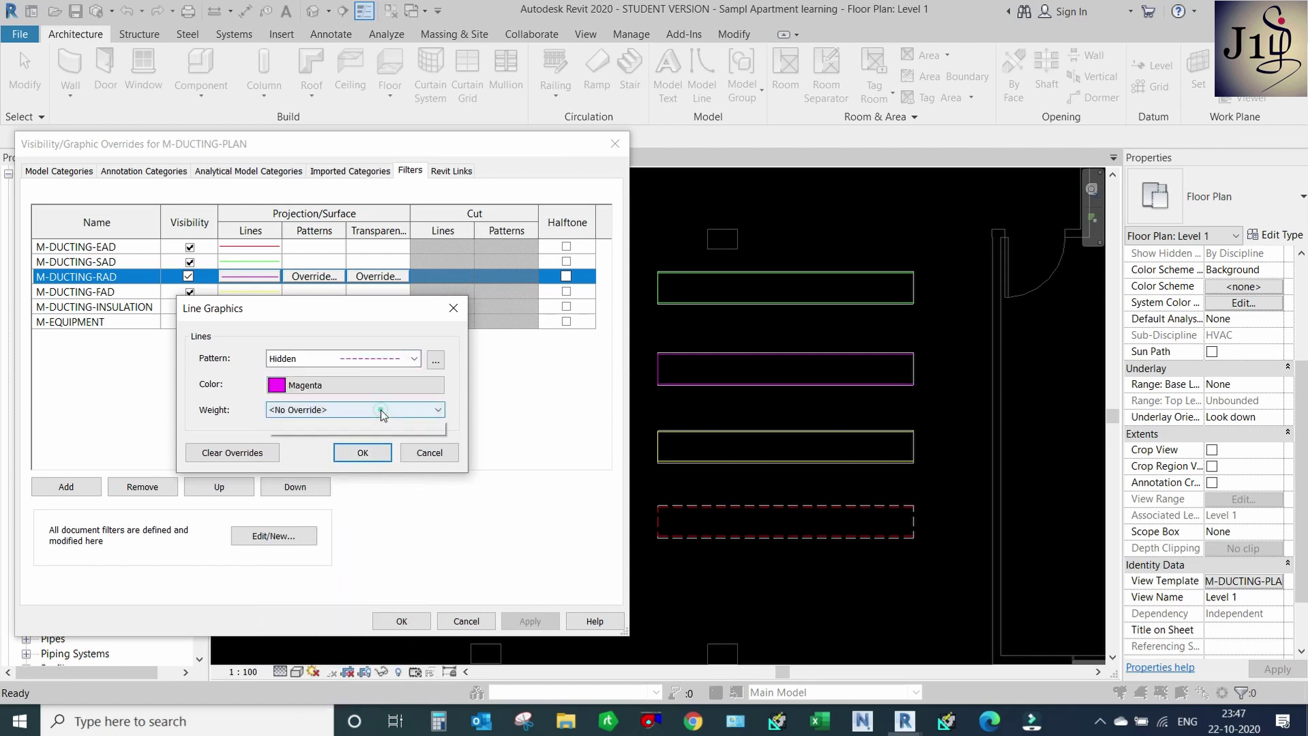
{"action": "left_click", "coordinate": [344, 452]}
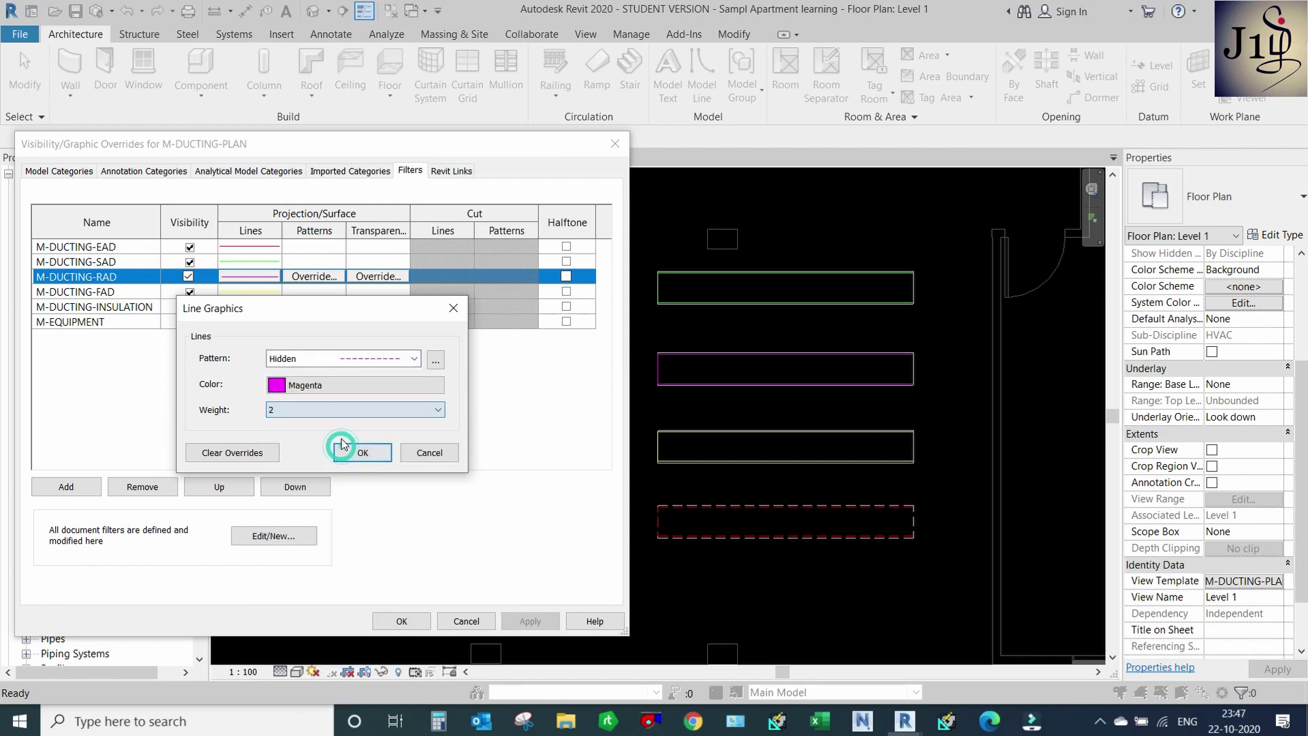
{"action": "left_click", "coordinate": [354, 456]}
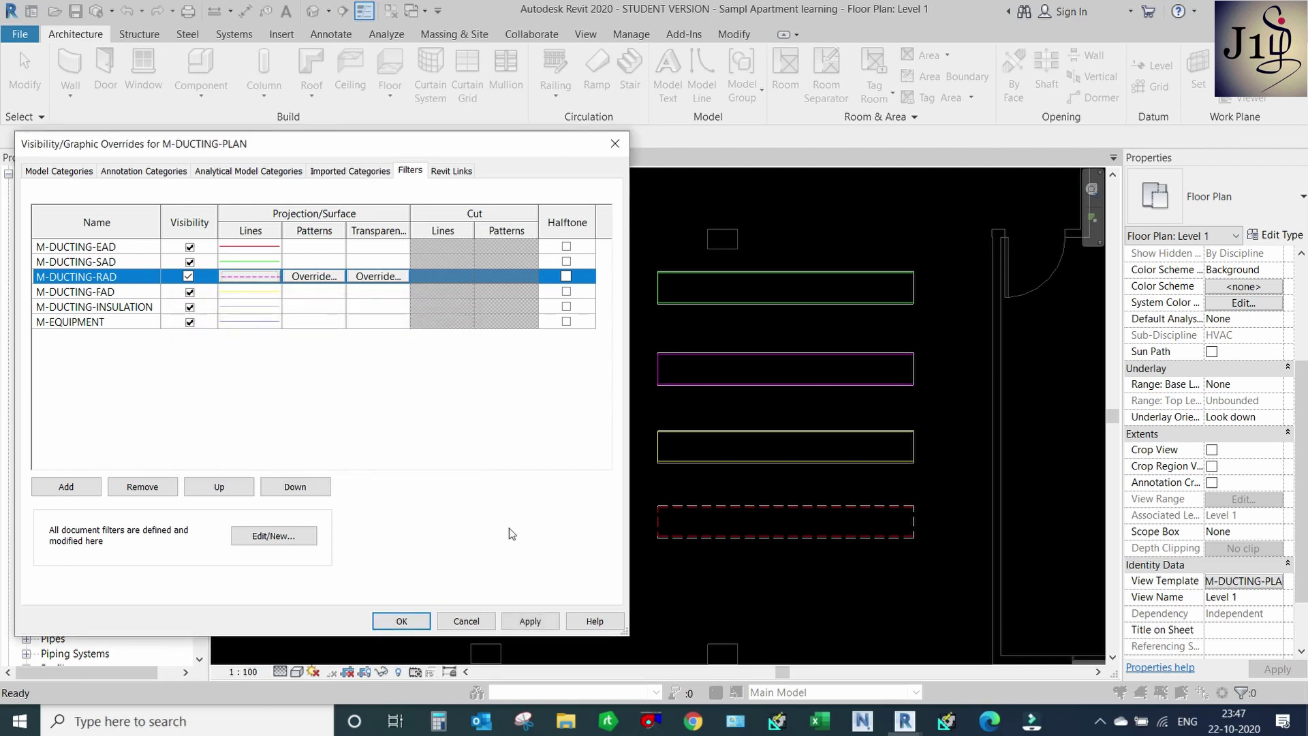
{"action": "left_click", "coordinate": [531, 620]}
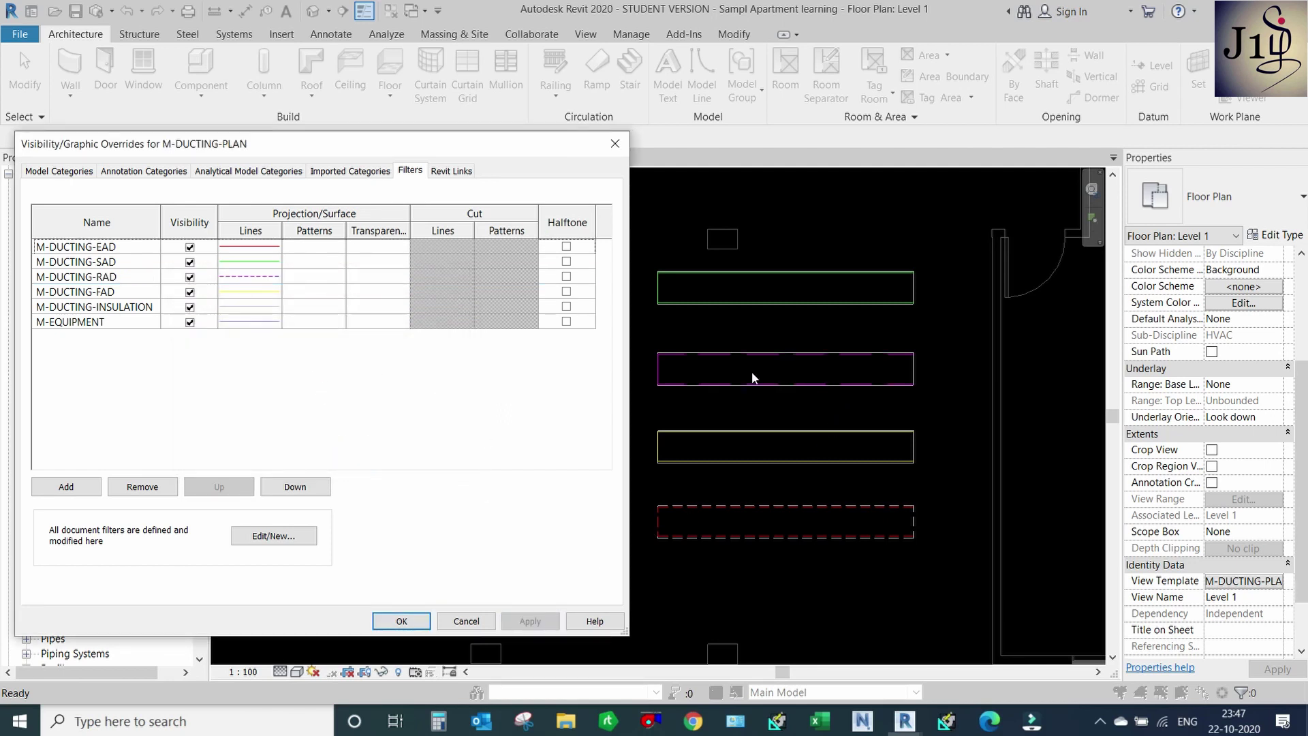
Reduce the M-DUCTING-RAD line weight to 1 and apply it.
{"action": "left_click", "coordinate": [251, 279]}
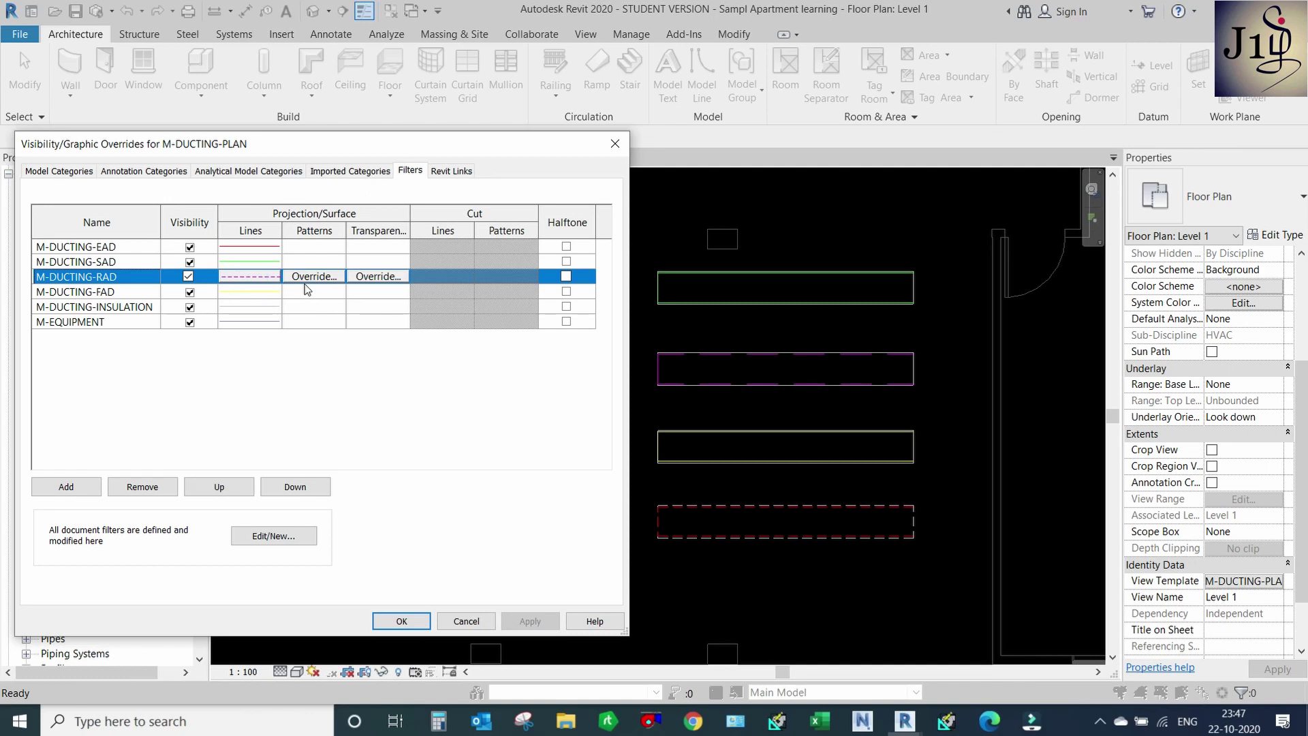
{"action": "left_click", "coordinate": [259, 284]}
{"action": "left_click", "coordinate": [307, 410]}
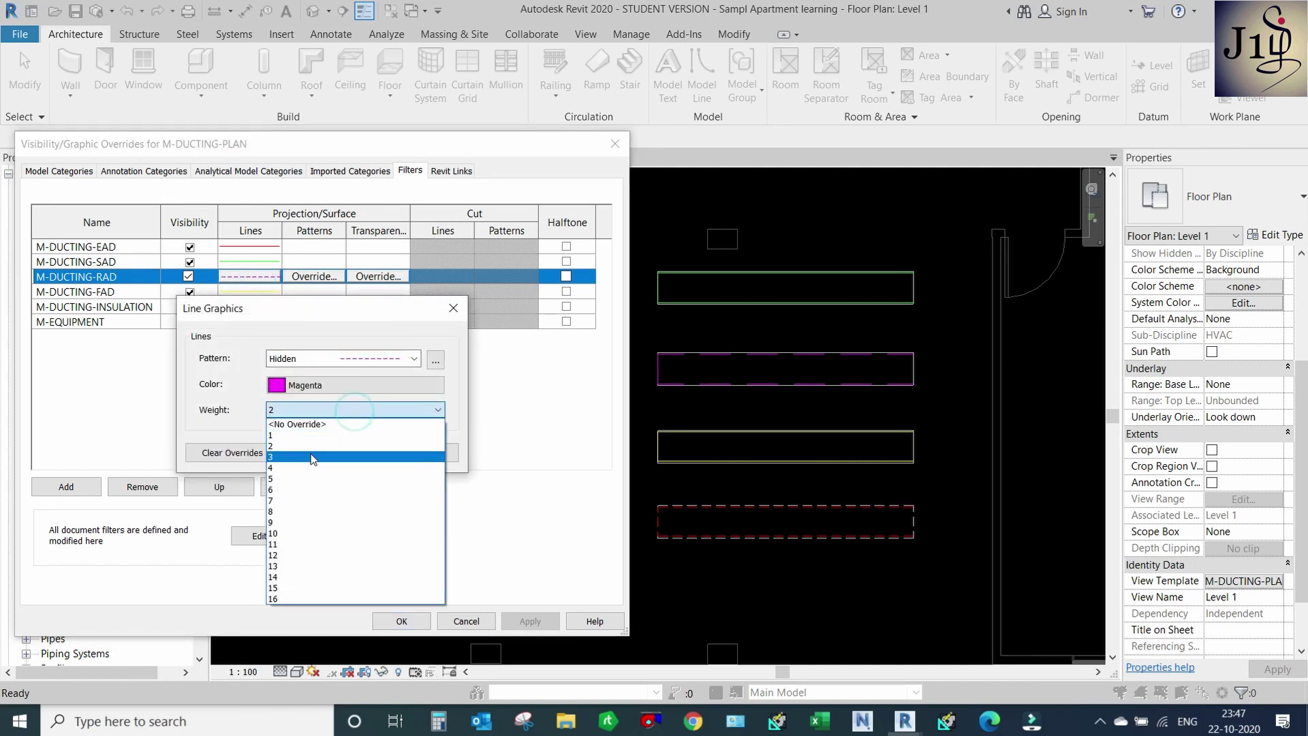
{"action": "left_click", "coordinate": [304, 437]}
{"action": "left_click", "coordinate": [356, 455]}
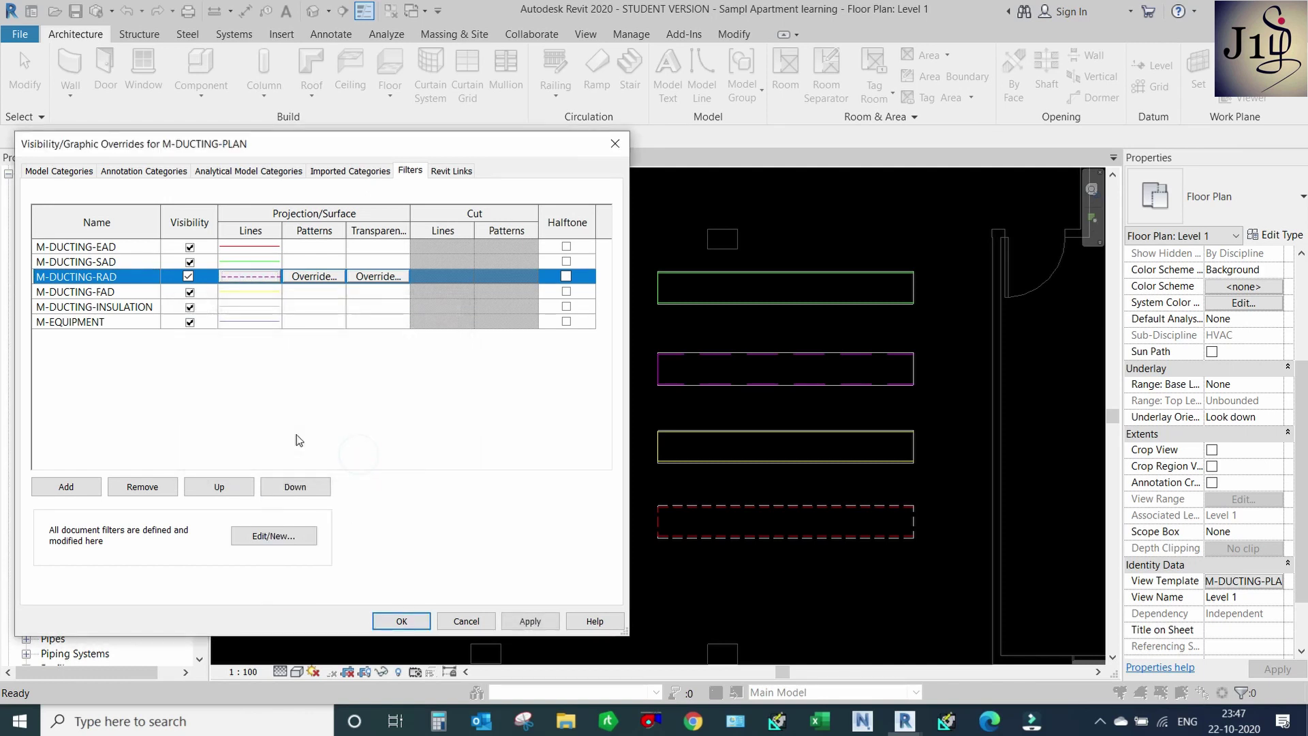
{"action": "left_click", "coordinate": [529, 621]}
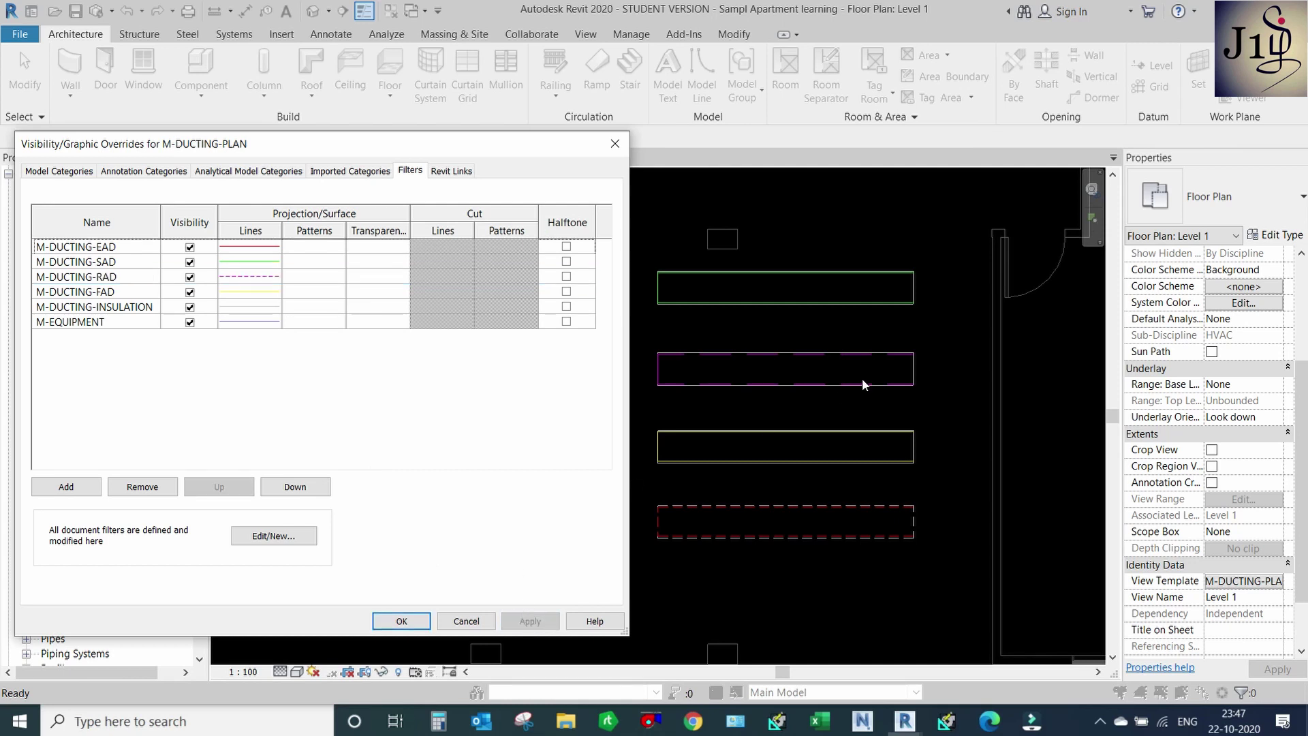
{"action": "left_click", "coordinate": [401, 621]}
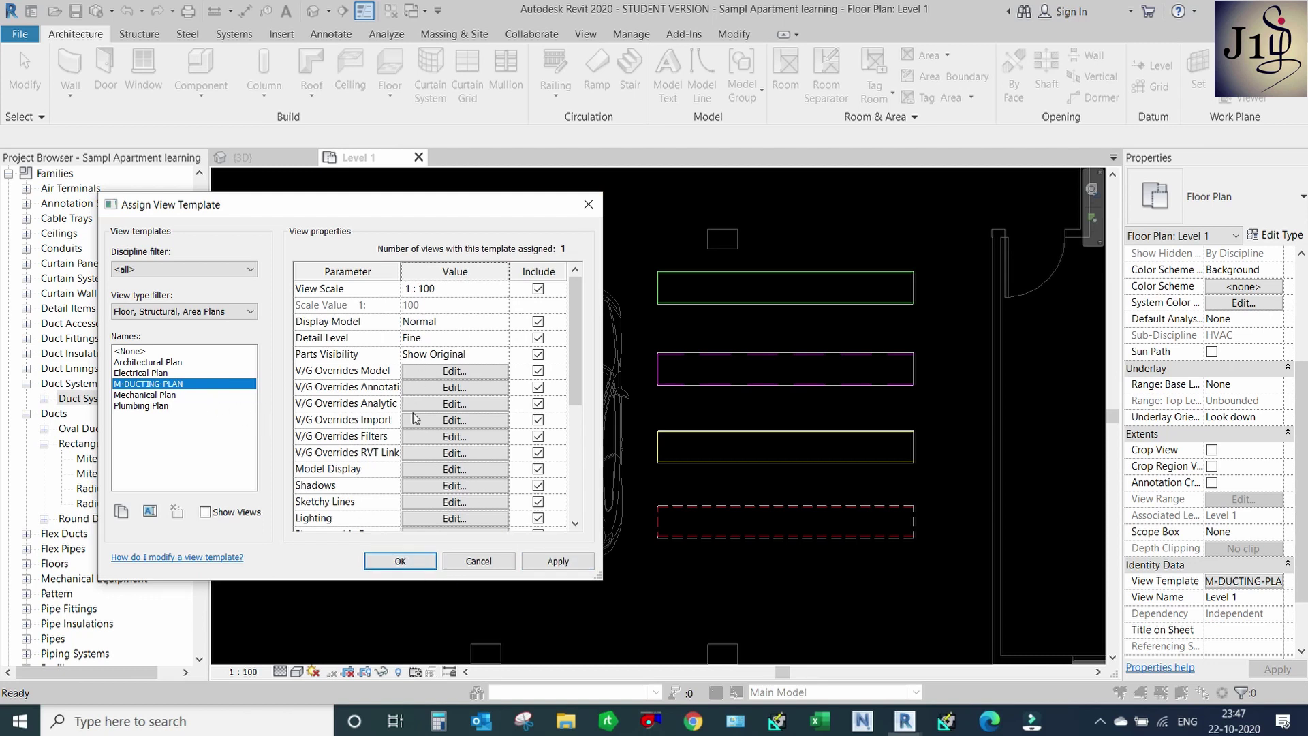
Set the M-DUCTING-INSULATION filter lines to the Hidden 1.5 pattern at weight 1 and apply.
{"action": "left_click", "coordinate": [424, 437]}
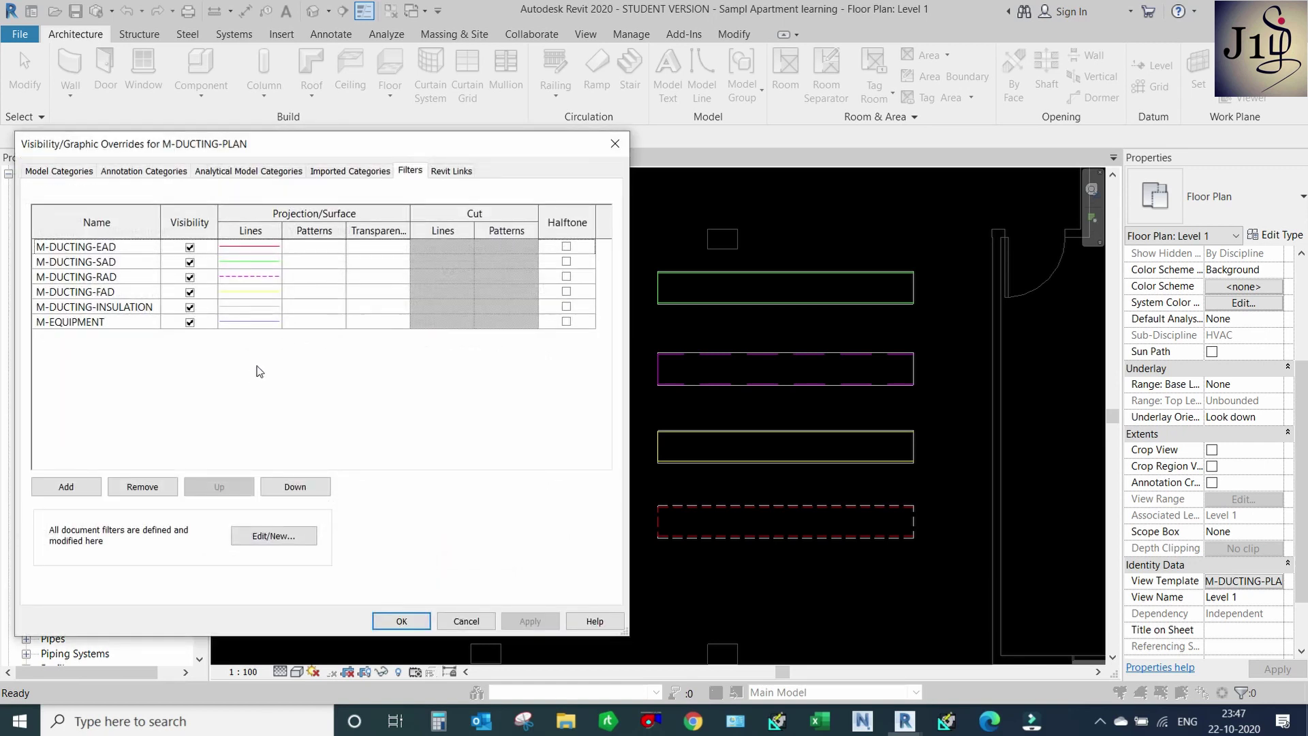
{"action": "left_click", "coordinate": [139, 306]}
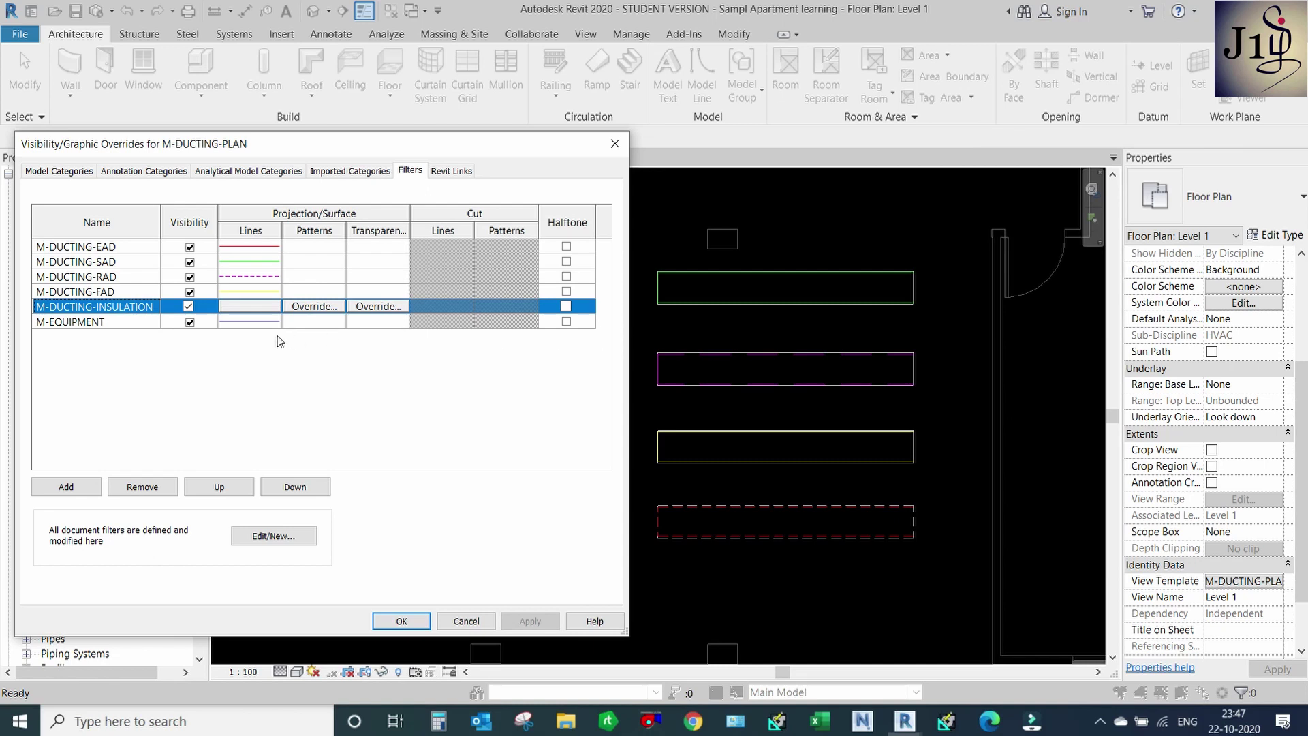
{"action": "left_click", "coordinate": [254, 308]}
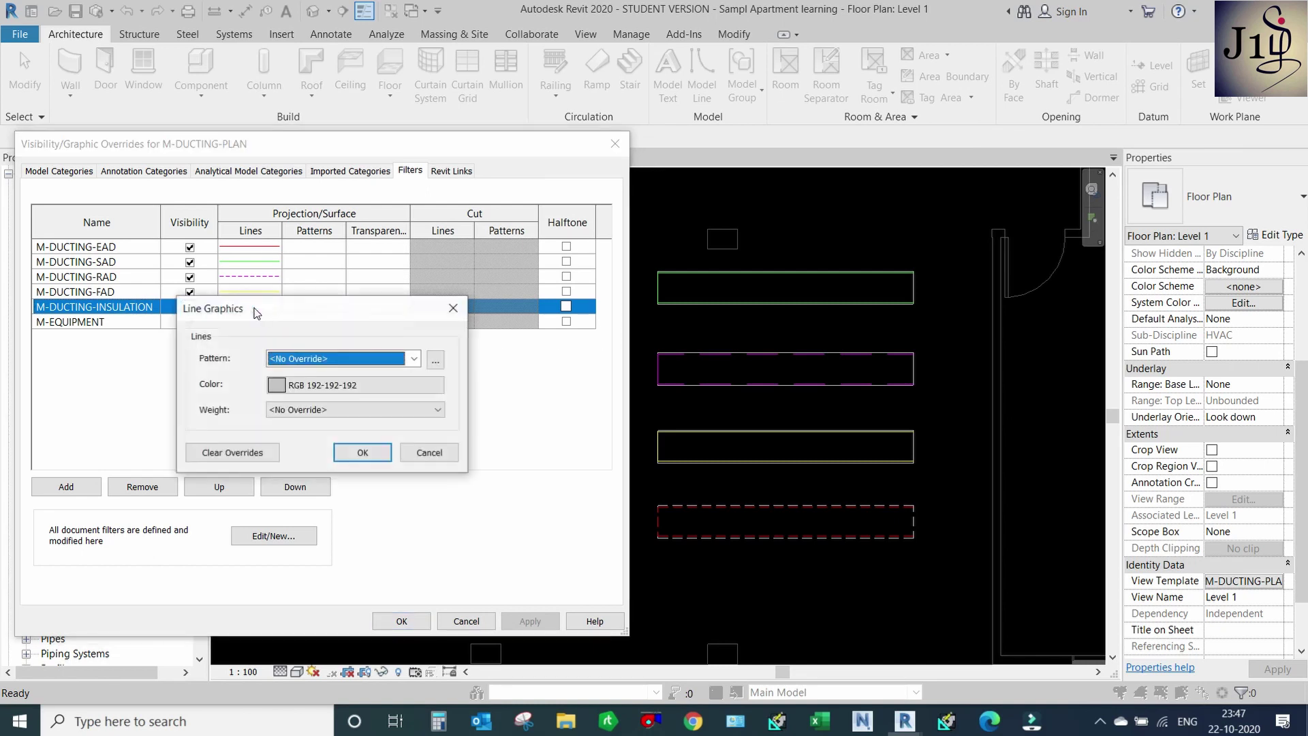
{"action": "left_click", "coordinate": [414, 359]}
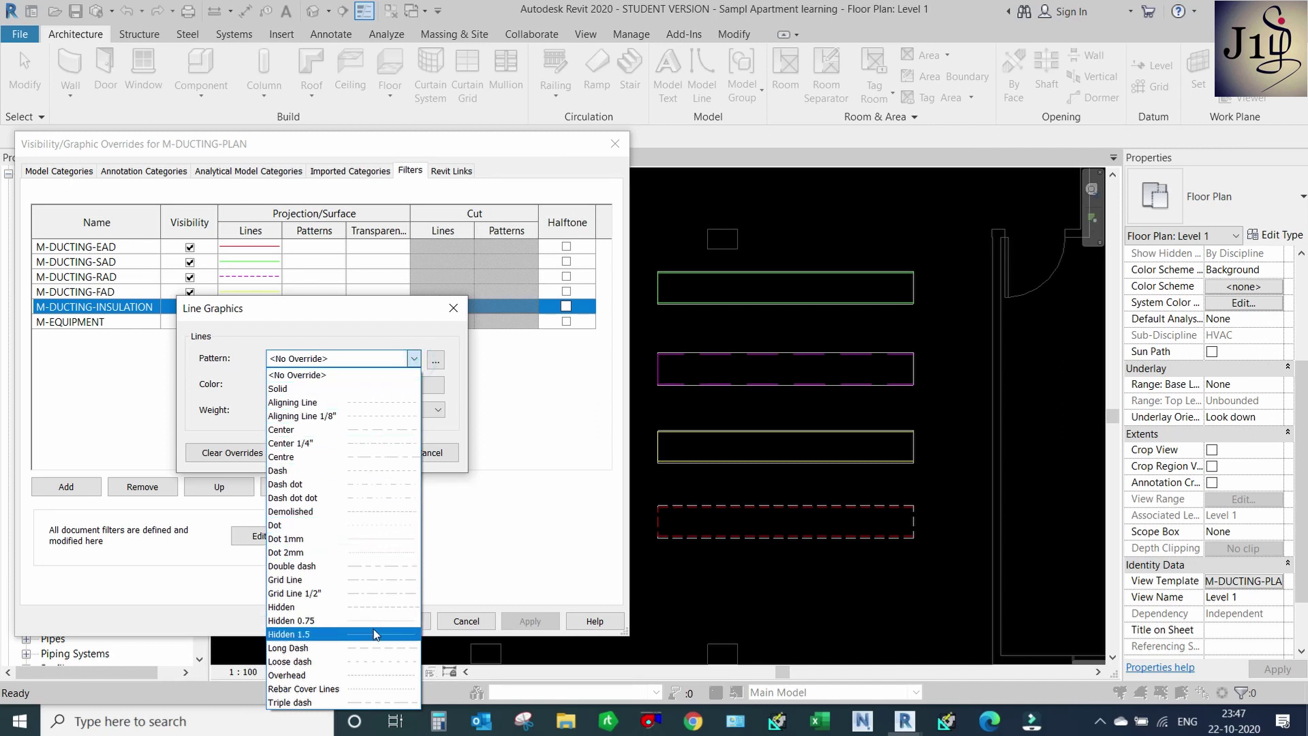
{"action": "left_click", "coordinate": [373, 634]}
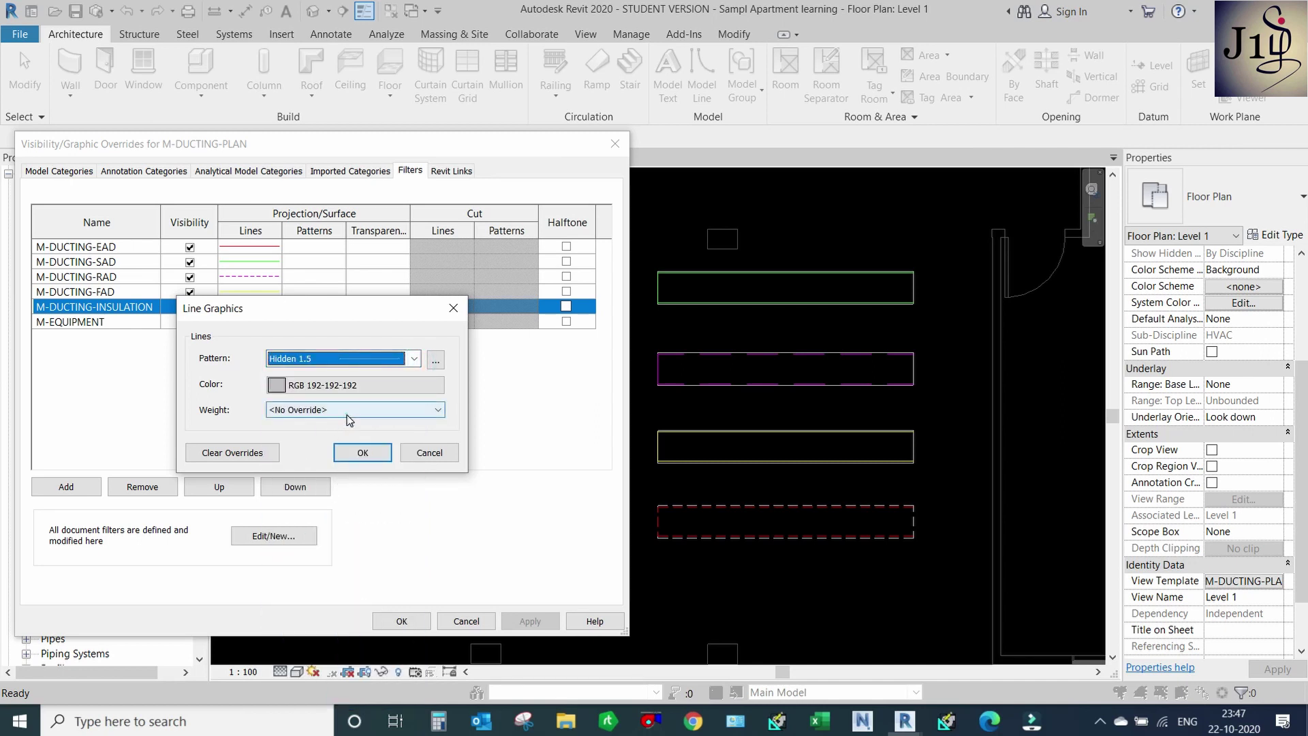
{"action": "left_click", "coordinate": [356, 410]}
{"action": "left_click", "coordinate": [331, 436]}
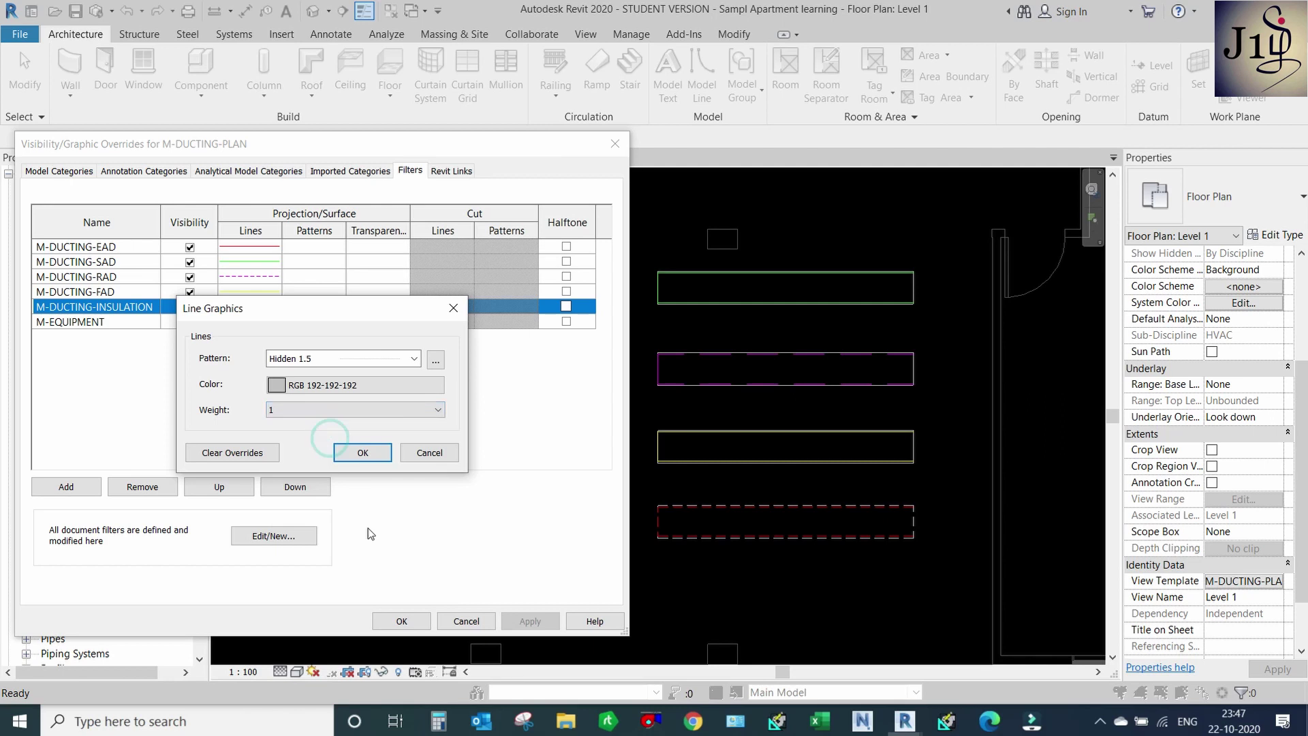
{"action": "left_click", "coordinate": [362, 454]}
{"action": "left_click", "coordinate": [529, 627]}
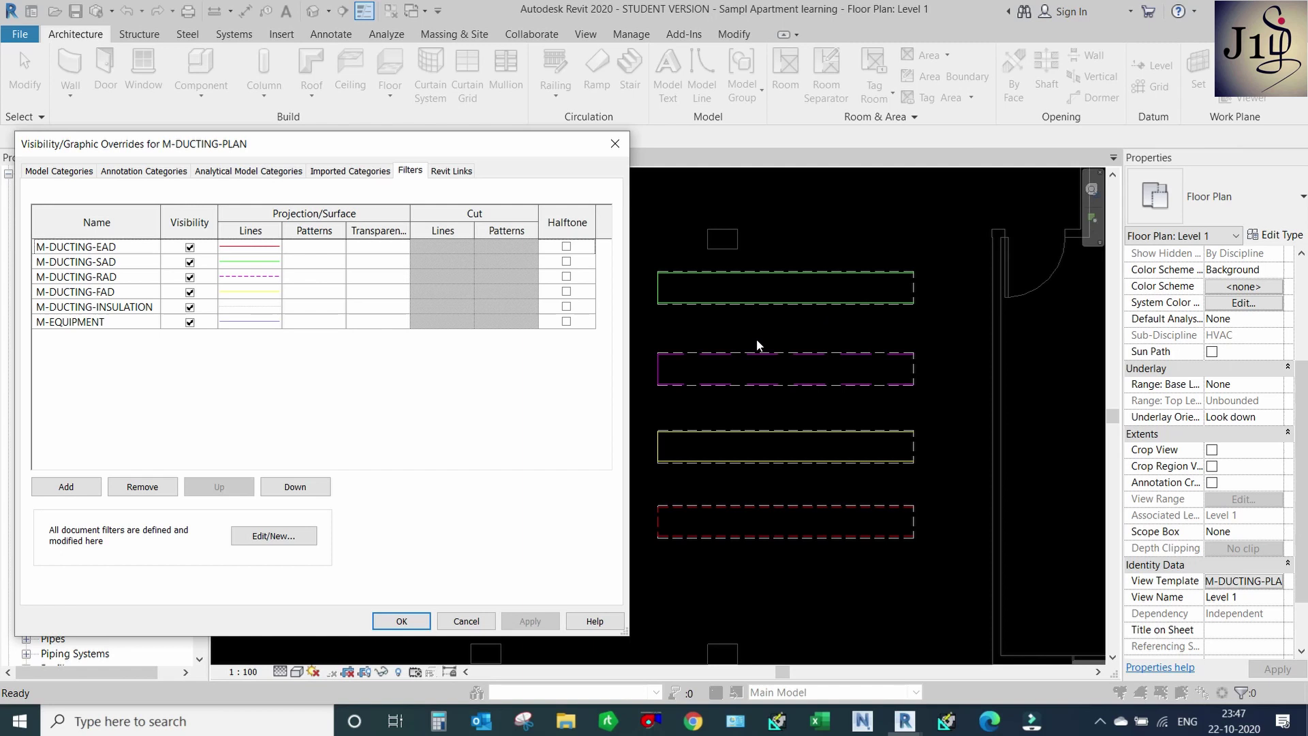
{"action": "left_click", "coordinate": [404, 621]}
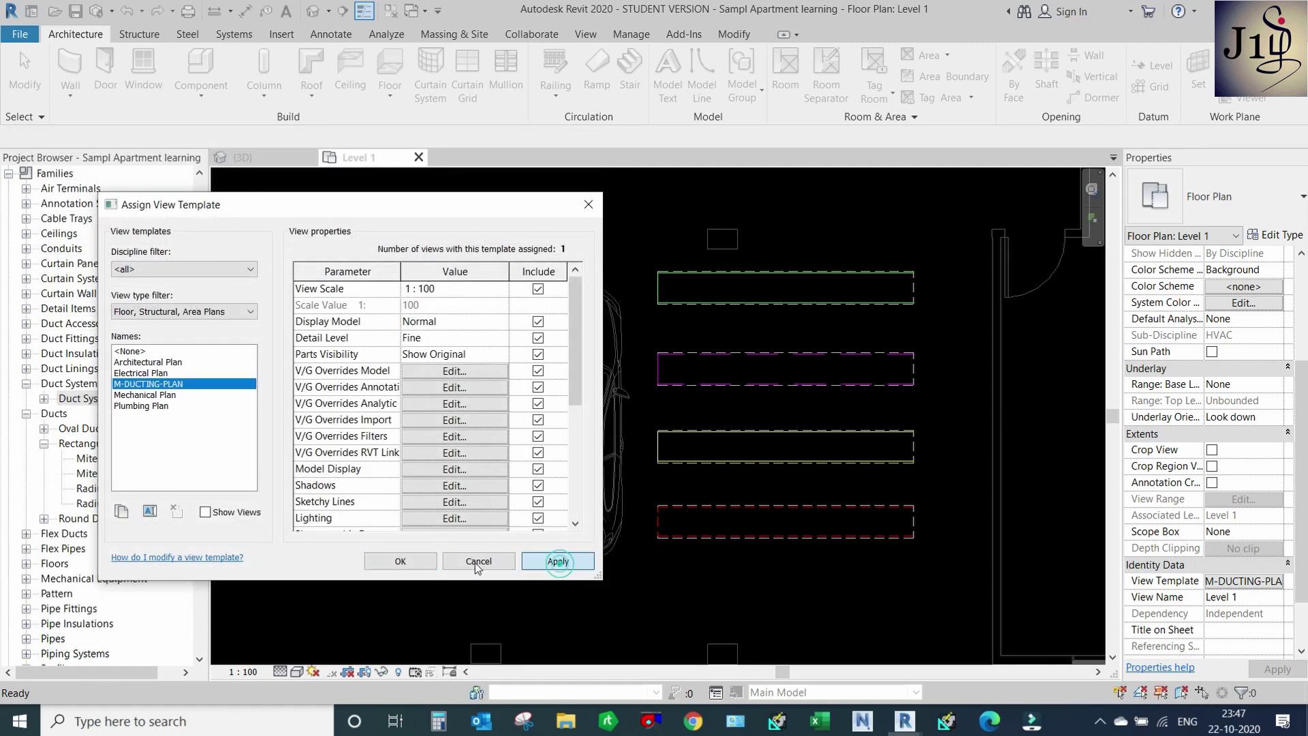
Apply the template to the Level 1 plan and switch to the {3D} view.
{"action": "left_click", "coordinate": [404, 560]}
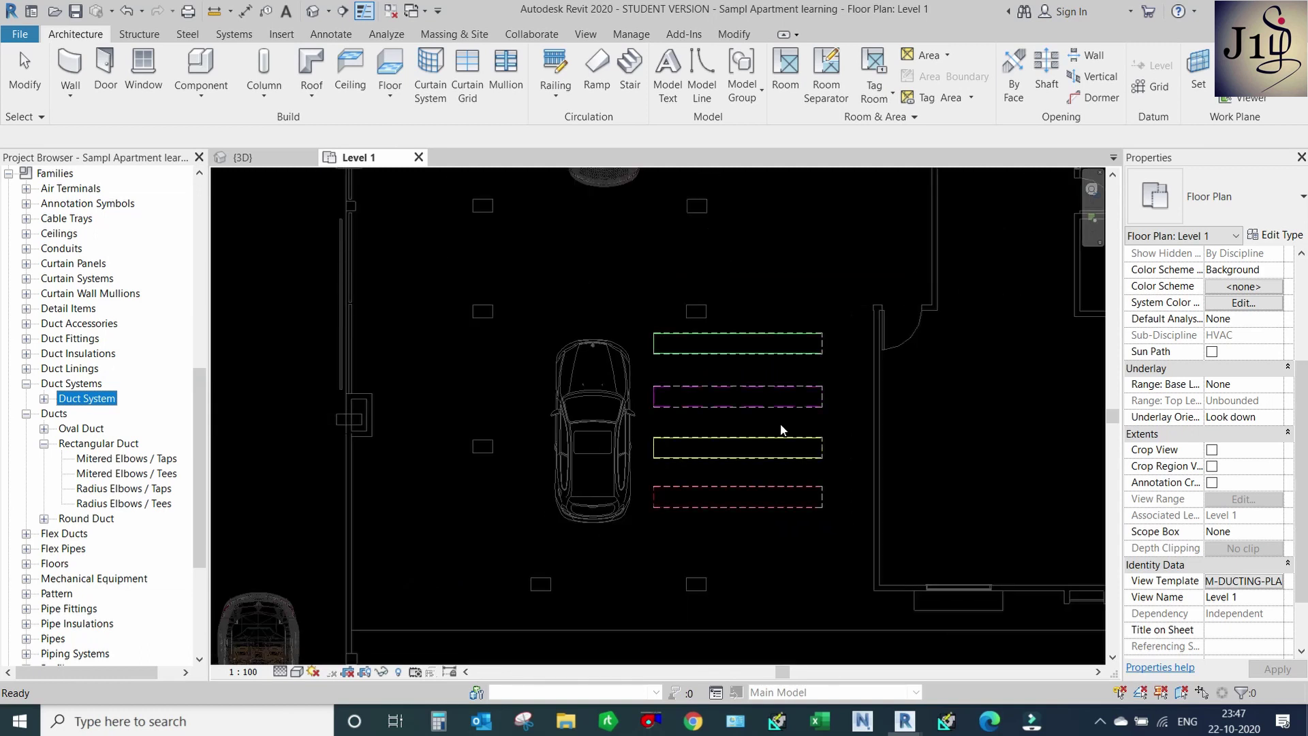
{"action": "scroll", "coordinate": [766, 443], "scroll_direction": "up", "scroll_amount": 2}
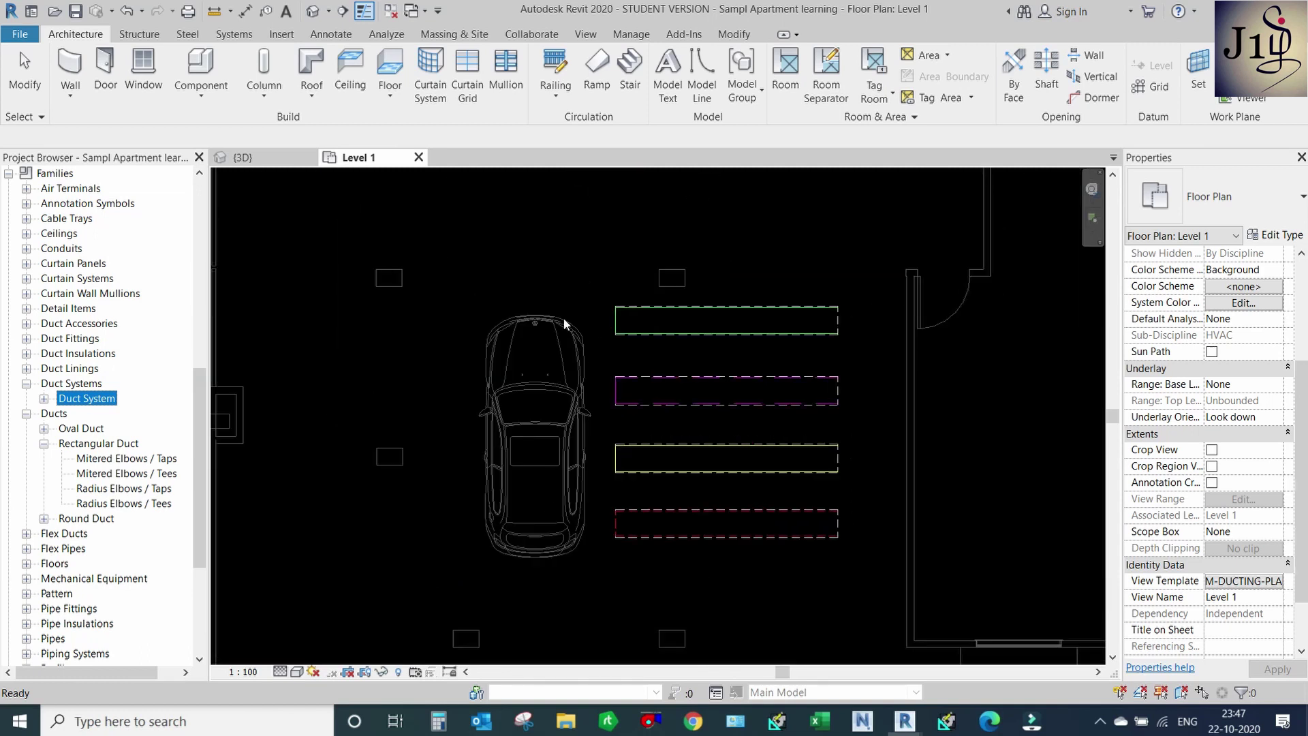
{"action": "left_click", "coordinate": [273, 159]}
{"action": "scroll", "coordinate": [676, 413], "scroll_direction": "up", "scroll_amount": 4}
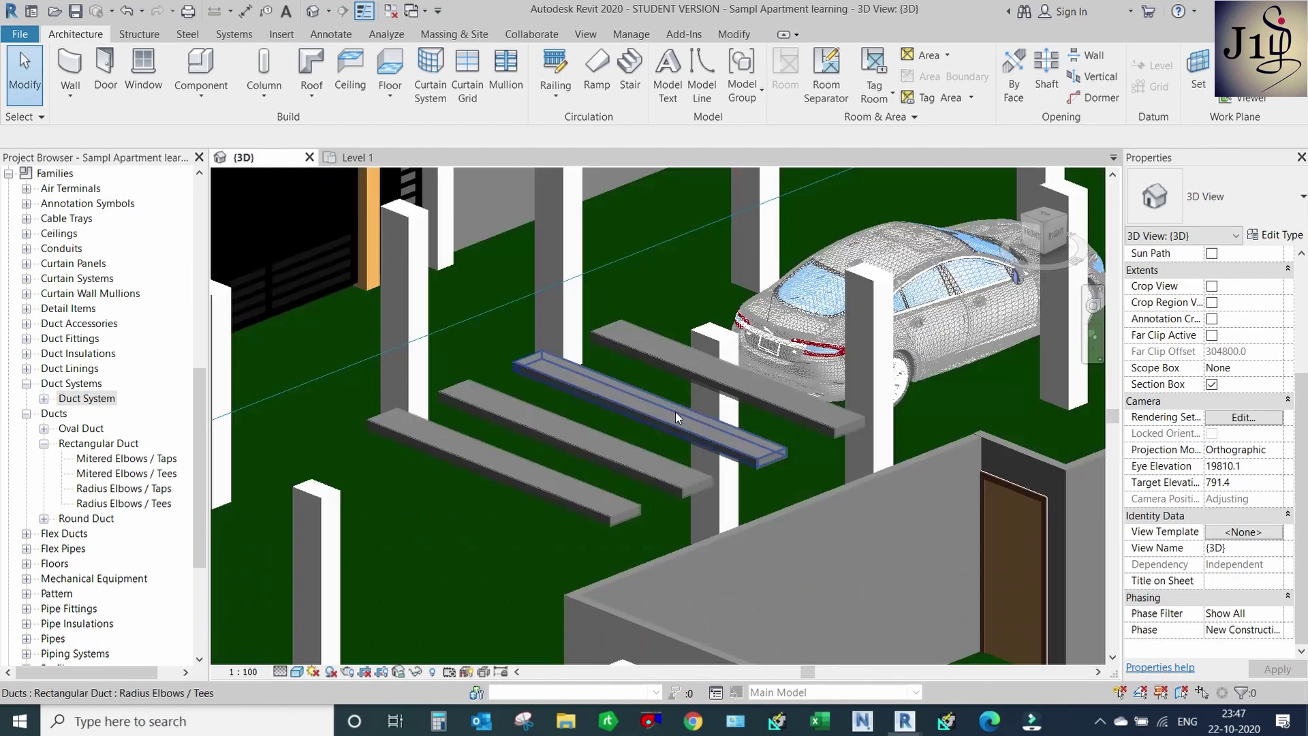
{"action": "scroll", "coordinate": [676, 413], "scroll_direction": "up", "scroll_amount": 2}
{"action": "scroll", "coordinate": [687, 445], "scroll_direction": "down", "scroll_amount": 3}
{"action": "scroll", "coordinate": [516, 344], "scroll_direction": "up", "scroll_amount": 2}
{"action": "scroll", "coordinate": [515, 338], "scroll_direction": "down", "scroll_amount": 2}
Tile the 3D view beside the Level 1 plan with WT and orbit and zoom to inspect the ducts.
{"action": "key", "text": "w"}
{"action": "key", "text": "t"}
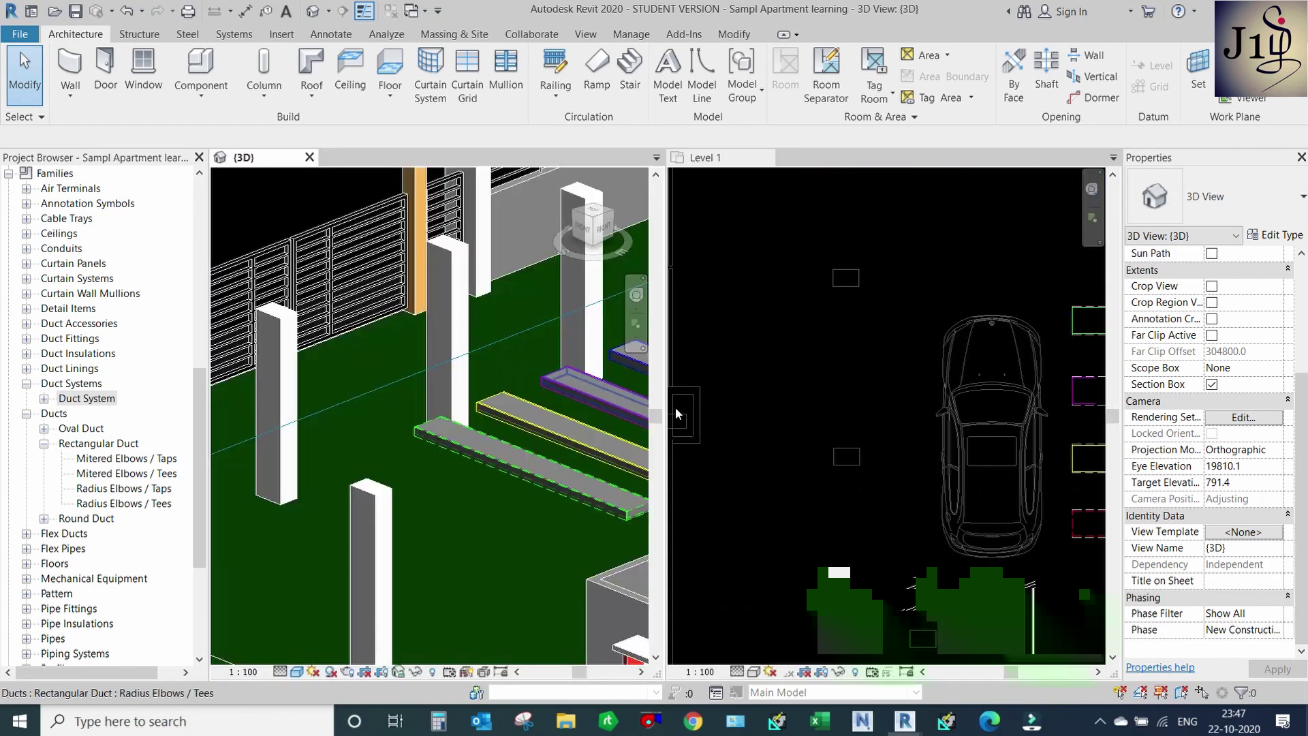
{"action": "scroll", "coordinate": [314, 457], "scroll_direction": "down", "scroll_amount": 3}
{"action": "scroll", "coordinate": [398, 459], "scroll_direction": "up", "scroll_amount": 2}
{"action": "scroll", "coordinate": [422, 449], "scroll_direction": "up", "scroll_amount": 2}
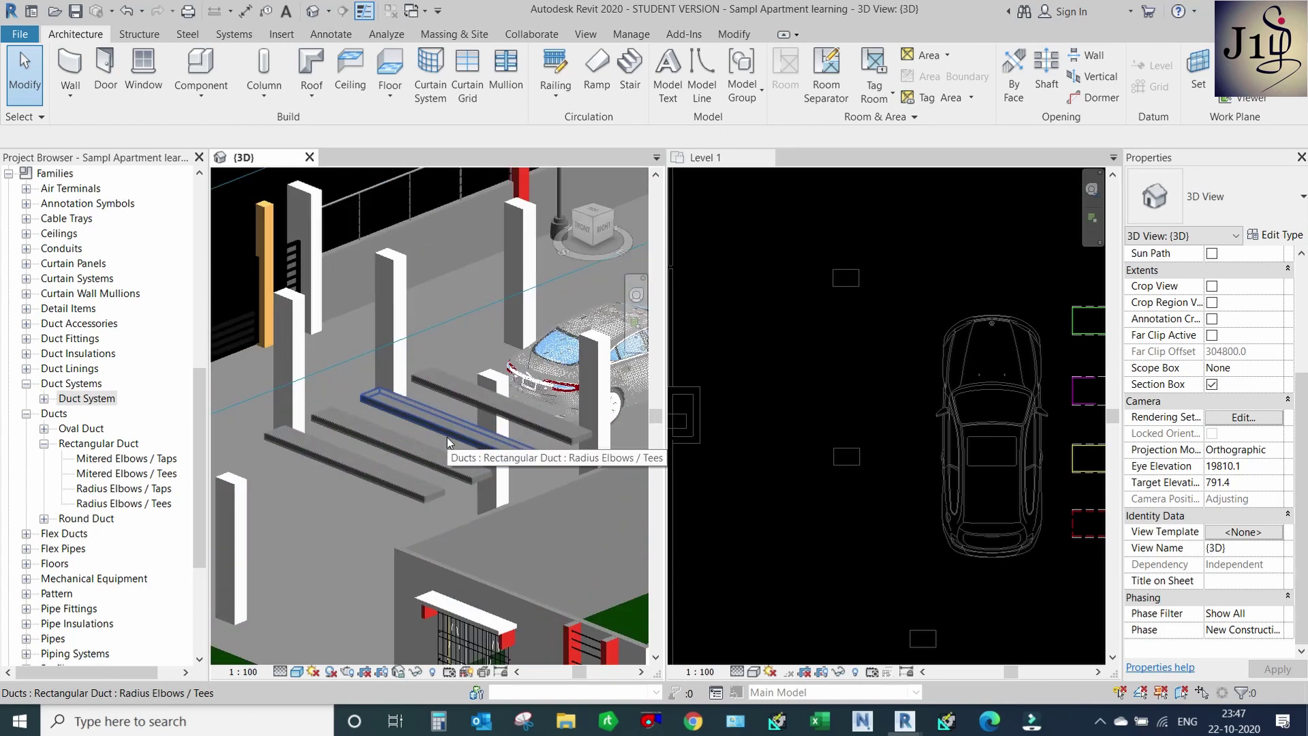
{"action": "left_click", "coordinate": [402, 455]}
{"action": "scroll", "coordinate": [402, 455], "scroll_direction": "down", "scroll_amount": 2}
{"action": "mouse_move", "coordinate": [402, 455]}
{"action": "middle_mouse_down", "text": "shift"}
{"action": "mouse_move", "coordinate": [415, 479]}
{"action": "mouse_move", "coordinate": [436, 443]}
{"action": "middle_mouse_up", "text": "shift"}
{"action": "scroll", "coordinate": [414, 479], "scroll_direction": "up", "scroll_amount": 3}
{"action": "scroll", "coordinate": [414, 479], "scroll_direction": "down", "scroll_amount": 2}
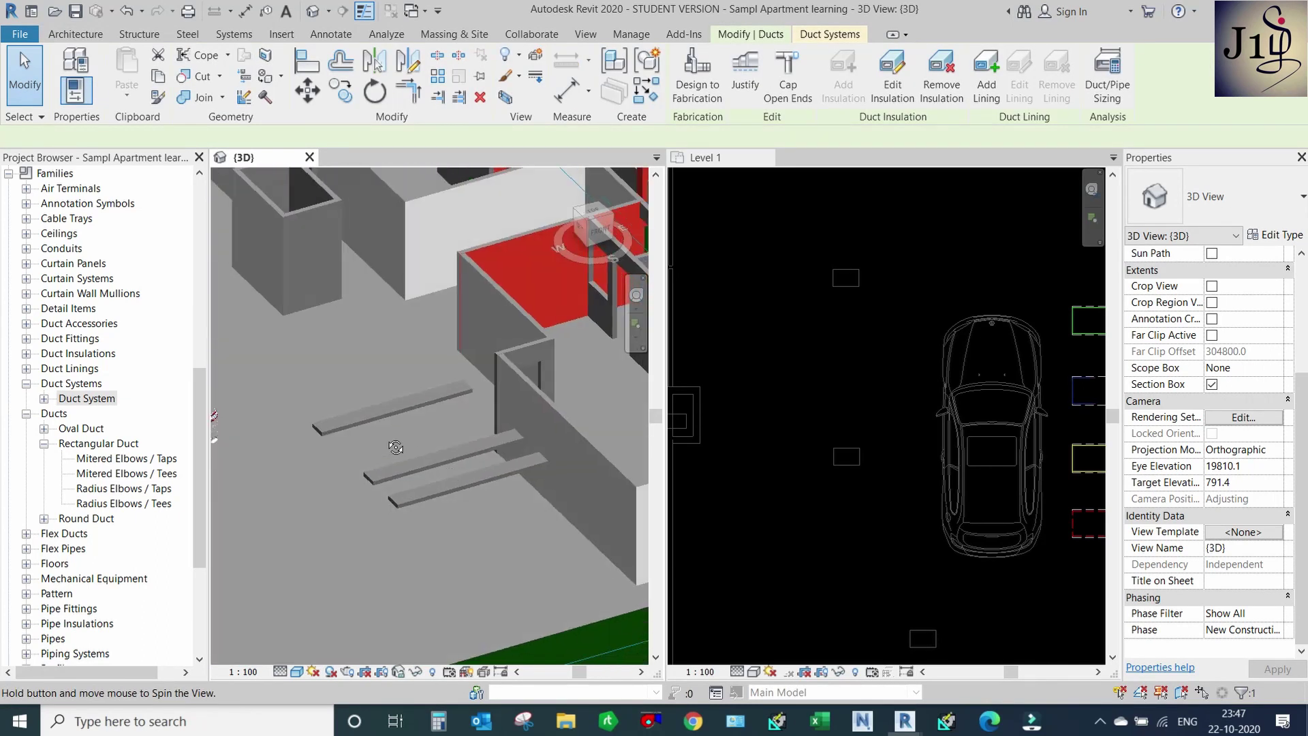
{"action": "left_click", "coordinate": [905, 451]}
{"action": "scroll", "coordinate": [835, 440], "scroll_direction": "down", "scroll_amount": 2}
{"action": "scroll", "coordinate": [1017, 429], "scroll_direction": "up", "scroll_amount": 2}
{"action": "scroll", "coordinate": [1015, 427], "scroll_direction": "up", "scroll_amount": 1}
{"action": "scroll", "coordinate": [939, 395], "scroll_direction": "up", "scroll_amount": 1}
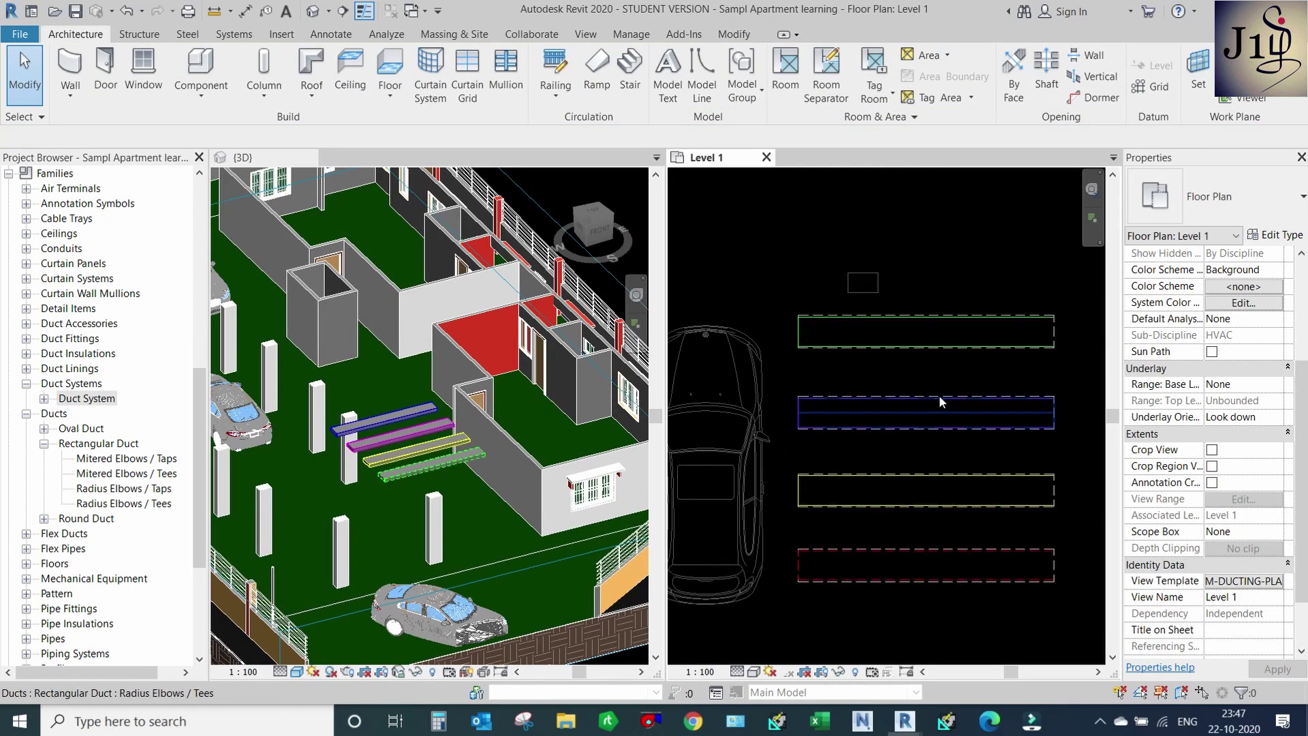
{"action": "scroll", "coordinate": [927, 409], "scroll_direction": "up", "scroll_amount": 1}
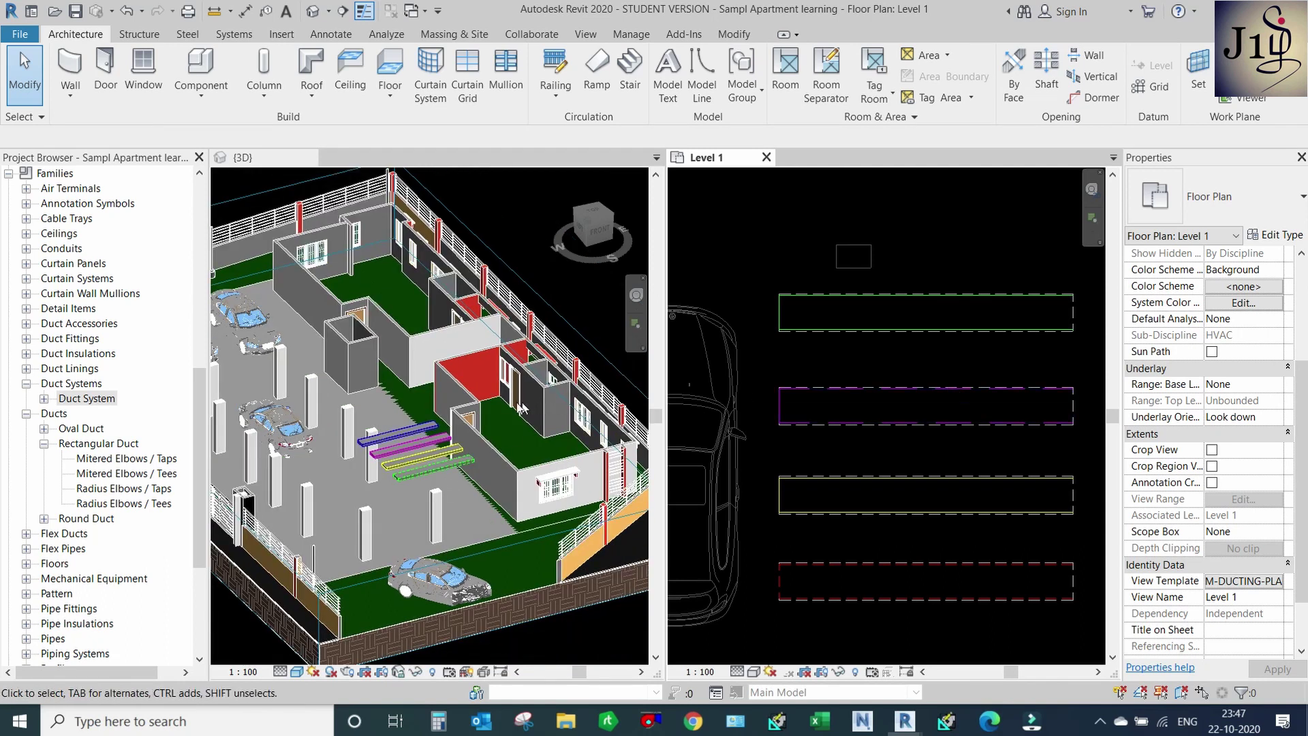
{"action": "scroll", "coordinate": [423, 456], "scroll_direction": "up", "scroll_amount": 1}
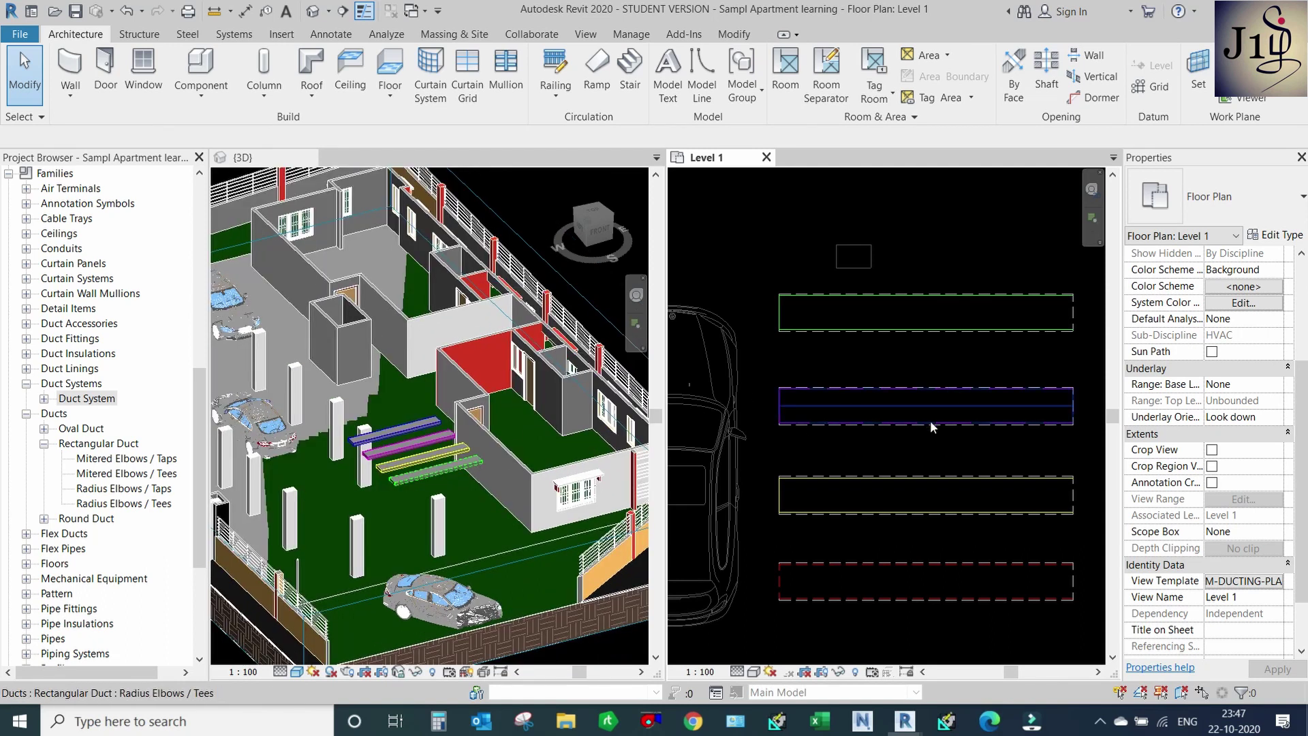
{"action": "scroll", "coordinate": [938, 485], "scroll_direction": "up", "scroll_amount": 1}
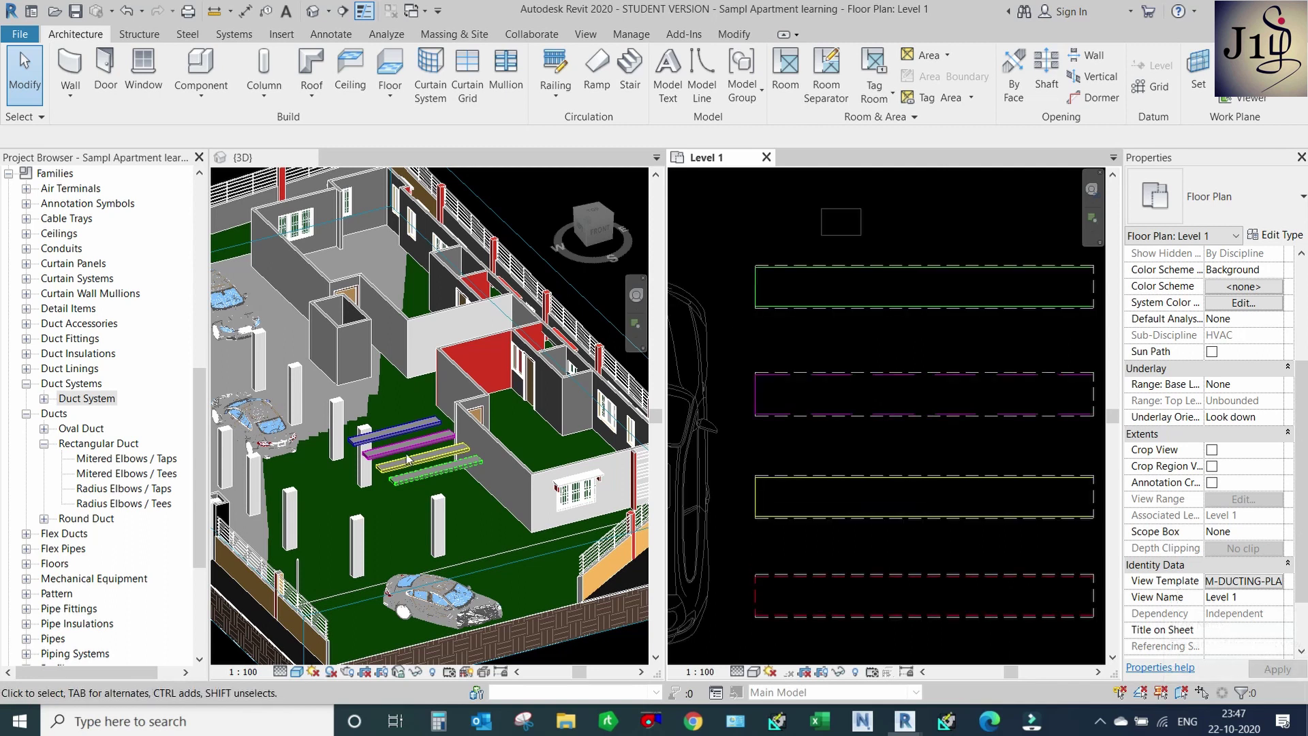
{"action": "scroll", "coordinate": [406, 429], "scroll_direction": "up", "scroll_amount": 1}
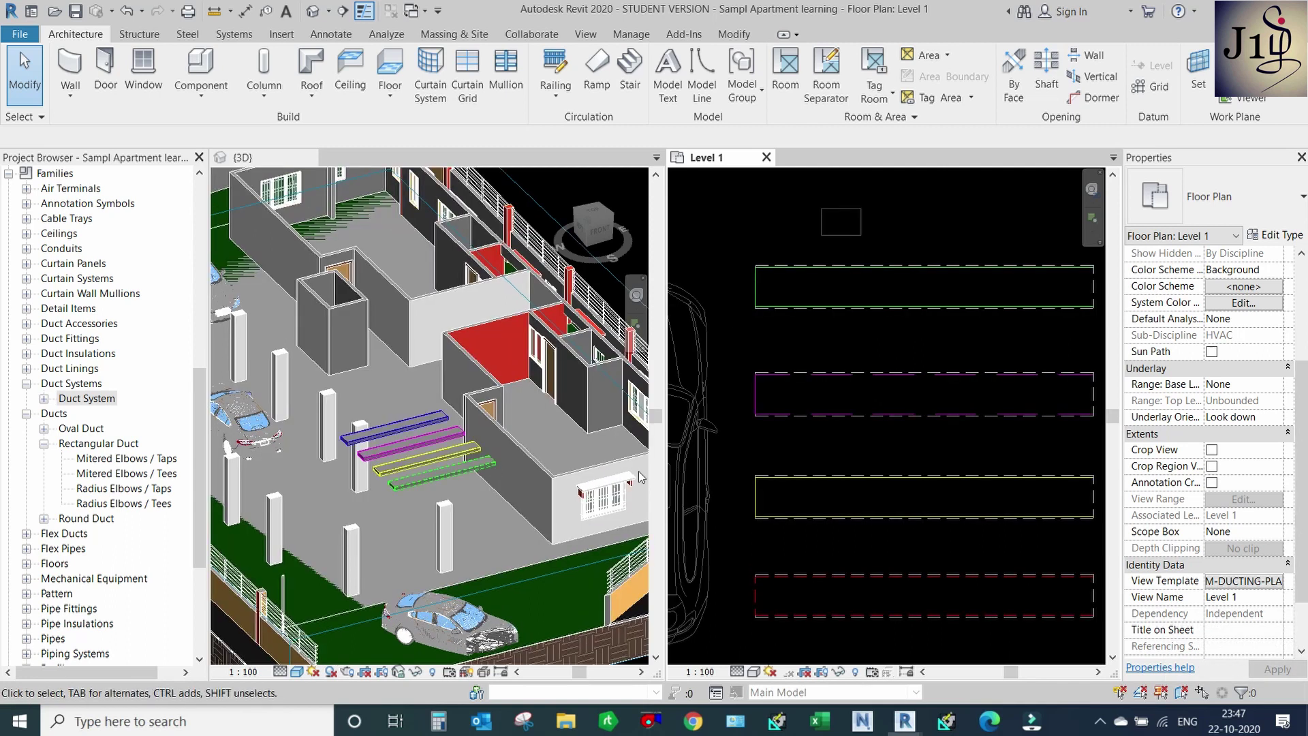
Duplicate M-DUCTING-PLAN as M-DUCTING-3D and open its Visibility/Graphic filter overrides.
{"action": "left_click", "coordinate": [1245, 582]}
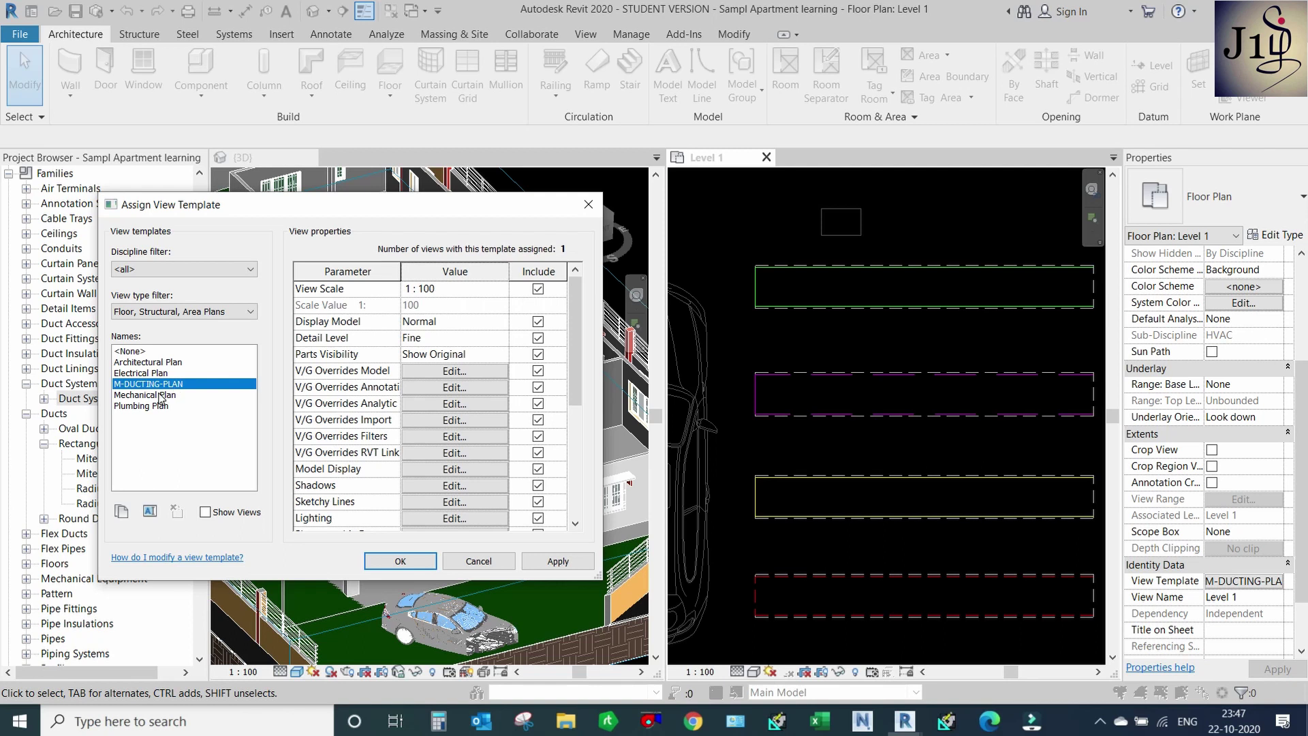
{"action": "left_click", "coordinate": [122, 512]}
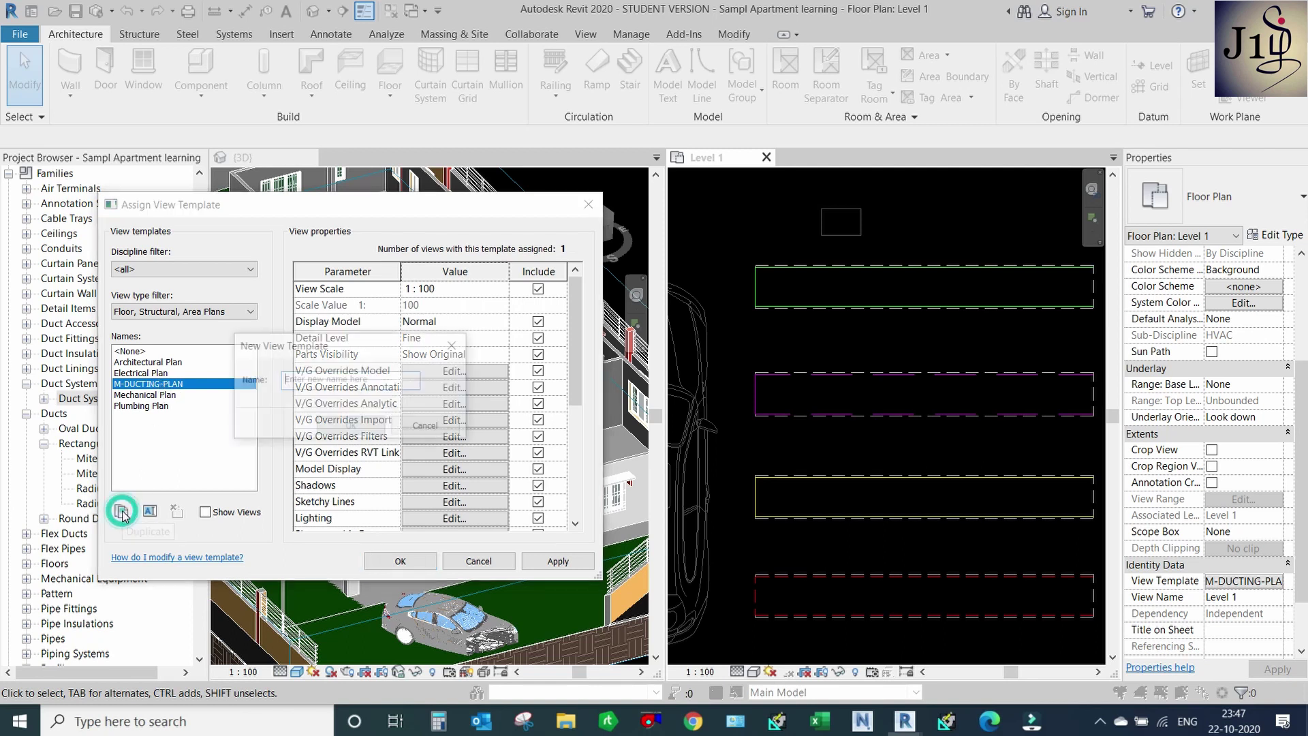
{"action": "left_click", "coordinate": [296, 385]}
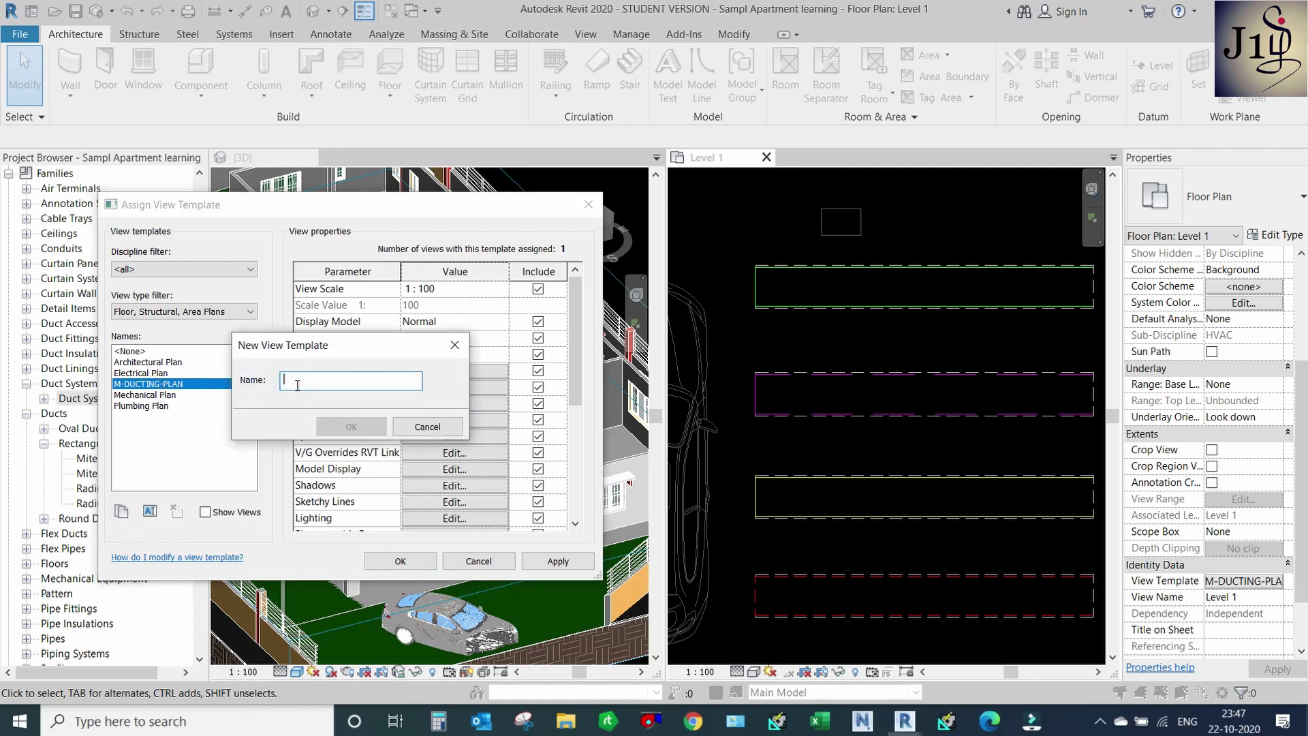
{"action": "type", "text": "M-DUCTING-3D"}
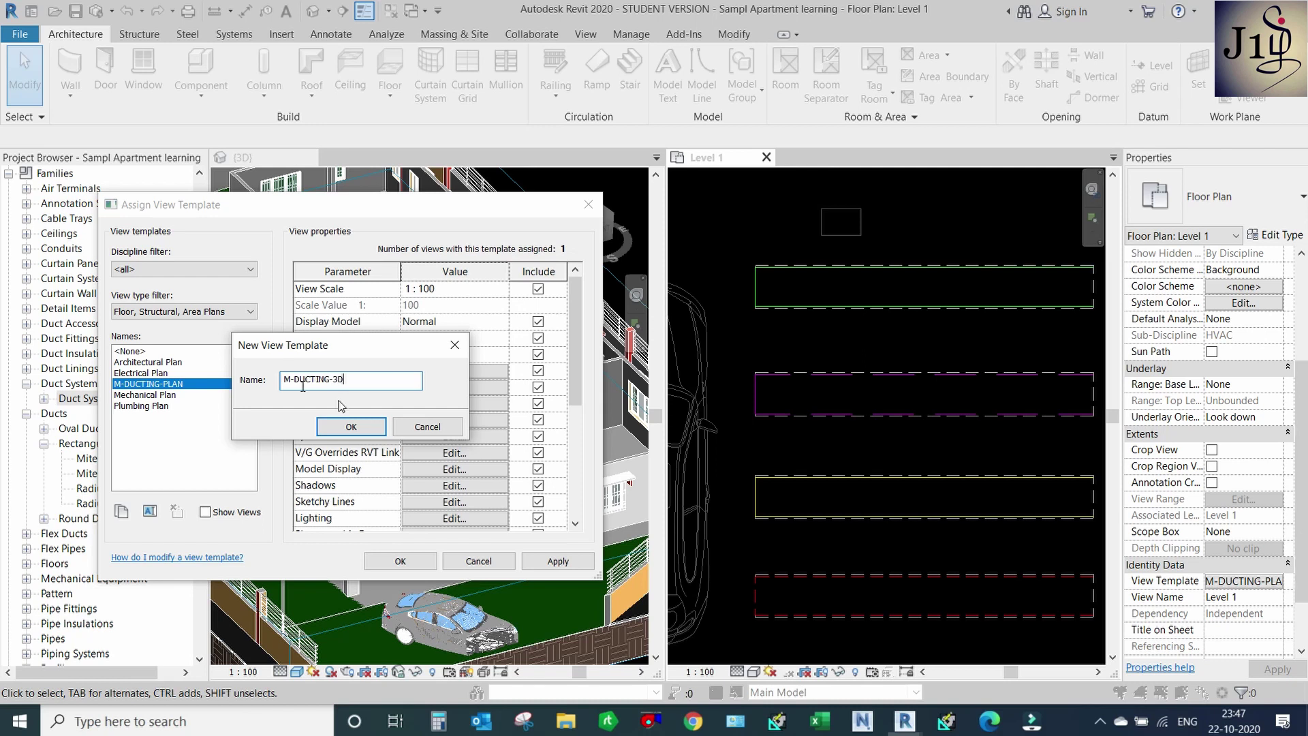
{"action": "left_click", "coordinate": [367, 422]}
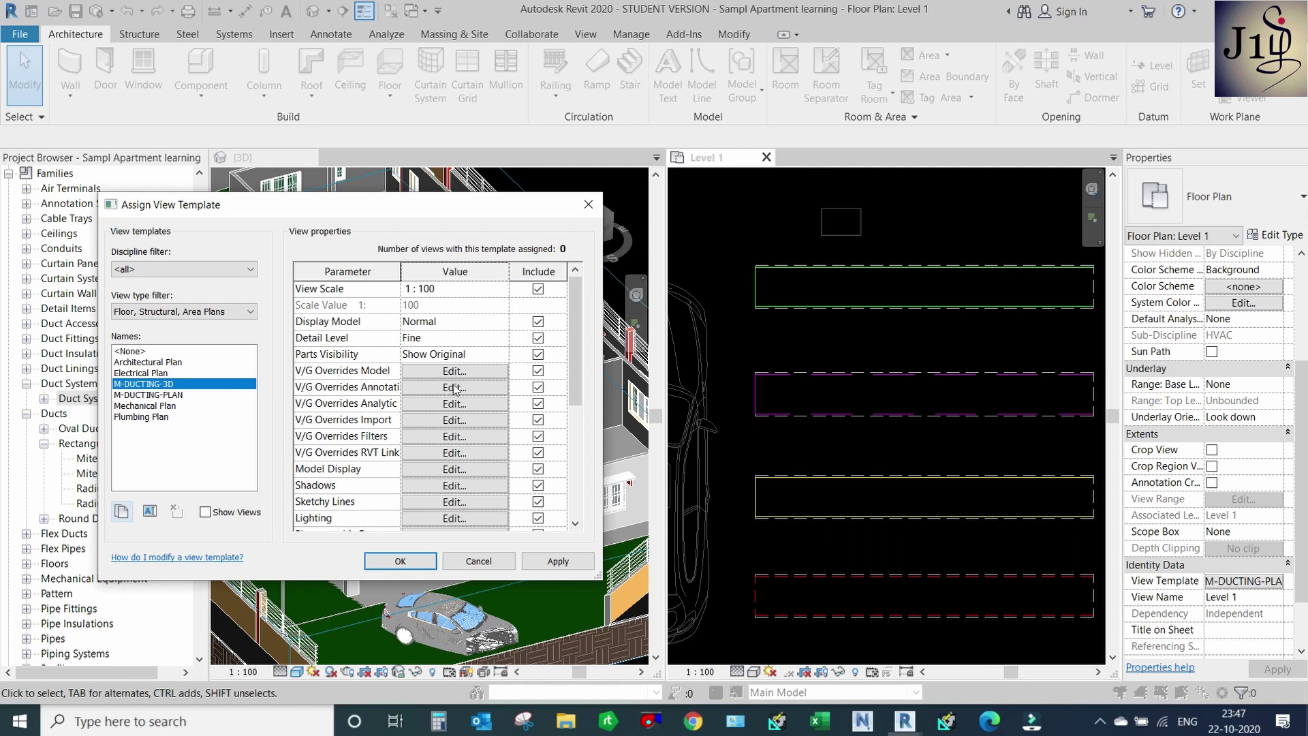
{"action": "left_click", "coordinate": [437, 437]}
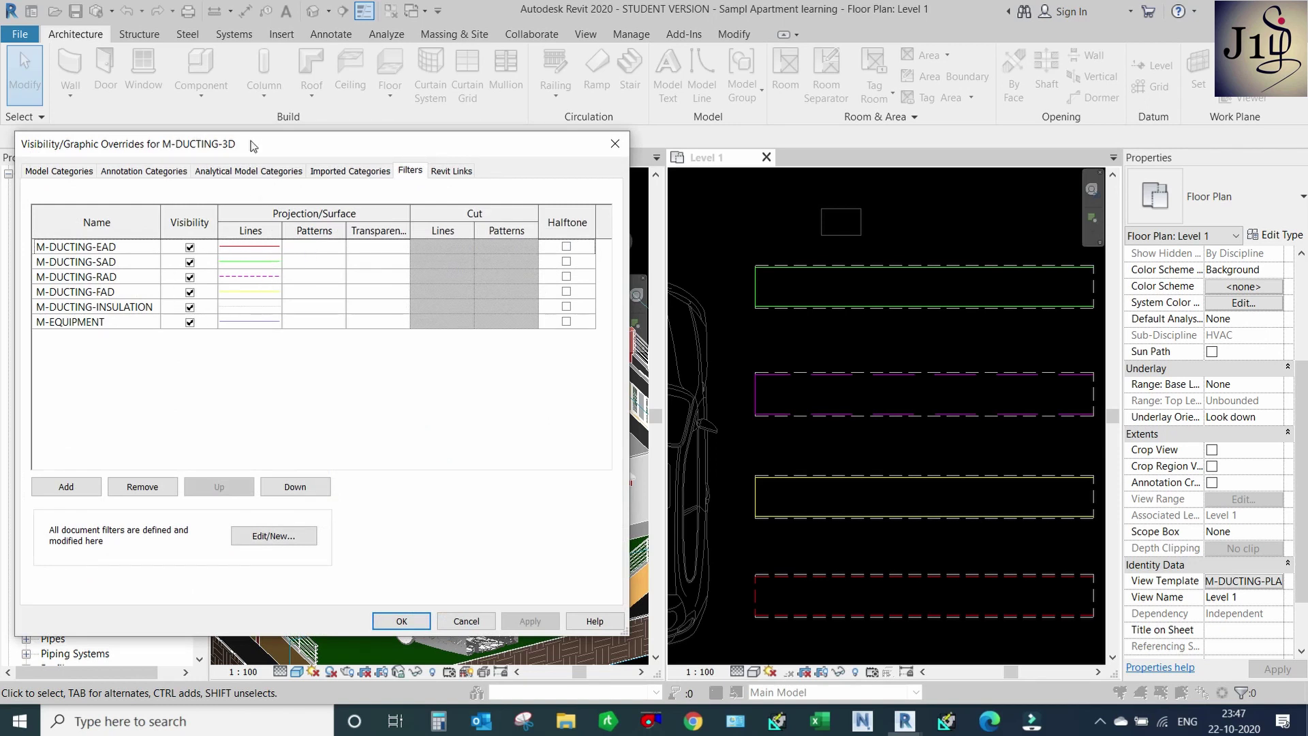
Review the M-DUCTING-EAD filter's red line override, then bring up its surface pattern overrides.
{"action": "left_click_drag", "start_coordinate": [255, 145], "coordinate": [624, 130]}
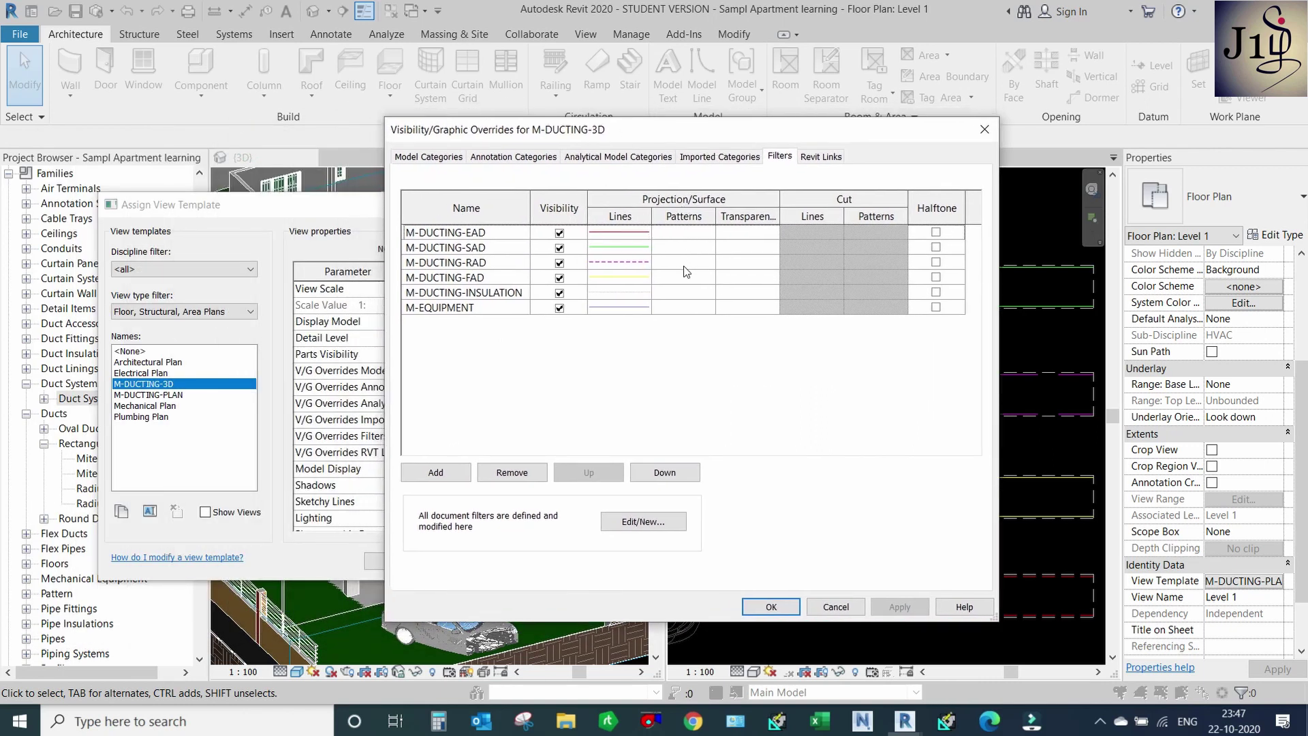
{"action": "left_click", "coordinate": [684, 235]}
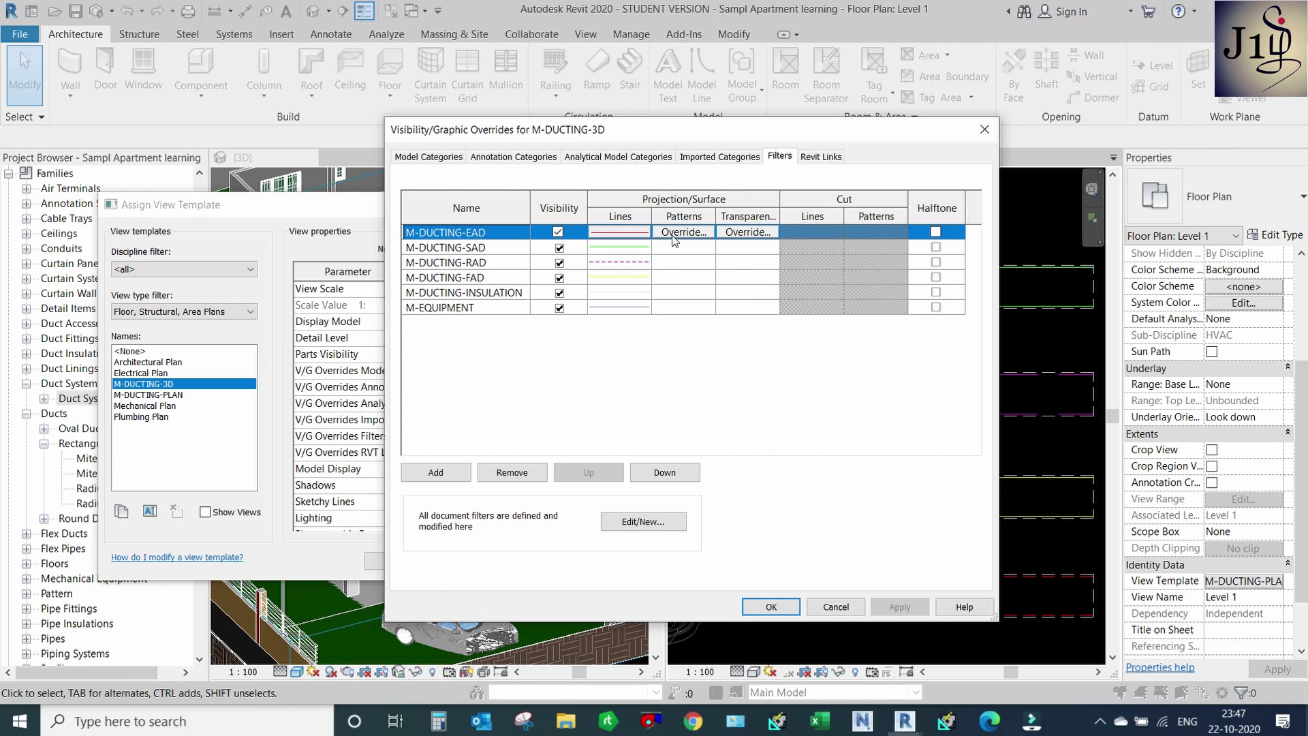
{"action": "left_click", "coordinate": [633, 234]}
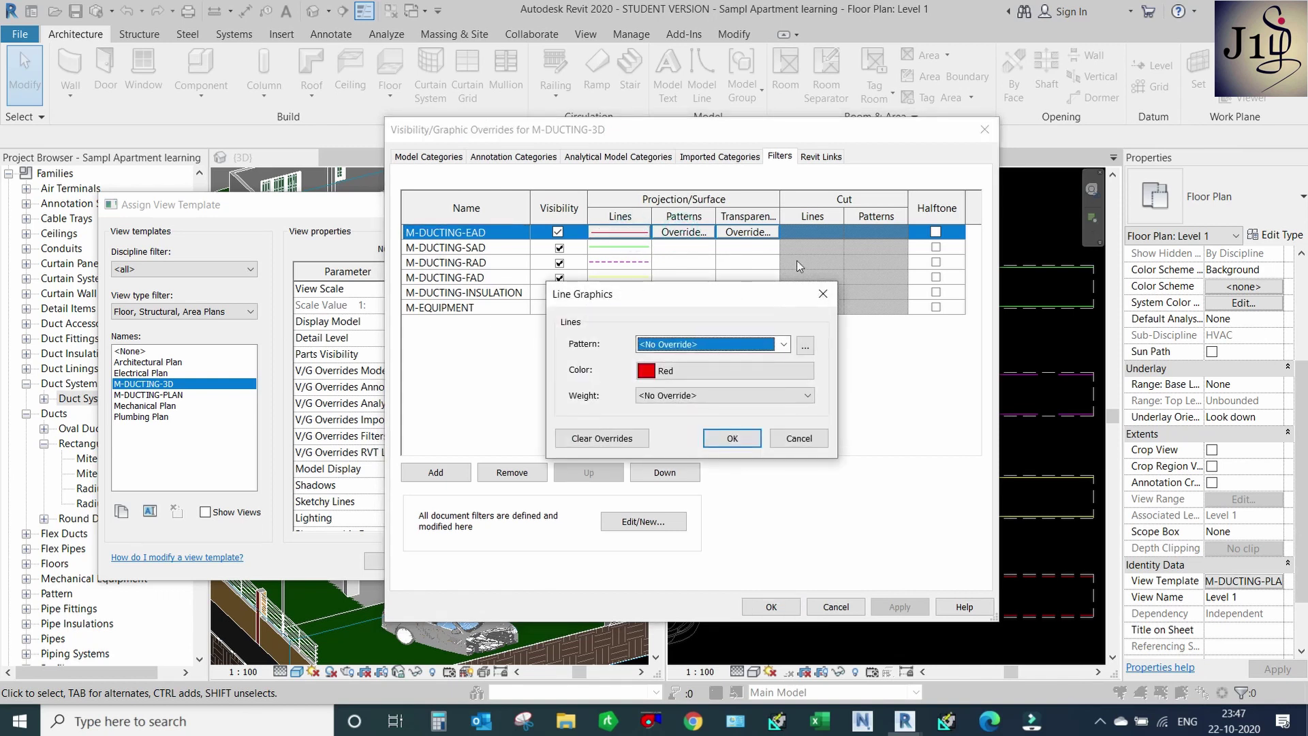
{"action": "left_click", "coordinate": [828, 301]}
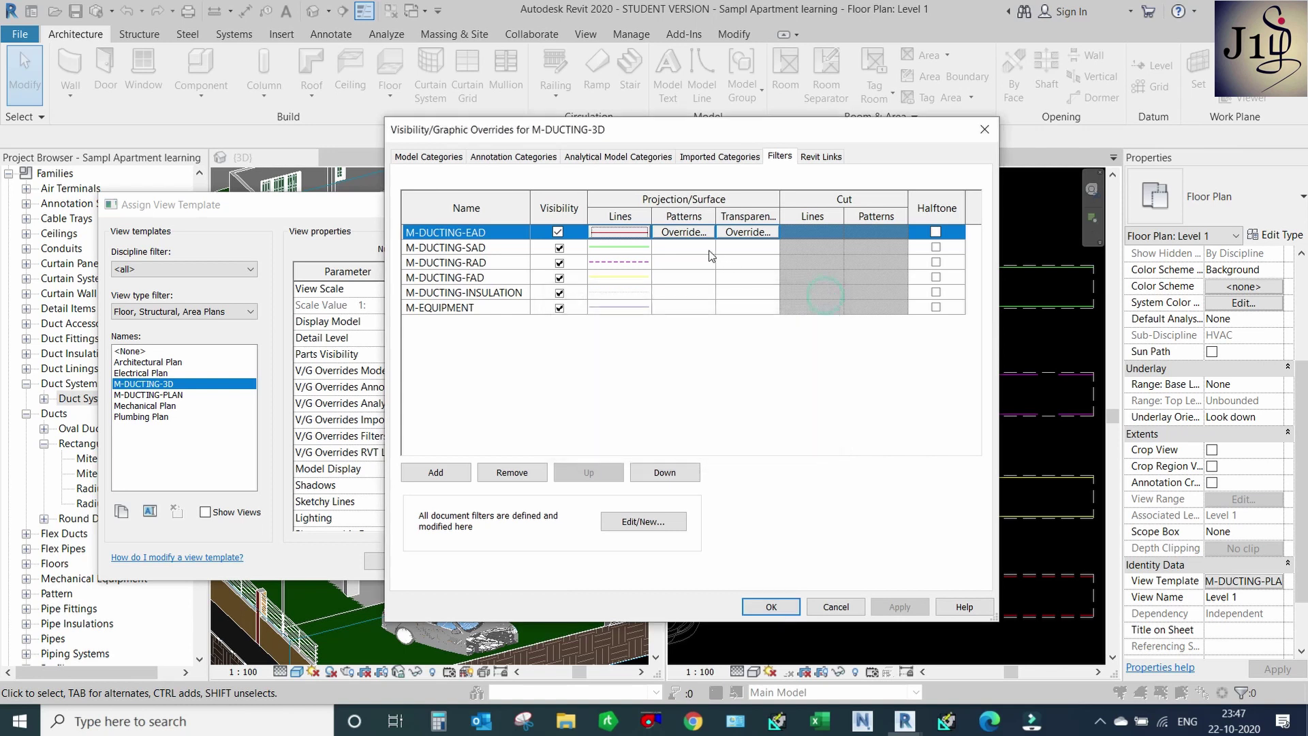
{"action": "left_click", "coordinate": [690, 234]}
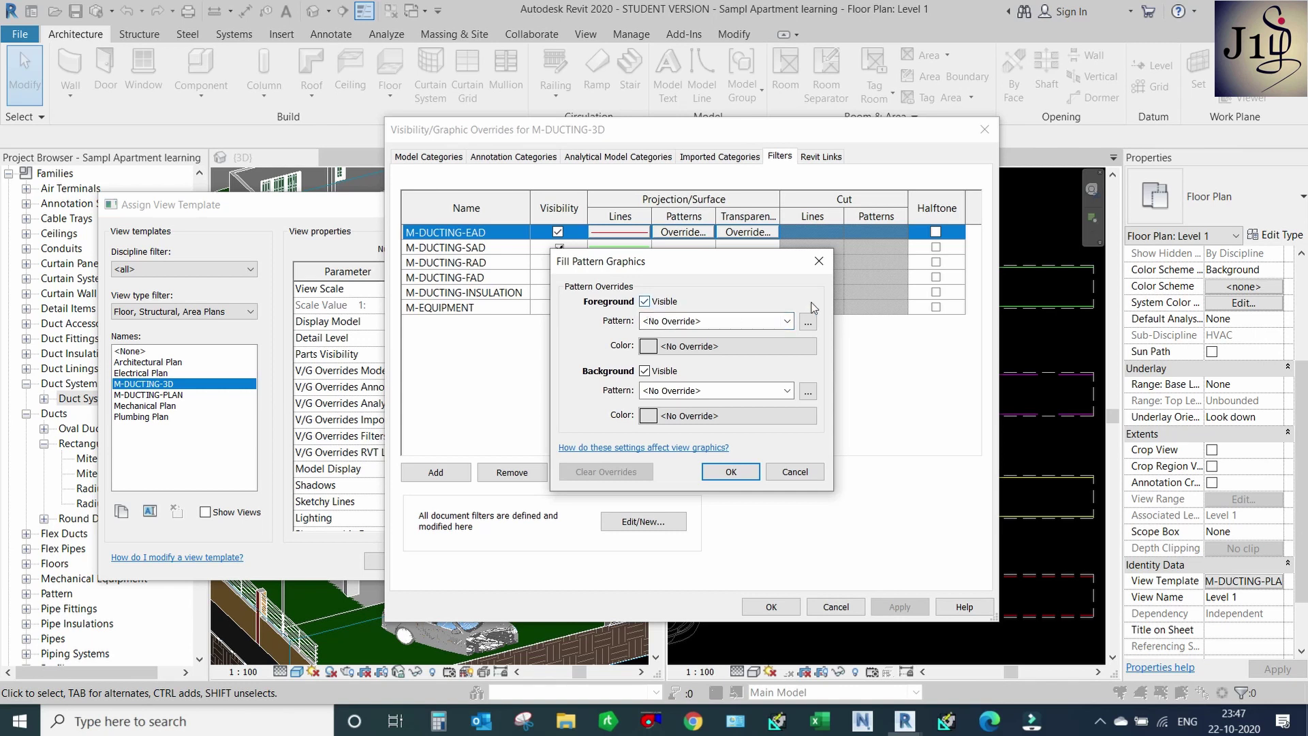
{"action": "left_click", "coordinate": [819, 262]}
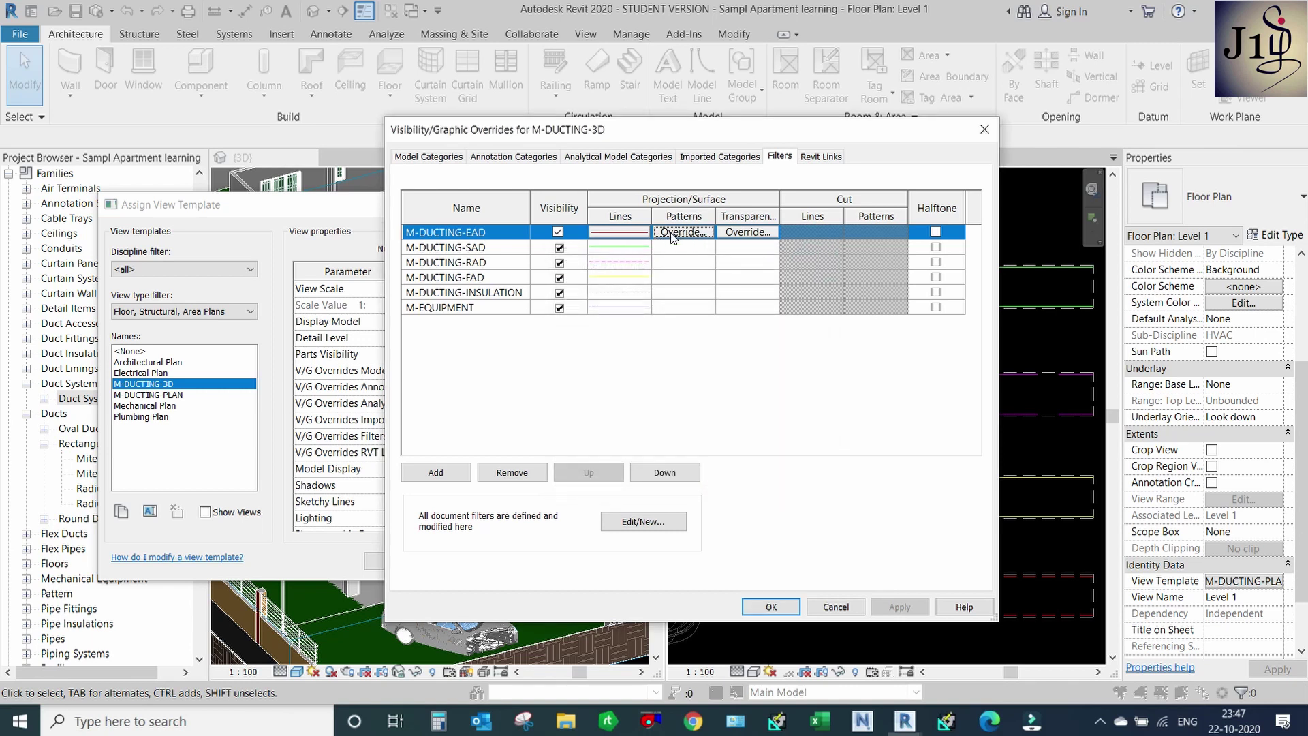
{"action": "left_click", "coordinate": [636, 236]}
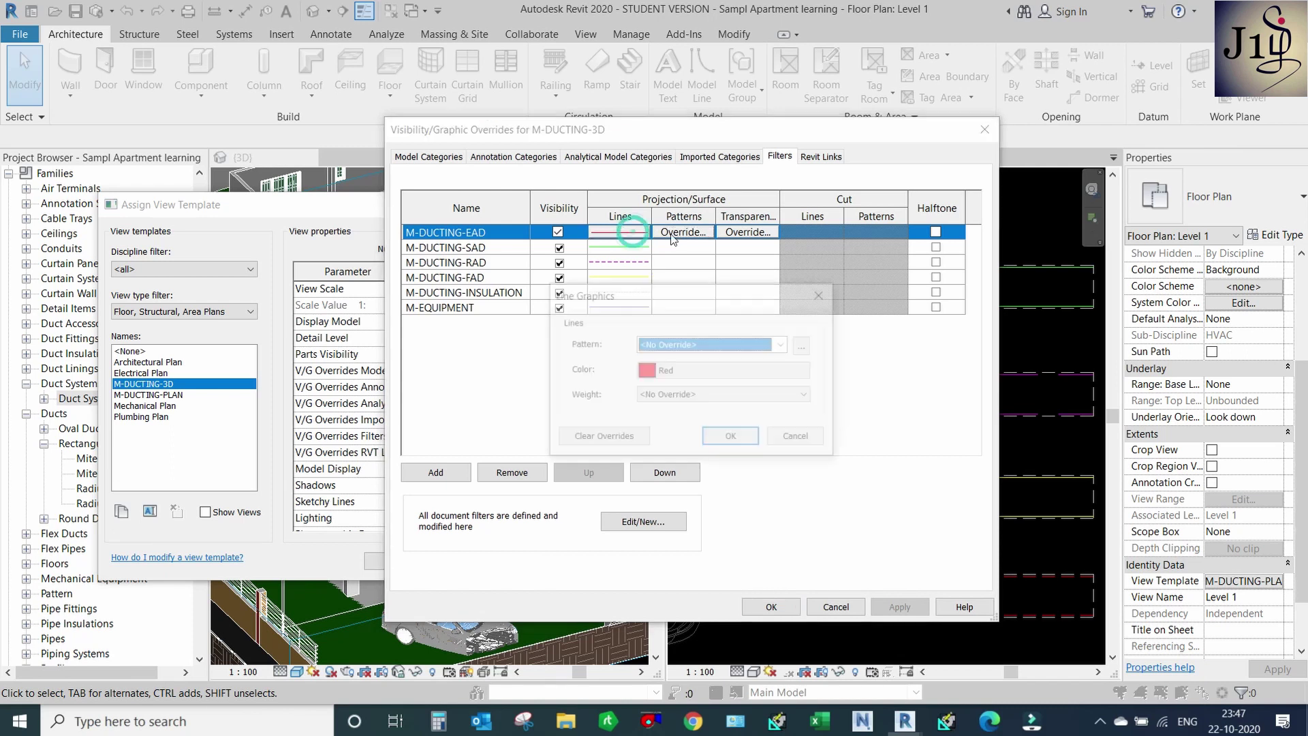
{"action": "left_click", "coordinate": [832, 286]}
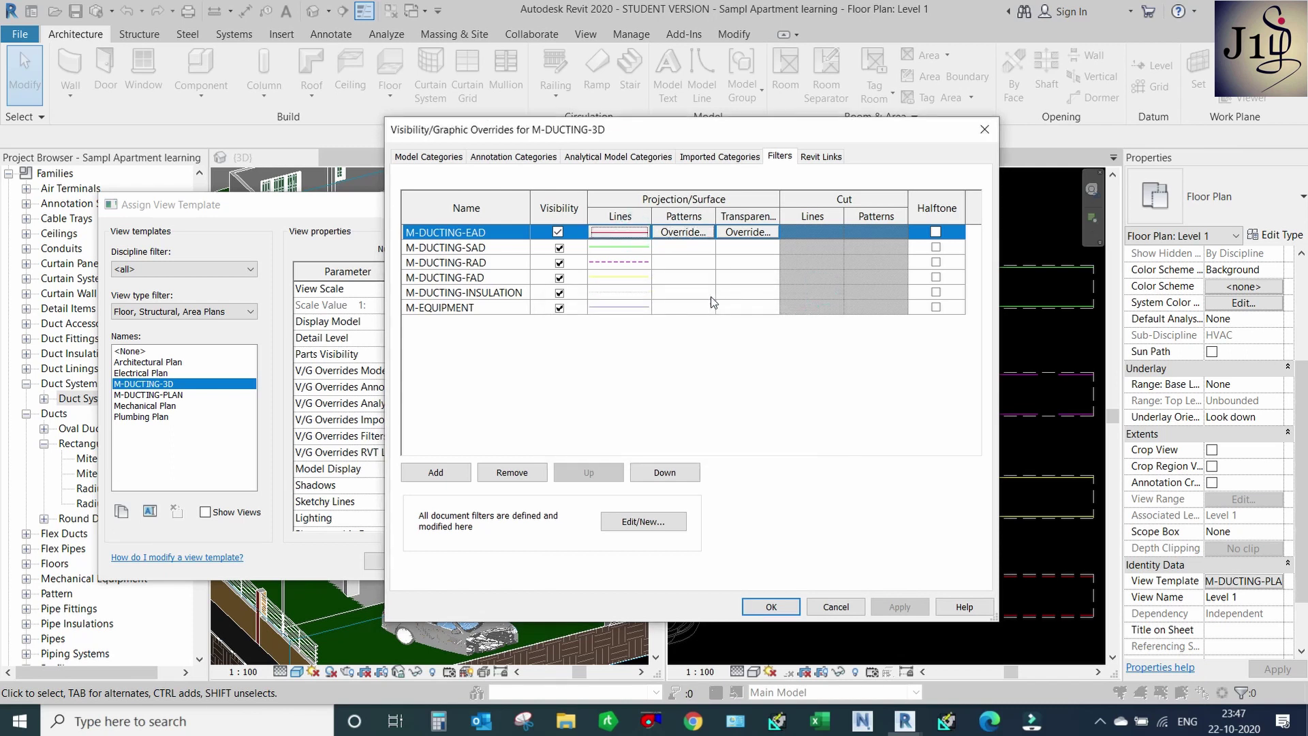
{"action": "left_click", "coordinate": [624, 234]}
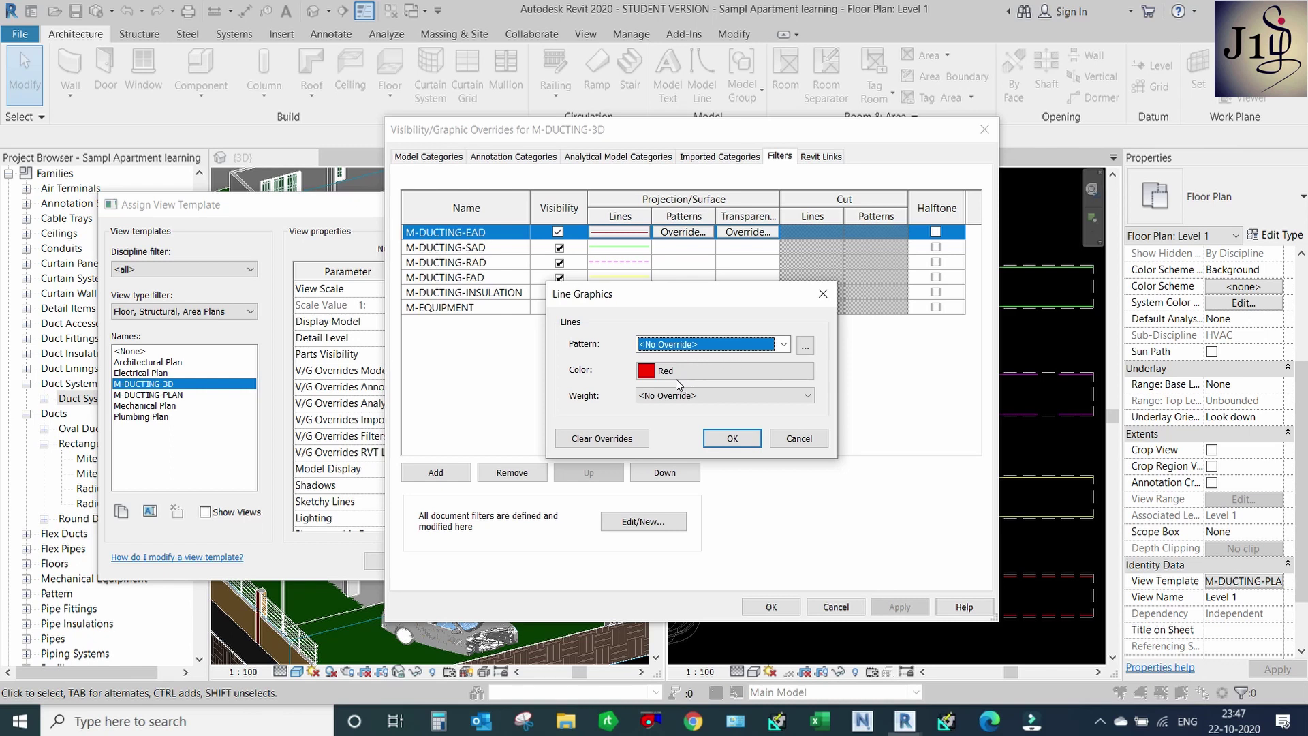
{"action": "left_click", "coordinate": [825, 295]}
{"action": "left_click", "coordinate": [684, 232]}
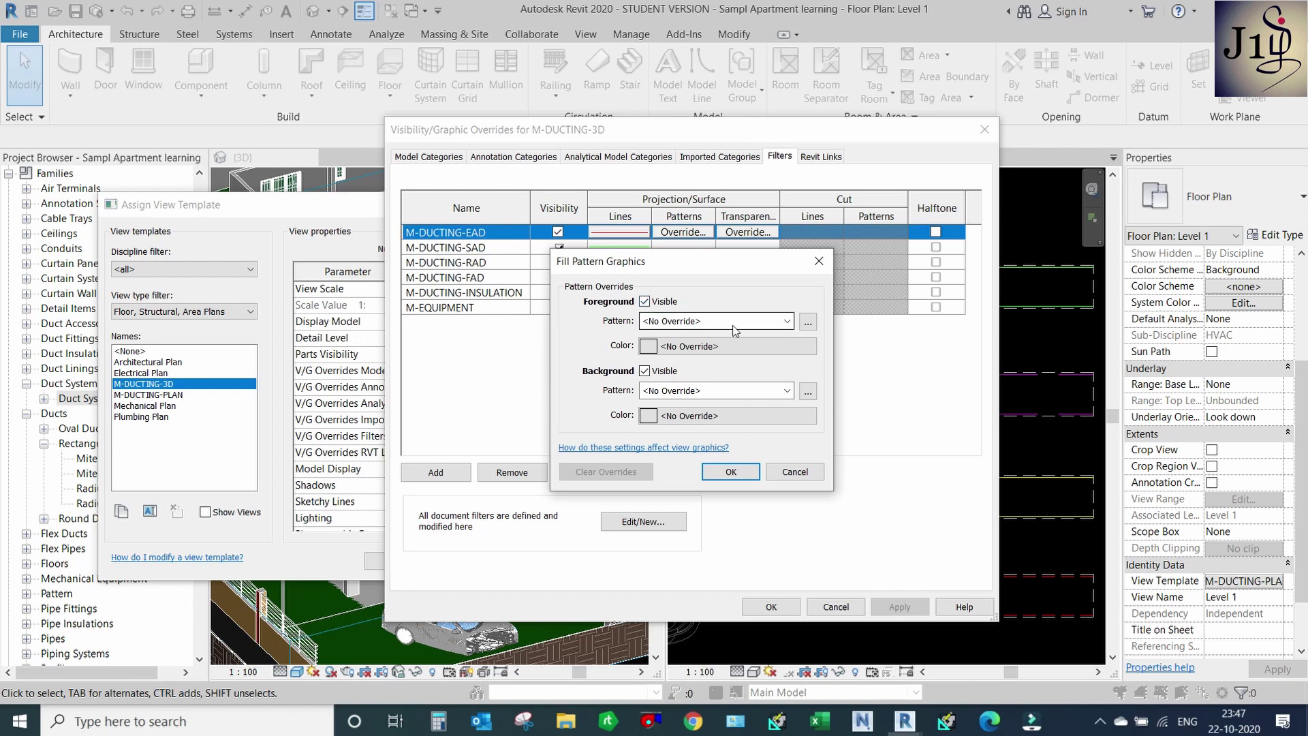
Set the M-DUCTING-EAD foreground surface pattern to <Solid fill> in Red.
{"action": "left_click", "coordinate": [787, 321]}
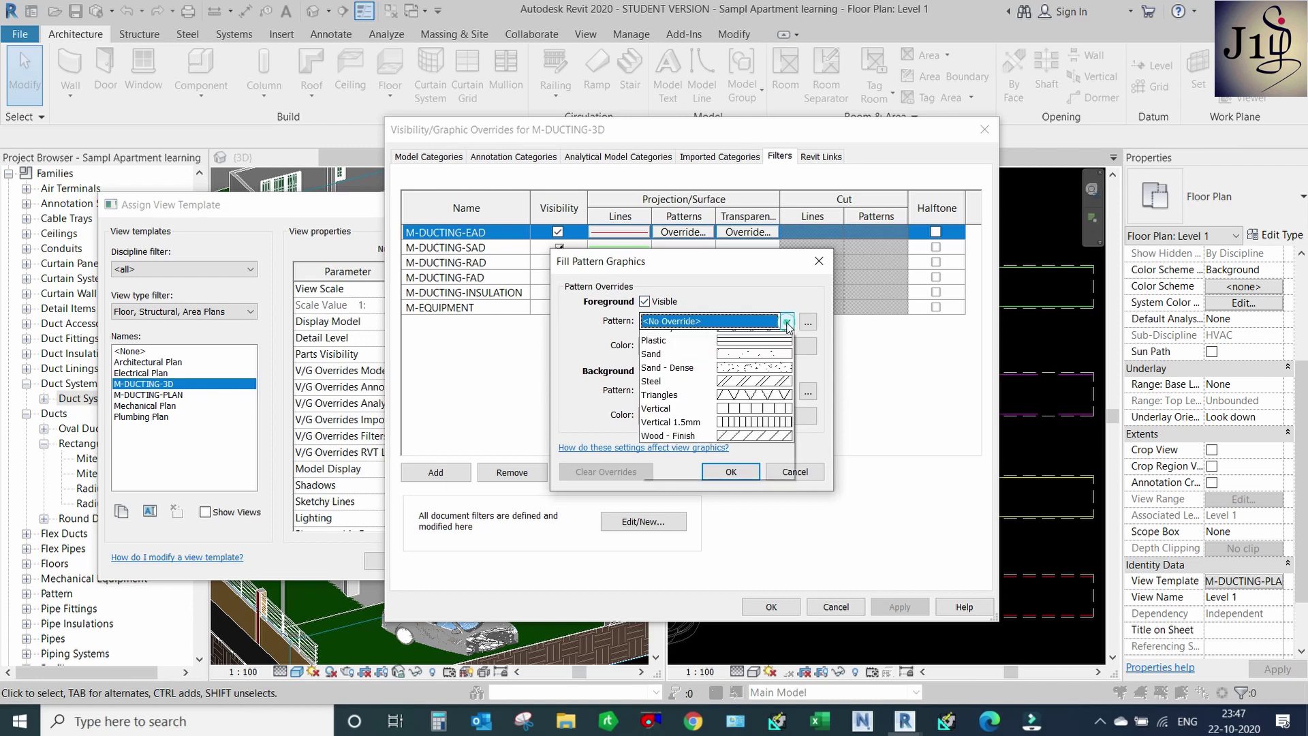
{"action": "left_click", "coordinate": [745, 351]}
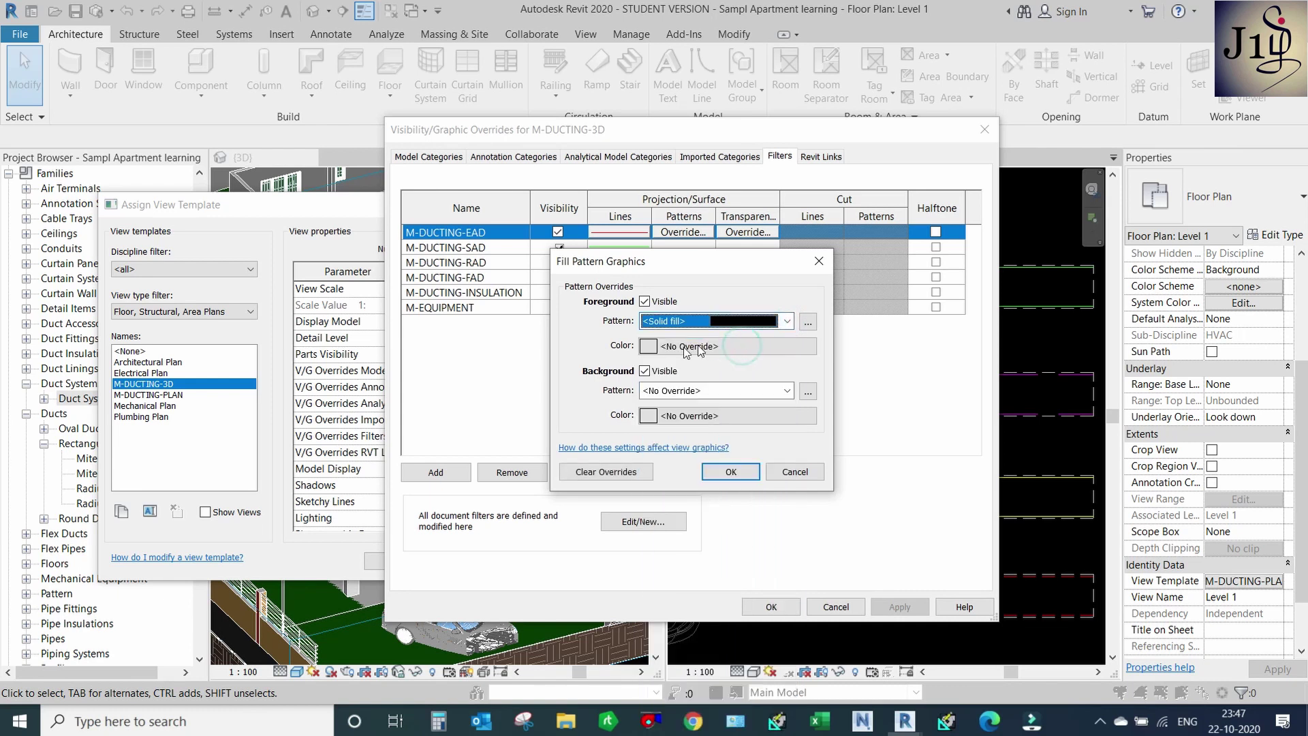
{"action": "left_click", "coordinate": [742, 348]}
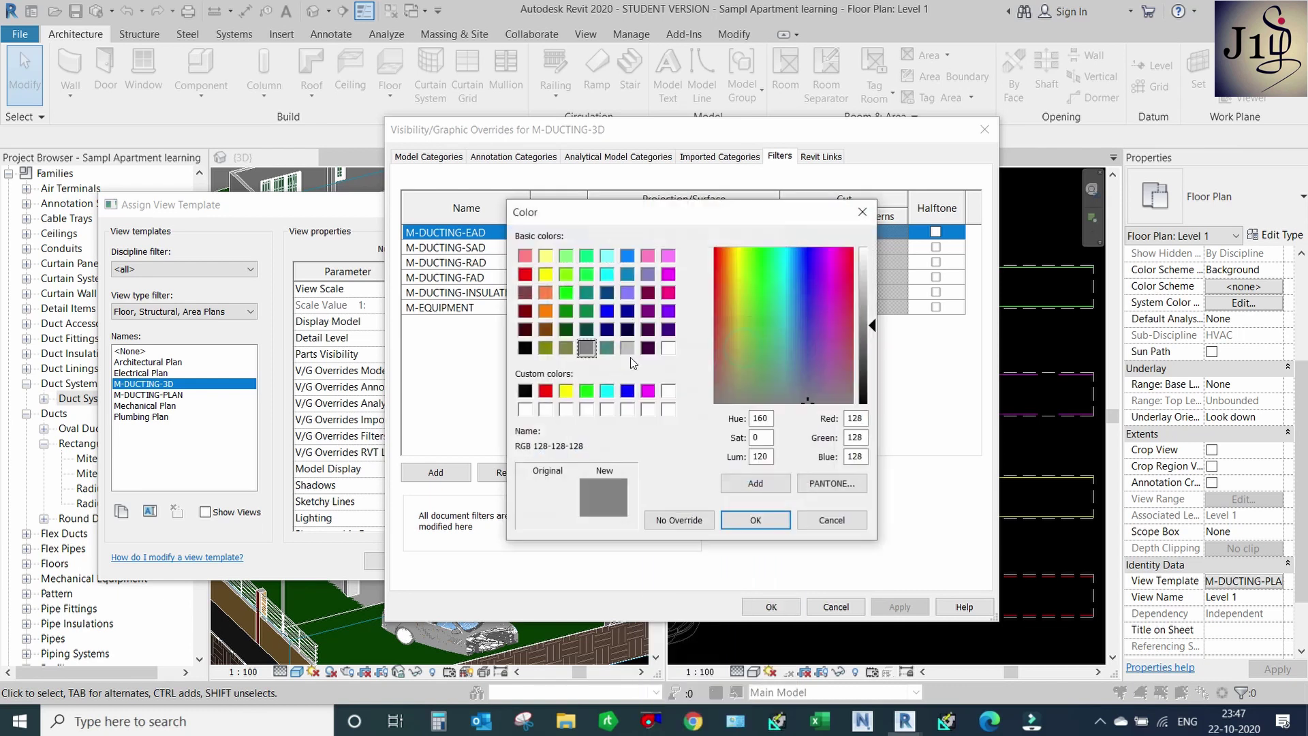
{"action": "left_click", "coordinate": [526, 274]}
{"action": "left_click", "coordinate": [756, 520]}
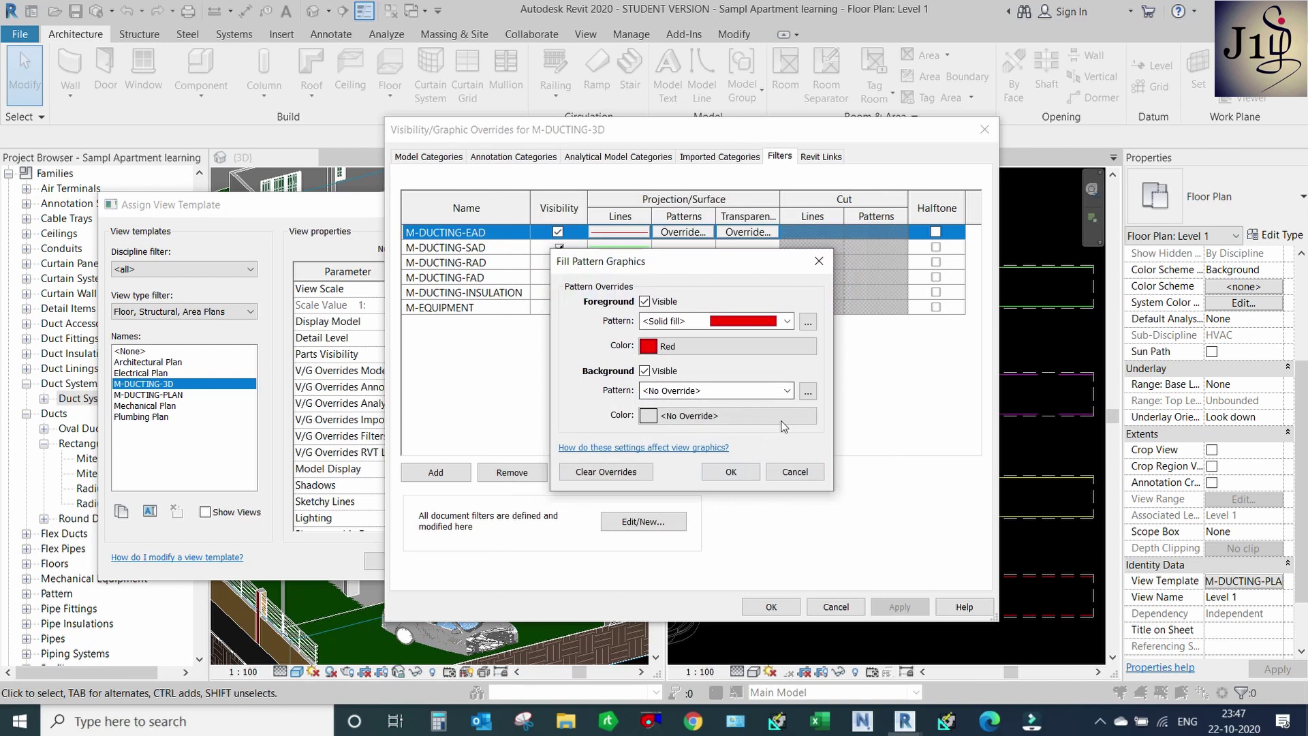
{"action": "left_click", "coordinate": [732, 473]}
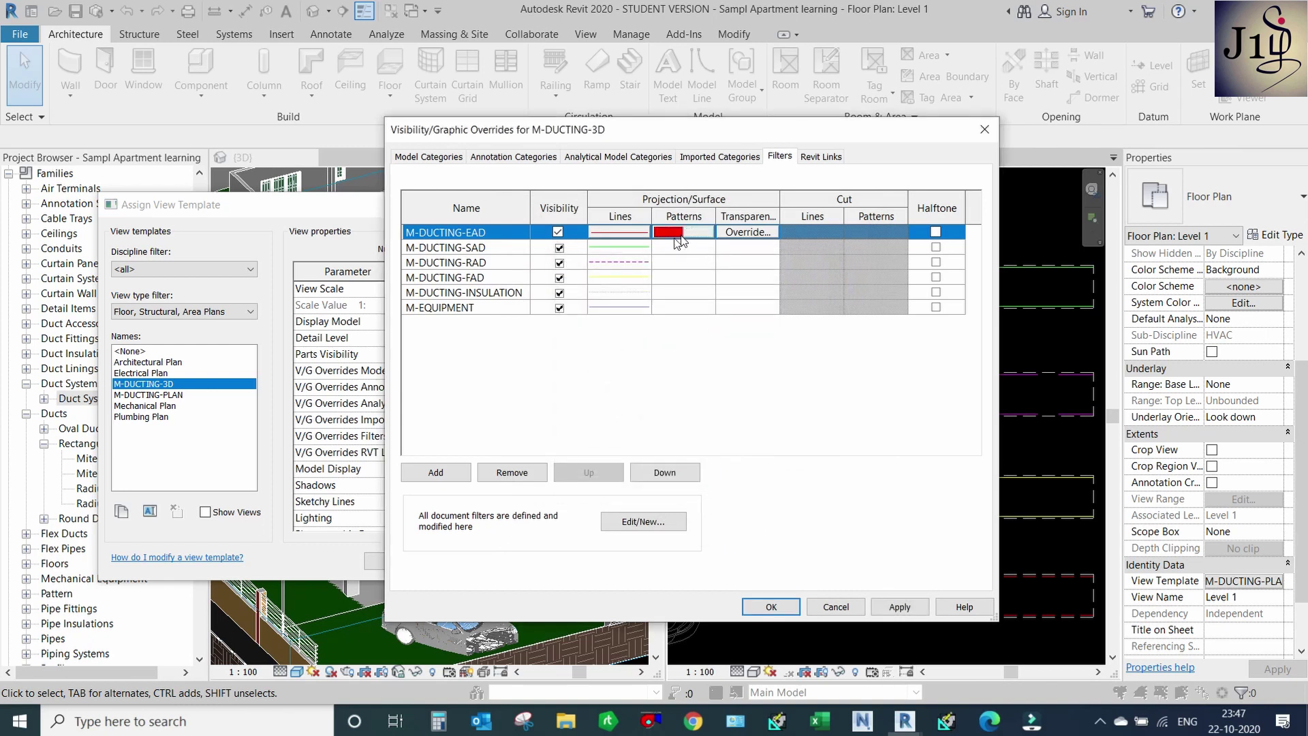
Give the M-DUCTING-SAD filter a green solid foreground surface fill.
{"action": "left_click", "coordinate": [657, 251]}
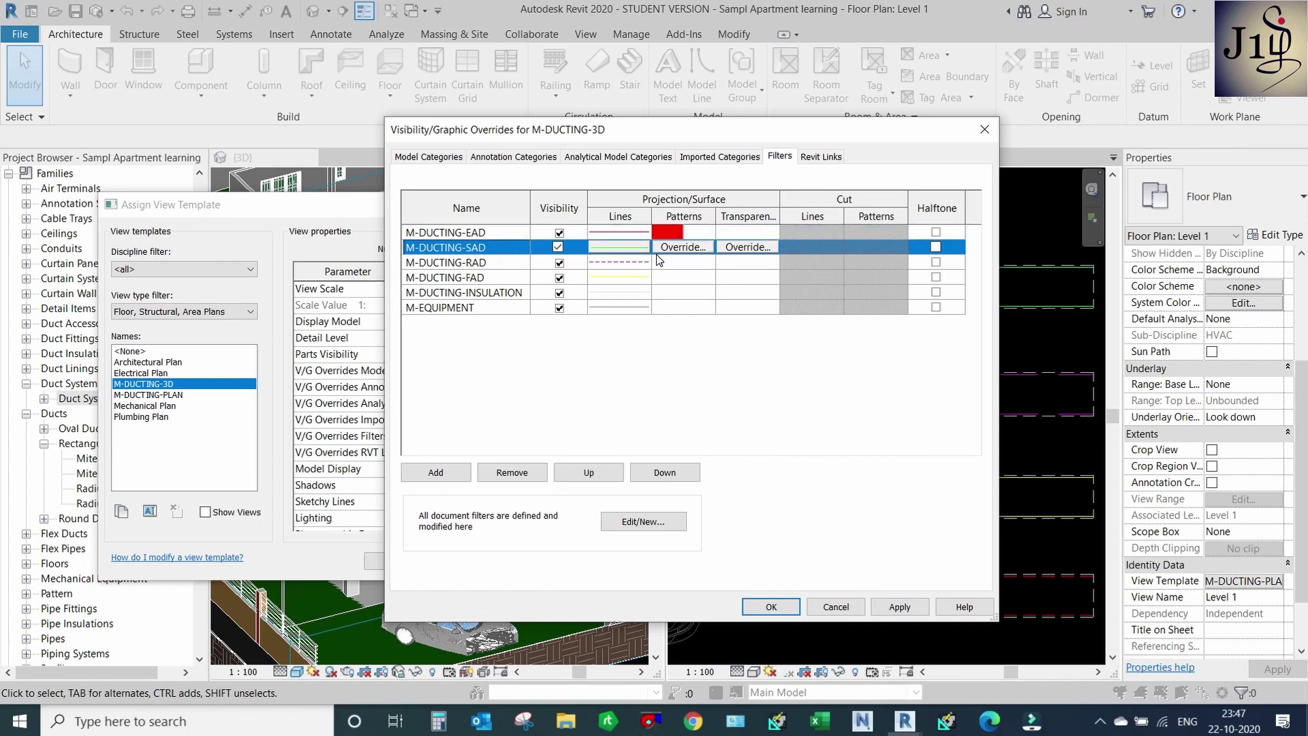
{"action": "left_click", "coordinate": [633, 248]}
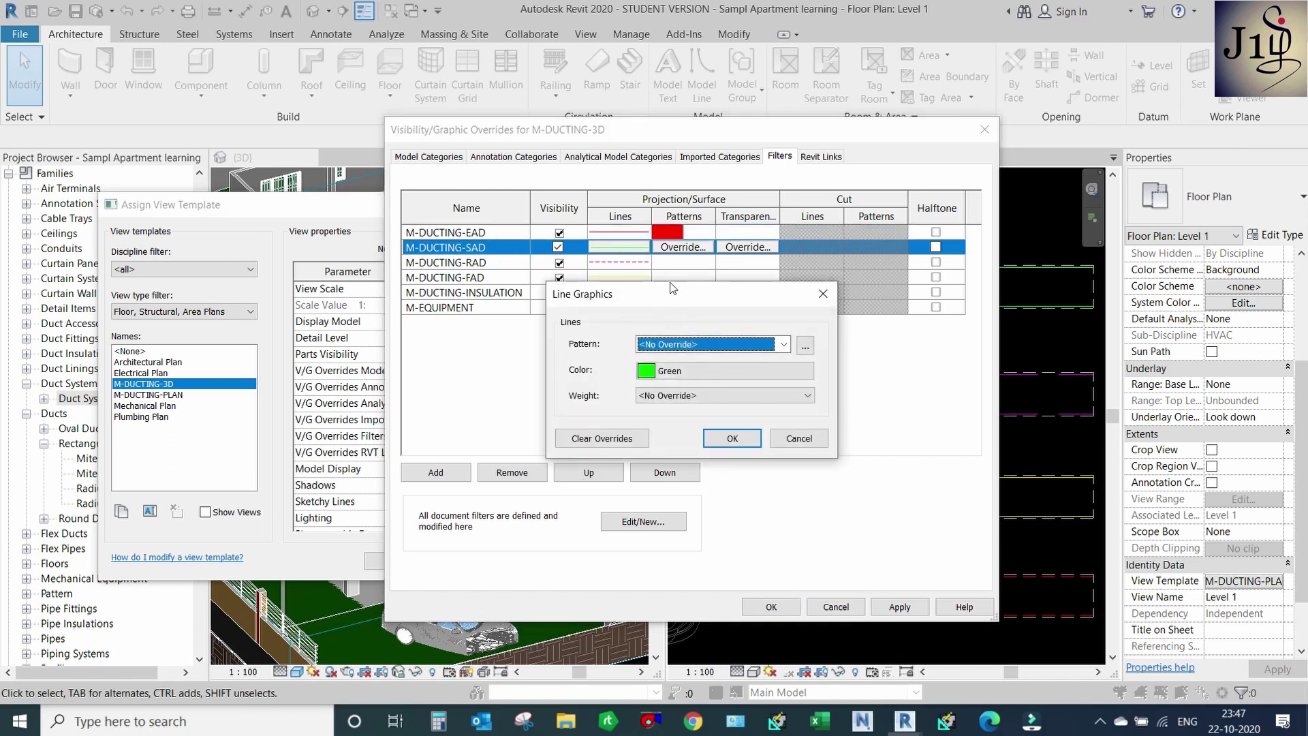
{"action": "key", "text": "Escape"}
{"action": "left_click", "coordinate": [677, 249]}
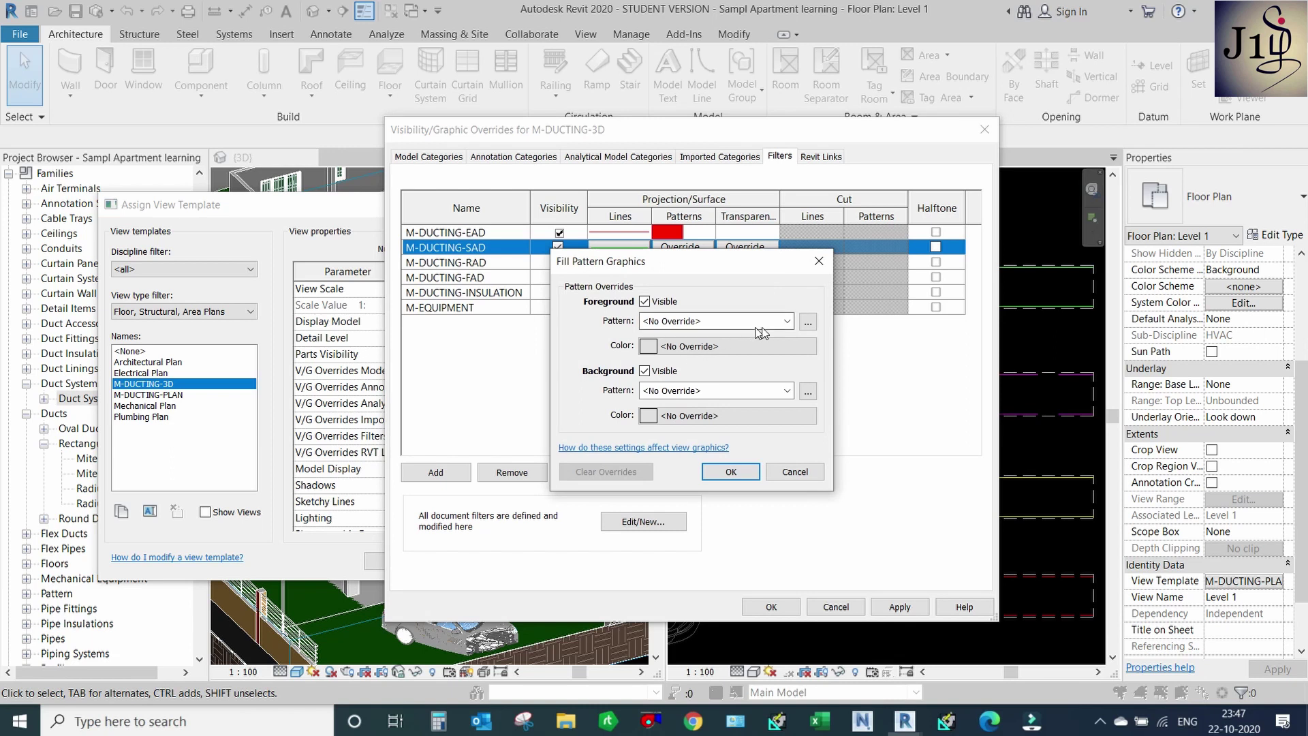
{"action": "left_click", "coordinate": [772, 321]}
{"action": "left_click", "coordinate": [722, 351]}
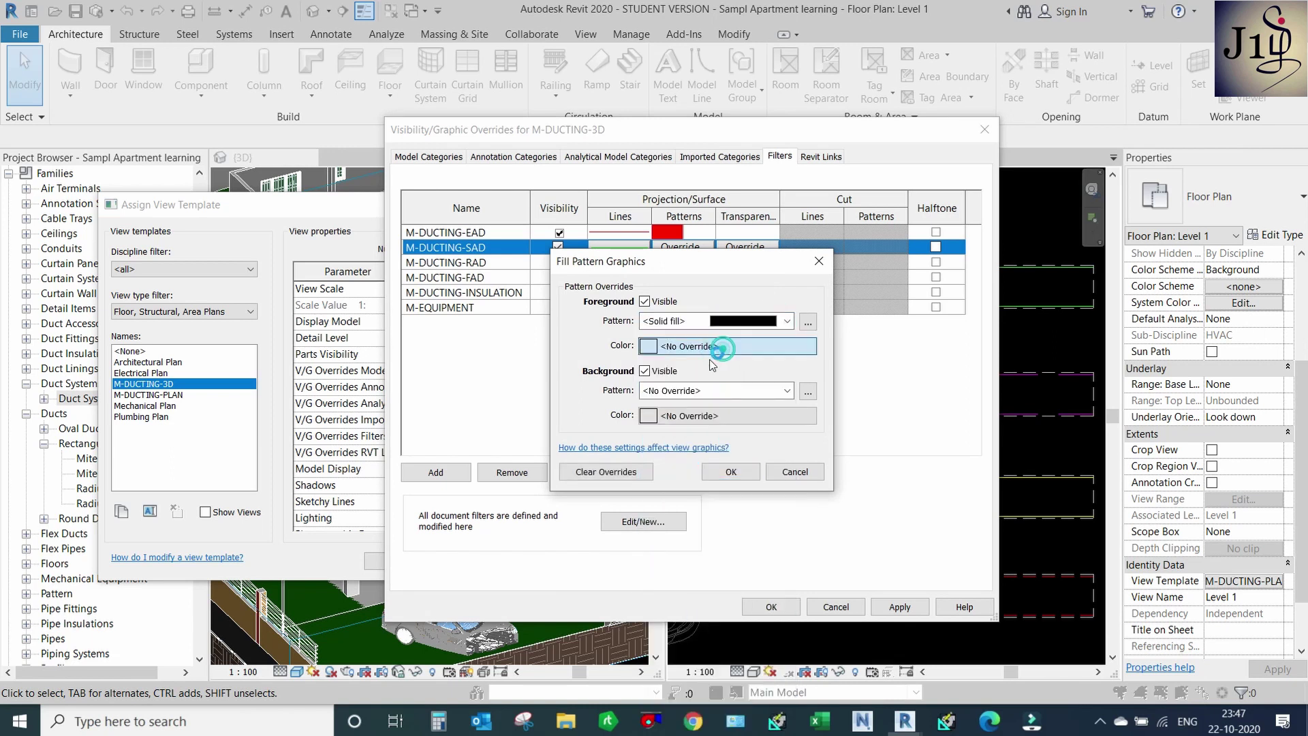
{"action": "left_click", "coordinate": [729, 346]}
{"action": "left_click", "coordinate": [587, 391]}
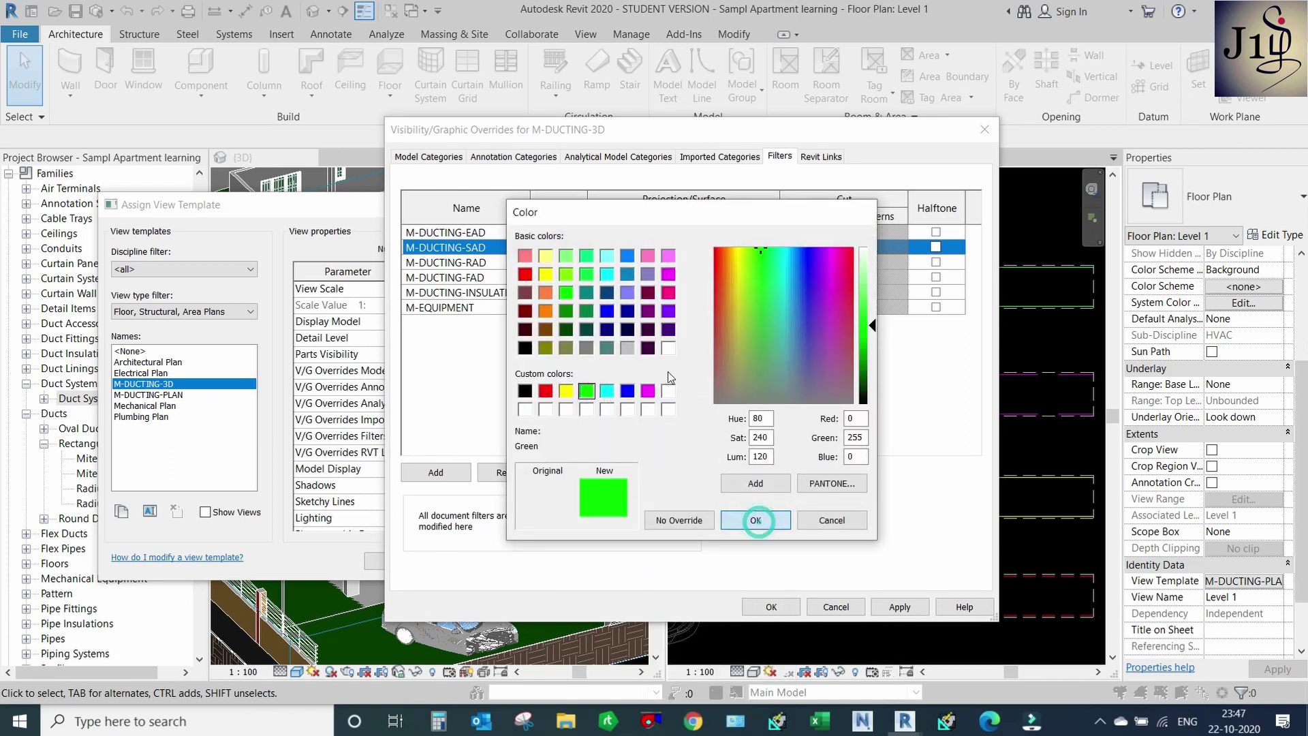
{"action": "left_click", "coordinate": [756, 520]}
{"action": "left_click", "coordinate": [724, 473]}
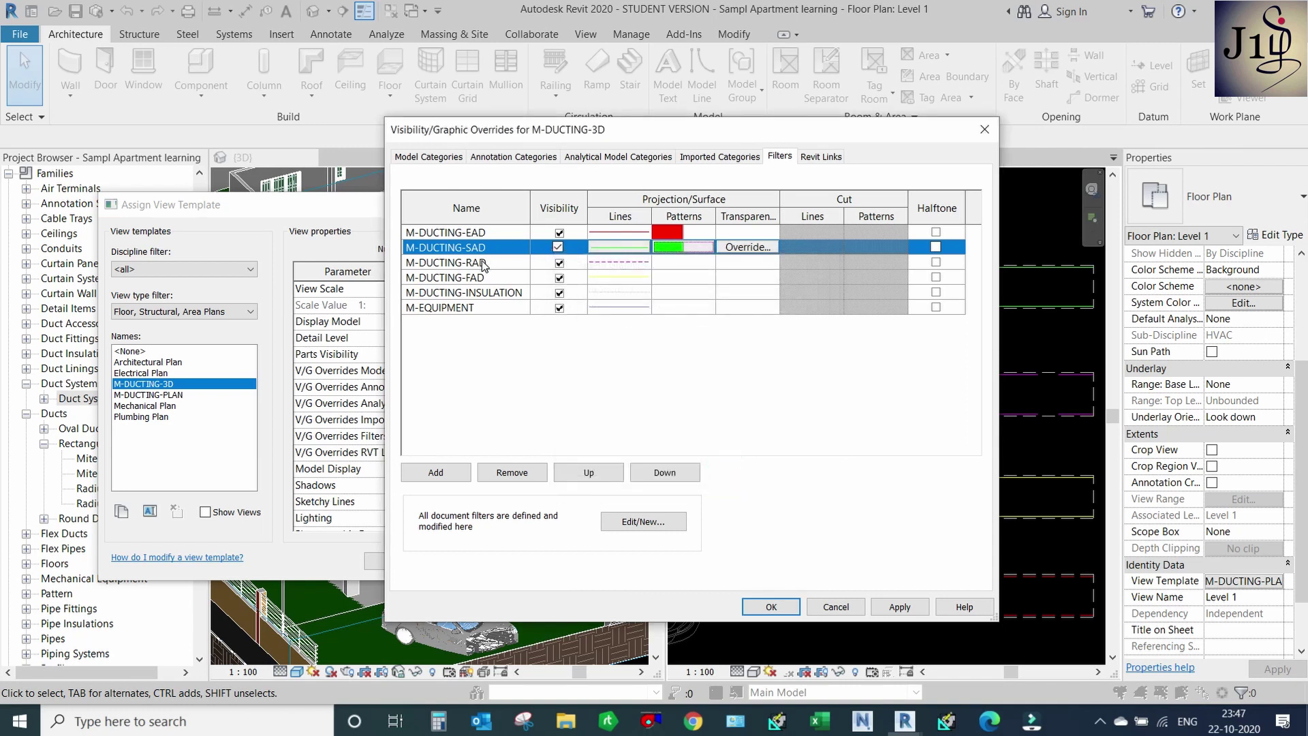
Give the M-DUCTING-RAD filter a magenta solid foreground surface fill.
{"action": "left_click", "coordinate": [609, 263]}
{"action": "key", "text": "Escape"}
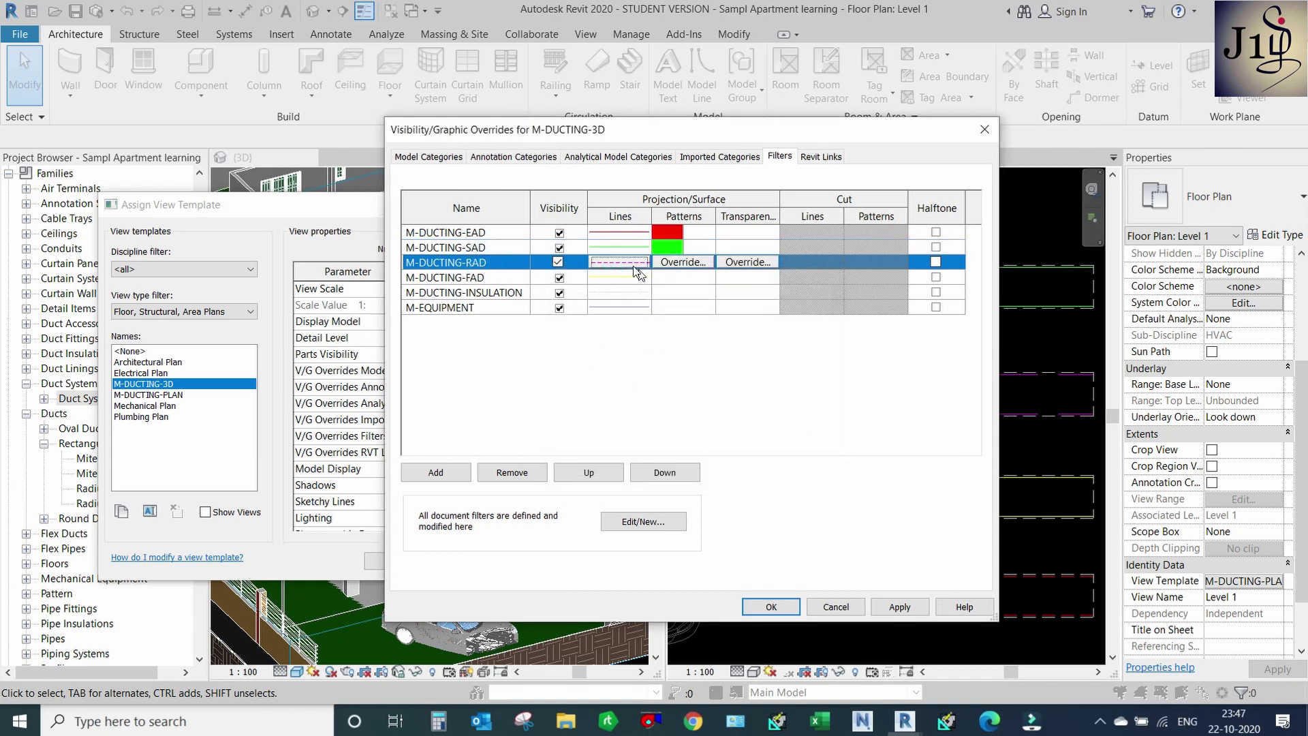
{"action": "left_click", "coordinate": [681, 263]}
{"action": "left_click", "coordinate": [762, 321]}
{"action": "left_click", "coordinate": [699, 349]}
{"action": "left_click", "coordinate": [712, 346]}
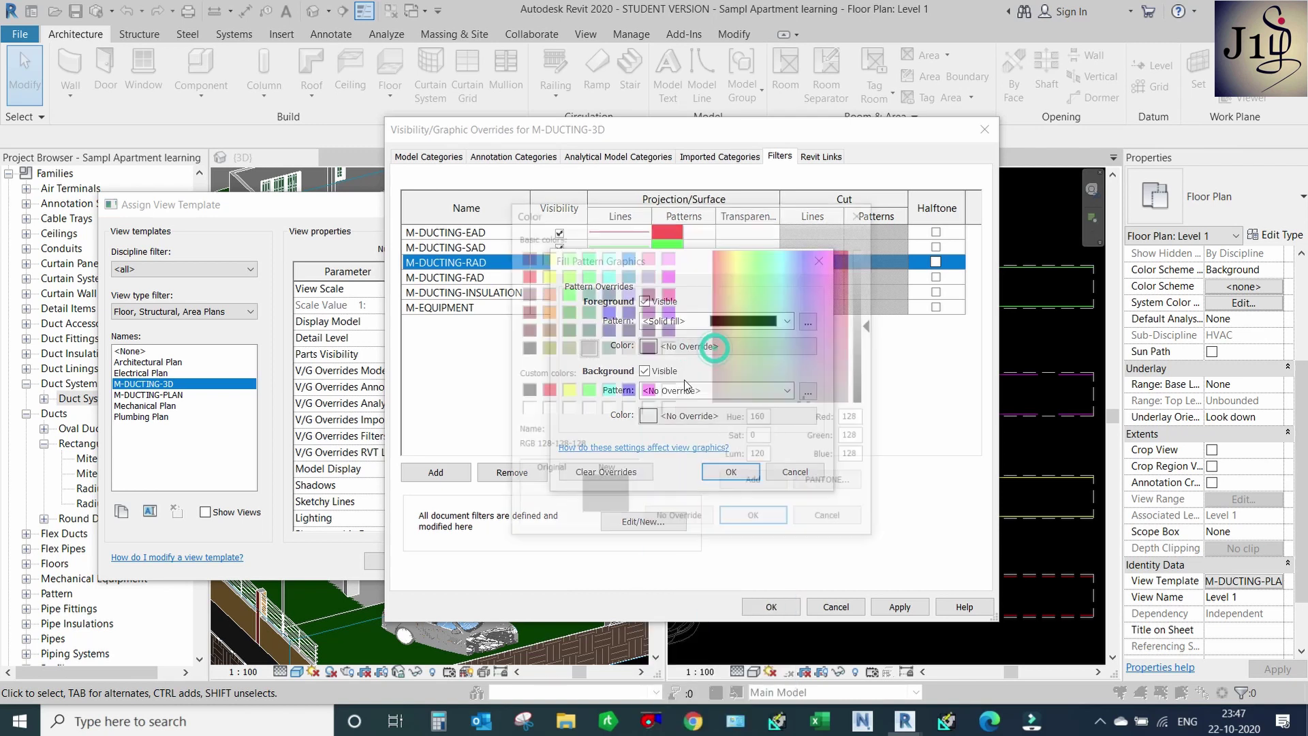
{"action": "left_click", "coordinate": [648, 391]}
{"action": "left_click", "coordinate": [755, 520]}
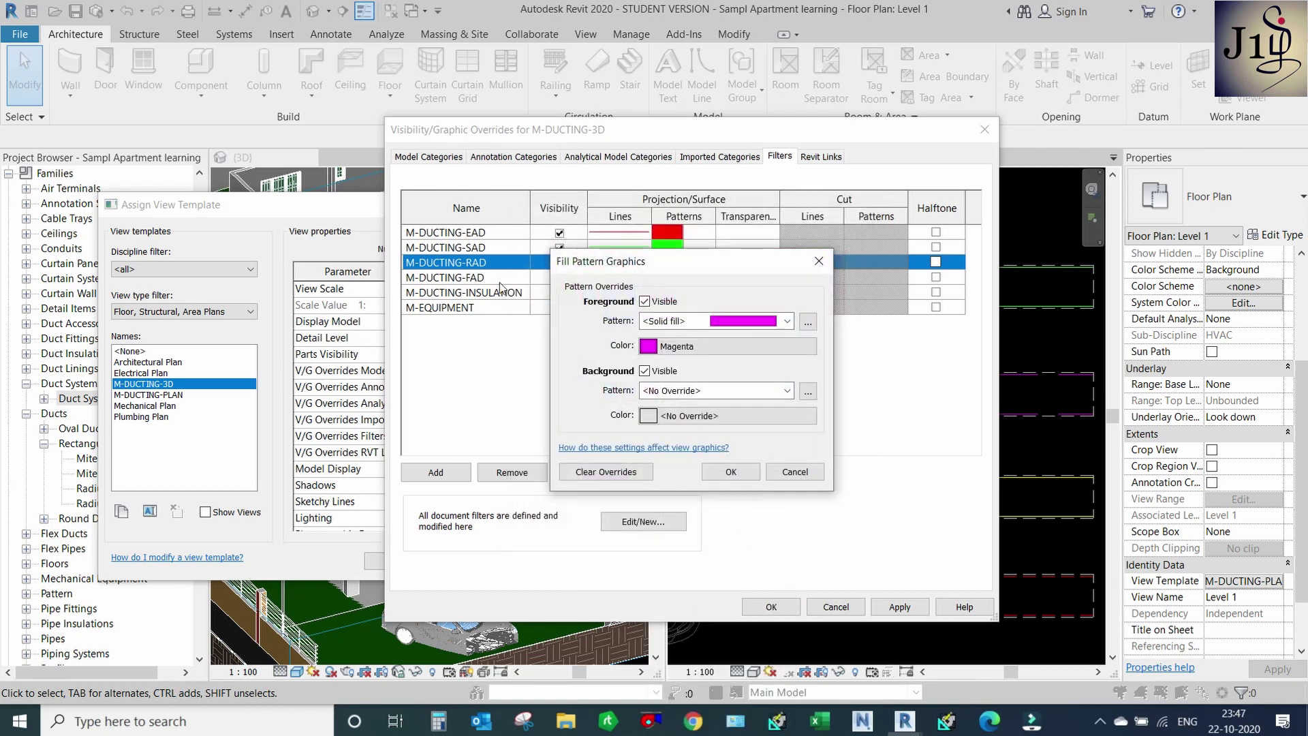
{"action": "left_click", "coordinate": [730, 471]}
Give the M-DUCTING-FAD filter a yellow solid foreground surface fill.
{"action": "left_click", "coordinate": [603, 279]}
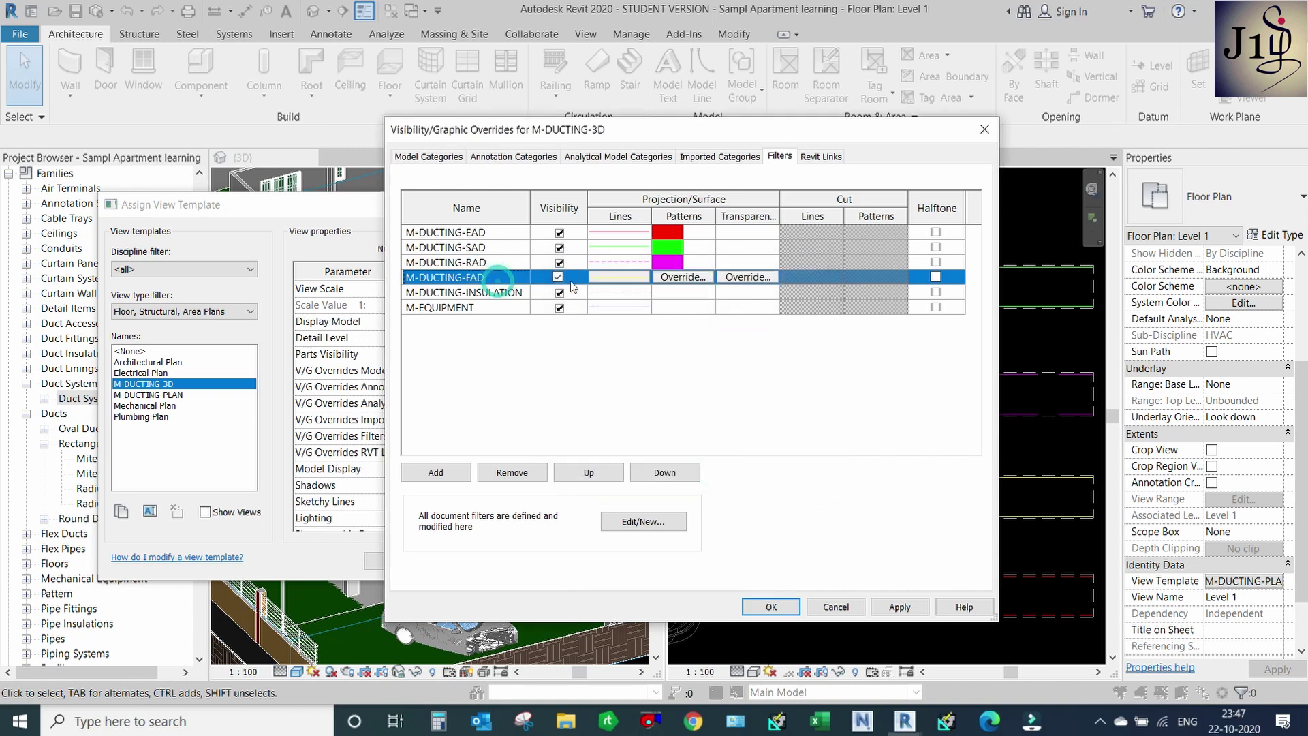
{"action": "left_click", "coordinate": [732, 442]}
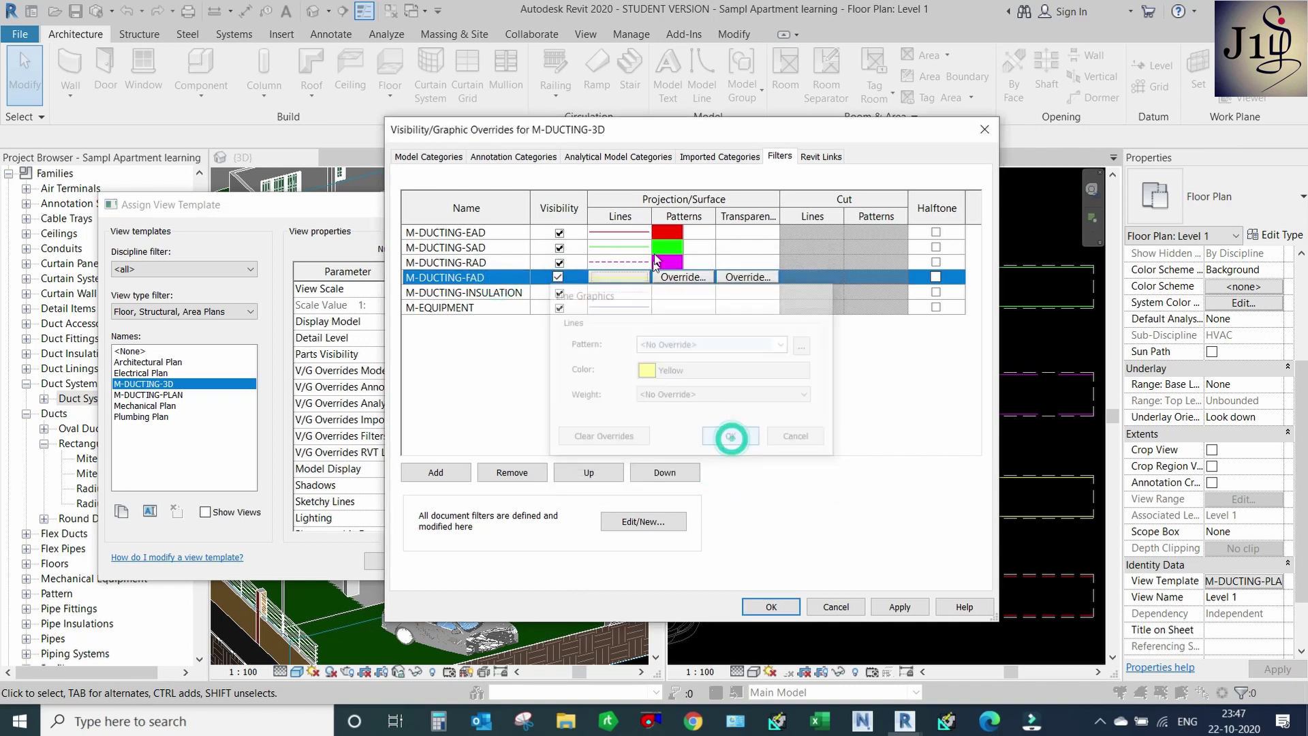
{"action": "left_click", "coordinate": [680, 277]}
{"action": "left_click", "coordinate": [713, 321]}
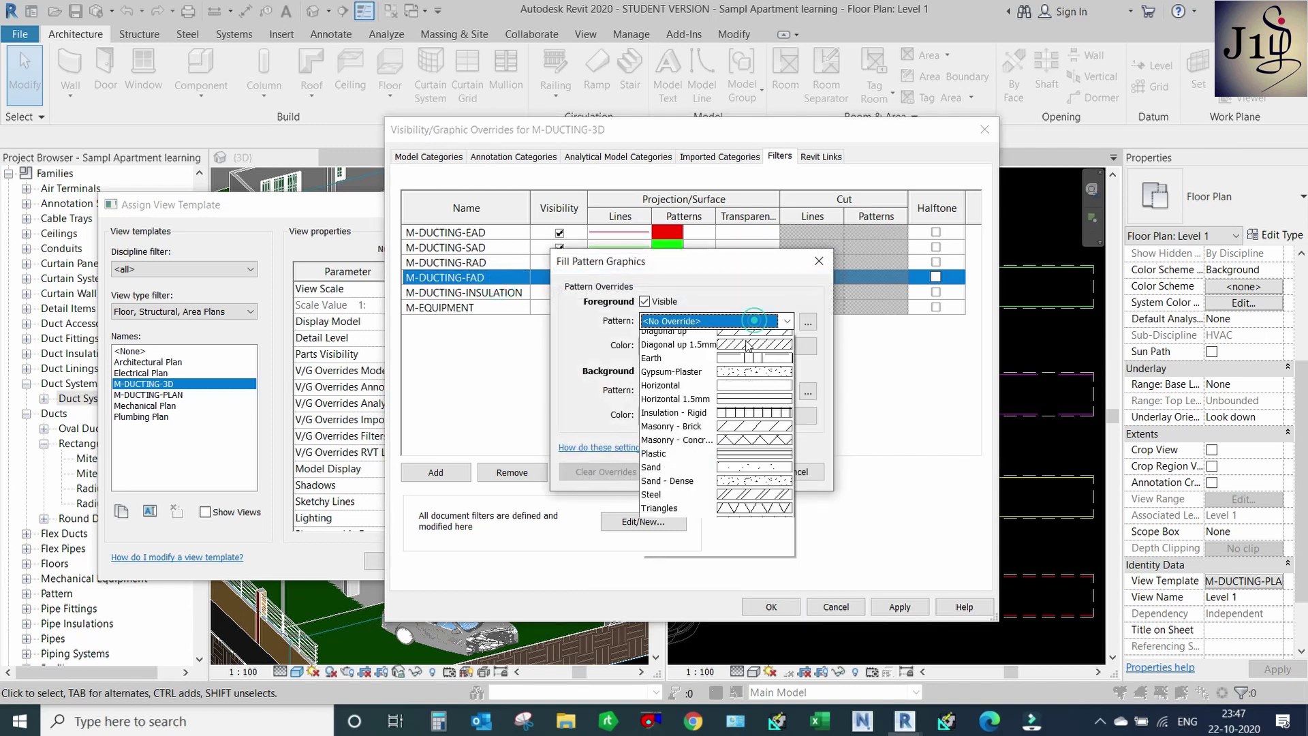
{"action": "left_click", "coordinate": [713, 352]}
{"action": "left_click", "coordinate": [566, 391]}
{"action": "left_click", "coordinate": [786, 519]}
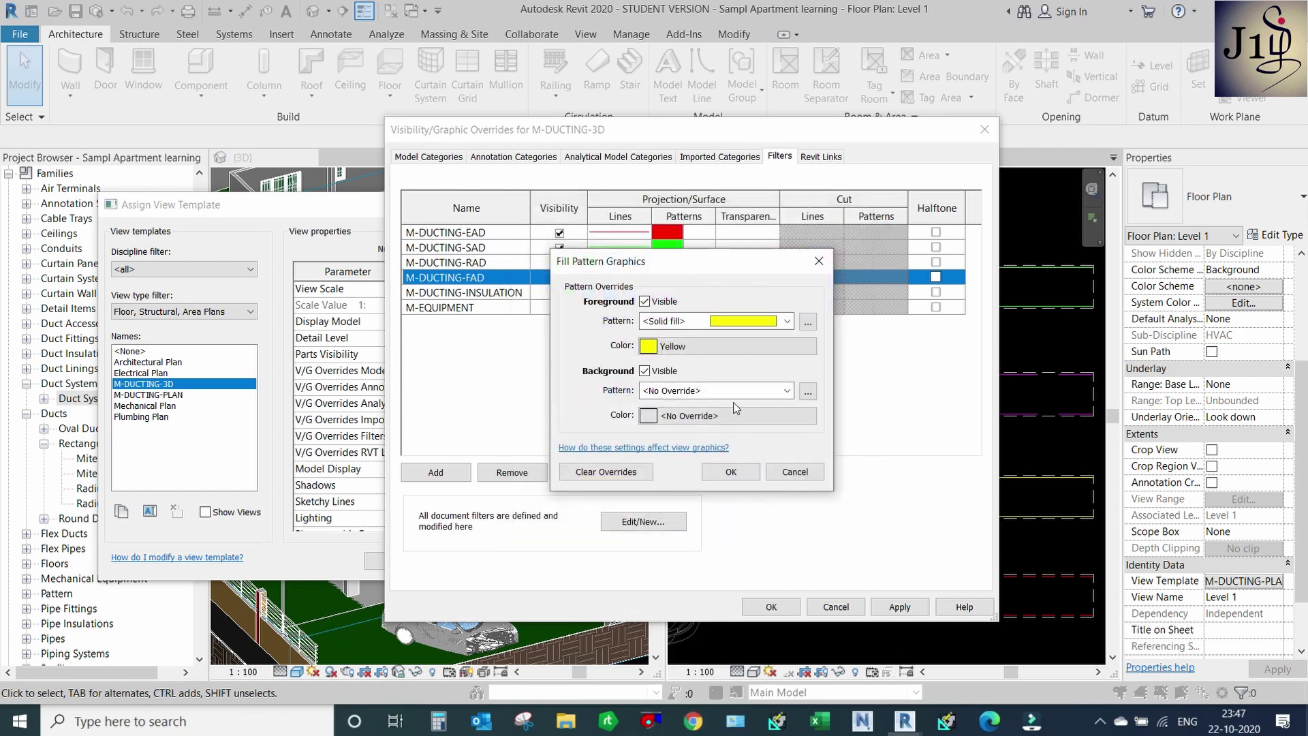
{"action": "left_click", "coordinate": [734, 470]}
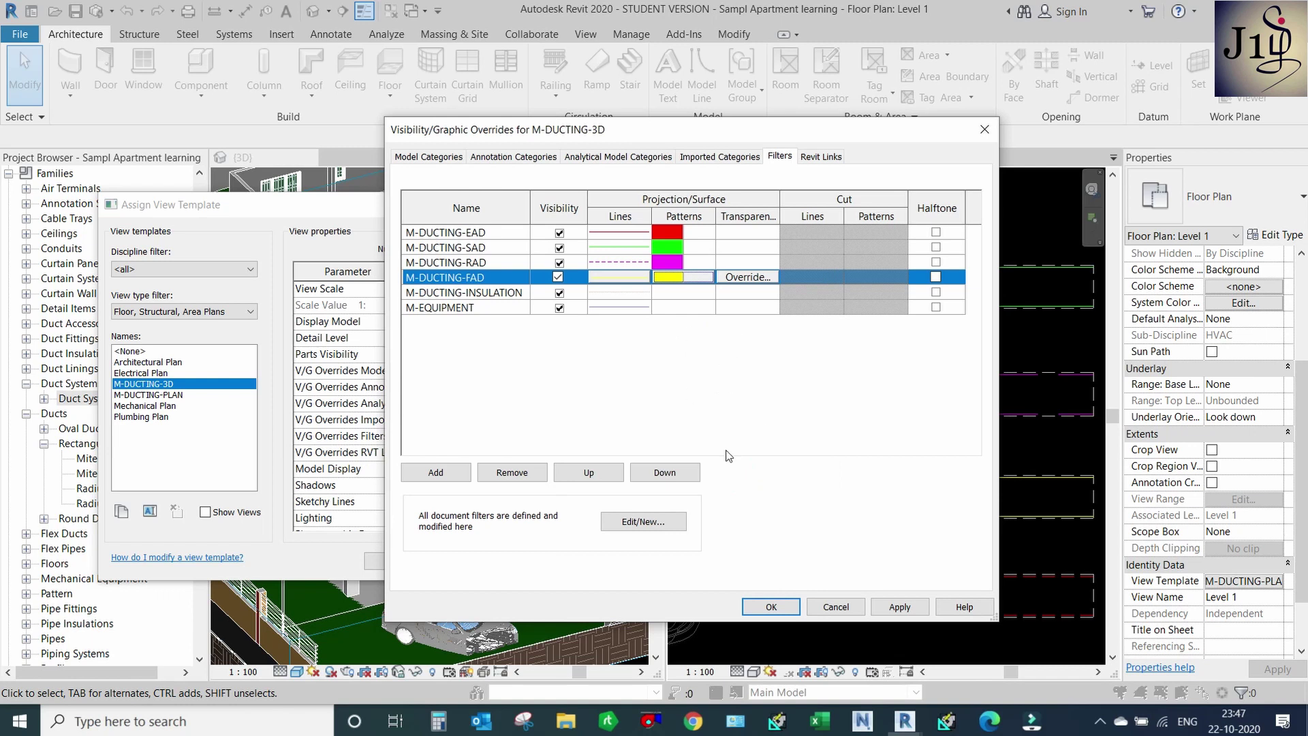
{"action": "left_click", "coordinate": [627, 295]}
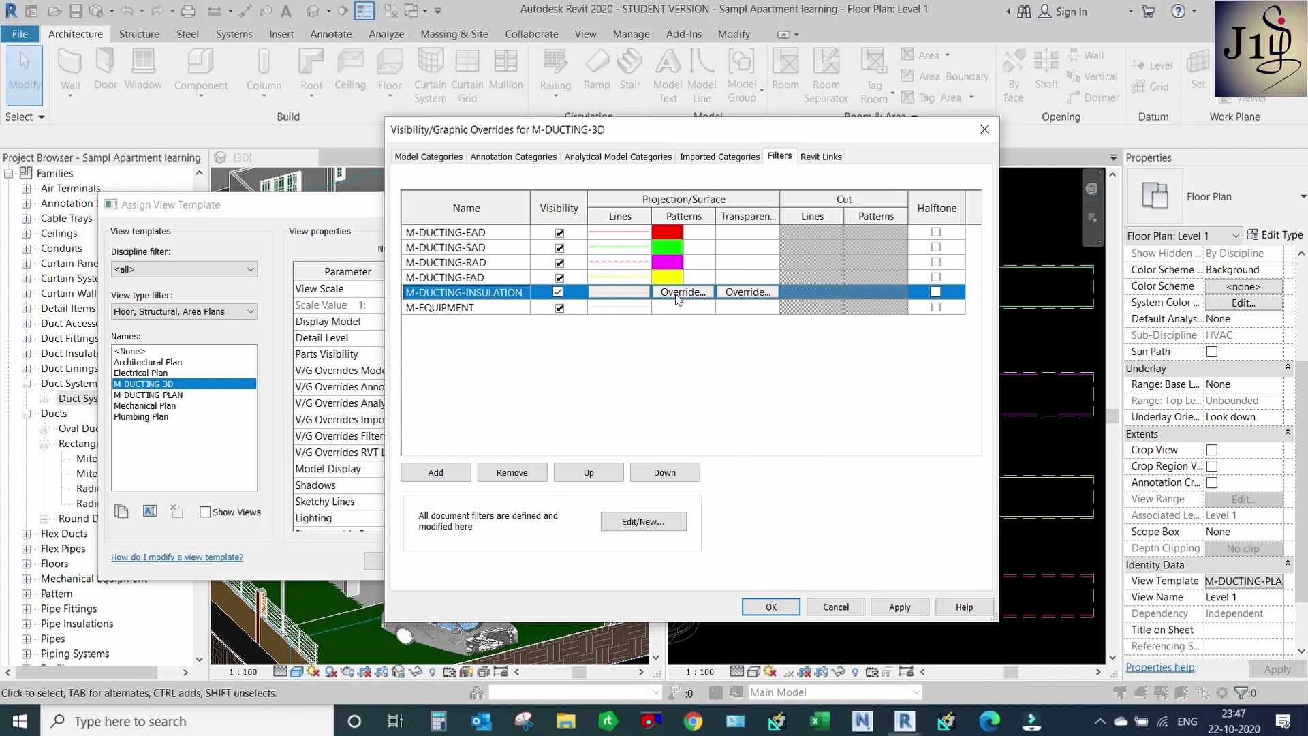
Give M-DUCTING-INSULATION a solid-fill surface pattern in light grey (RGB 192-192-192).
{"action": "left_click", "coordinate": [666, 300]}
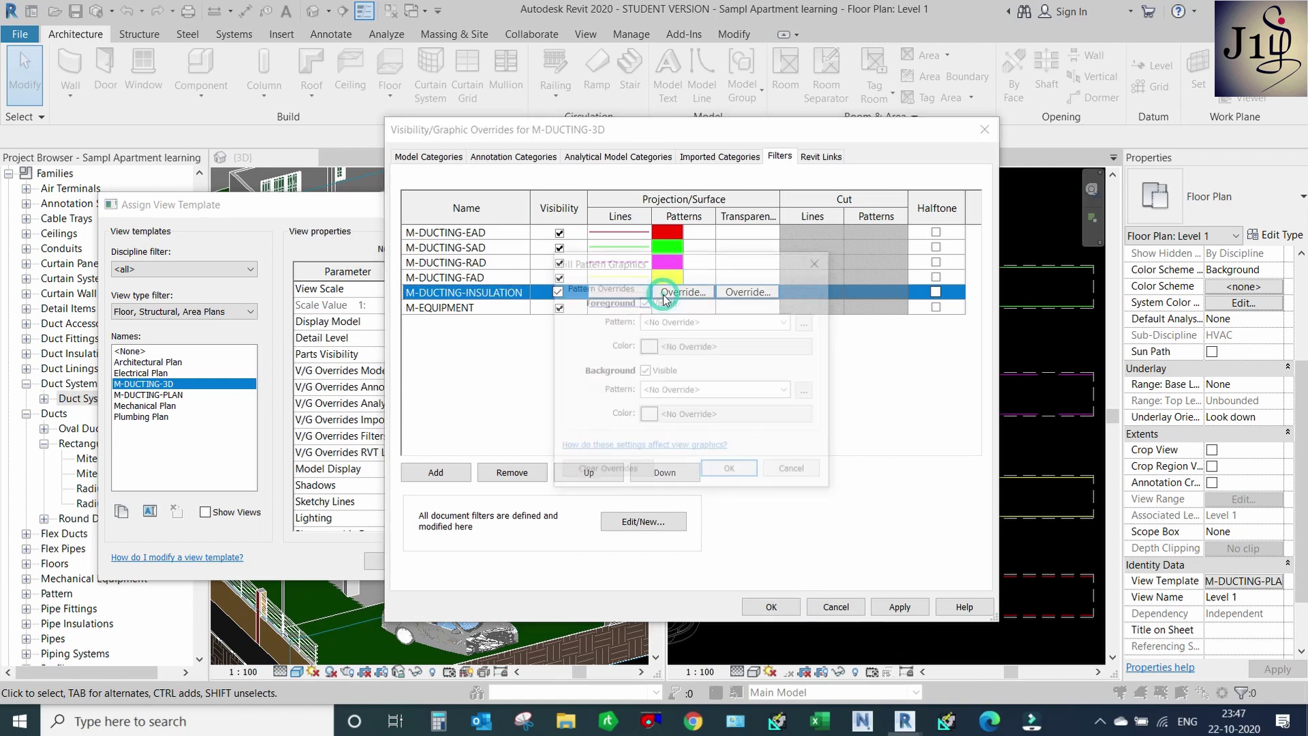
{"action": "left_click", "coordinate": [787, 323]}
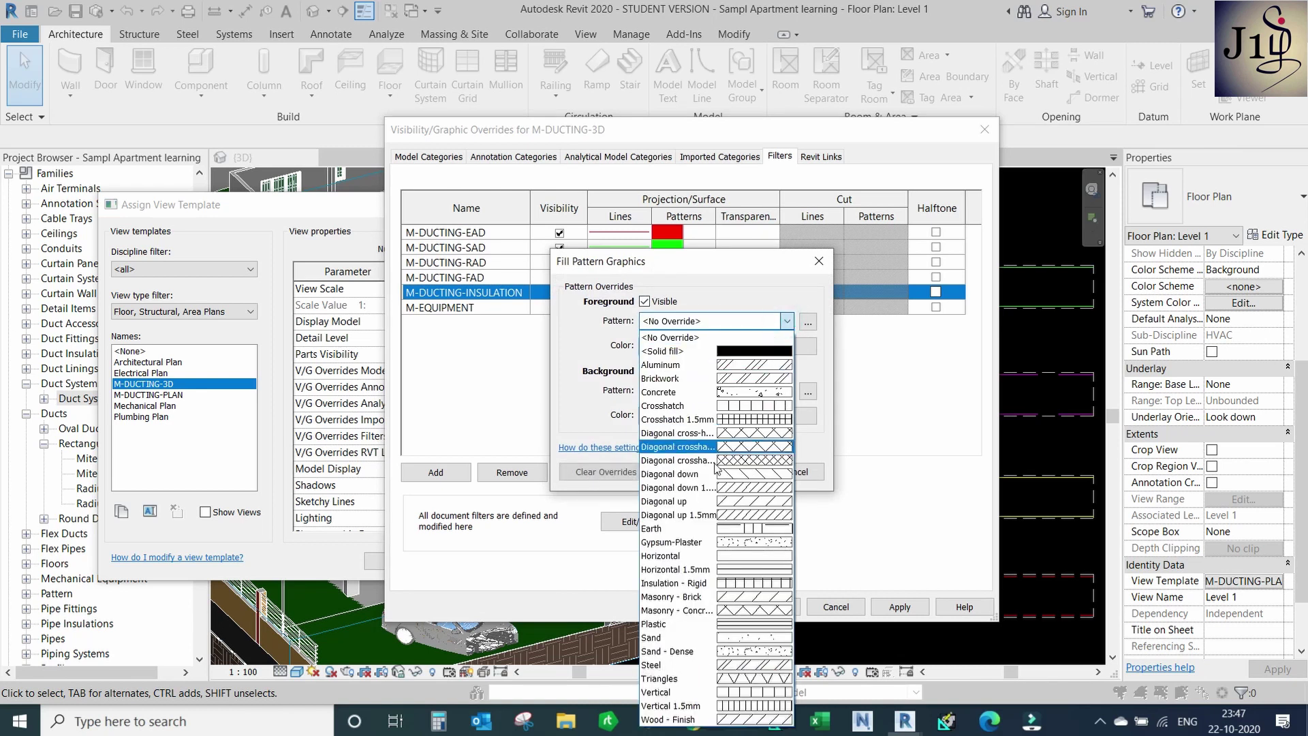
{"action": "left_click", "coordinate": [736, 349]}
{"action": "left_click", "coordinate": [736, 349]}
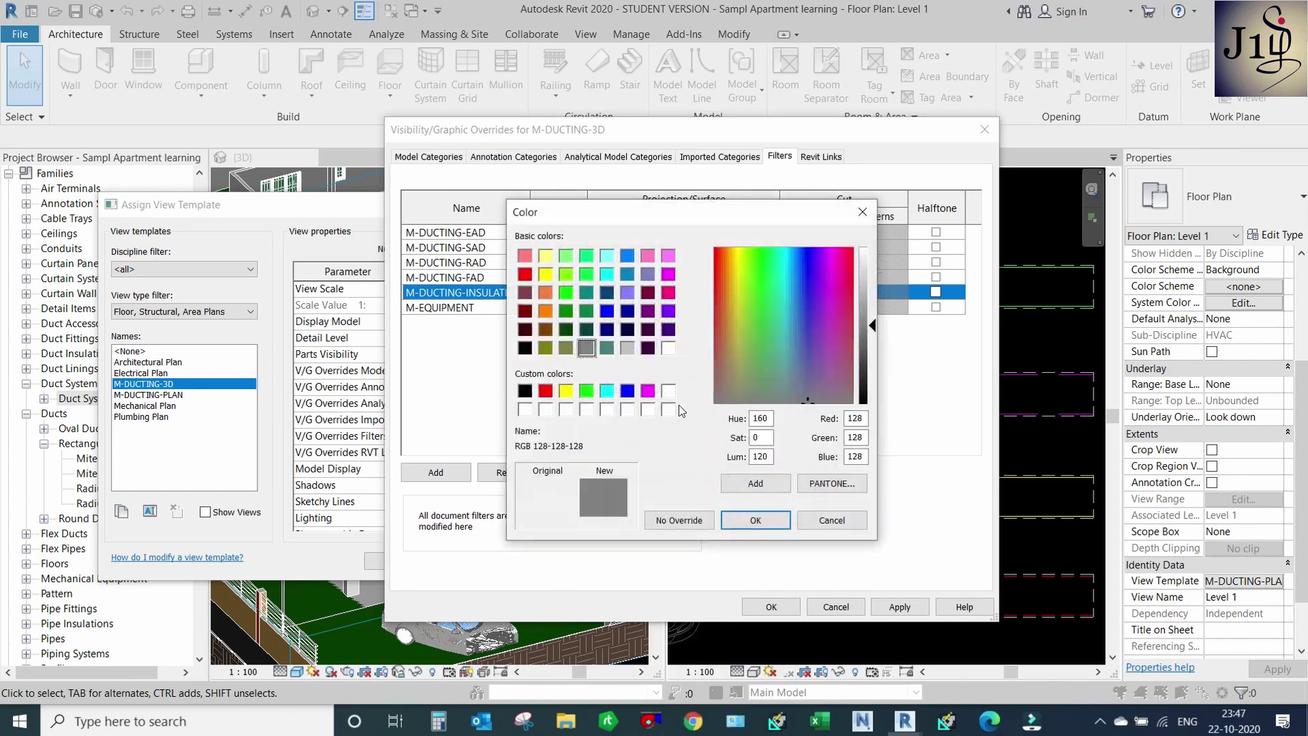
{"action": "left_click", "coordinate": [627, 348]}
{"action": "left_click", "coordinate": [756, 520]}
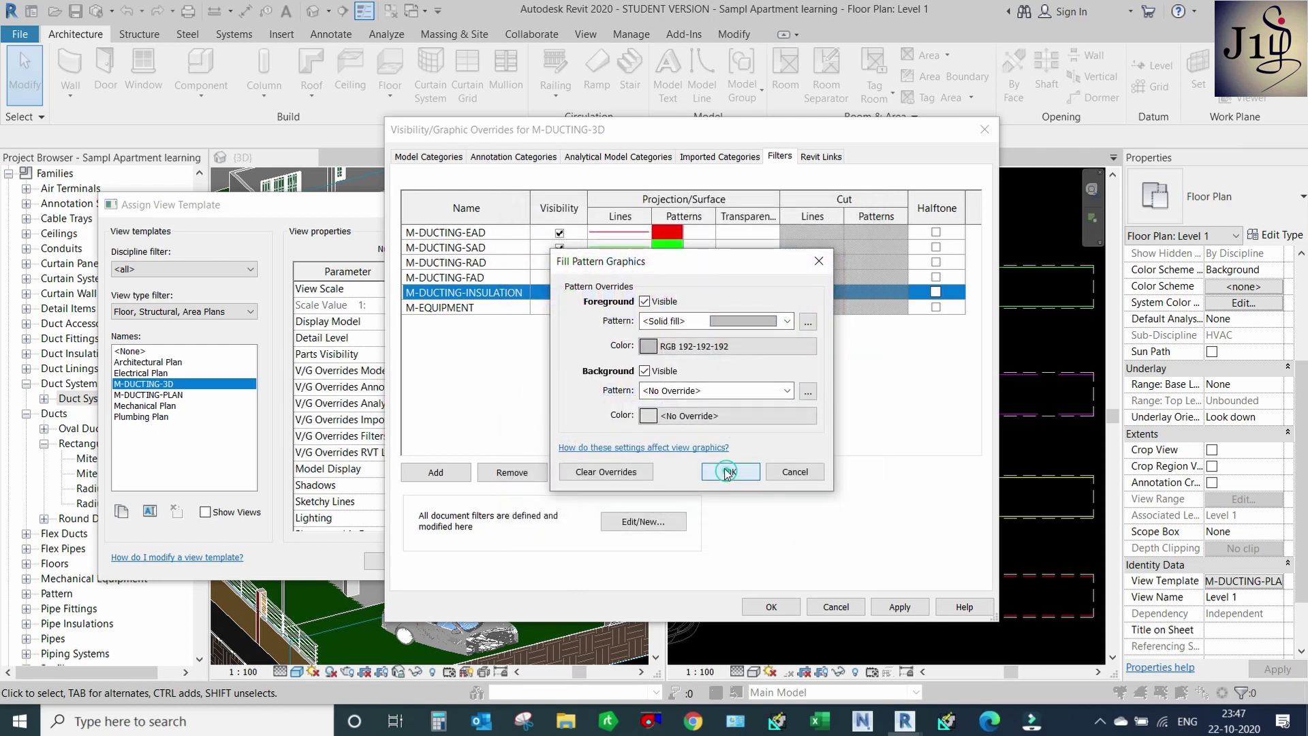
{"action": "left_click", "coordinate": [730, 472]}
Give M-EQUIPMENT a lavender (RGB 128-128-255) solid-fill surface pattern and apply the overrides.
{"action": "left_click", "coordinate": [623, 310]}
{"action": "left_click", "coordinate": [684, 308]}
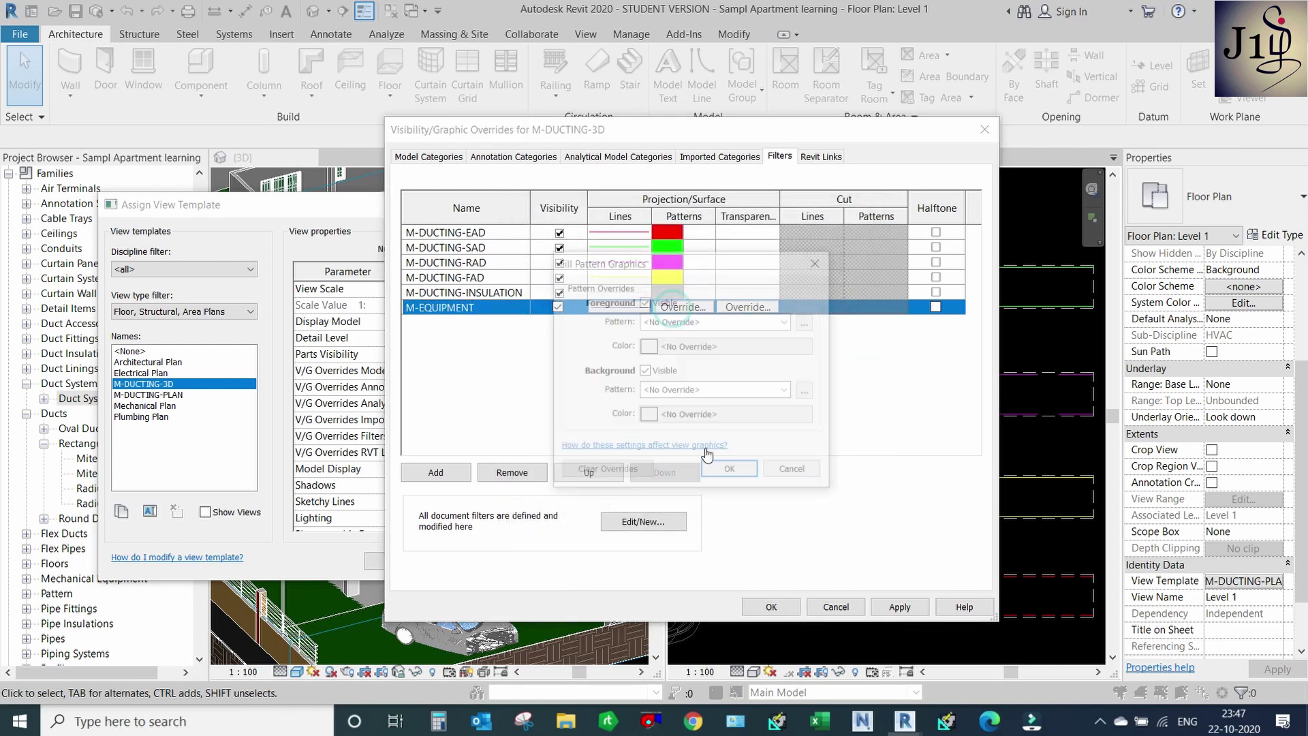
{"action": "left_click", "coordinate": [787, 321]}
{"action": "scroll", "coordinate": [750, 381], "scroll_direction": "up", "scroll_amount": 5}
{"action": "left_click", "coordinate": [742, 344]}
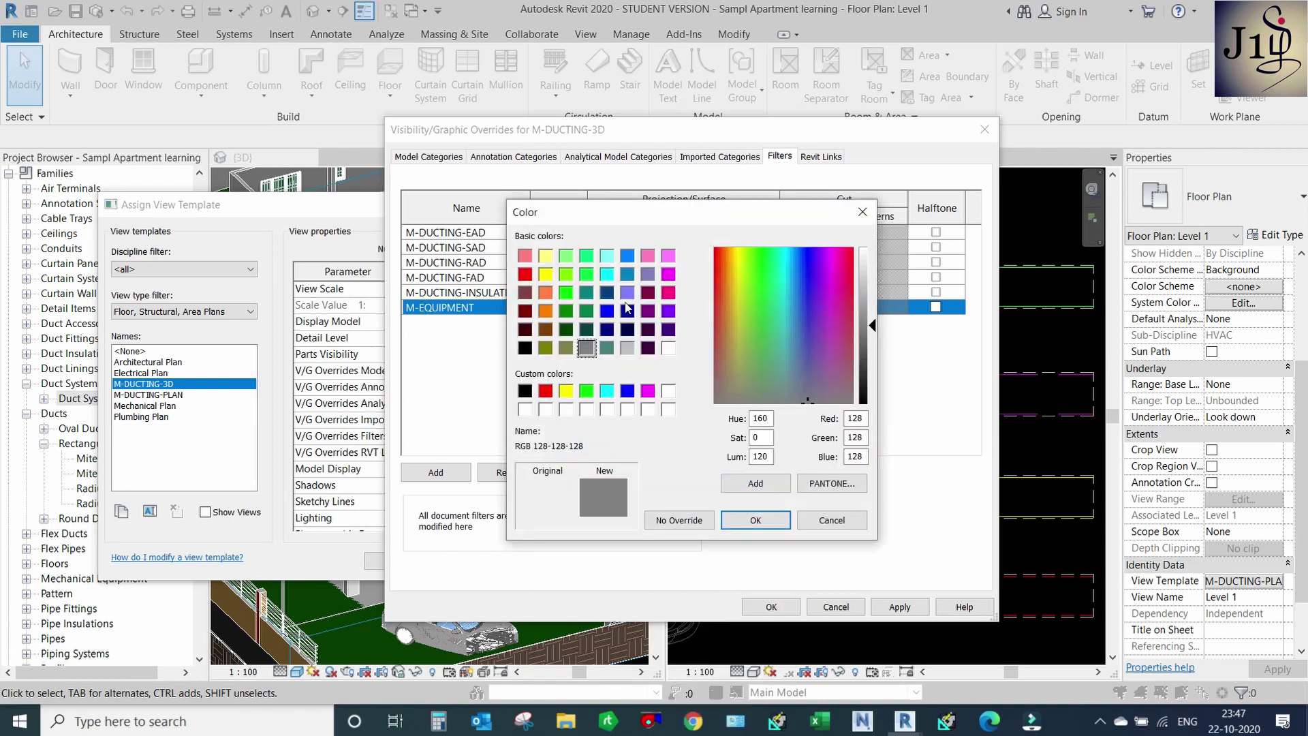
{"action": "left_click", "coordinate": [627, 293]}
{"action": "left_click", "coordinate": [756, 520]}
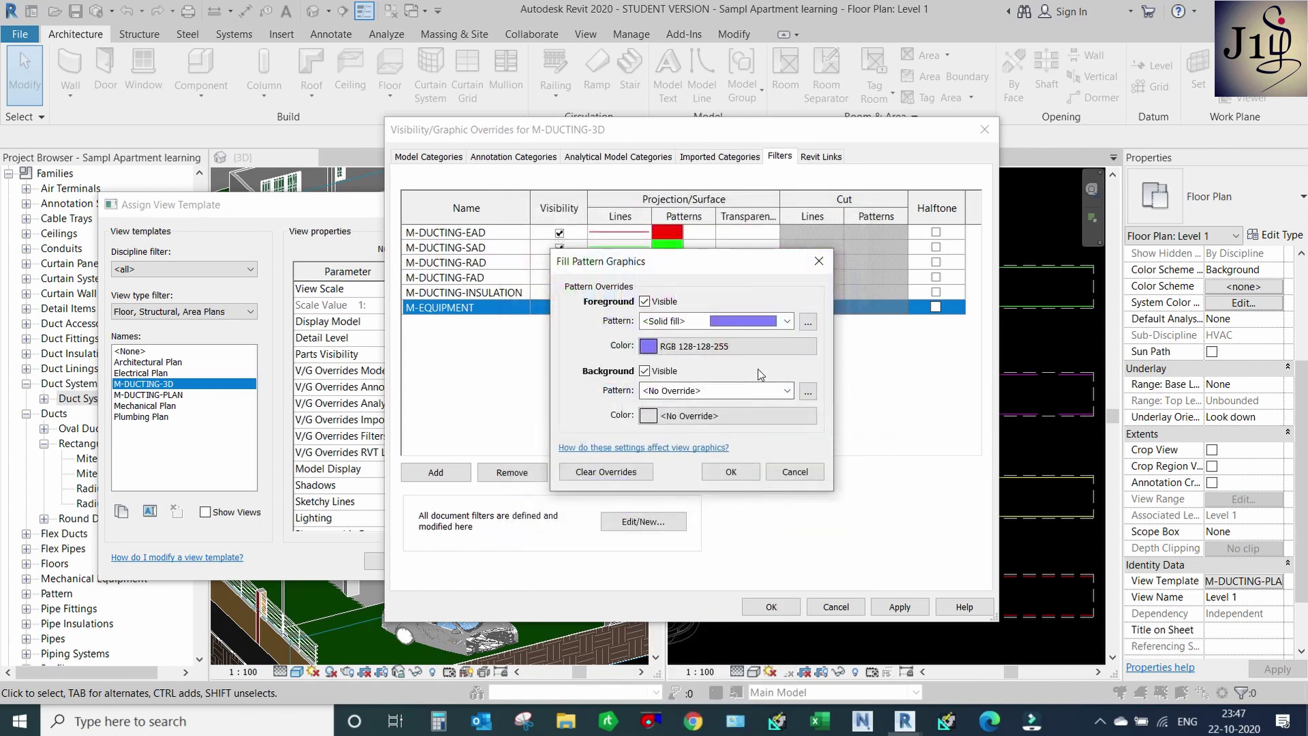
{"action": "left_click", "coordinate": [740, 477]}
{"action": "left_click", "coordinate": [894, 606]}
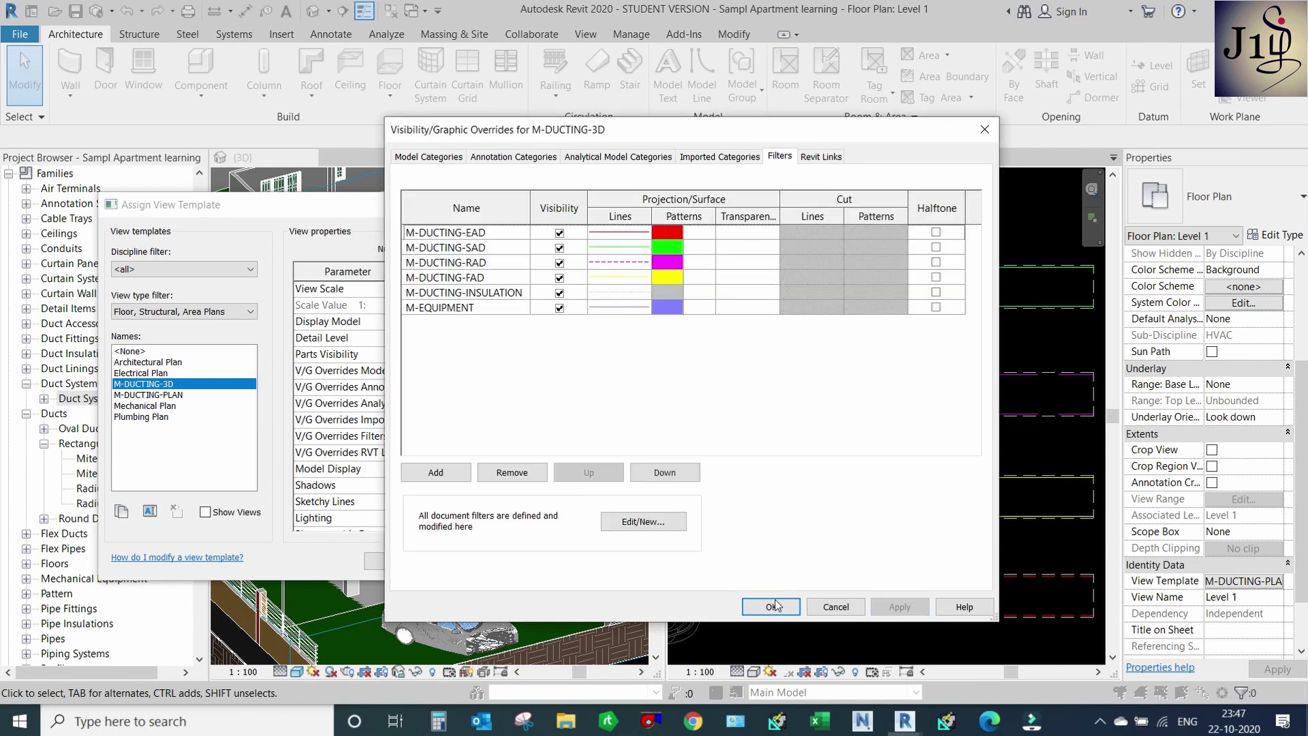
Confirm the Visibility/Graphic overrides and apply the M-DUCTING-3D template to the 3D view.
{"action": "left_click", "coordinate": [776, 606]}
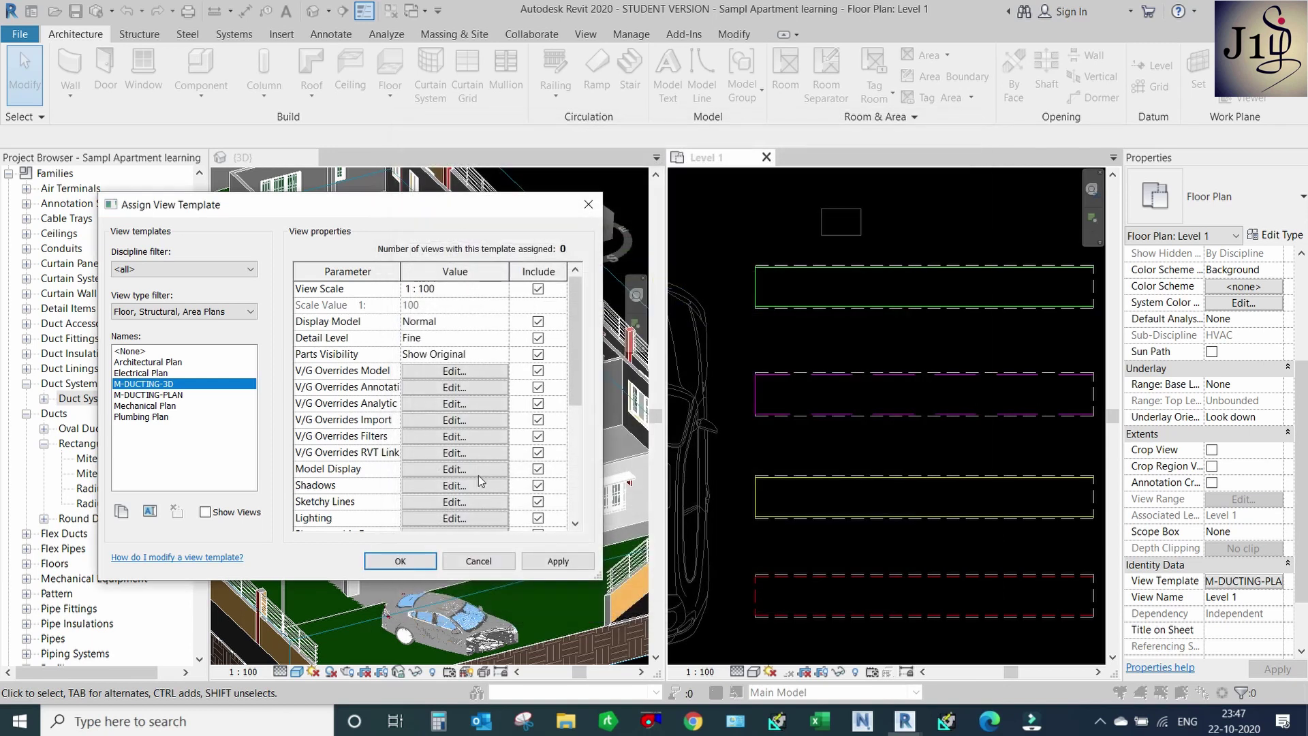
{"action": "left_click_drag", "start_coordinate": [360, 204], "coordinate": [881, 232]}
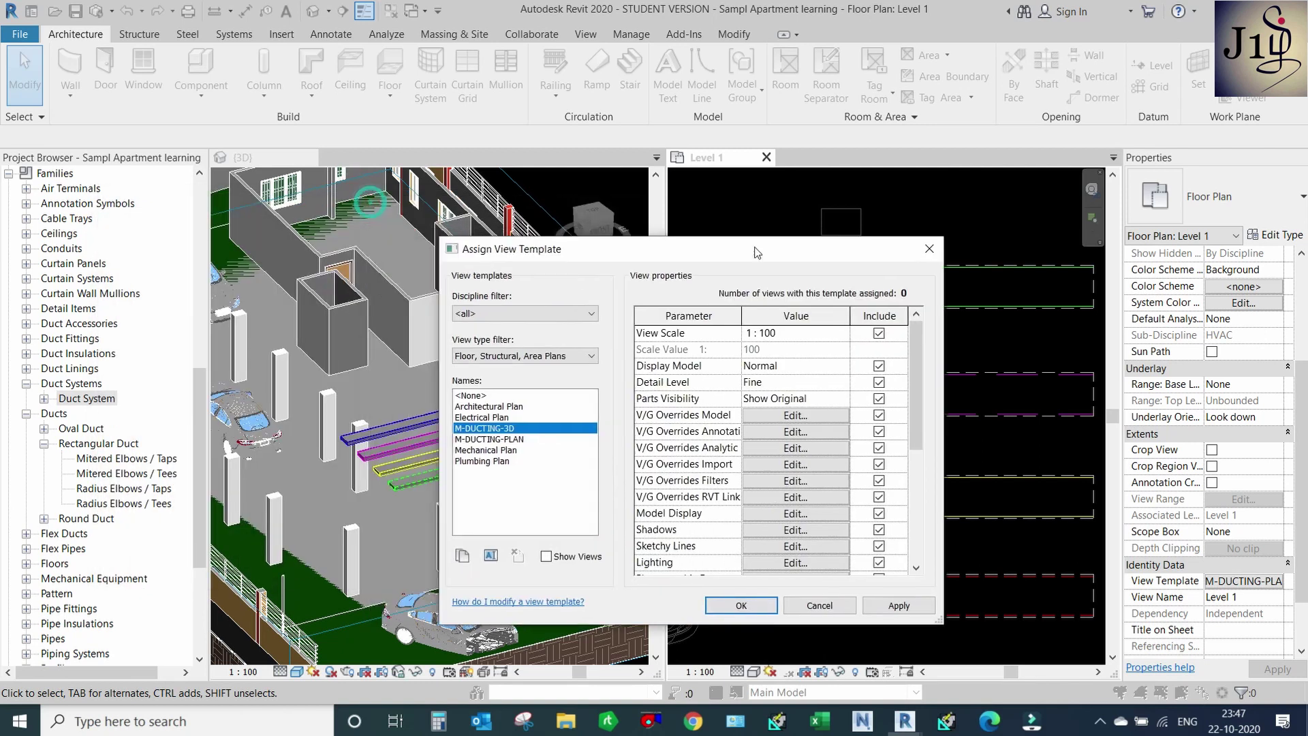
{"action": "left_click", "coordinate": [1075, 590]}
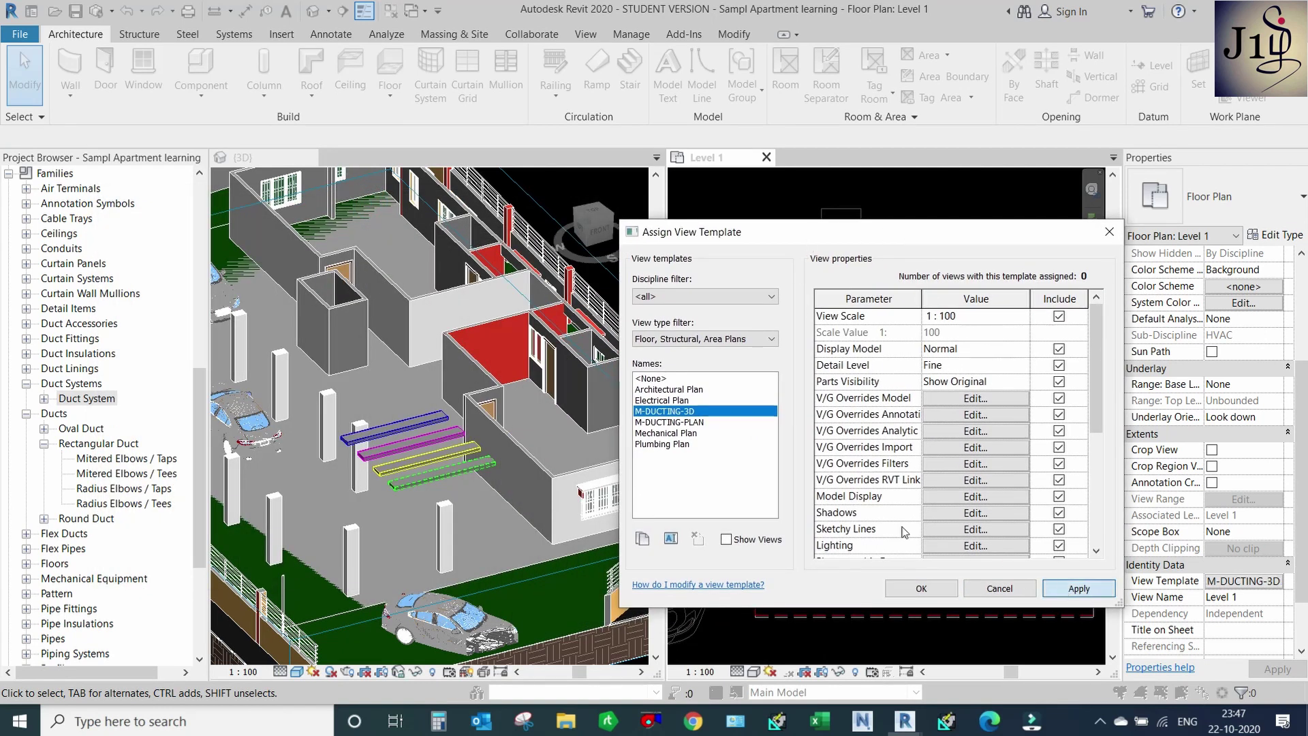
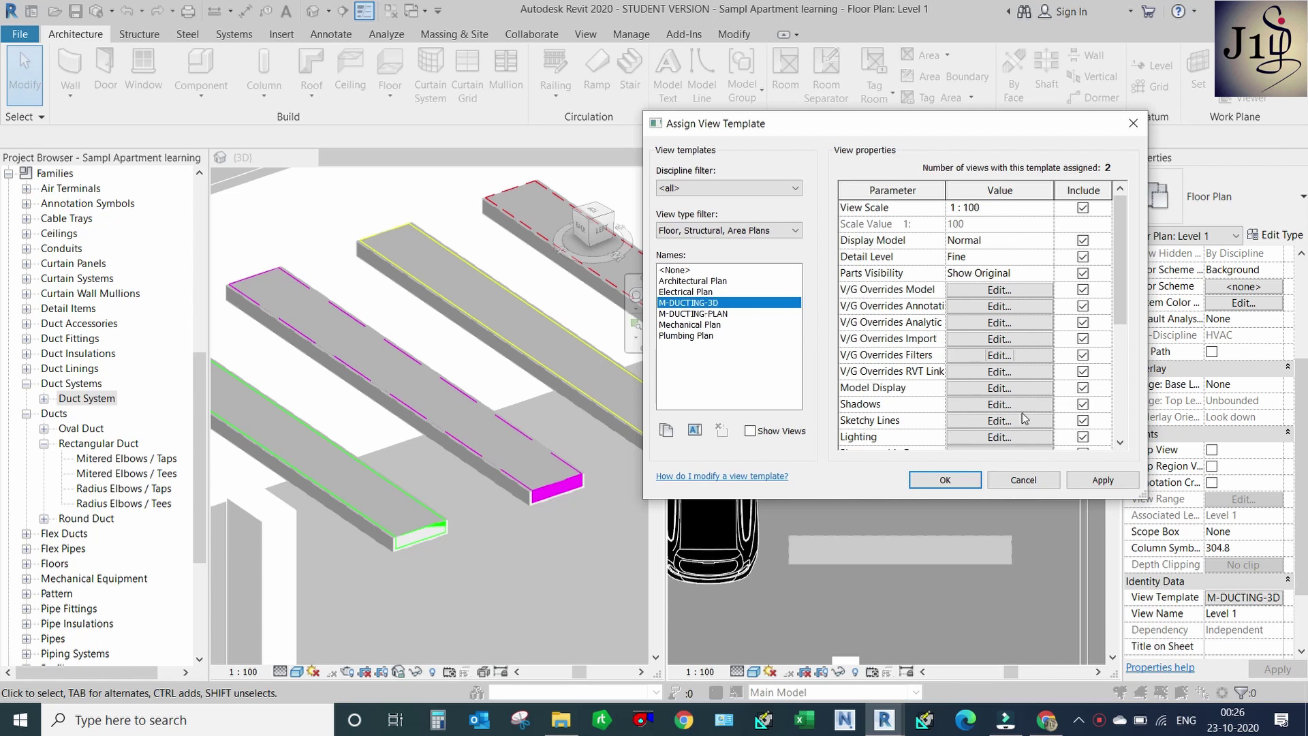
Give the M-DUCTING-INSULATION filter a 60% surface transparency override in the template's V/G filters.
{"action": "left_click", "coordinate": [999, 355]}
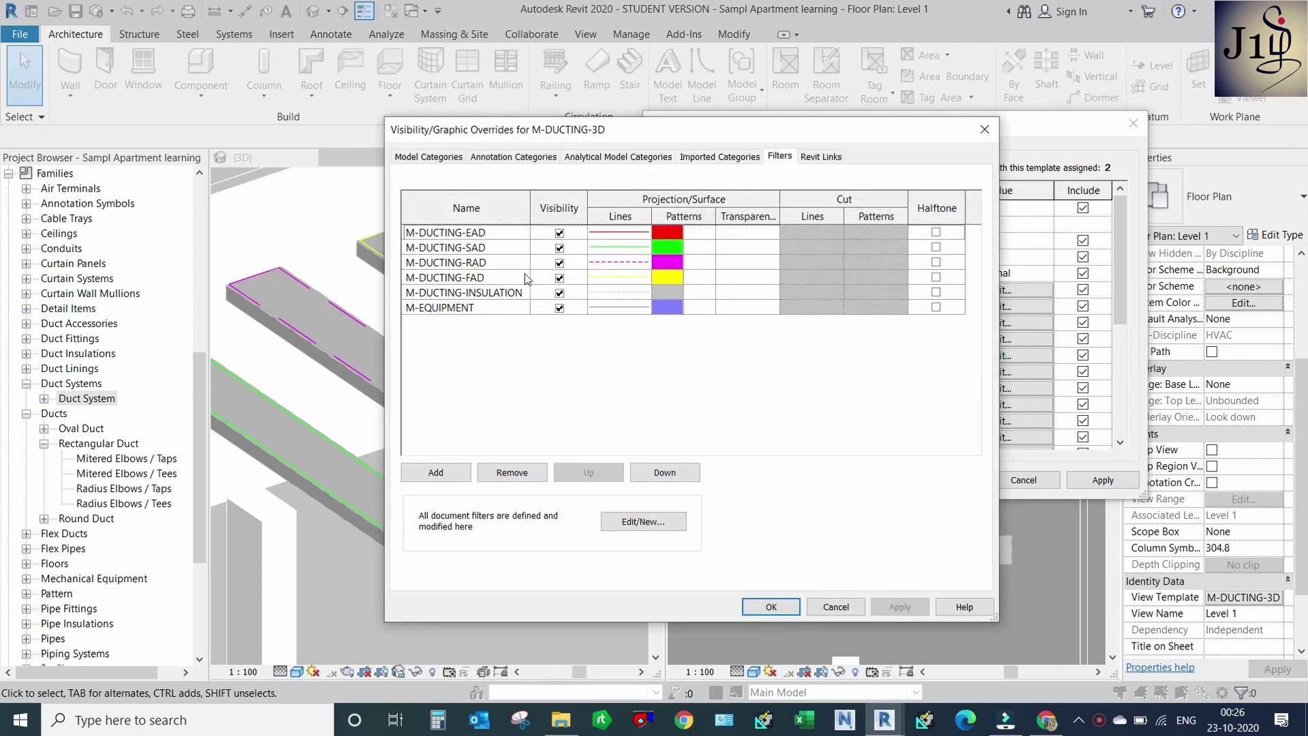
{"action": "left_click", "coordinate": [512, 293]}
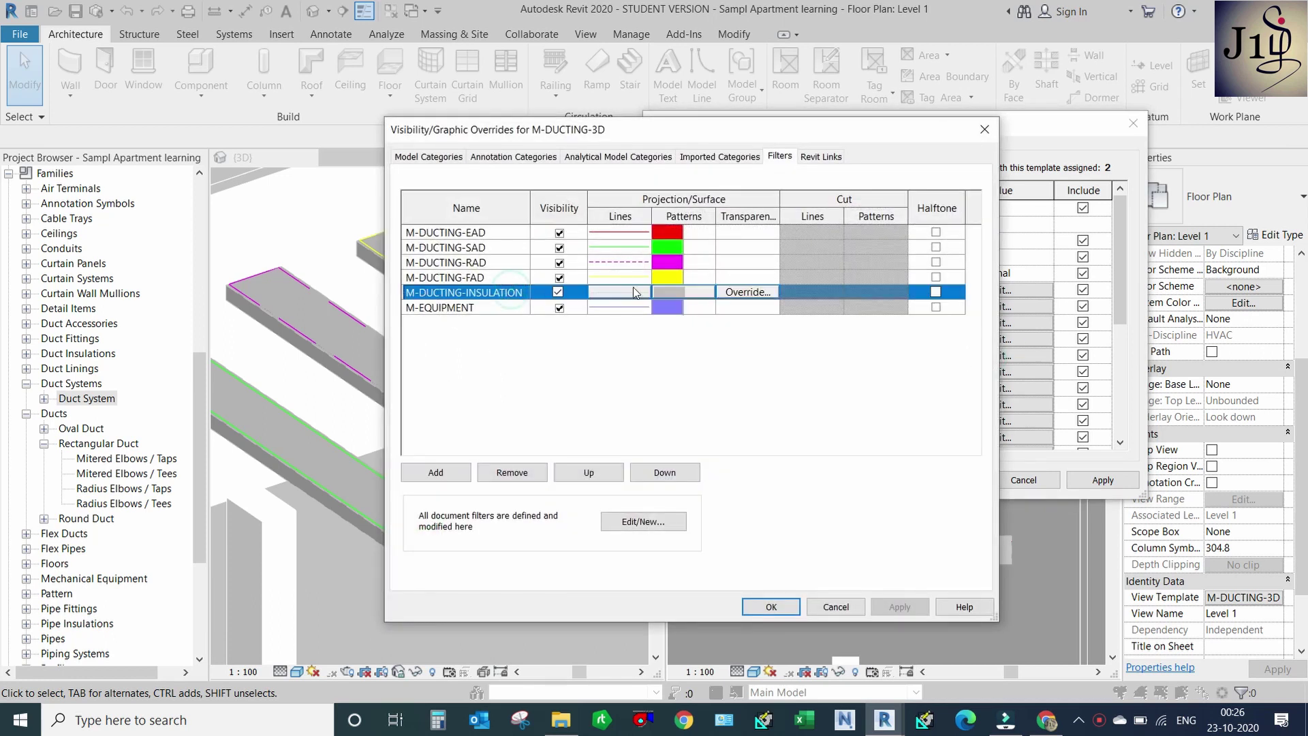
{"action": "left_click", "coordinate": [735, 297]}
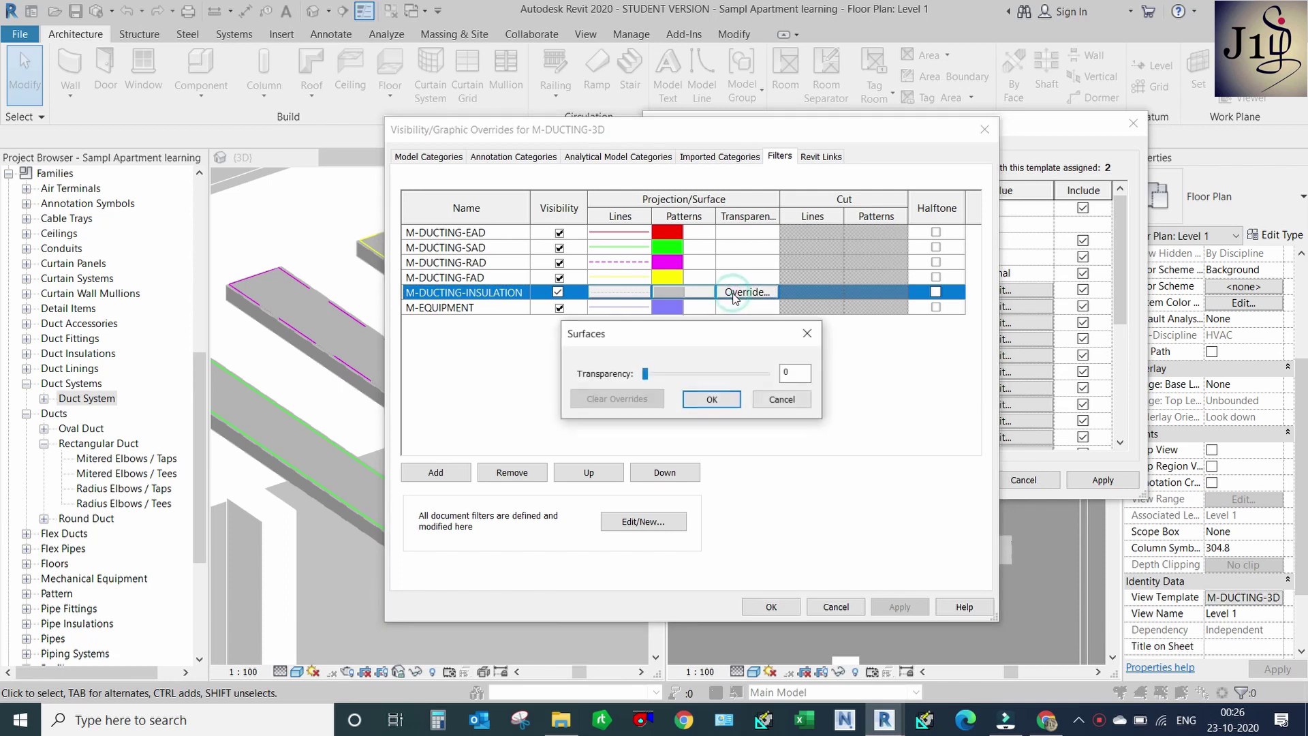
{"action": "left_click", "coordinate": [693, 377]}
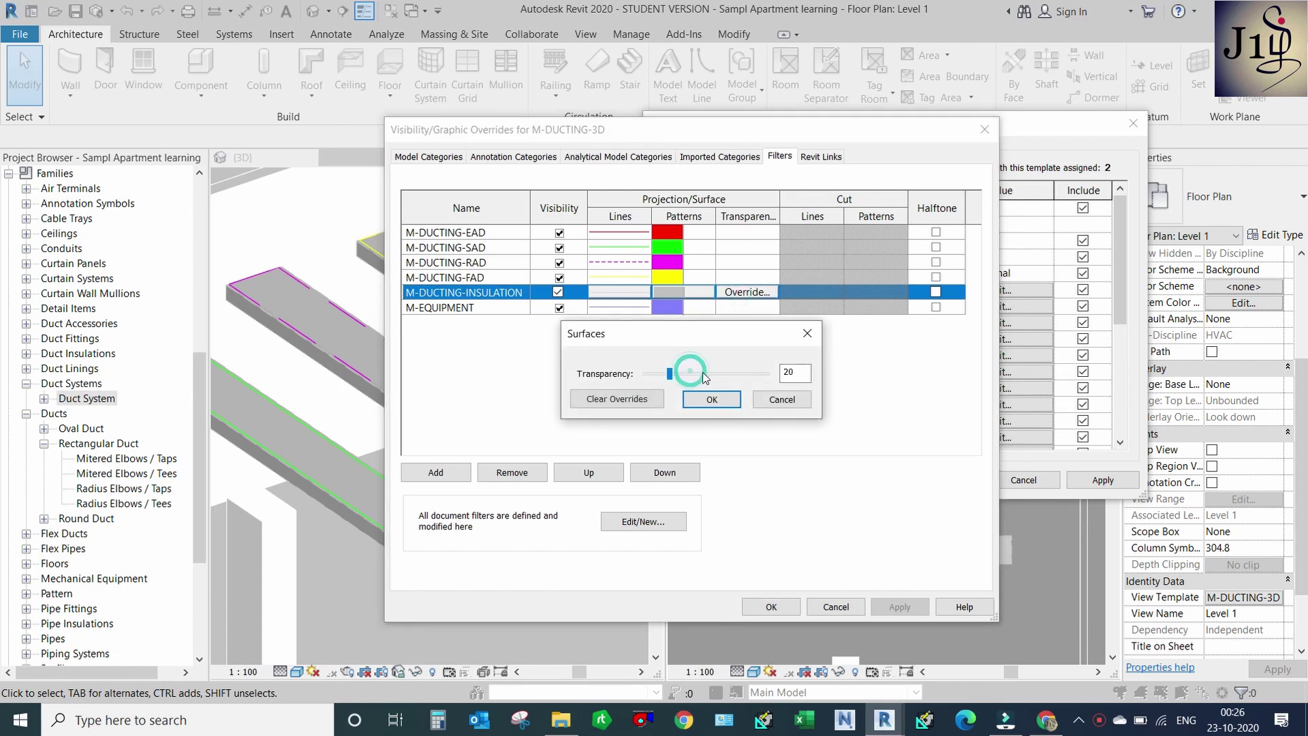
{"action": "left_click", "coordinate": [721, 375]}
{"action": "left_click", "coordinate": [727, 395]}
{"action": "left_click", "coordinate": [910, 606]}
{"action": "left_click", "coordinate": [772, 607]}
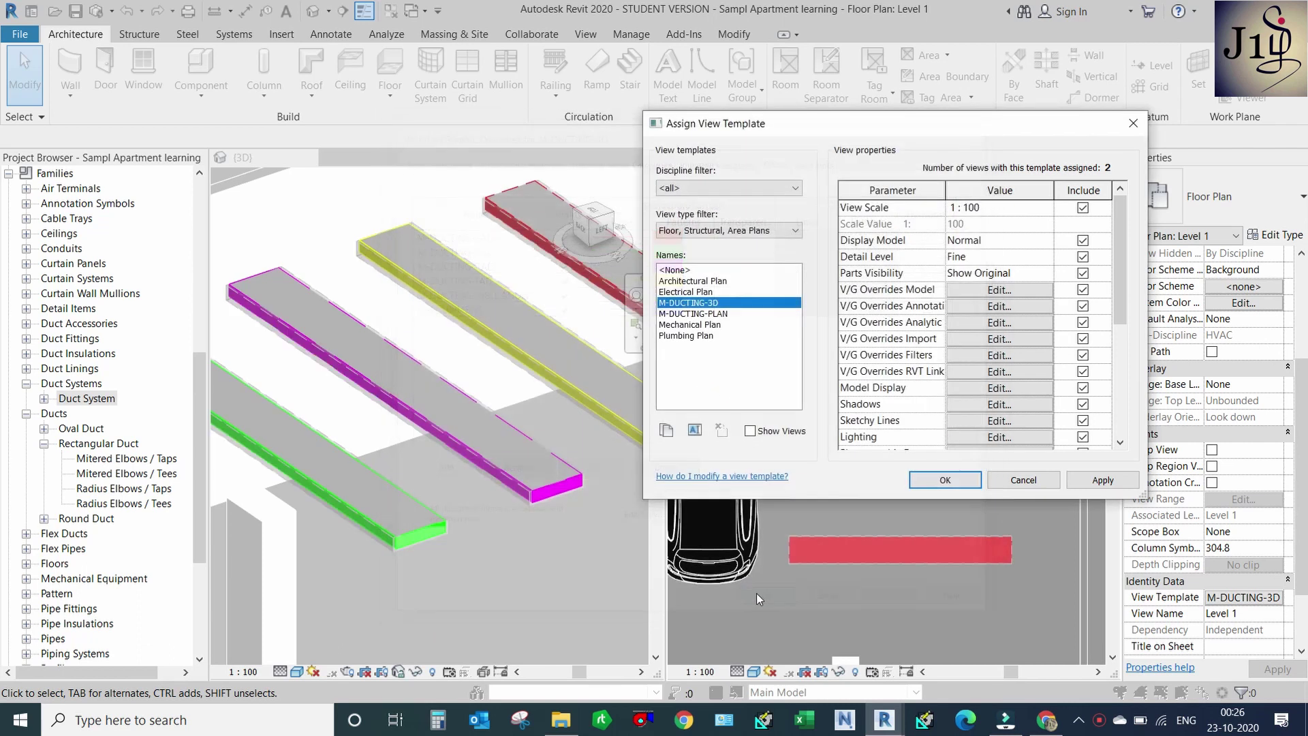
{"action": "left_click", "coordinate": [947, 482]}
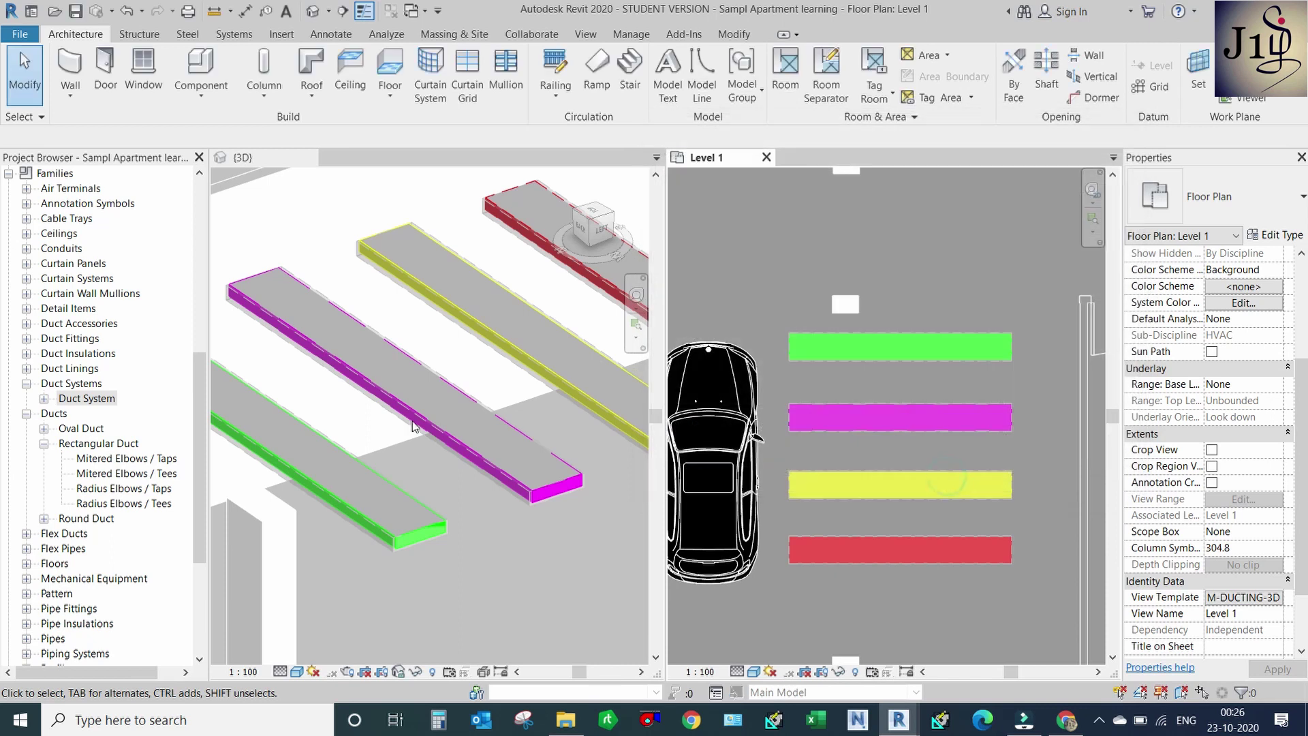
{"action": "scroll", "coordinate": [410, 391], "scroll_direction": "down", "scroll_amount": 3}
{"action": "scroll", "coordinate": [368, 407], "scroll_direction": "down", "scroll_amount": 2}
{"action": "scroll", "coordinate": [368, 406], "scroll_direction": "down", "scroll_amount": 3}
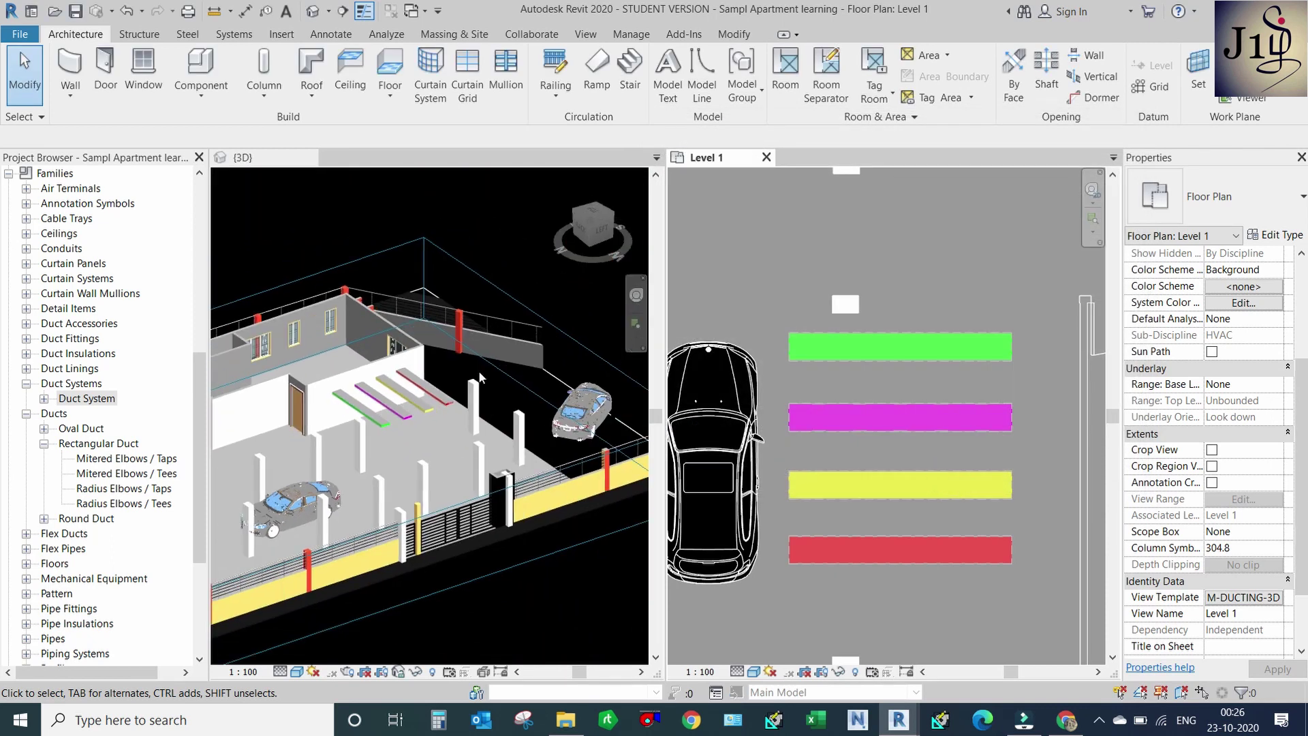
{"action": "middle_click_drag", "start_coordinate": [432, 444], "coordinate": [431, 427], "text": "shift"}
{"action": "scroll", "coordinate": [426, 425], "scroll_direction": "up", "scroll_amount": 2}
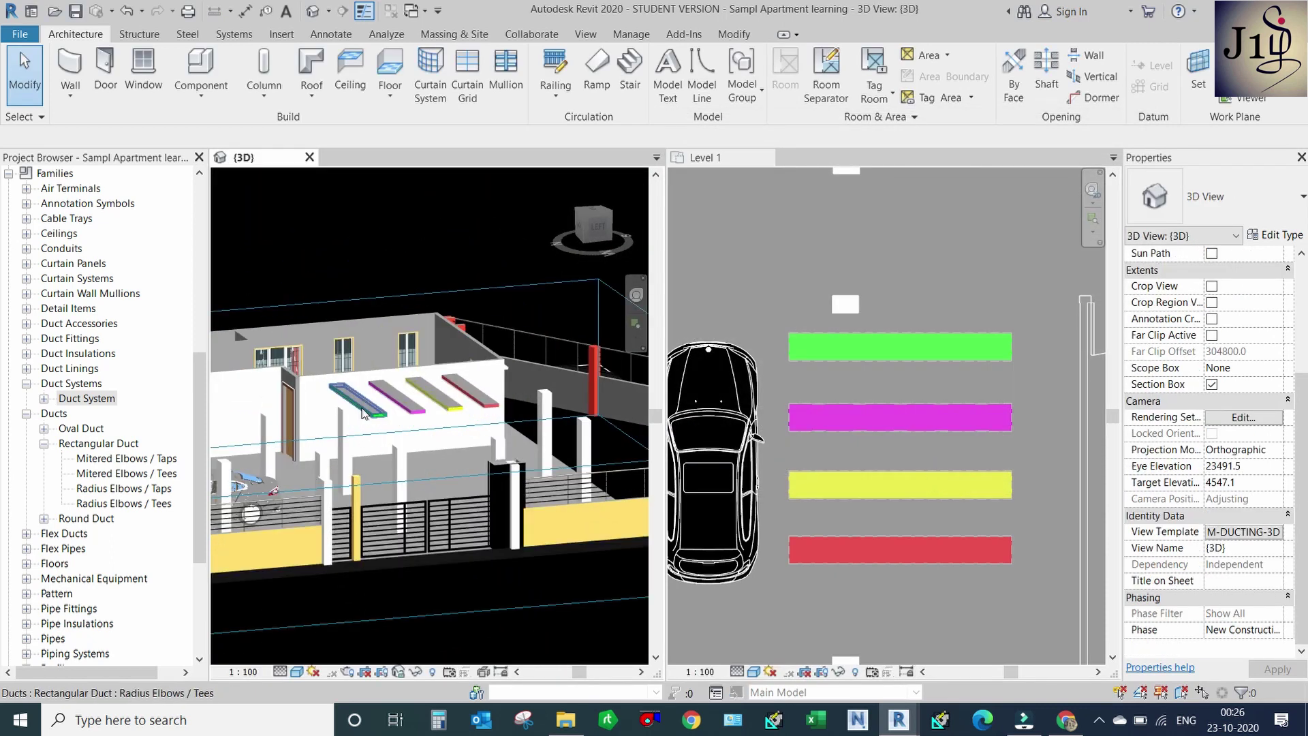
{"action": "scroll", "coordinate": [416, 424], "scroll_direction": "up", "scroll_amount": 2}
{"action": "scroll", "coordinate": [406, 421], "scroll_direction": "up", "scroll_amount": 1}
{"action": "scroll", "coordinate": [403, 422], "scroll_direction": "up", "scroll_amount": 1}
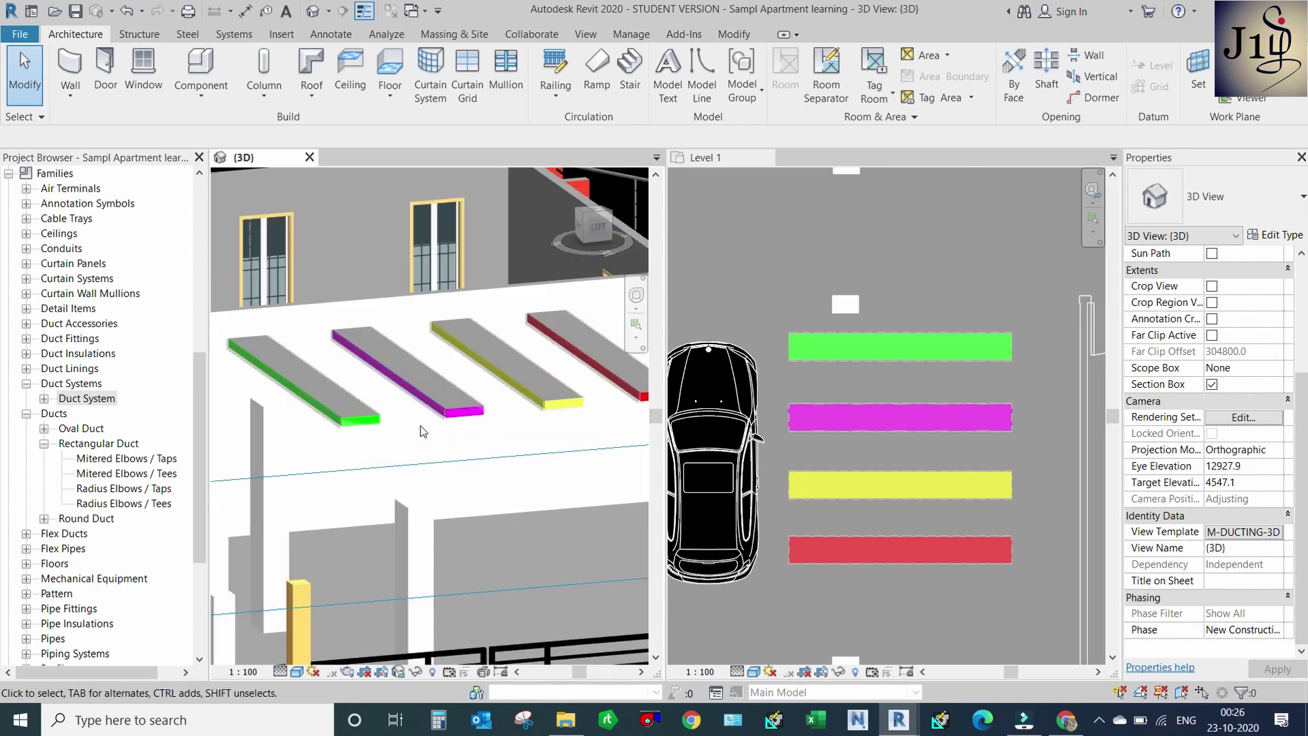
{"action": "scroll", "coordinate": [443, 436], "scroll_direction": "up", "scroll_amount": 1}
{"action": "scroll", "coordinate": [420, 417], "scroll_direction": "down", "scroll_amount": 2}
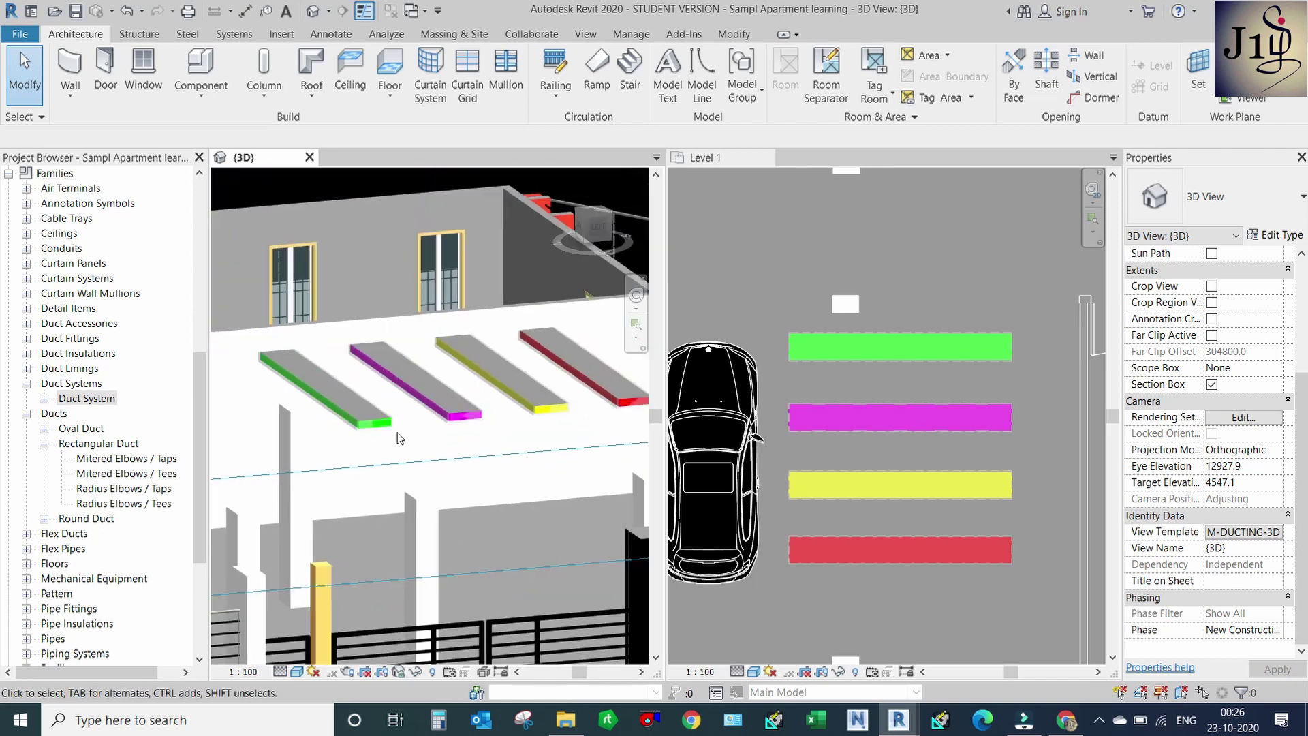
{"action": "left_click", "coordinate": [378, 423]}
{"action": "middle_click_drag", "start_coordinate": [378, 426], "coordinate": [384, 451], "text": "shift"}
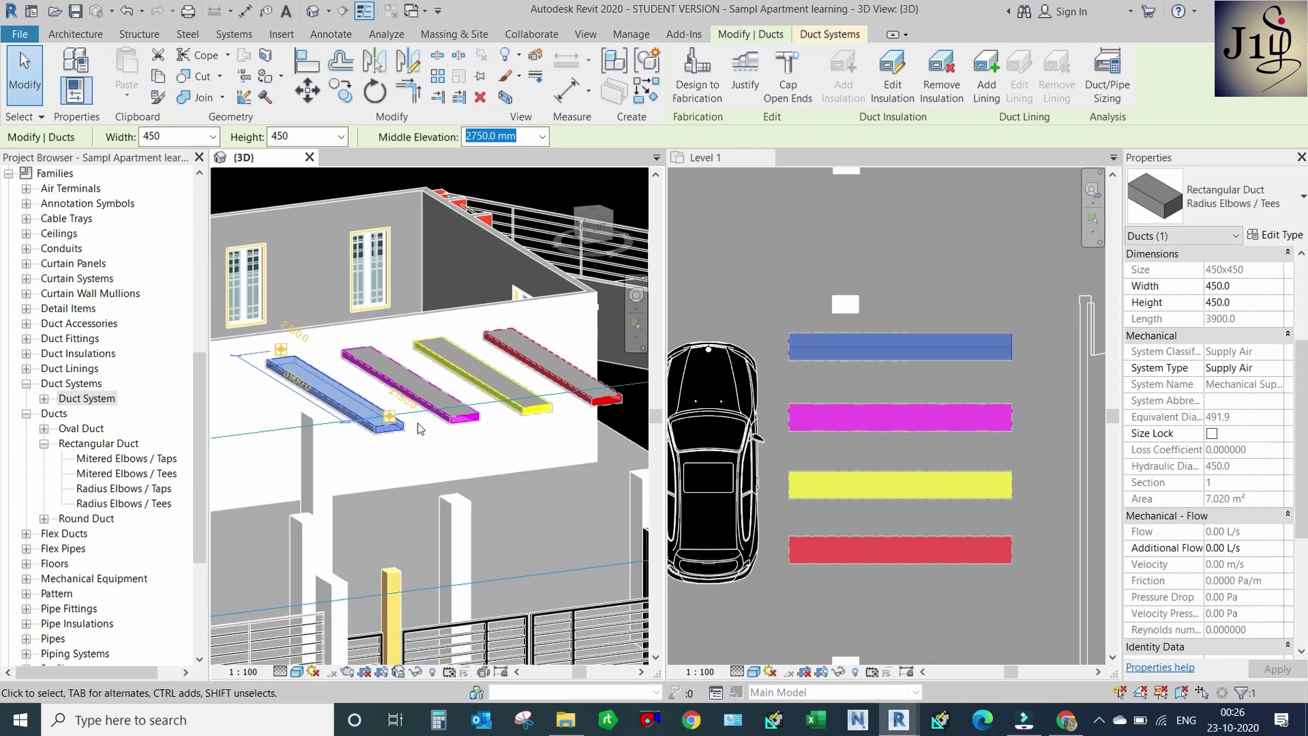
{"action": "key", "text": "a"}
{"action": "type", "text": "2200"}
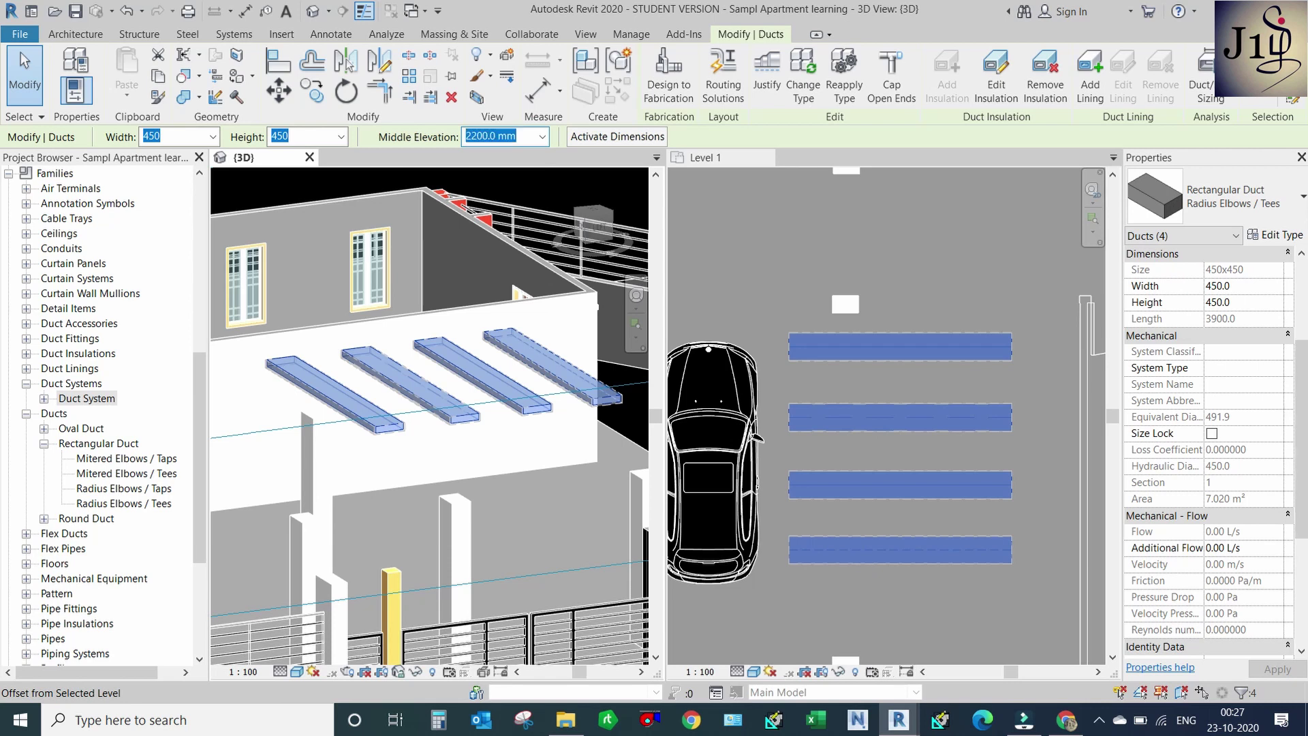
{"action": "key", "text": "Escape"}
{"action": "scroll", "coordinate": [232, 498], "scroll_direction": "down", "scroll_amount": 2}
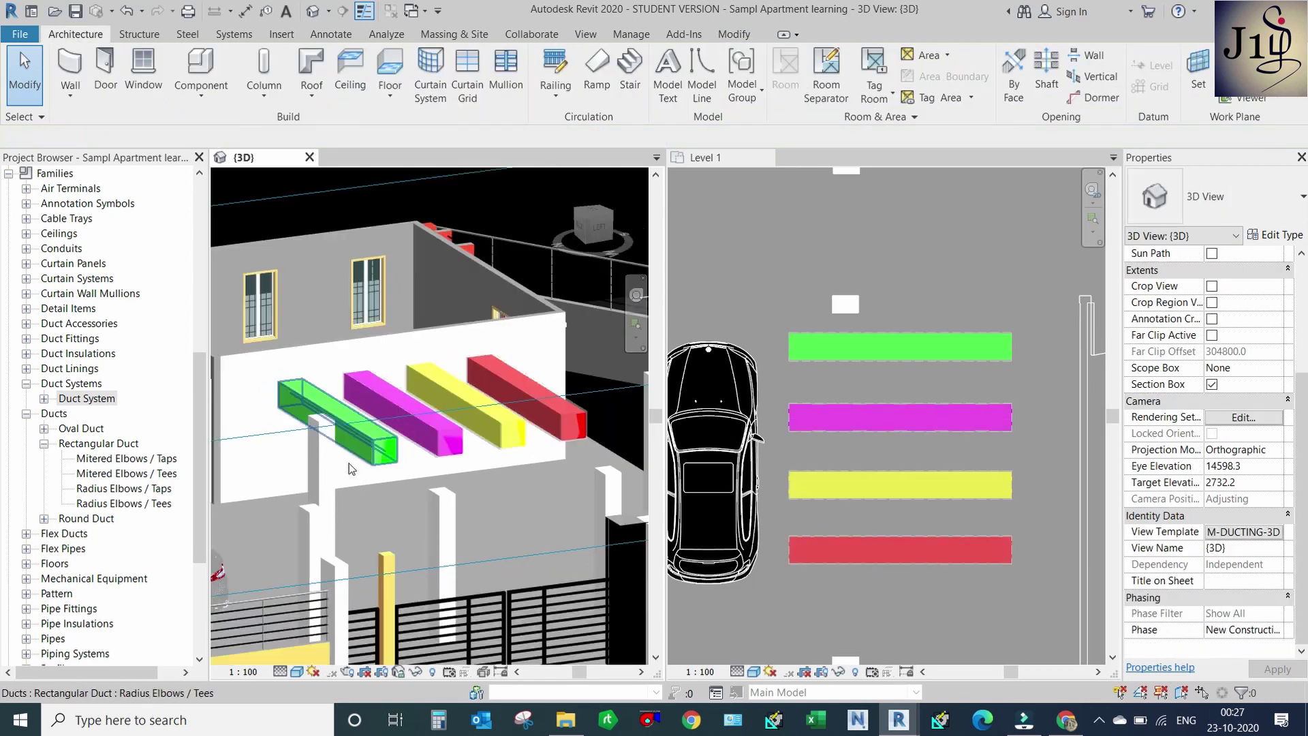
{"action": "left_click", "coordinate": [401, 456]}
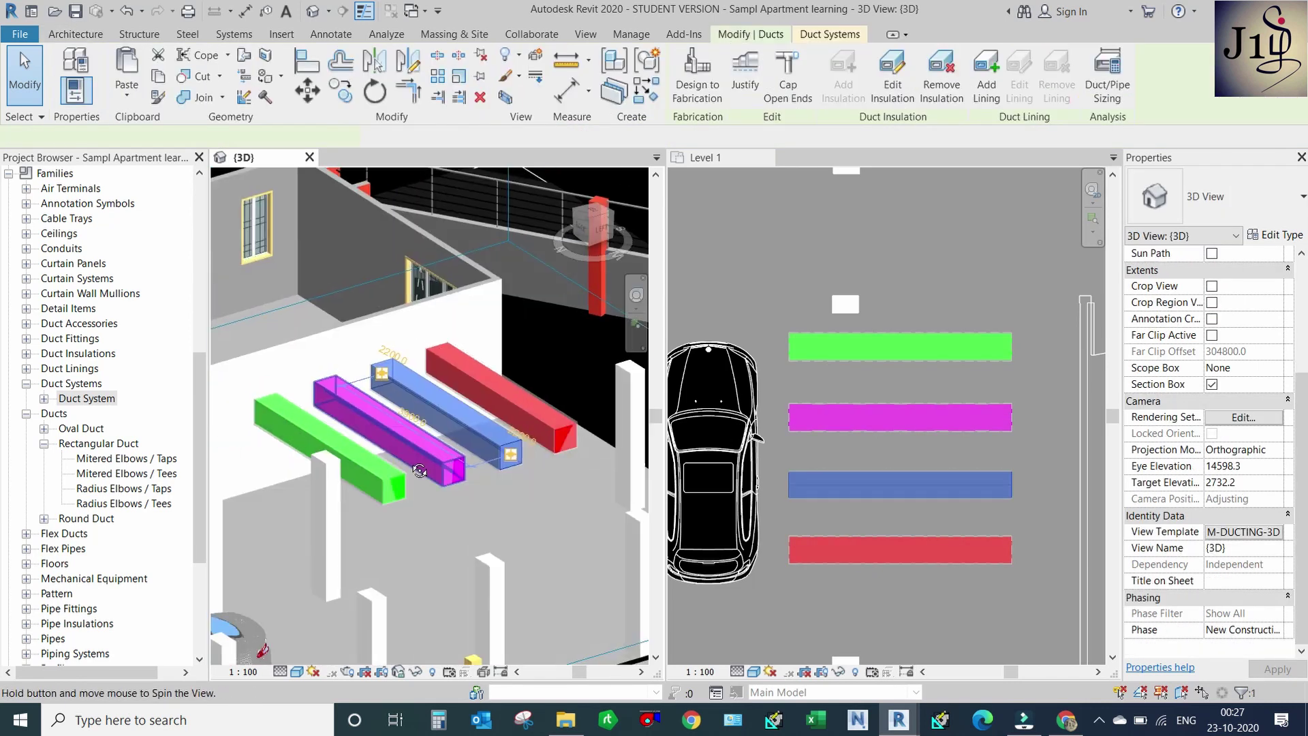
{"action": "key", "text": "Escape"}
{"action": "scroll", "coordinate": [422, 471], "scroll_direction": "up", "scroll_amount": 2}
{"action": "scroll", "coordinate": [439, 475], "scroll_direction": "up", "scroll_amount": 2}
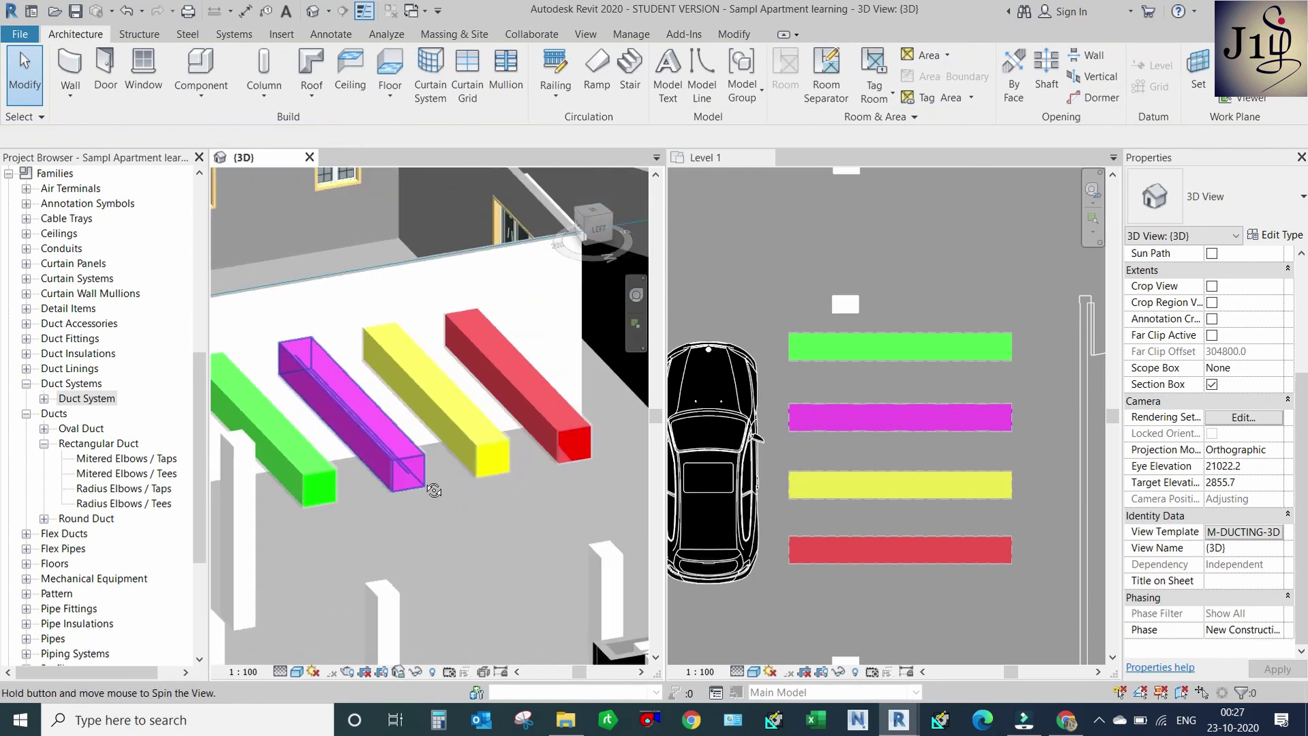
{"action": "scroll", "coordinate": [327, 474], "scroll_direction": "up", "scroll_amount": 2}
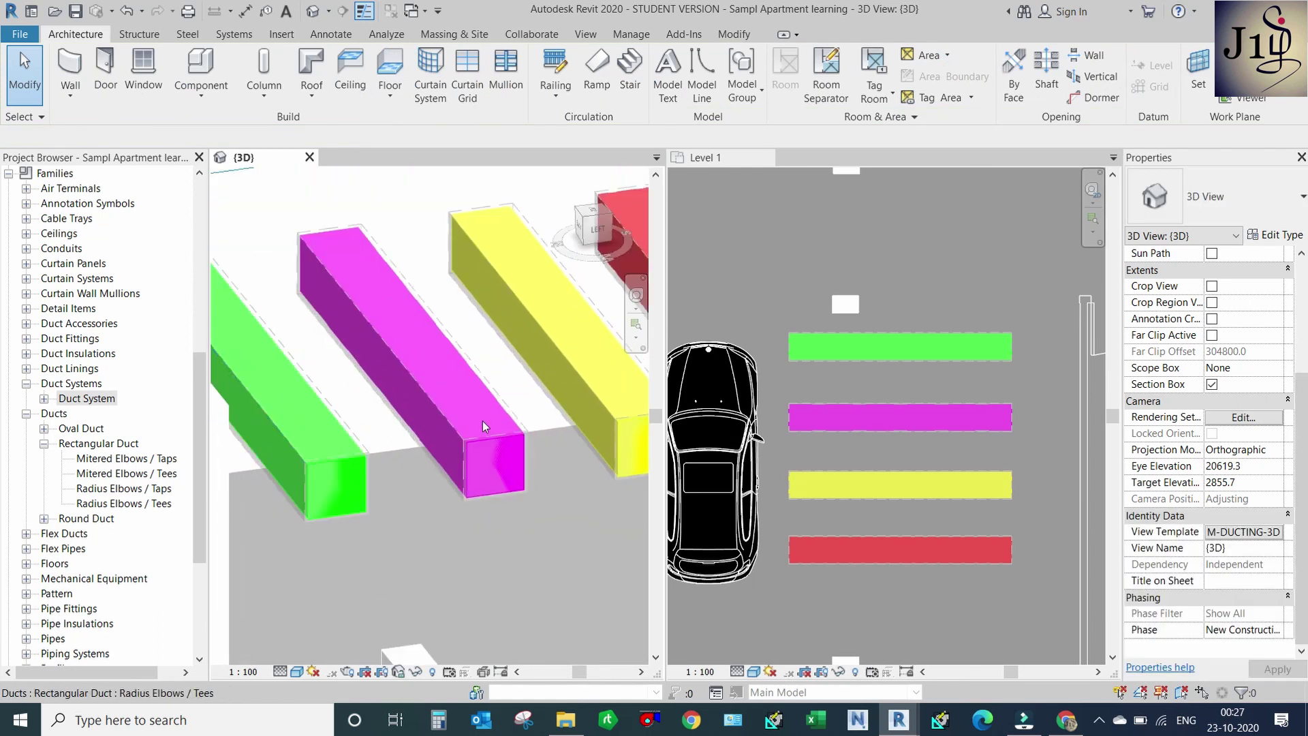
{"action": "scroll", "coordinate": [341, 469], "scroll_direction": "down", "scroll_amount": 2}
{"action": "scroll", "coordinate": [389, 443], "scroll_direction": "down", "scroll_amount": 2}
{"action": "scroll", "coordinate": [429, 424], "scroll_direction": "down", "scroll_amount": 2}
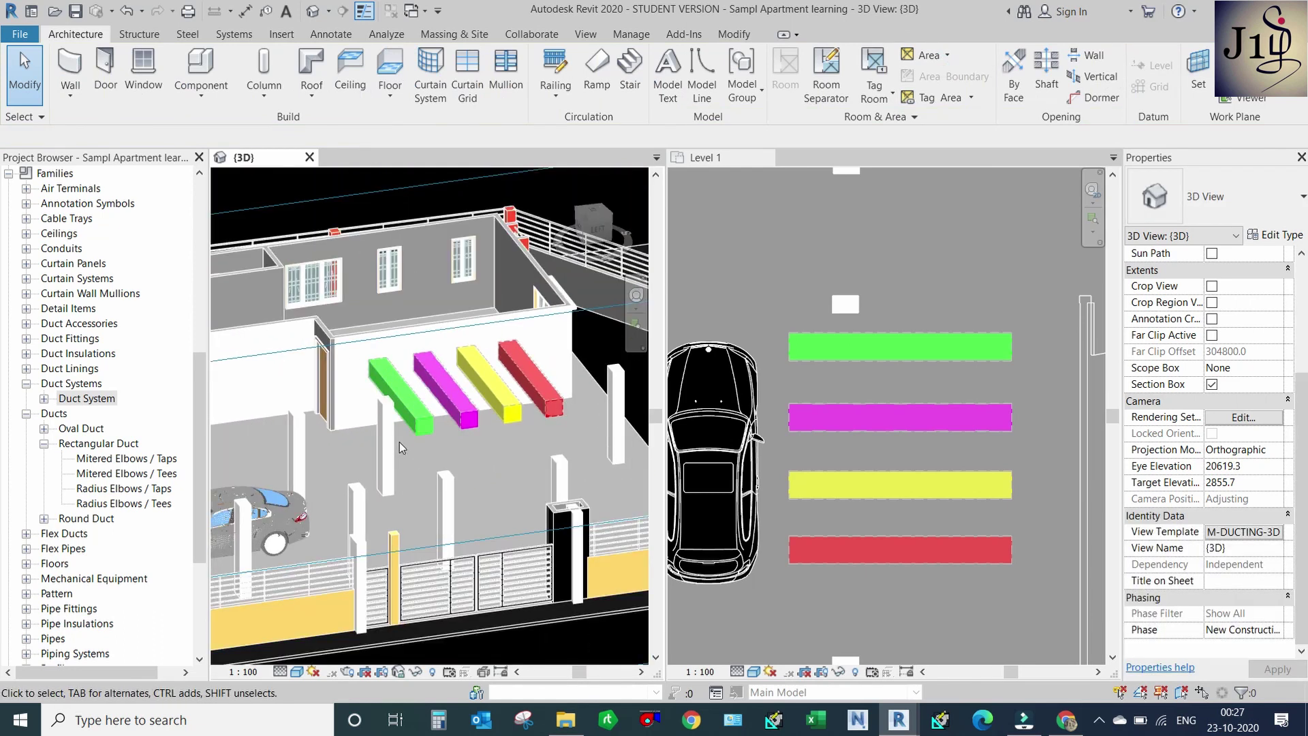
{"action": "scroll", "coordinate": [436, 439], "scroll_direction": "down", "scroll_amount": 2}
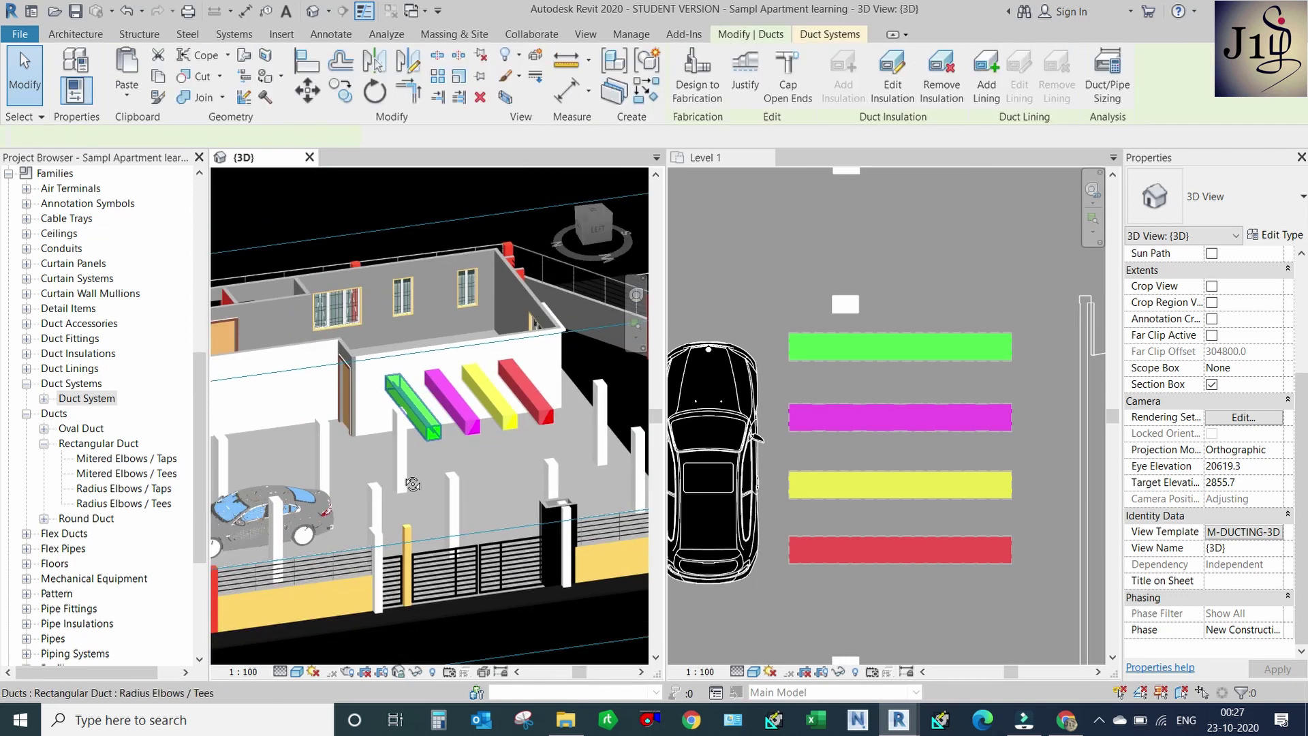
{"action": "middle_click_drag", "start_coordinate": [489, 444], "coordinate": [409, 450], "text": "shift"}
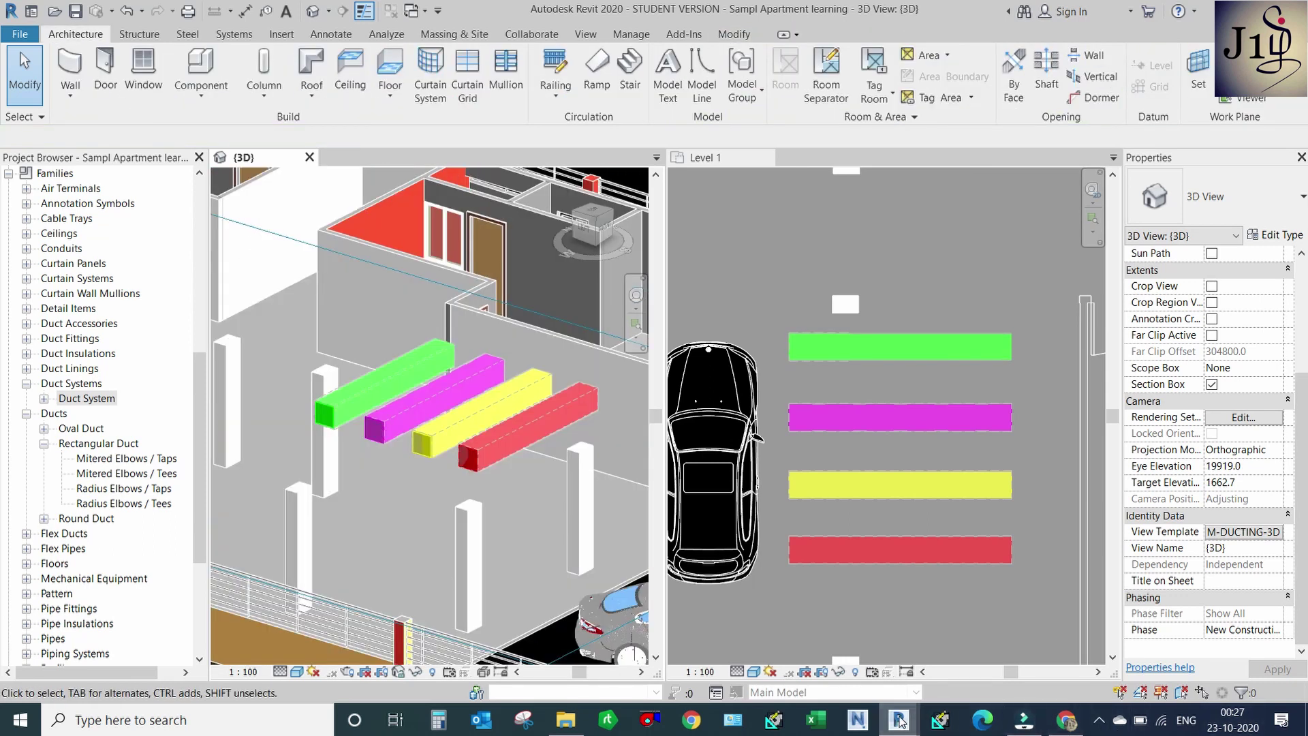
Set the M-DUCTING-INSULATION filter lines to Hidden 1.5 in grey RGB 128-128-128.
{"action": "left_click", "coordinate": [1244, 532]}
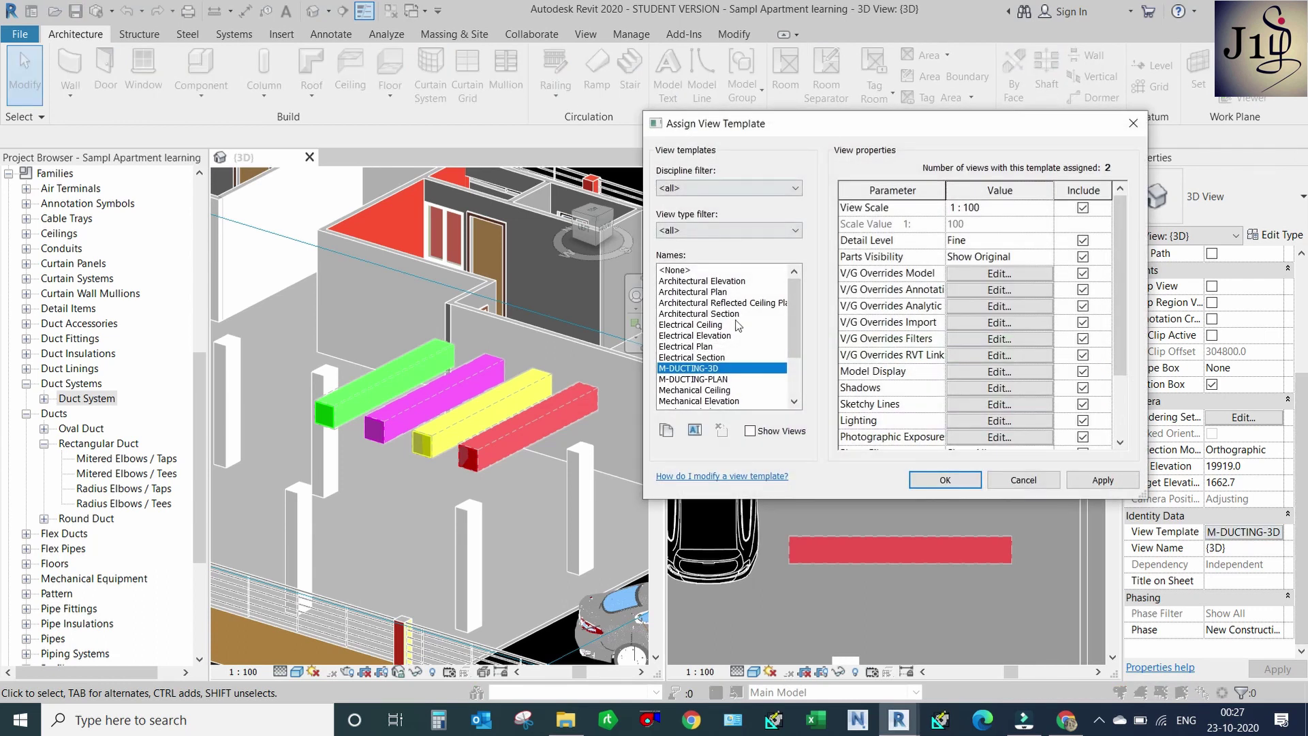
{"action": "left_click", "coordinate": [966, 340]}
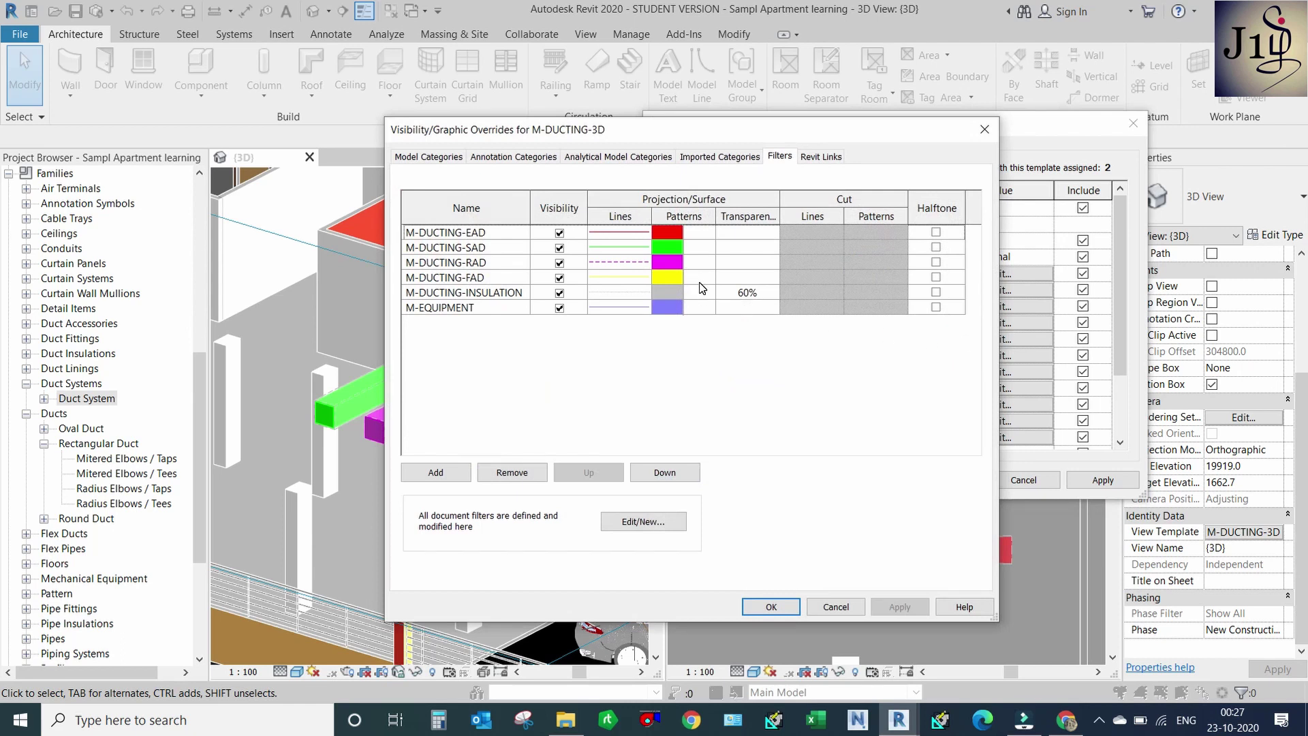
{"action": "left_click", "coordinate": [606, 294]}
{"action": "left_click", "coordinate": [639, 300]}
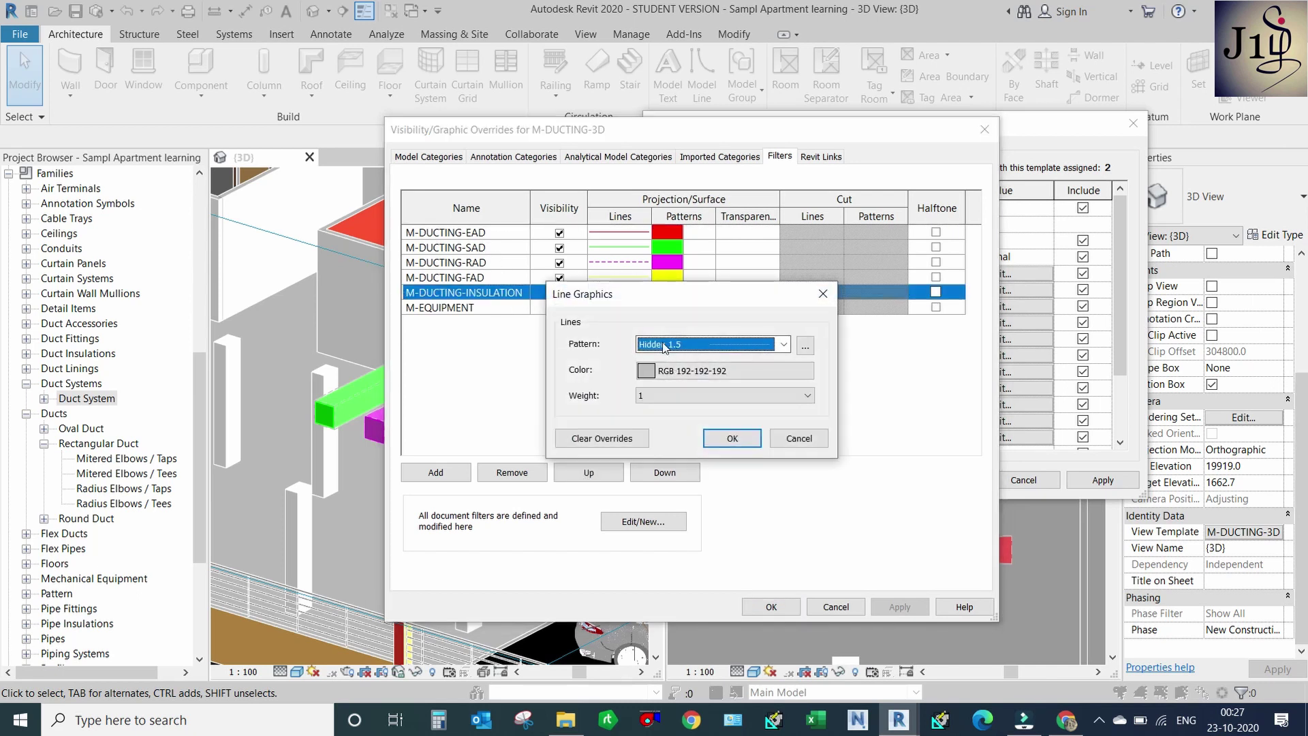
{"action": "left_click", "coordinate": [756, 375]}
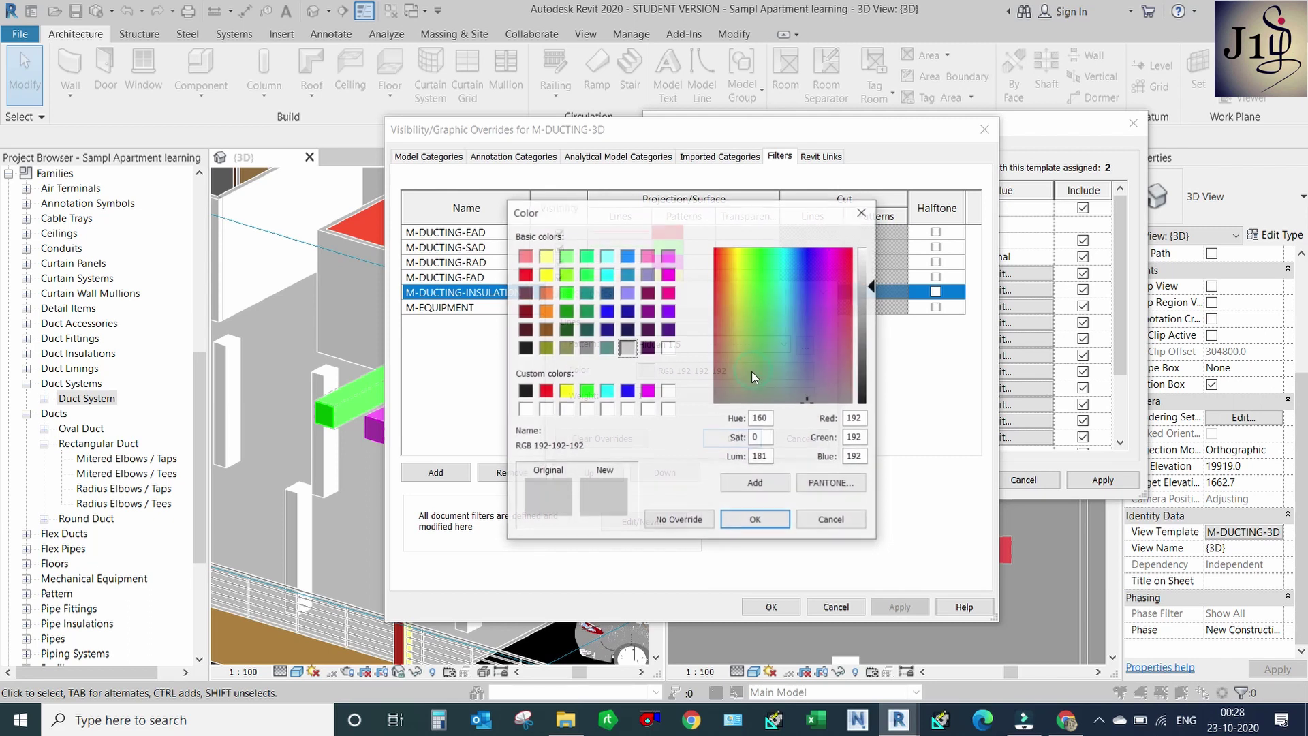
{"action": "left_click", "coordinate": [587, 348]}
{"action": "left_click", "coordinate": [742, 523]}
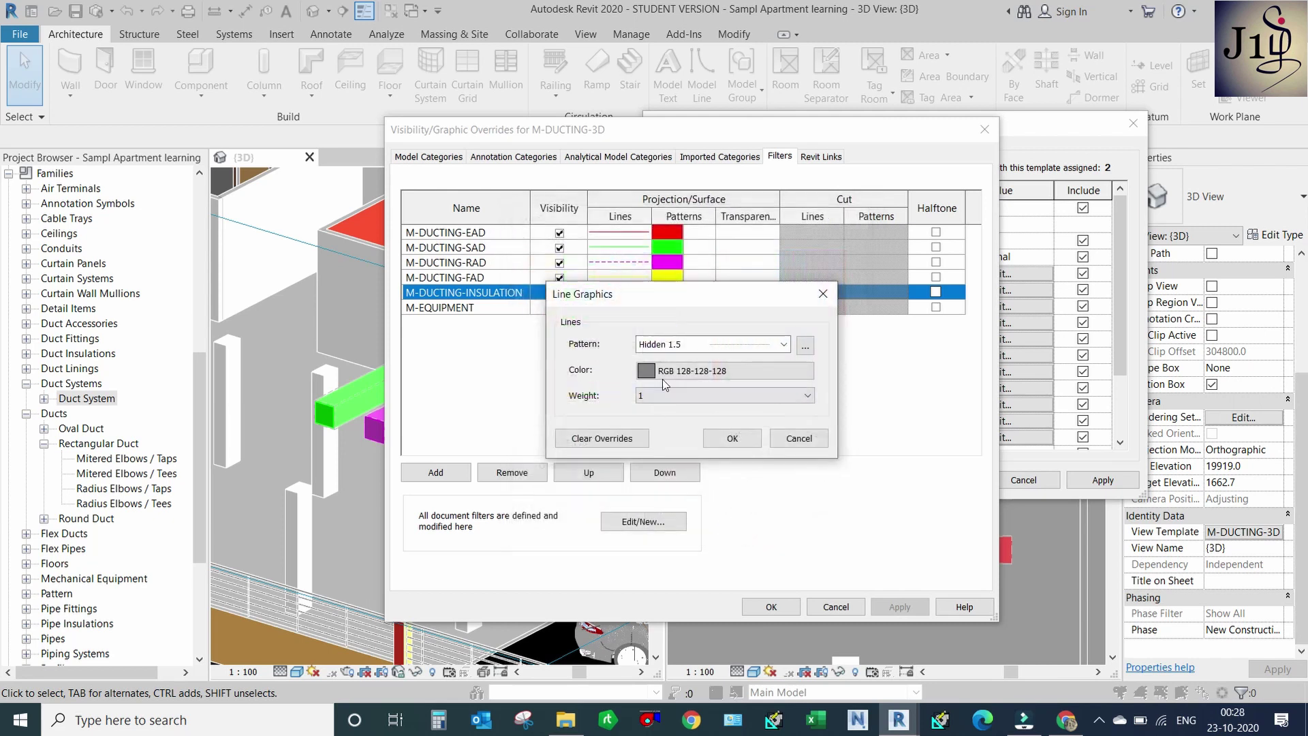
{"action": "left_click", "coordinate": [729, 440]}
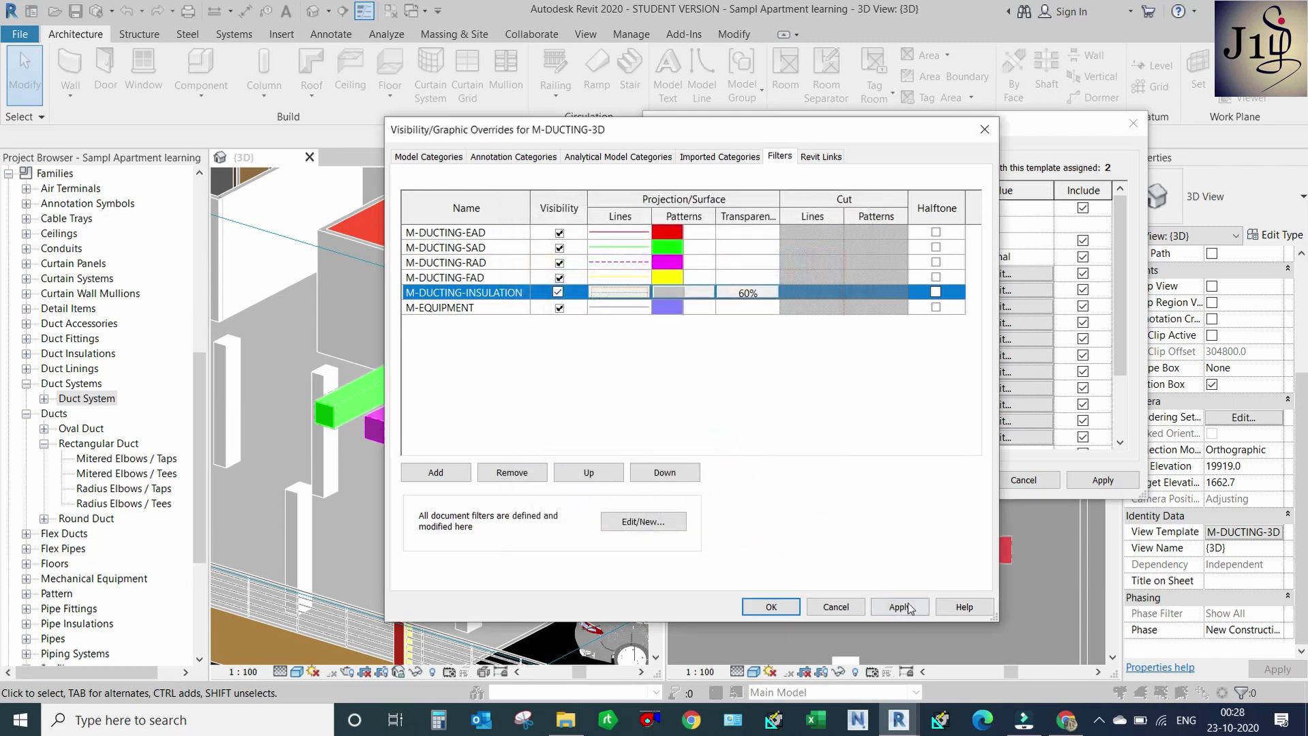
{"action": "left_click", "coordinate": [772, 608]}
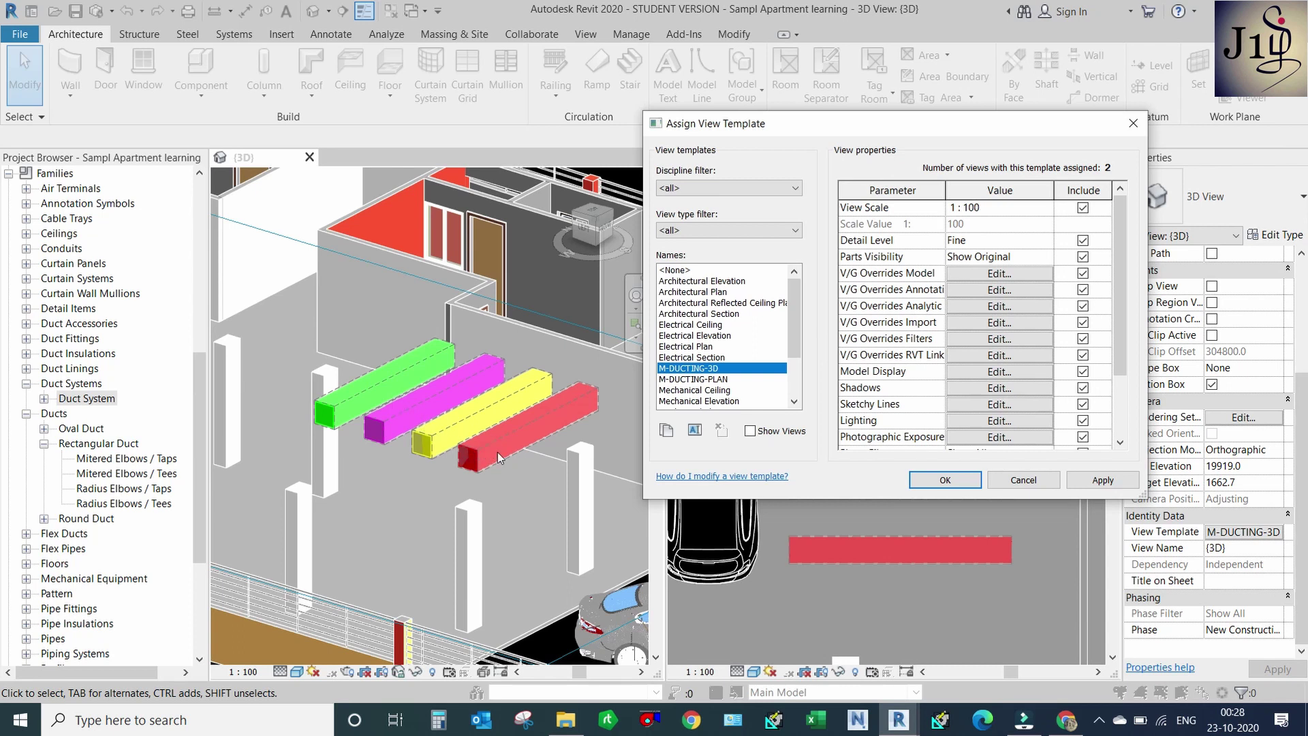
Raise the M-DUCTING-INSULATION filter's surface transparency to 80%.
{"action": "left_click", "coordinate": [988, 340]}
{"action": "left_click", "coordinate": [592, 300]}
{"action": "left_click", "coordinate": [757, 295]}
{"action": "type", "text": "80"}
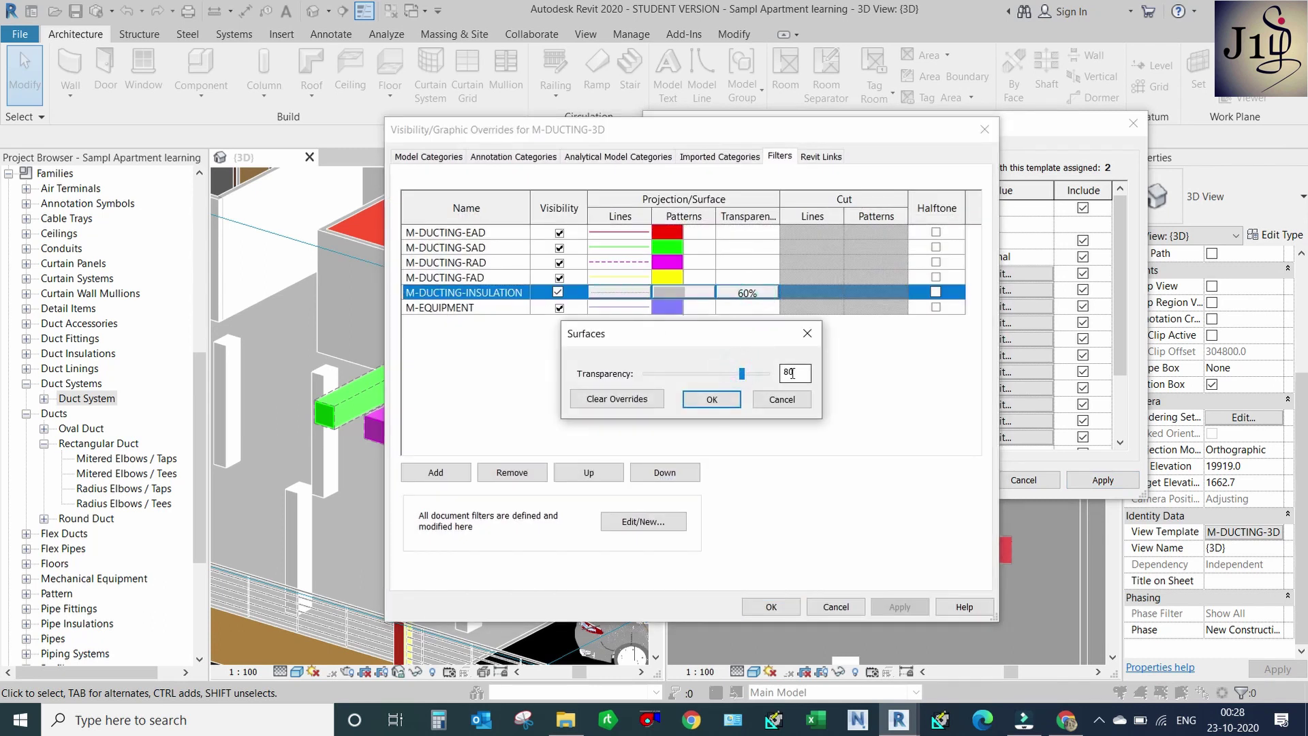
{"action": "left_click", "coordinate": [729, 403]}
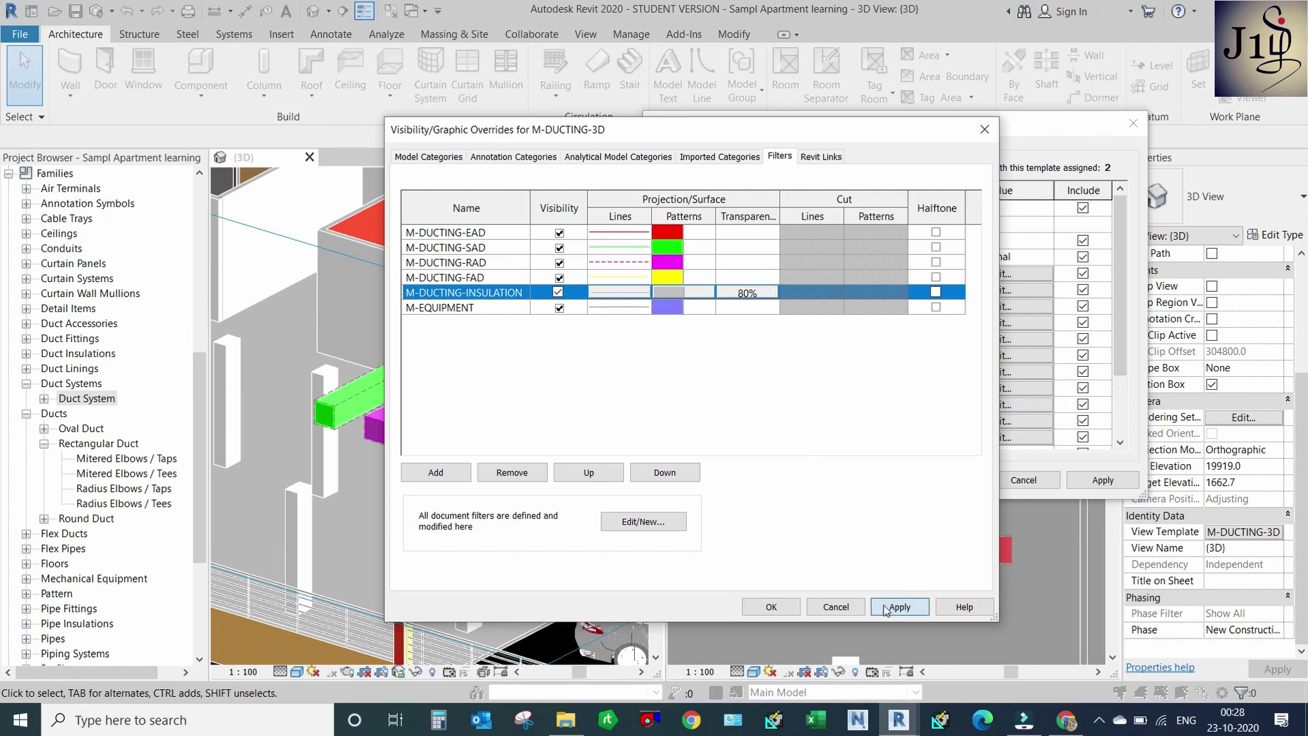
{"action": "left_click", "coordinate": [770, 607]}
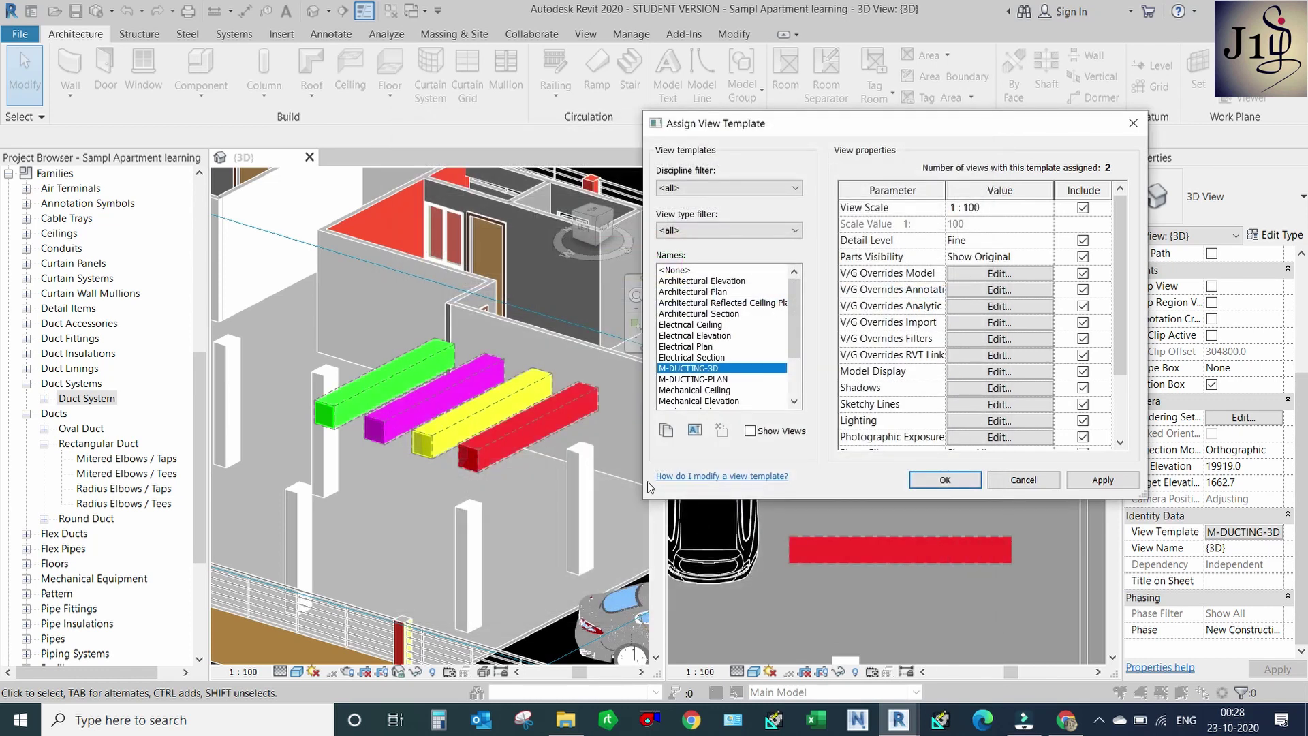
Close the view template settings and orbit the 3D view to inspect the coloured ducts.
{"action": "left_click", "coordinate": [946, 480]}
{"action": "scroll", "coordinate": [456, 420], "scroll_direction": "up", "scroll_amount": 2}
{"action": "middle_click_drag", "start_coordinate": [368, 479], "coordinate": [403, 411], "text": "shift"}
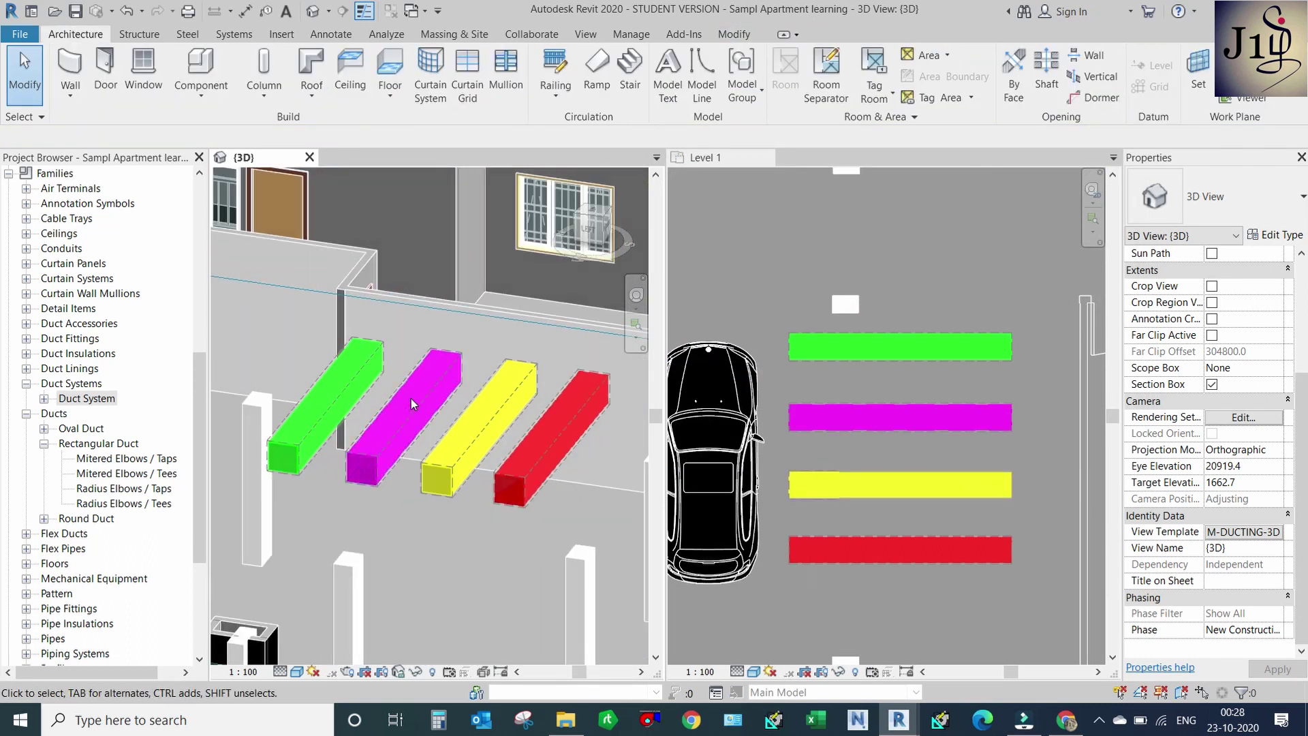
{"action": "scroll", "coordinate": [914, 408], "scroll_direction": "down", "scroll_amount": 2}
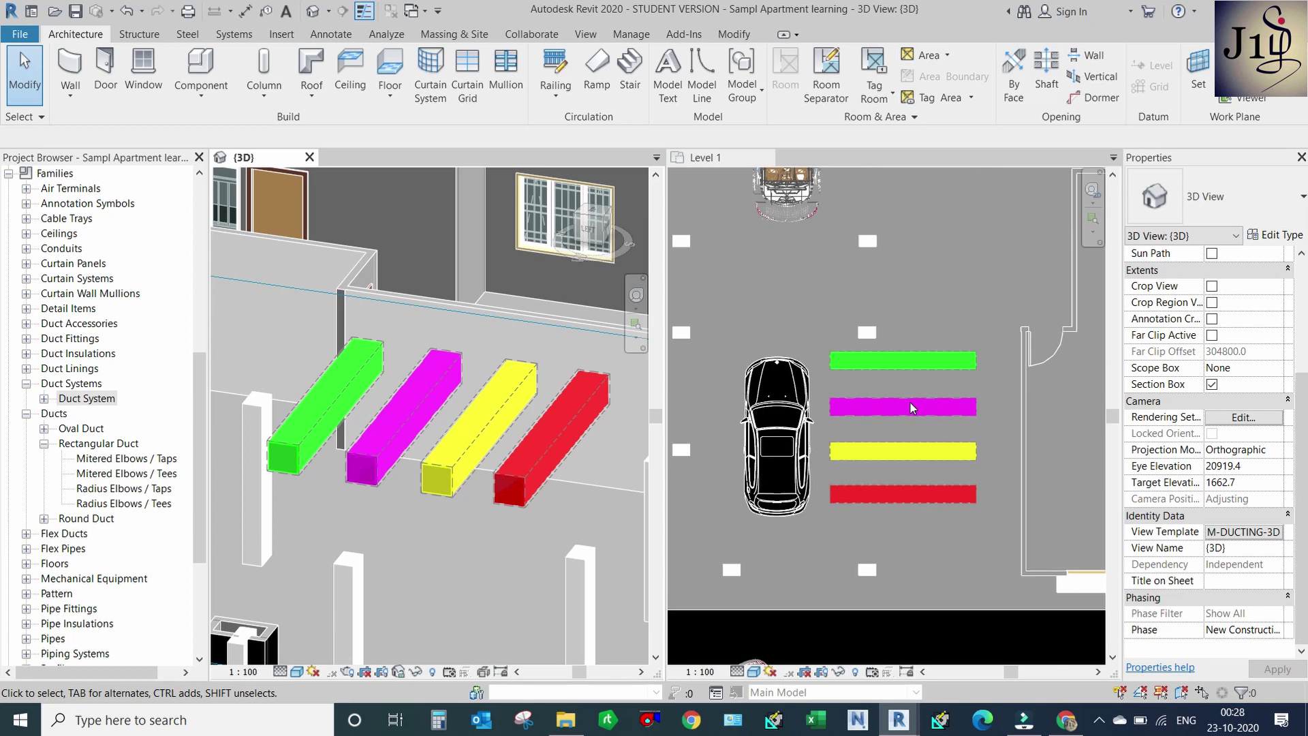
{"action": "scroll", "coordinate": [906, 458], "scroll_direction": "up", "scroll_amount": 1}
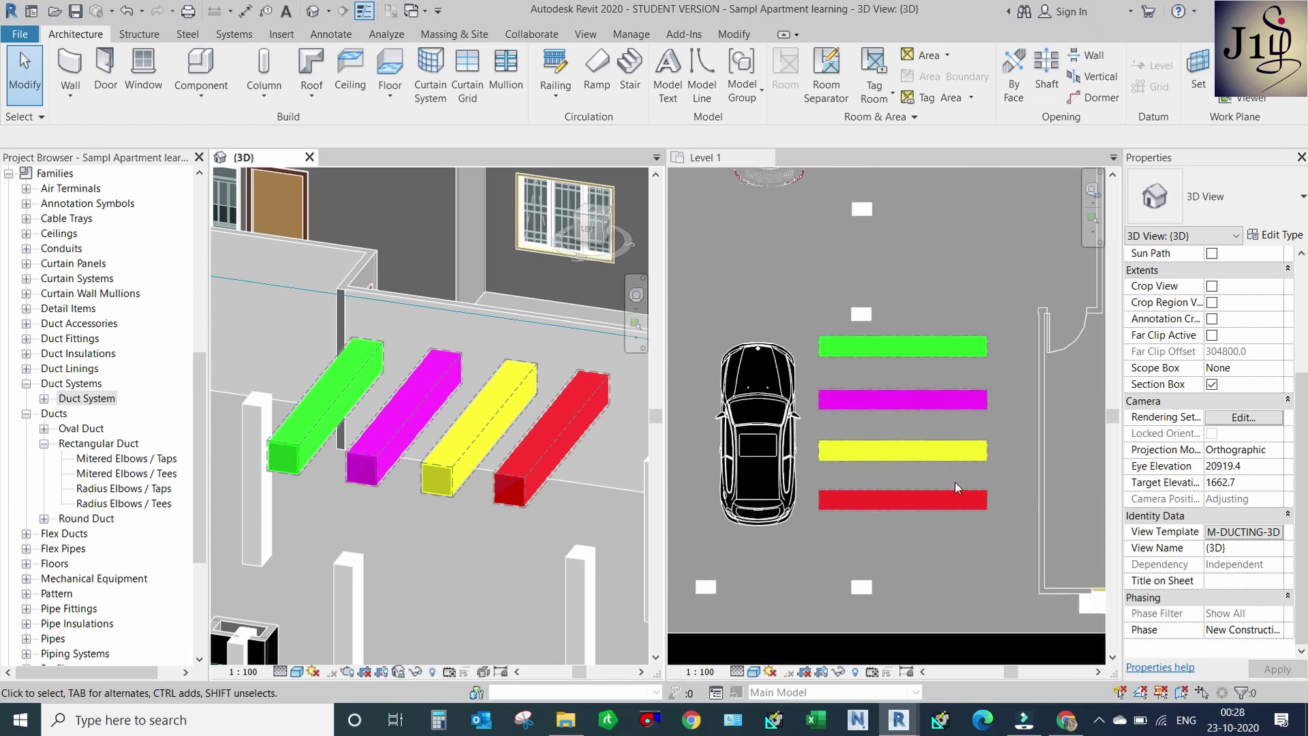
Switch between the Level 1 plan and the 3D view to compare the ducts.
{"action": "left_click", "coordinate": [1023, 491]}
{"action": "scroll", "coordinate": [1008, 469], "scroll_direction": "down", "scroll_amount": 1}
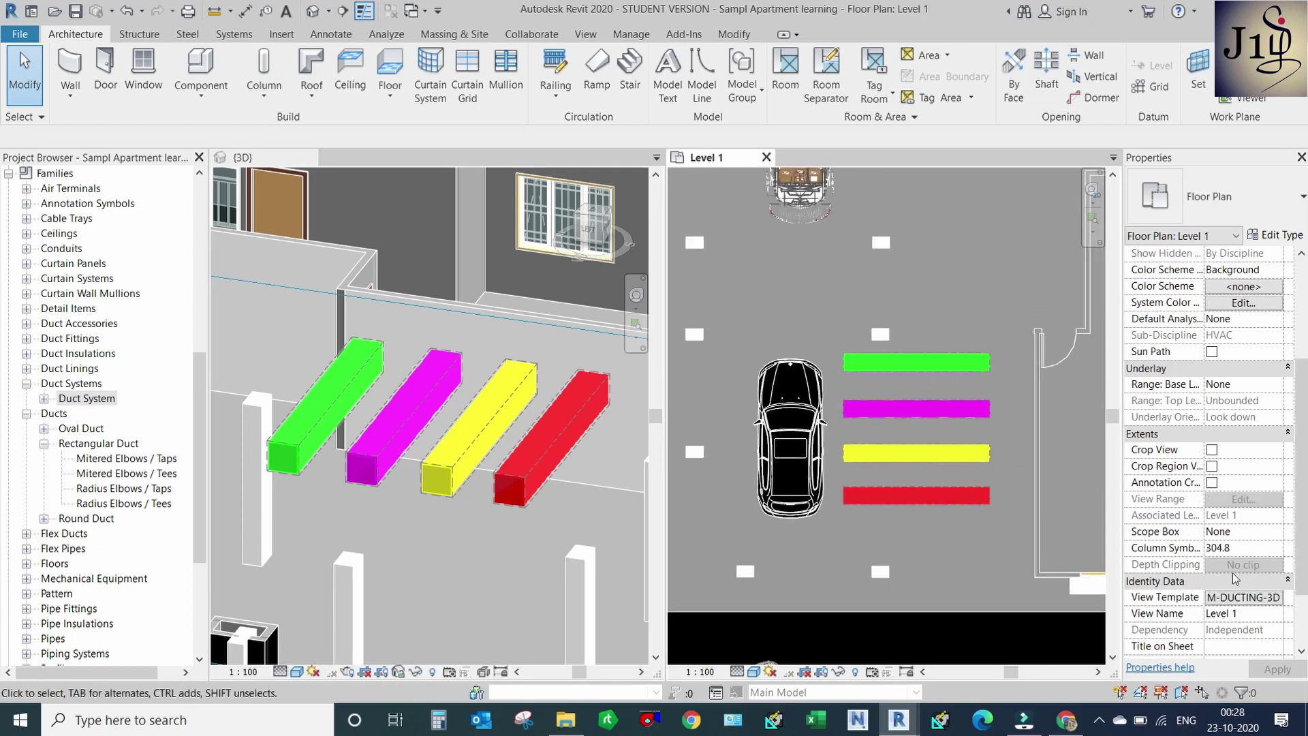
{"action": "left_click", "coordinate": [443, 520]}
{"action": "scroll", "coordinate": [431, 509], "scroll_direction": "down", "scroll_amount": 2}
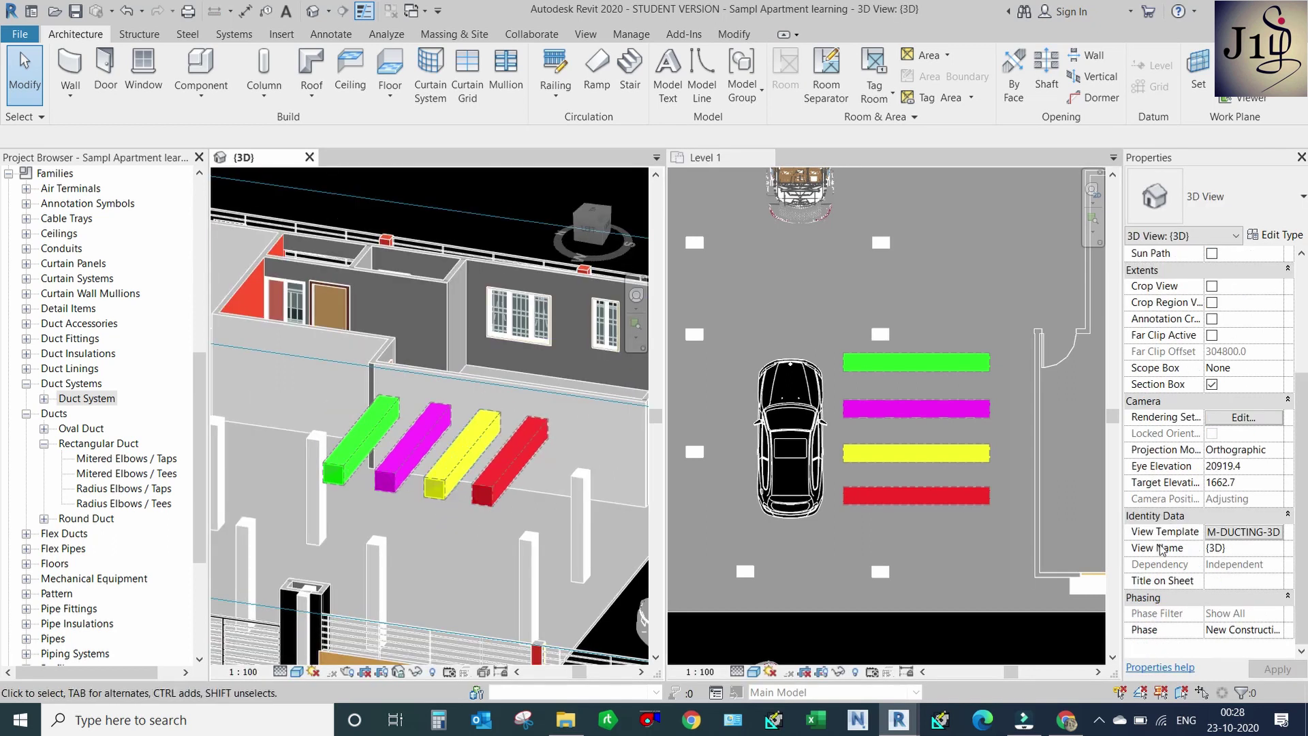
{"action": "left_click", "coordinate": [943, 545]}
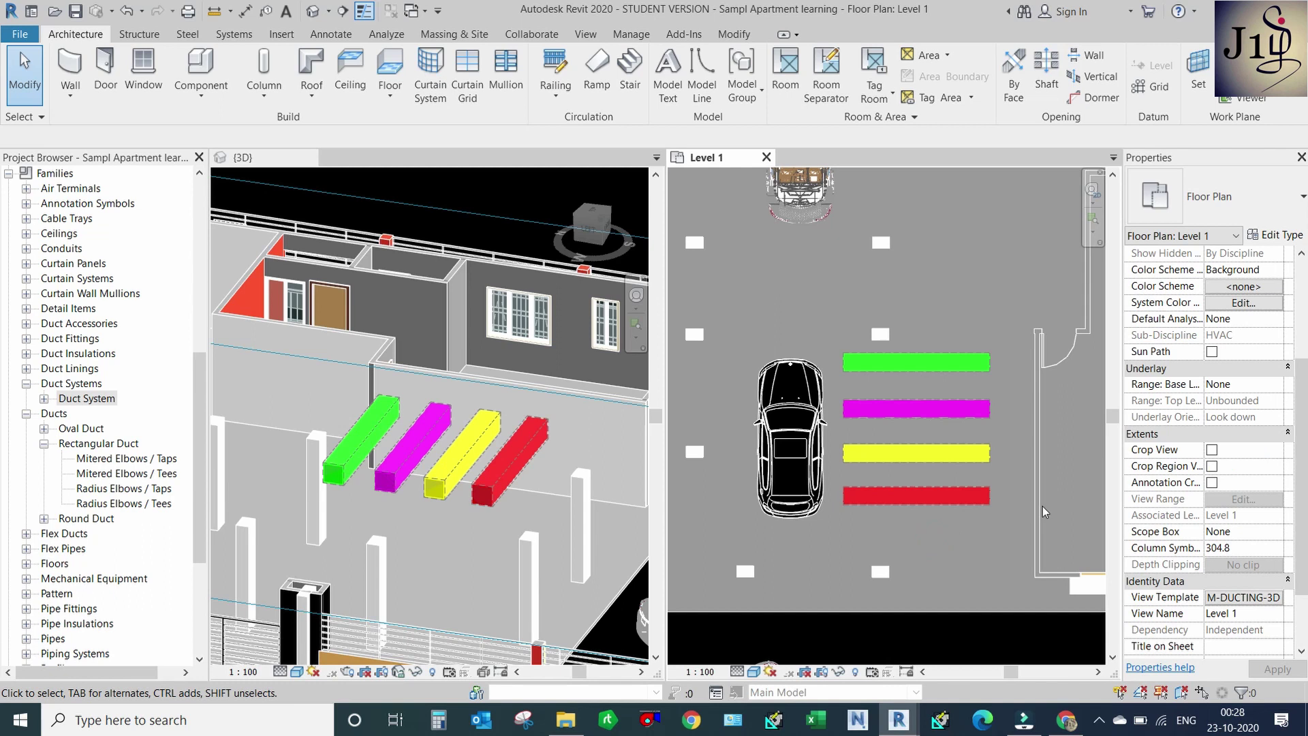
Assign the M-DUCTING-PLAN view template to the Level 1 floor plan.
{"action": "left_click", "coordinate": [1272, 603]}
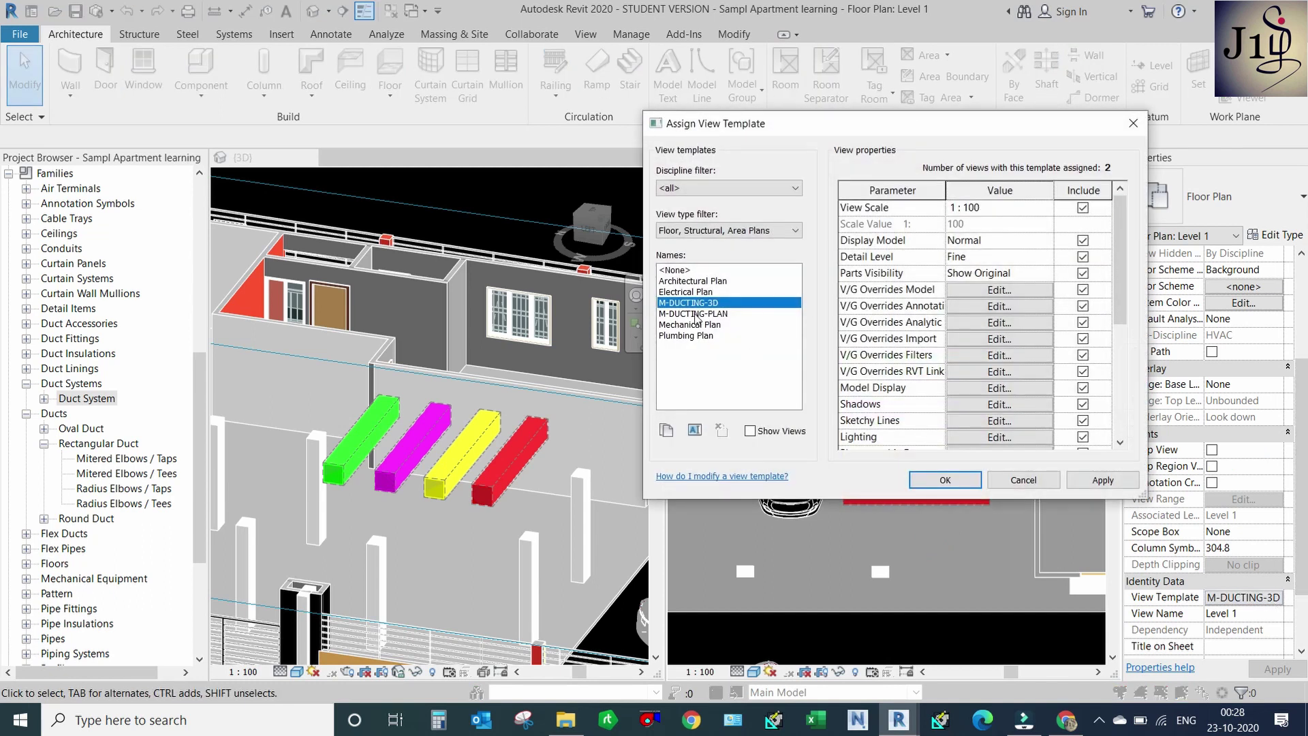
{"action": "left_click", "coordinate": [697, 314]}
{"action": "left_click", "coordinate": [1089, 486]}
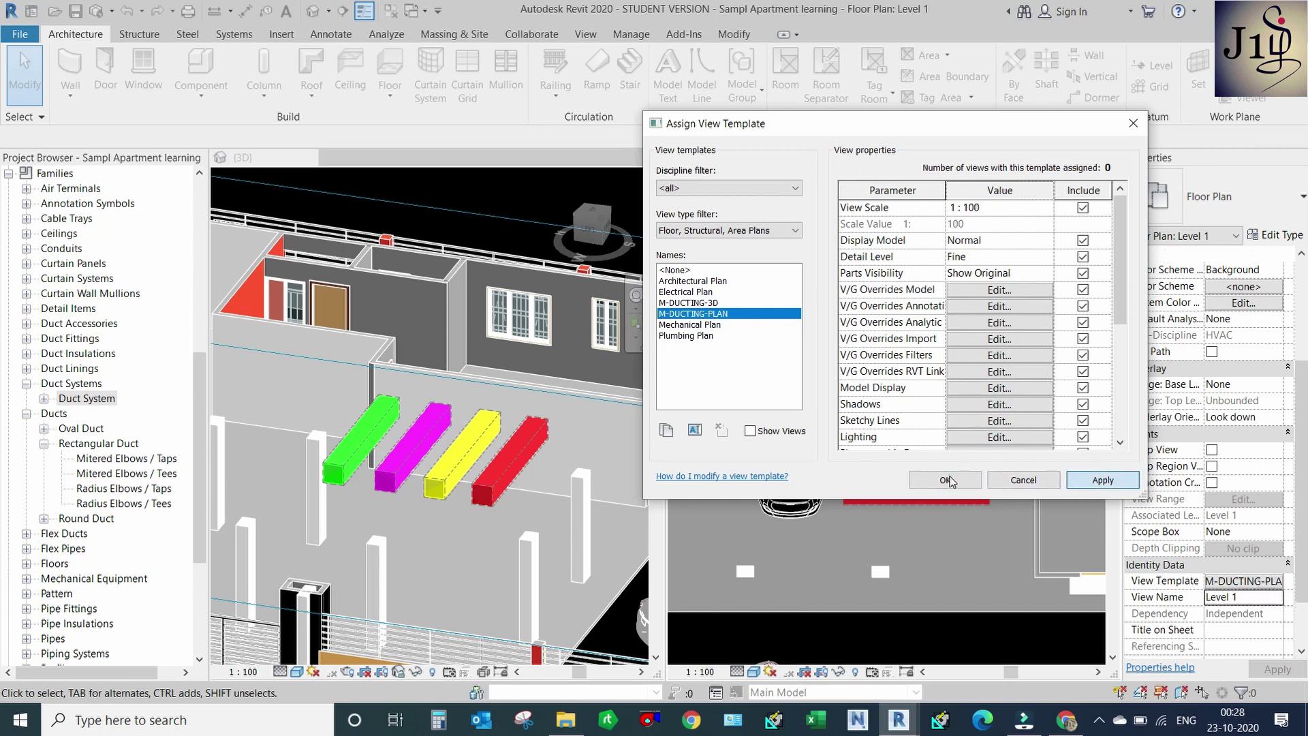
{"action": "left_click", "coordinate": [946, 480]}
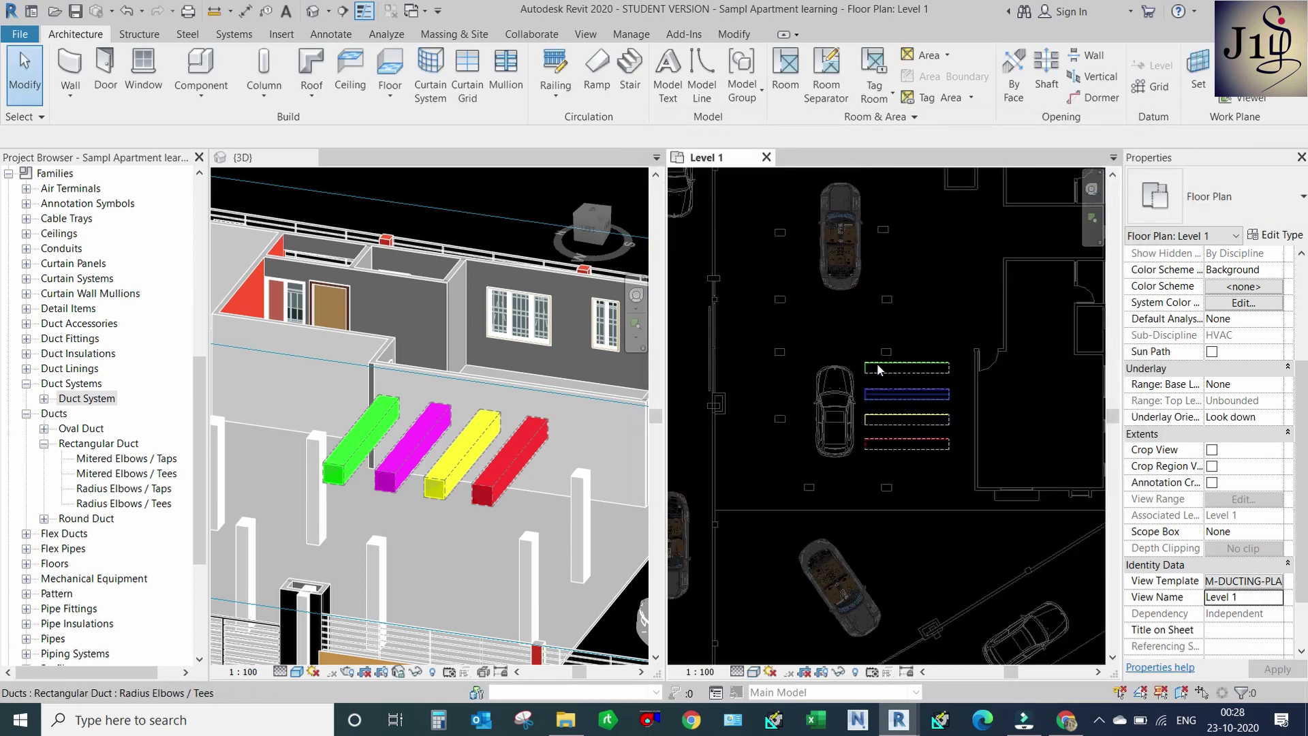
{"action": "scroll", "coordinate": [870, 421], "scroll_direction": "down", "scroll_amount": 2}
{"action": "scroll", "coordinate": [870, 421], "scroll_direction": "down", "scroll_amount": 2}
{"action": "scroll", "coordinate": [870, 420], "scroll_direction": "down", "scroll_amount": 1}
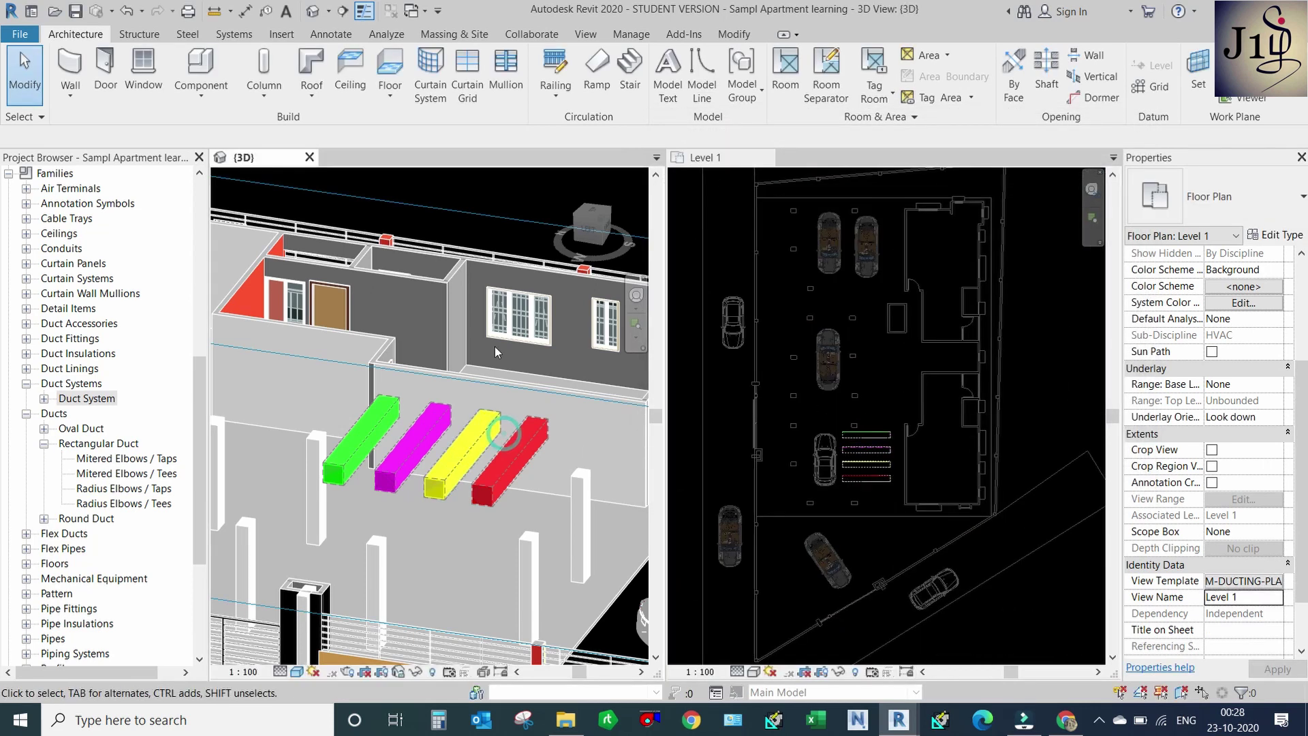
{"action": "scroll", "coordinate": [495, 346], "scroll_direction": "down", "scroll_amount": 3}
Check the yellow duct in the 3D view, then make Level 1 the active view again.
{"action": "left_click", "coordinate": [481, 406]}
{"action": "scroll", "coordinate": [490, 457], "scroll_direction": "up", "scroll_amount": 3}
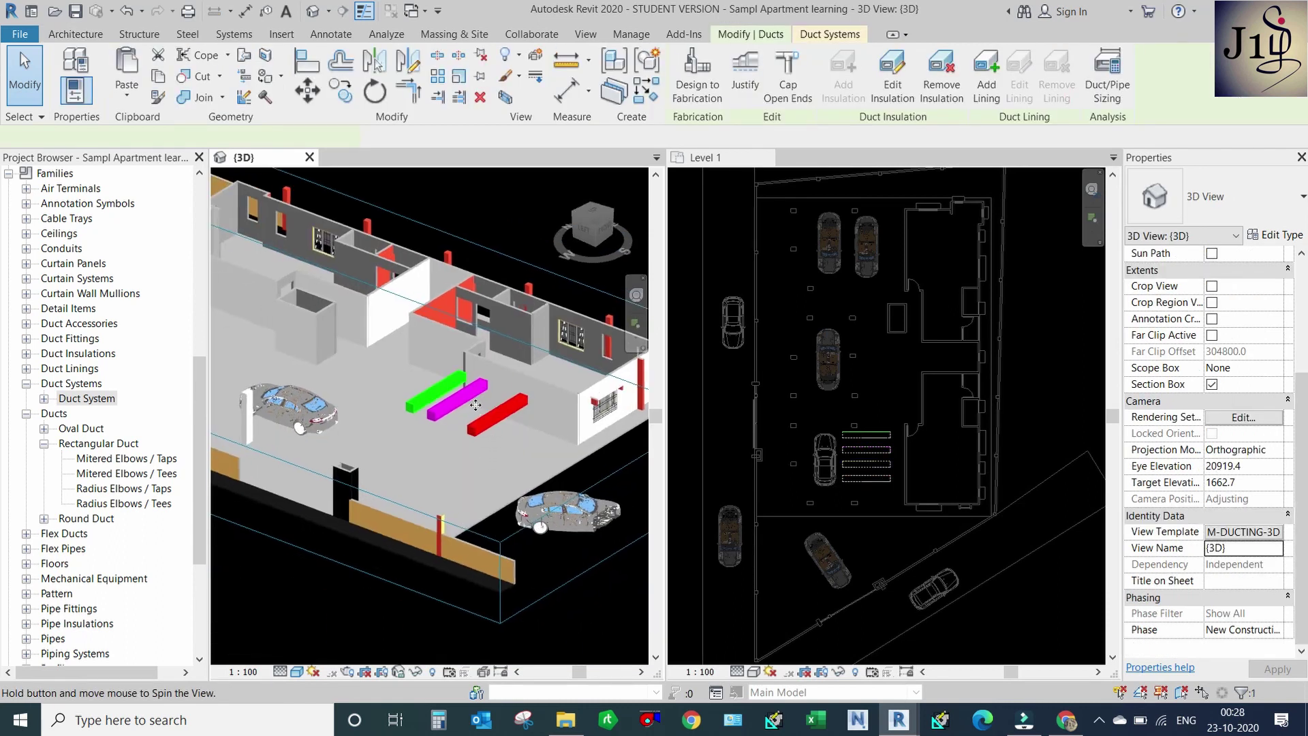
{"action": "key", "text": "Escape"}
{"action": "scroll", "coordinate": [476, 394], "scroll_direction": "up", "scroll_amount": 2}
{"action": "scroll", "coordinate": [886, 443], "scroll_direction": "up", "scroll_amount": 3}
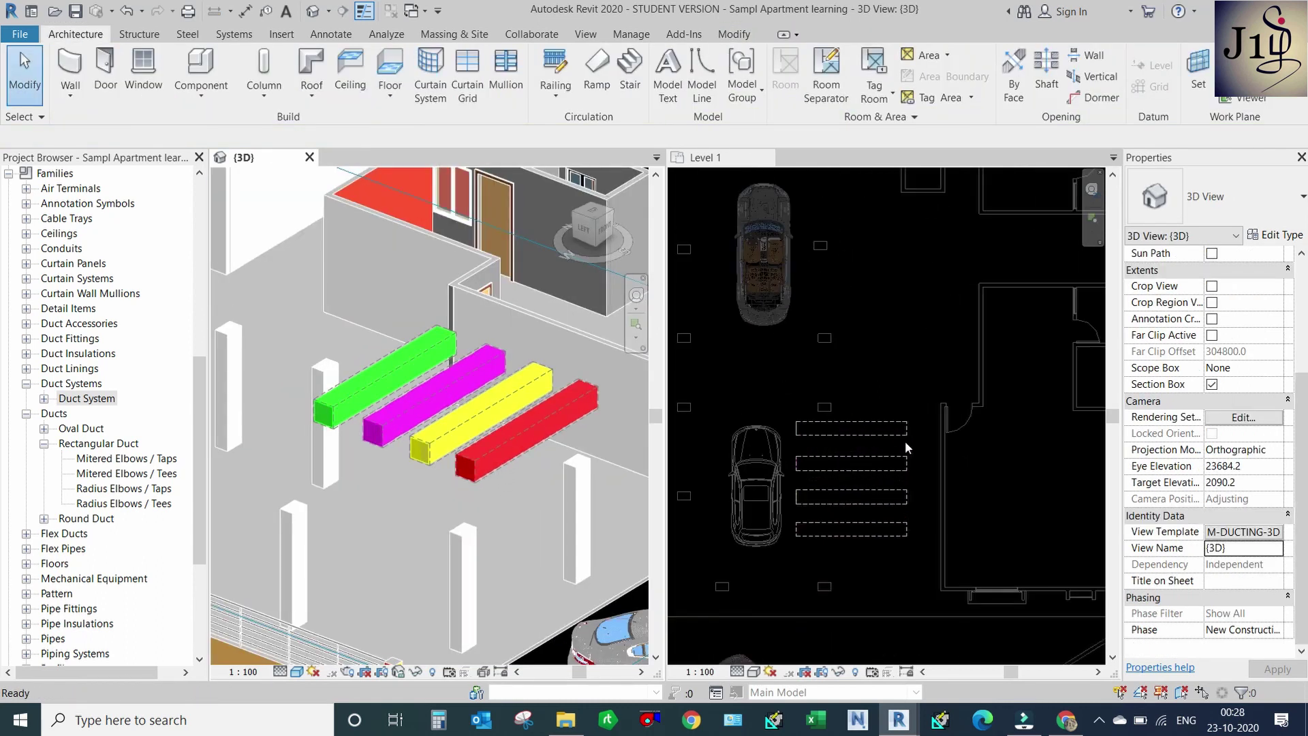
{"action": "scroll", "coordinate": [907, 443], "scroll_direction": "up", "scroll_amount": 2}
{"action": "left_click", "coordinate": [908, 433]}
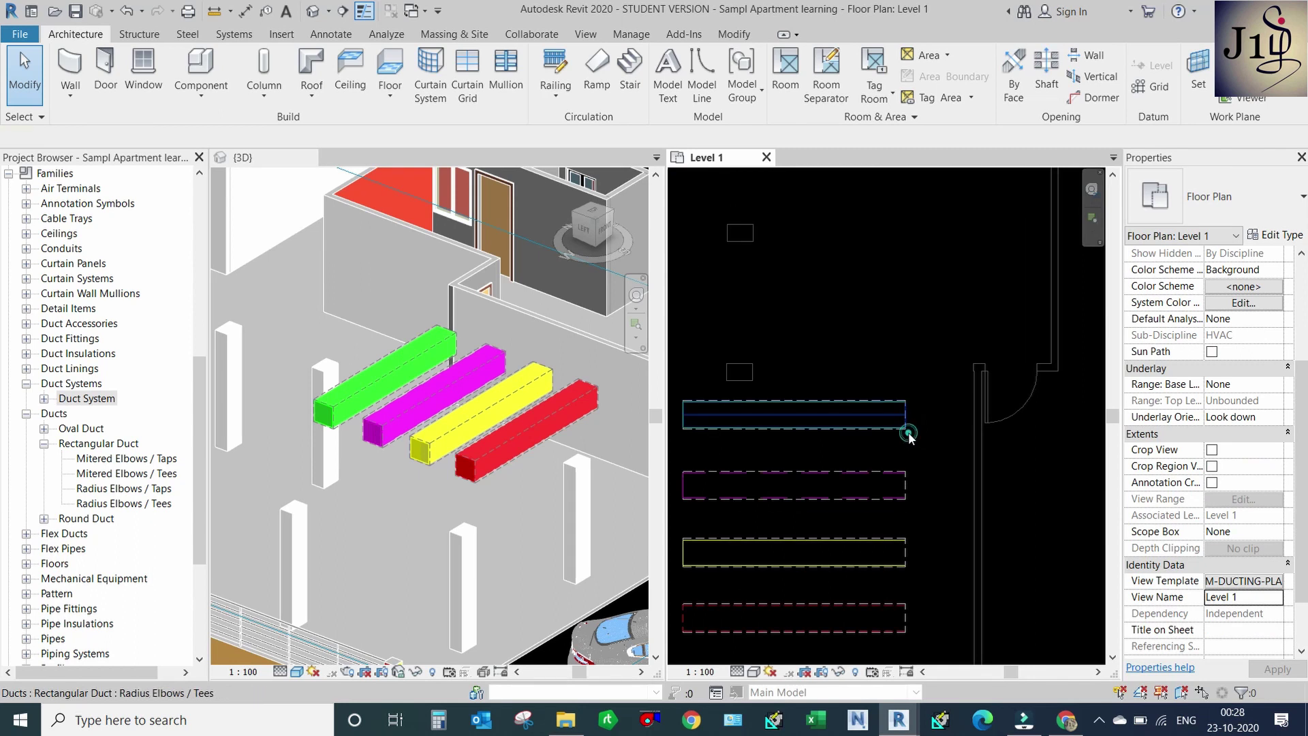
Extend the green duct from its right end upward through an elbow bend.
{"action": "left_click", "coordinate": [906, 428]}
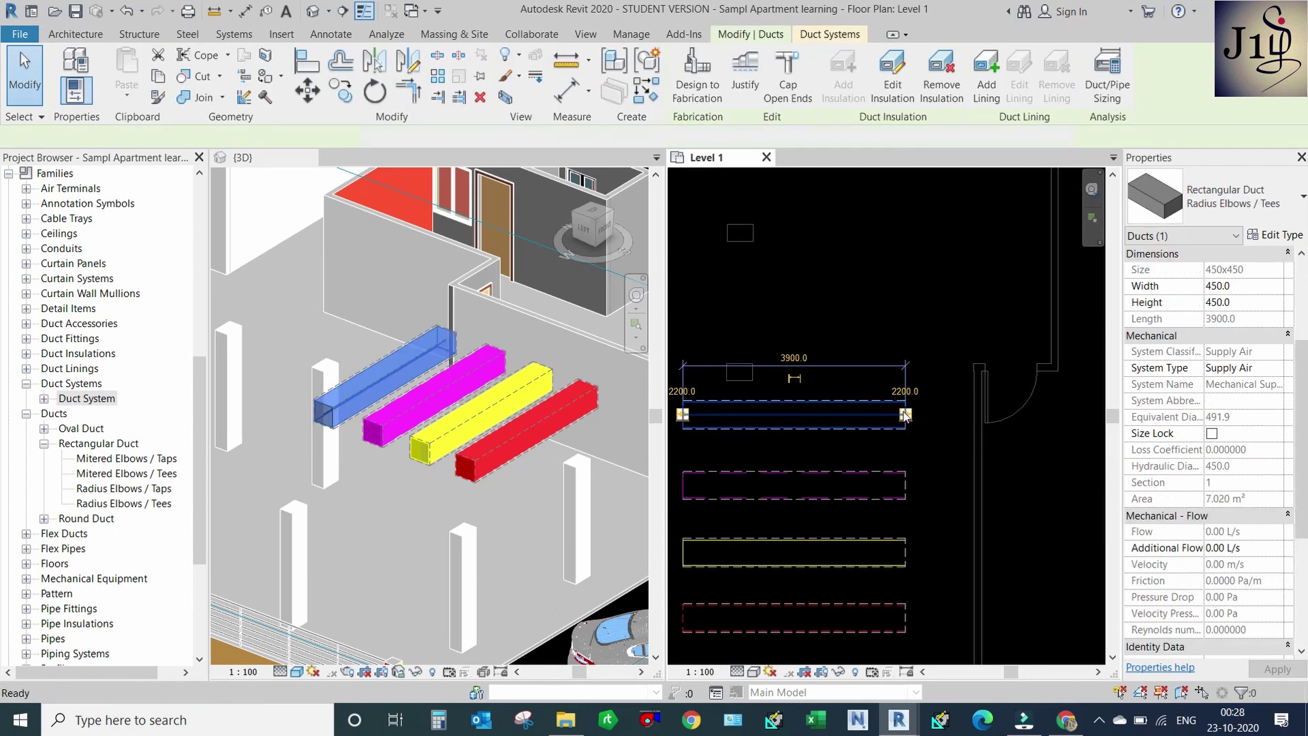
{"action": "key", "text": "s"}
{"action": "left_click", "coordinate": [906, 416]}
{"action": "left_click", "coordinate": [906, 295]}
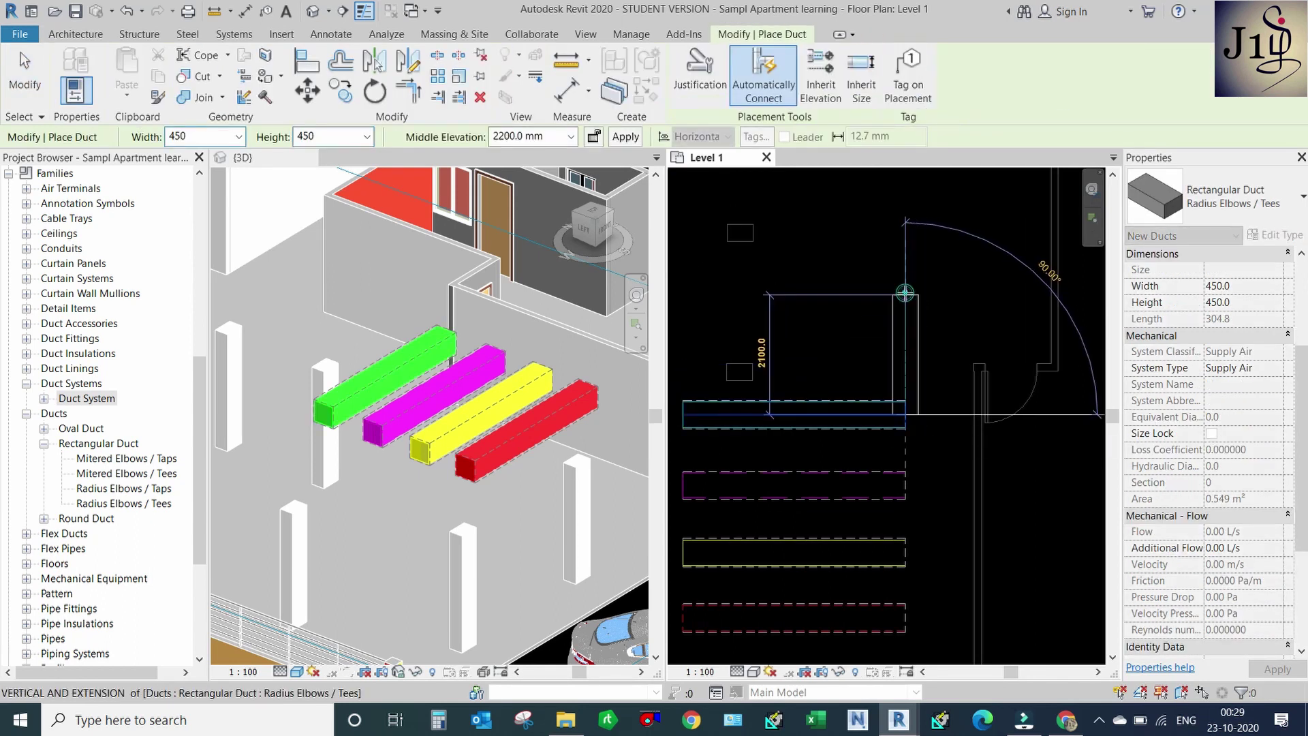
{"action": "scroll", "coordinate": [899, 286], "scroll_direction": "down", "scroll_amount": 1}
{"action": "scroll", "coordinate": [886, 327], "scroll_direction": "down", "scroll_amount": 1}
{"action": "key", "text": "Escape"}
{"action": "key", "text": "Escape"}
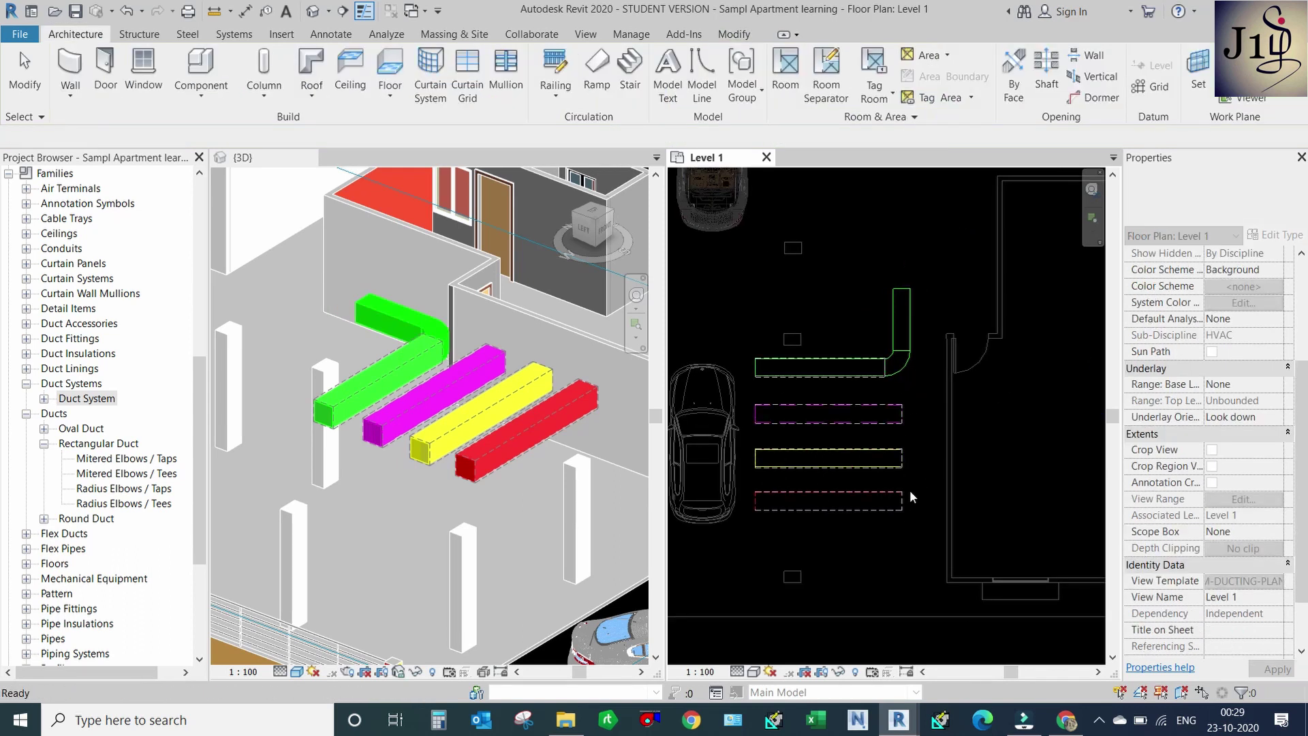
{"action": "scroll", "coordinate": [908, 408], "scroll_direction": "down", "scroll_amount": 1}
{"action": "scroll", "coordinate": [905, 529], "scroll_direction": "up", "scroll_amount": 1}
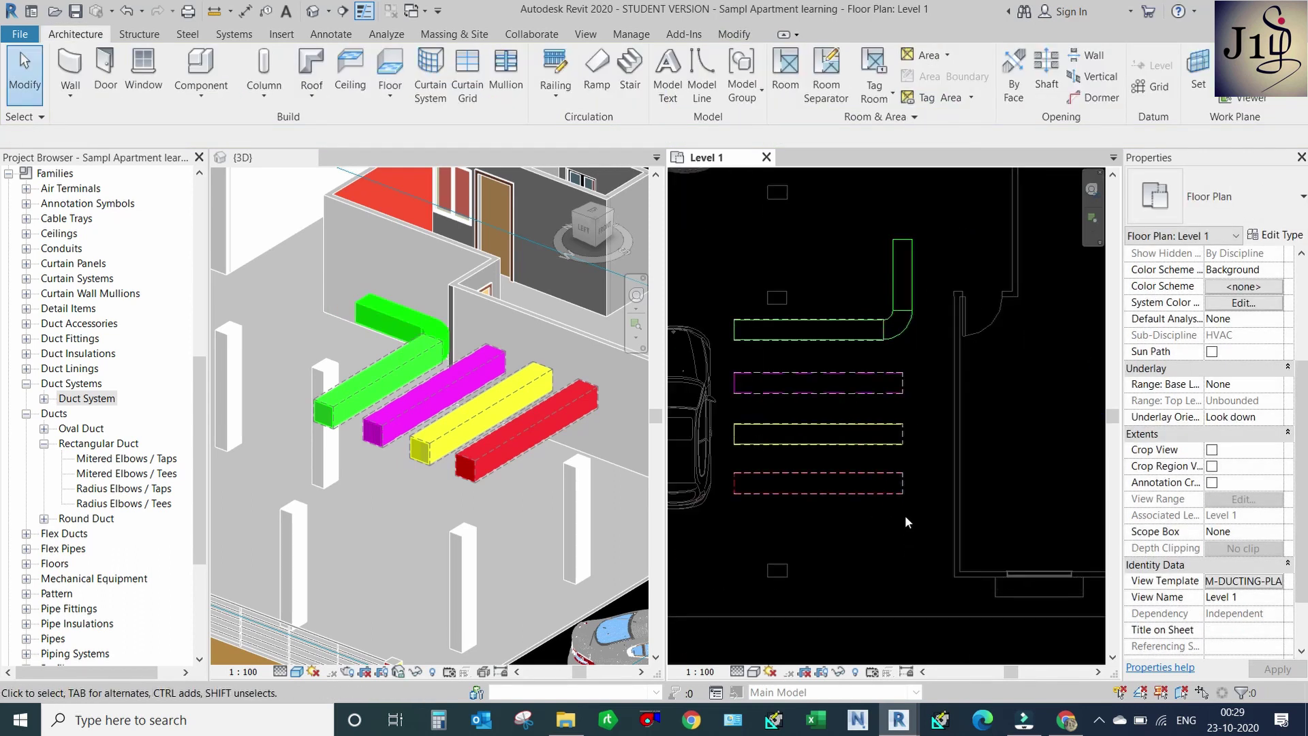
Attempt duct extensions from the bottom and yellow duct ends, cancelling after an auto-route error.
{"action": "left_click", "coordinate": [905, 484]}
{"action": "key", "text": "d"}
{"action": "key", "text": "t"}
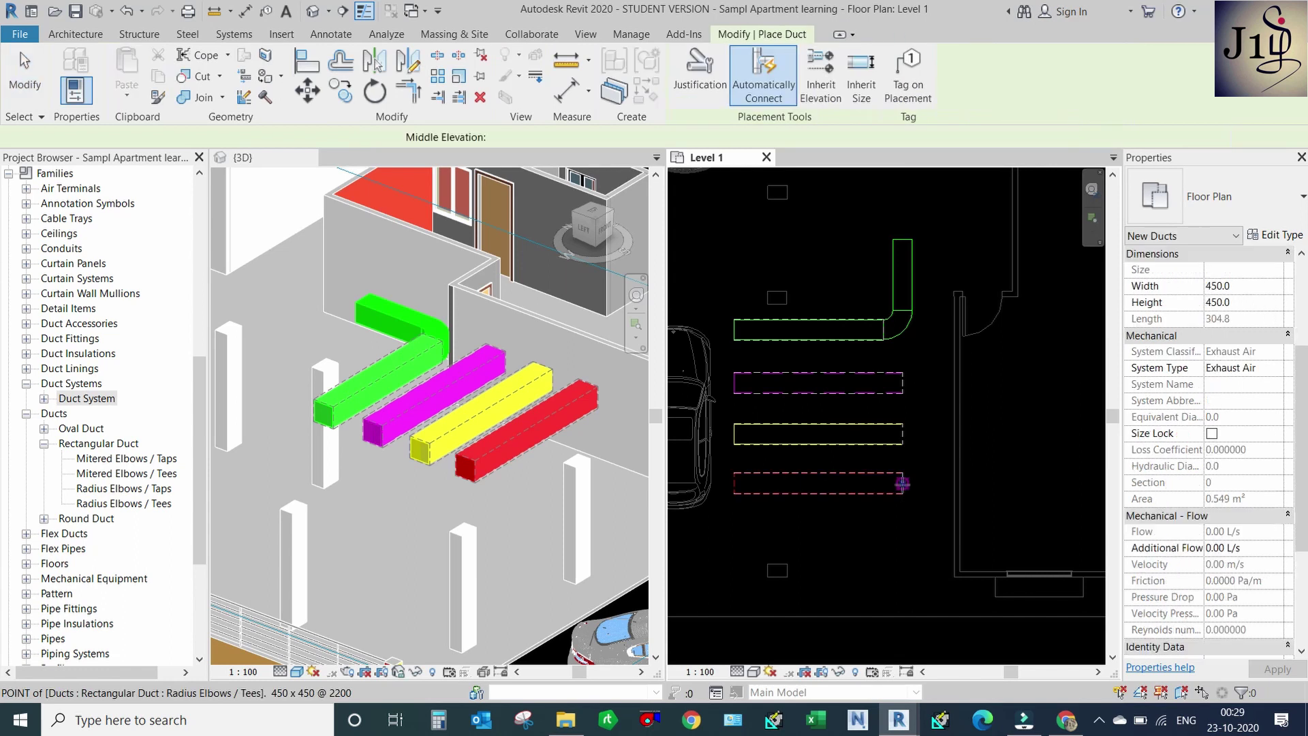
{"action": "left_click", "coordinate": [905, 484]}
{"action": "left_click", "coordinate": [903, 549]}
{"action": "key", "text": "Escape"}
{"action": "scroll", "coordinate": [910, 442], "scroll_direction": "up", "scroll_amount": 1}
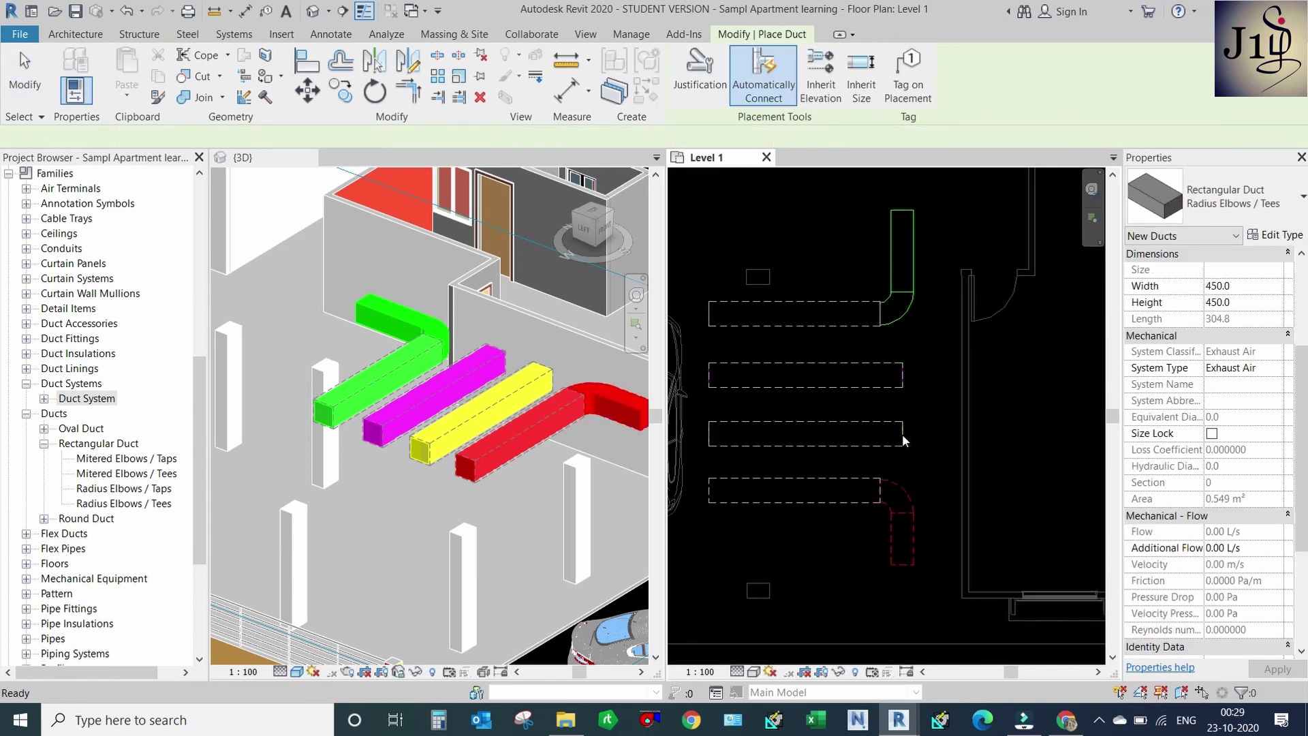
{"action": "left_click", "coordinate": [903, 435]}
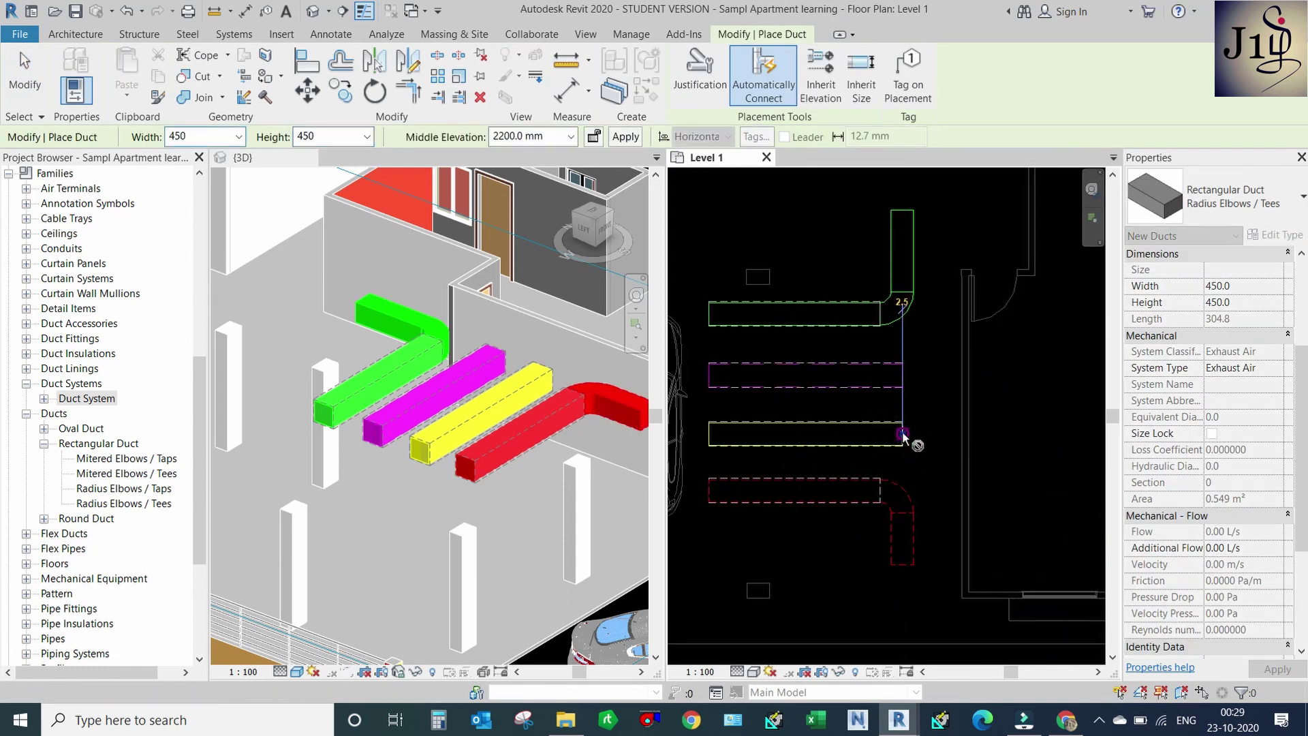
{"action": "left_click", "coordinate": [905, 434]}
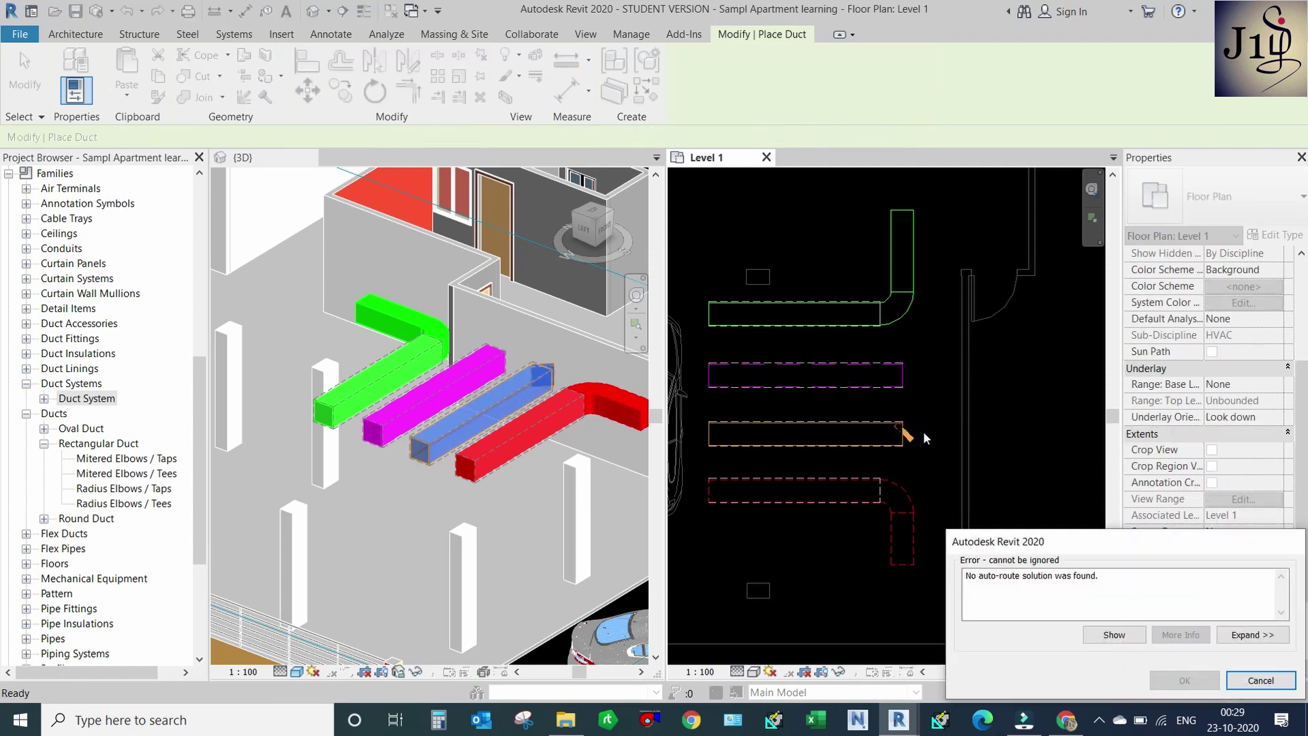
{"action": "key", "text": "Escape"}
{"action": "key", "text": "Escape"}
Continue the yellow duct to the right and turn it downward with an elbow.
{"action": "left_click", "coordinate": [905, 436]}
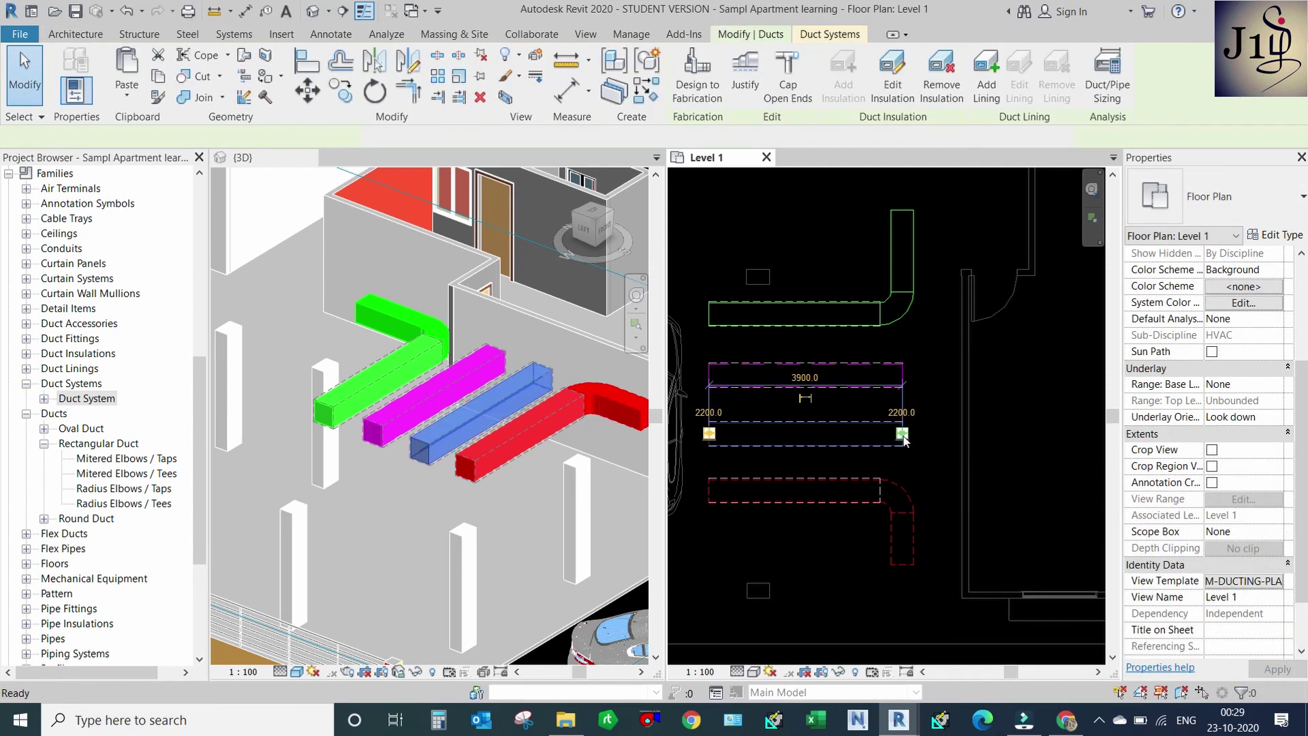
{"action": "key", "text": "c"}
{"action": "key", "text": "s"}
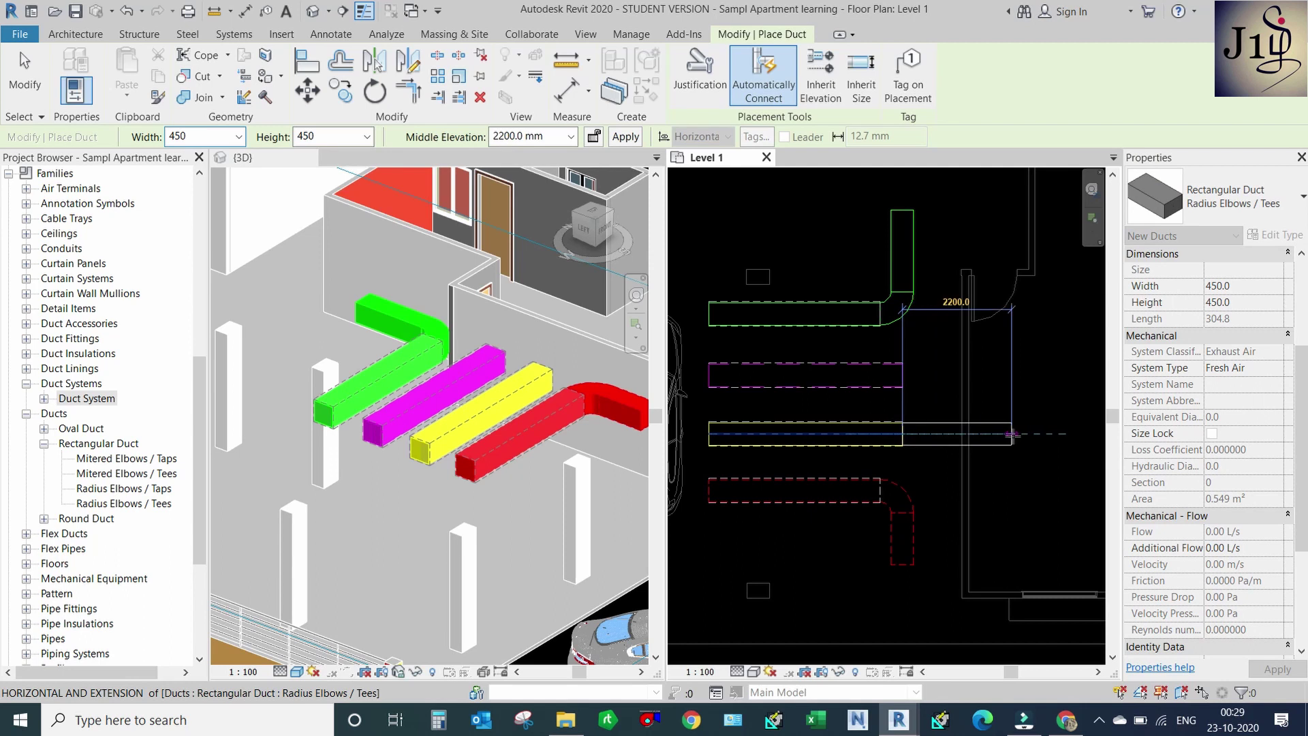
{"action": "left_click", "coordinate": [1012, 435]}
{"action": "left_click", "coordinate": [1011, 504]}
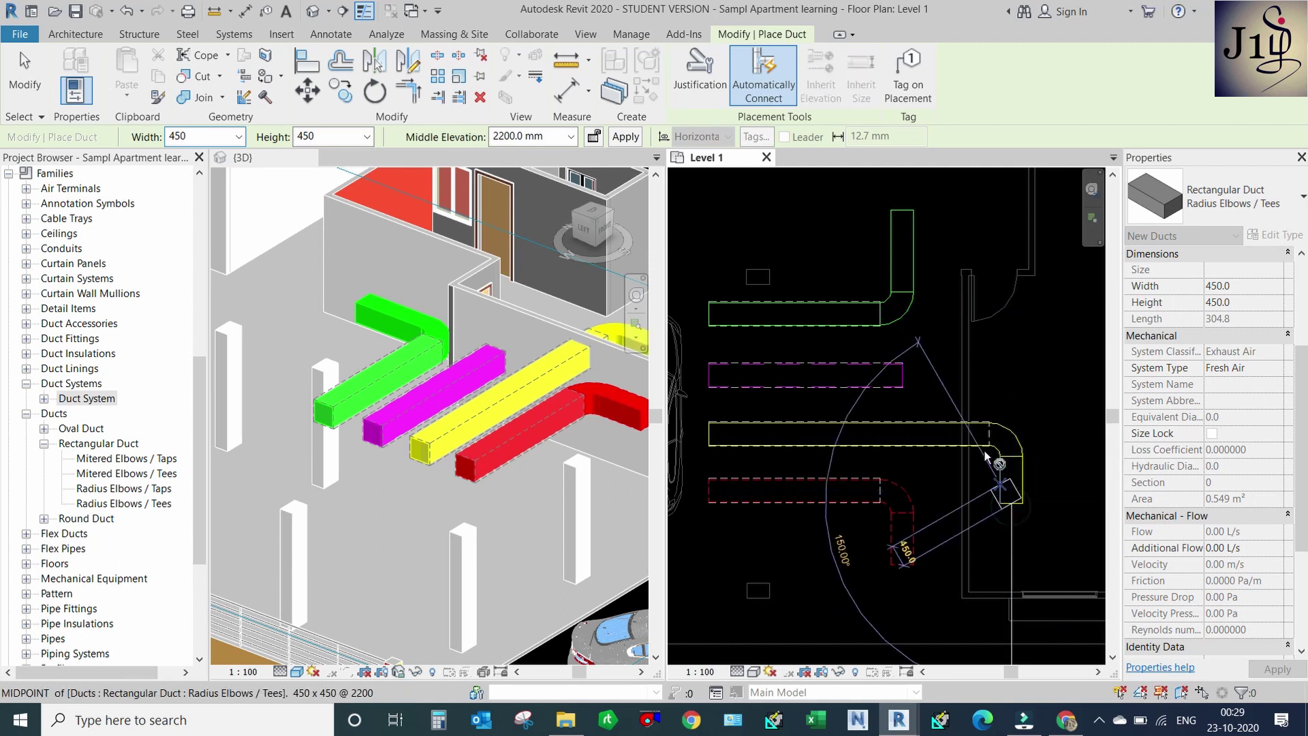
{"action": "scroll", "coordinate": [886, 409], "scroll_direction": "down", "scroll_amount": 2}
{"action": "key", "text": "Escape"}
{"action": "key", "text": "Escape"}
{"action": "scroll", "coordinate": [498, 440], "scroll_direction": "up", "scroll_amount": 1}
{"action": "scroll", "coordinate": [497, 440], "scroll_direction": "down", "scroll_amount": 1}
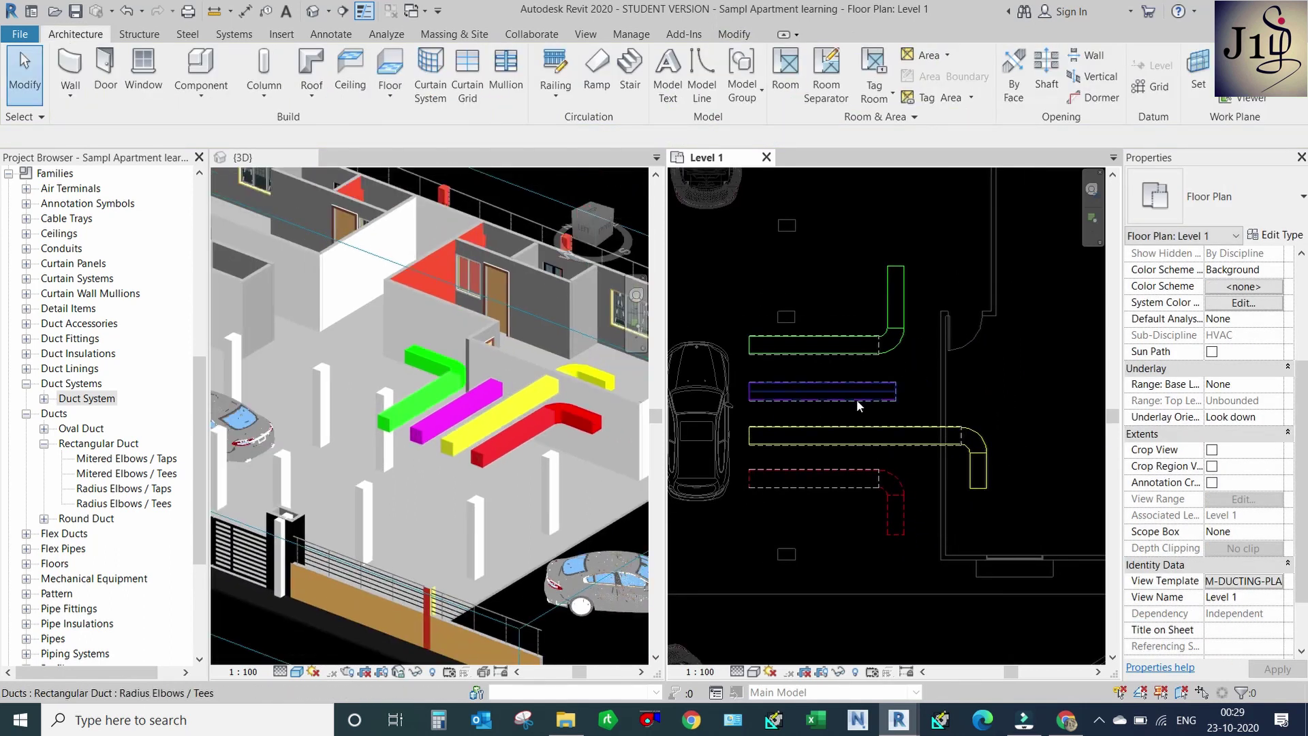
{"action": "scroll", "coordinate": [857, 400], "scroll_direction": "up", "scroll_amount": 1}
Extend the magenta duct upward through an elbow bend.
{"action": "left_click", "coordinate": [897, 391]}
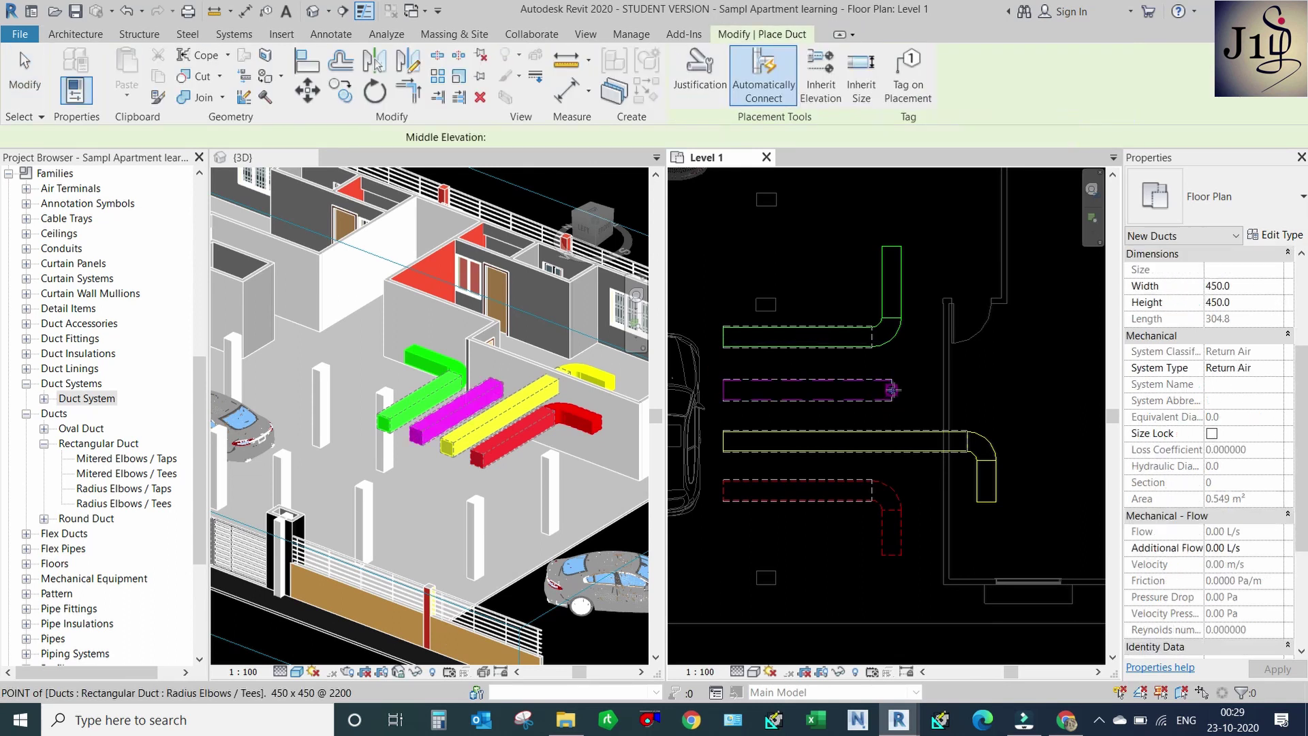
{"action": "scroll", "coordinate": [932, 391], "scroll_direction": "up", "scroll_amount": 1}
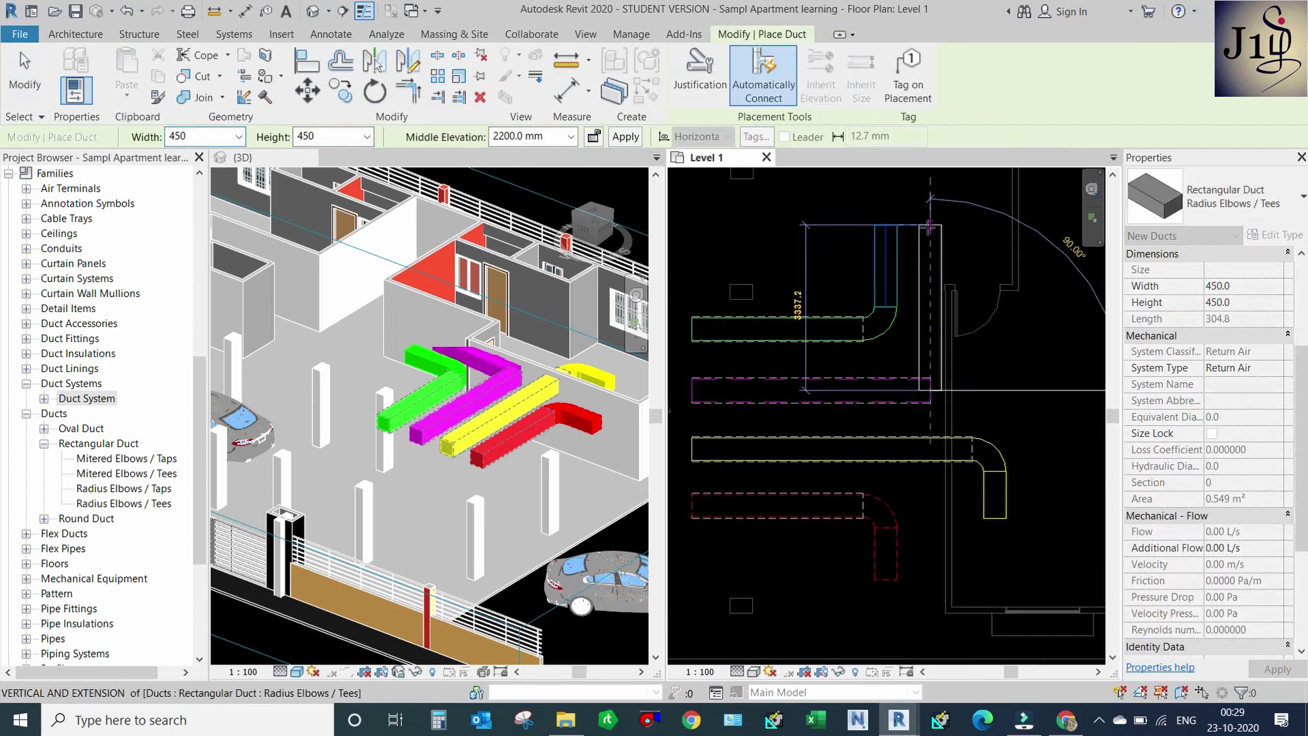
{"action": "left_click", "coordinate": [930, 221]}
{"action": "scroll", "coordinate": [886, 341], "scroll_direction": "down", "scroll_amount": 2}
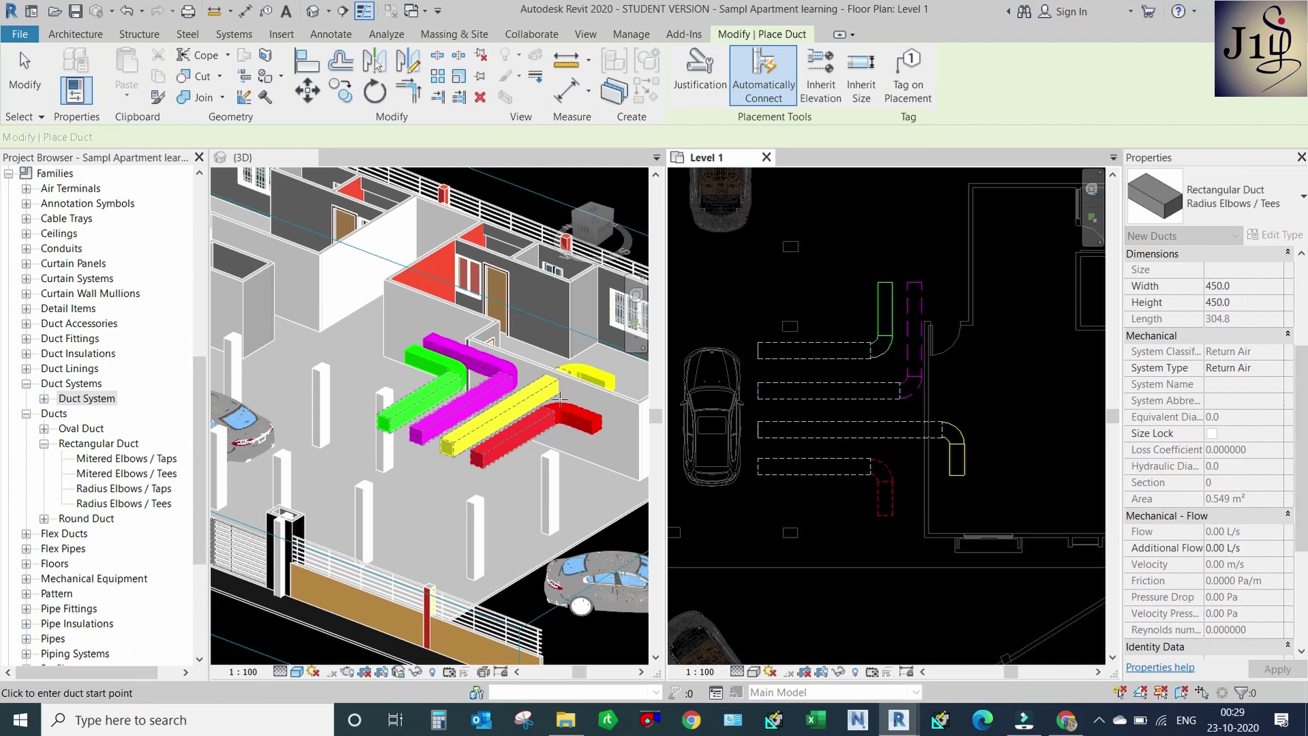
{"action": "scroll", "coordinate": [486, 432], "scroll_direction": "up", "scroll_amount": 1}
{"action": "key", "text": "Escape"}
{"action": "key", "text": "Escape"}
{"action": "left_click", "coordinate": [470, 440]}
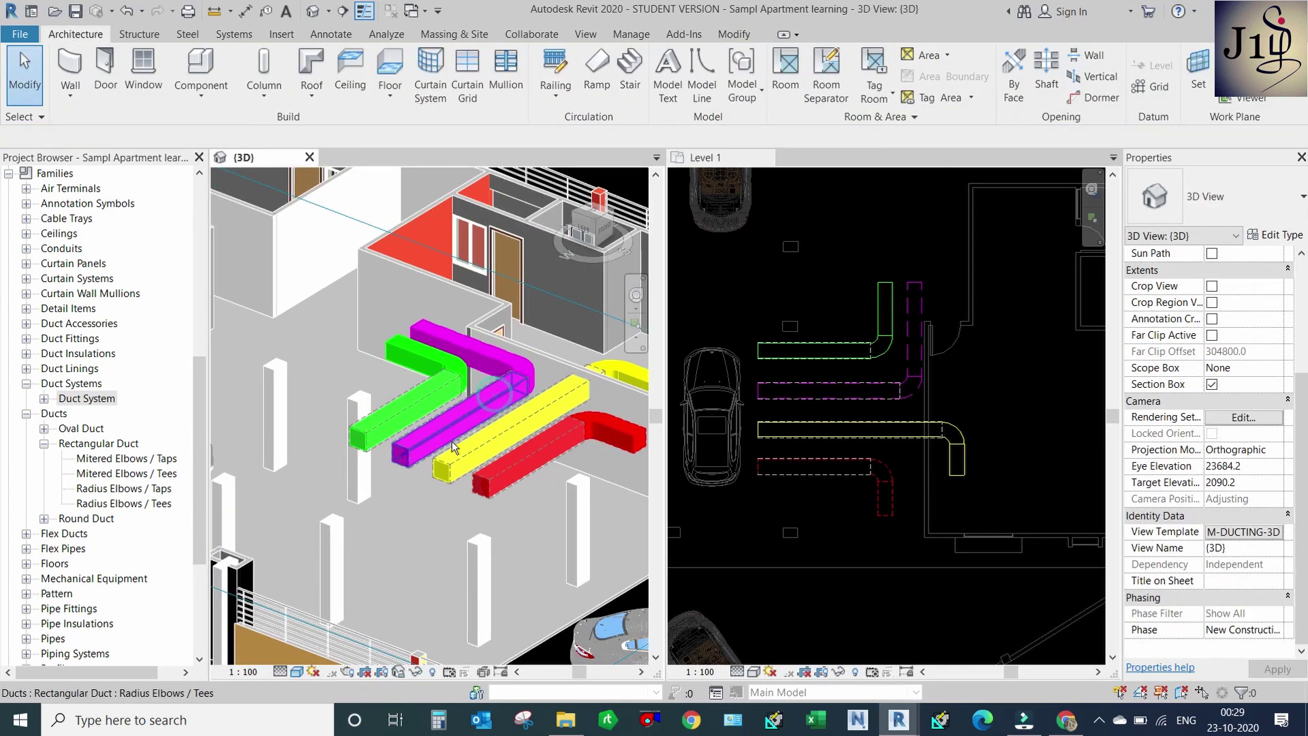
{"action": "middle_click_drag", "start_coordinate": [462, 443], "coordinate": [488, 380], "text": "shift"}
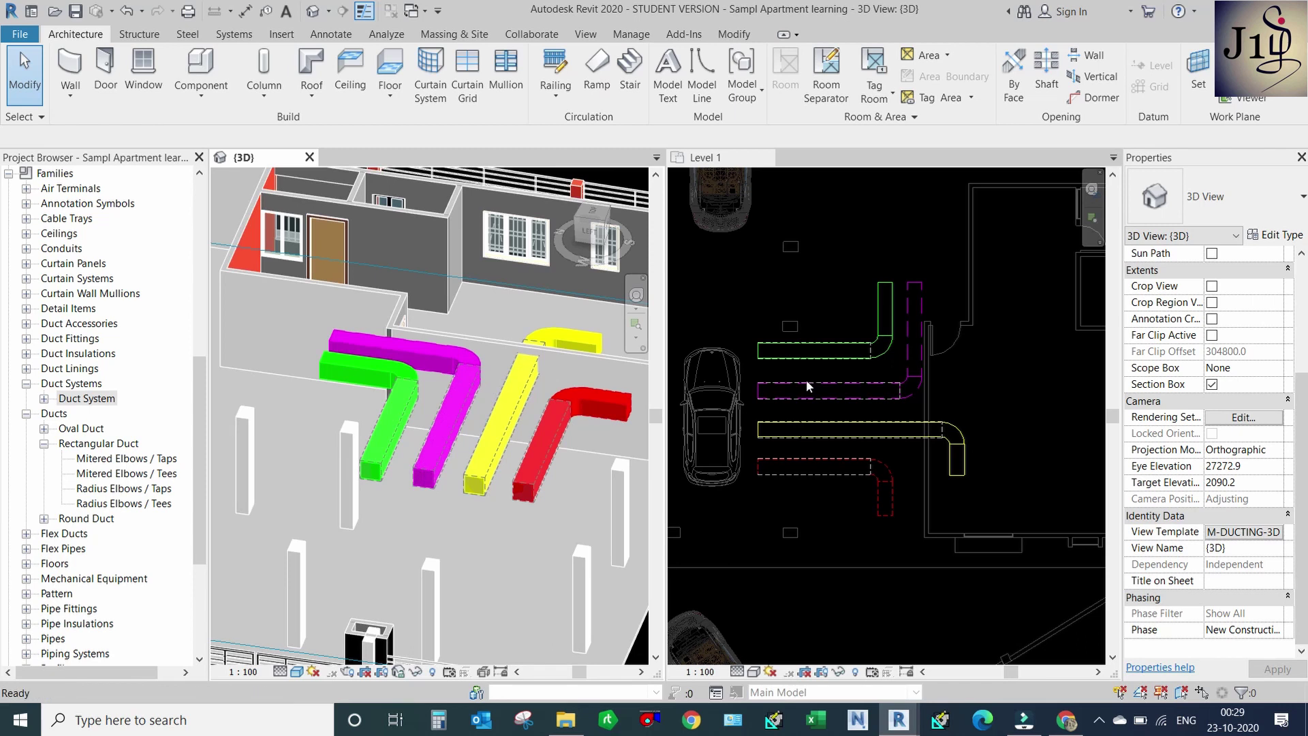
{"action": "scroll", "coordinate": [400, 407], "scroll_direction": "down", "scroll_amount": 2}
{"action": "left_click", "coordinate": [397, 408]}
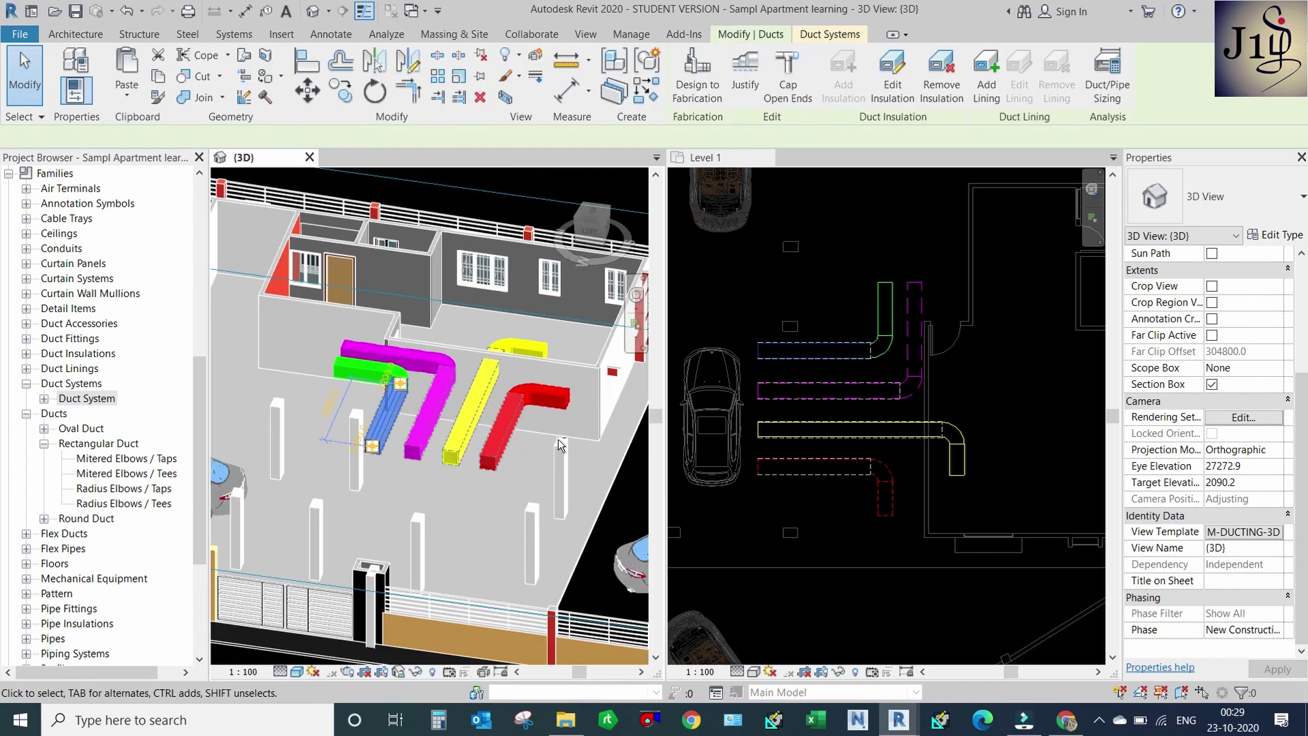
{"action": "middle_click_drag", "start_coordinate": [566, 428], "coordinate": [453, 408], "text": "shift"}
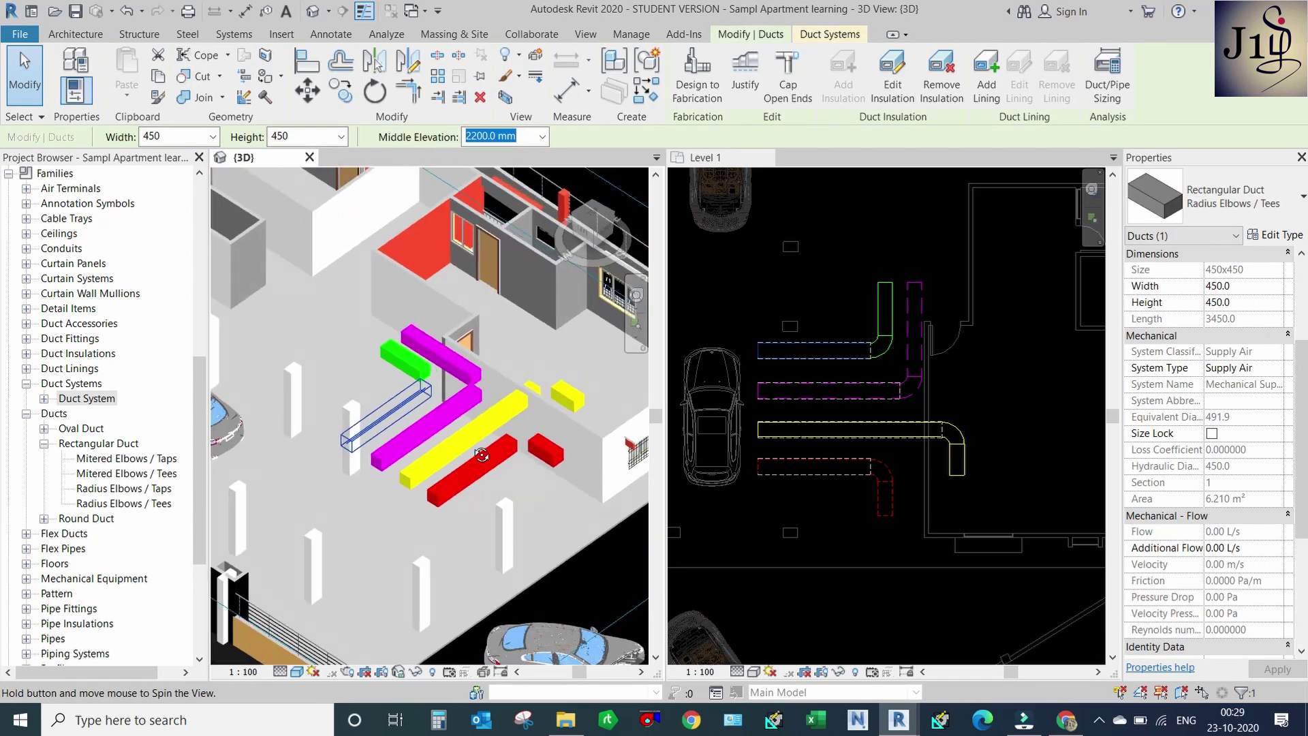
{"action": "key", "text": "Escape"}
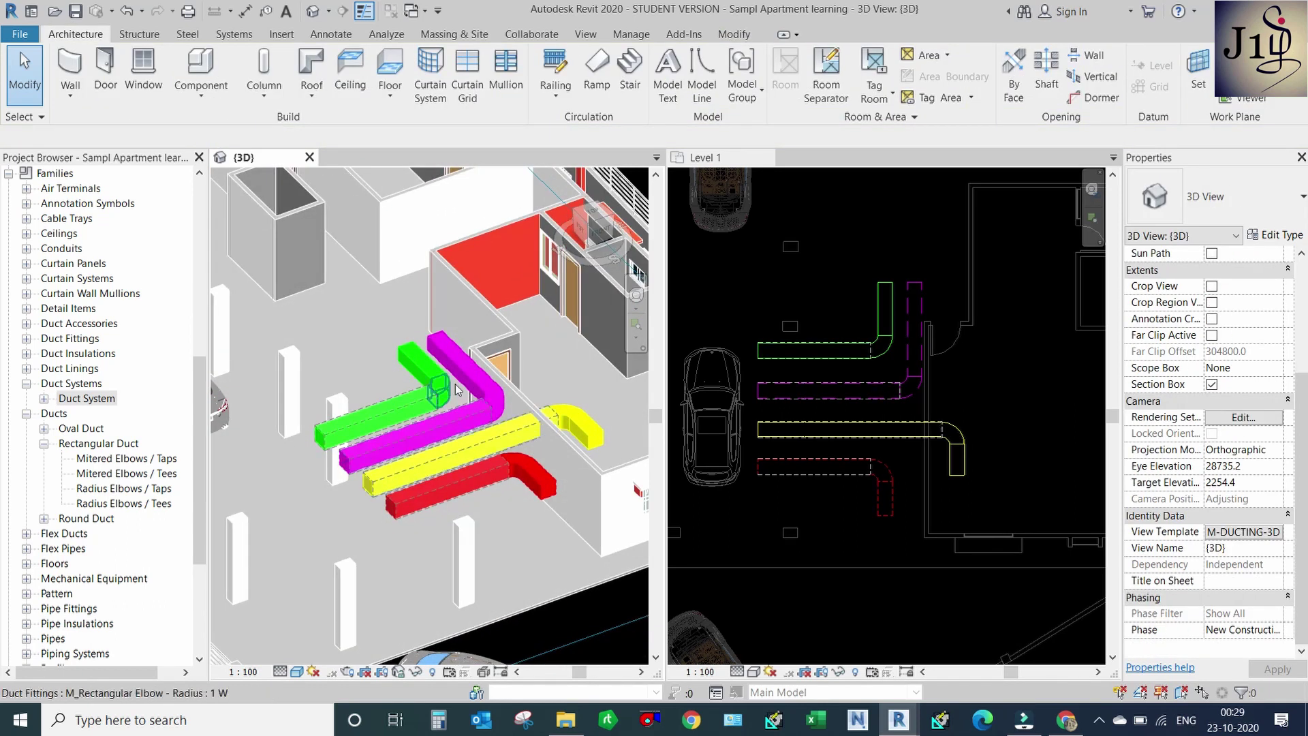
{"action": "scroll", "coordinate": [451, 409], "scroll_direction": "down", "scroll_amount": 2}
{"action": "scroll", "coordinate": [451, 409], "scroll_direction": "up", "scroll_amount": 1}
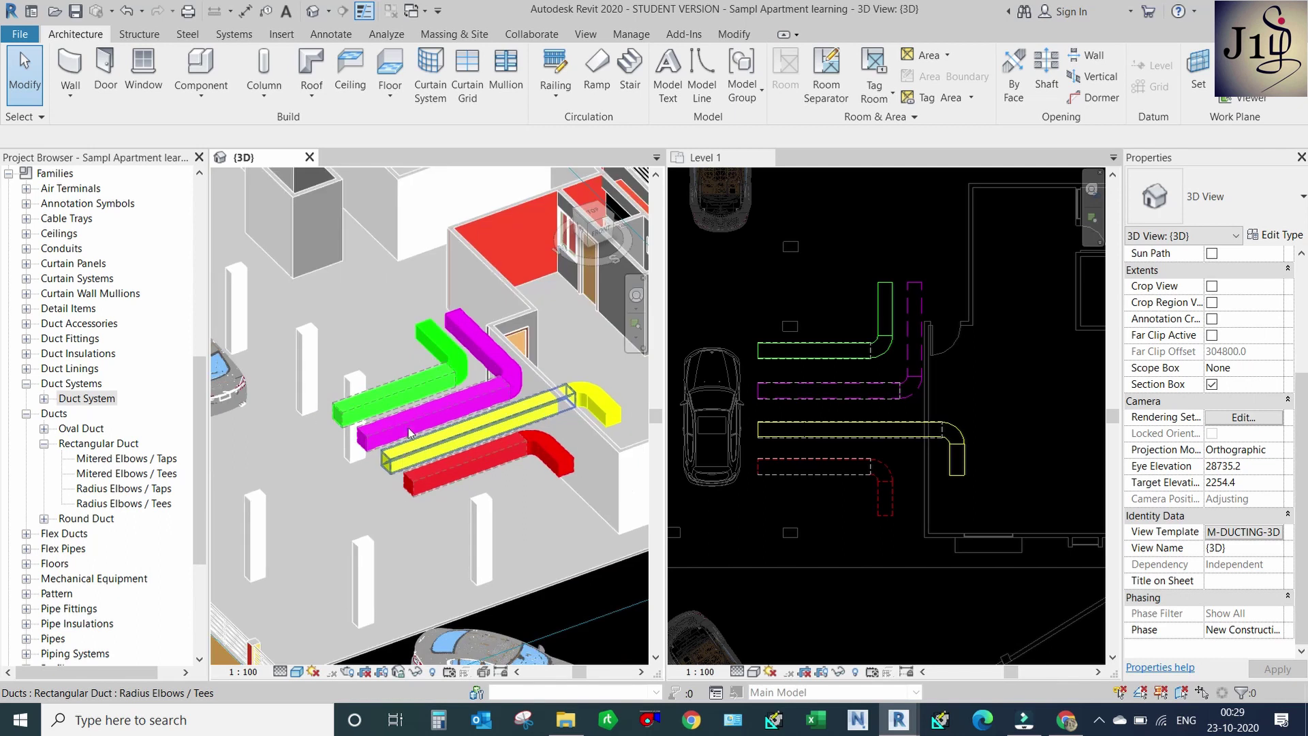
{"action": "scroll", "coordinate": [456, 350], "scroll_direction": "up", "scroll_amount": 1}
{"action": "scroll", "coordinate": [456, 351], "scroll_direction": "down", "scroll_amount": 2}
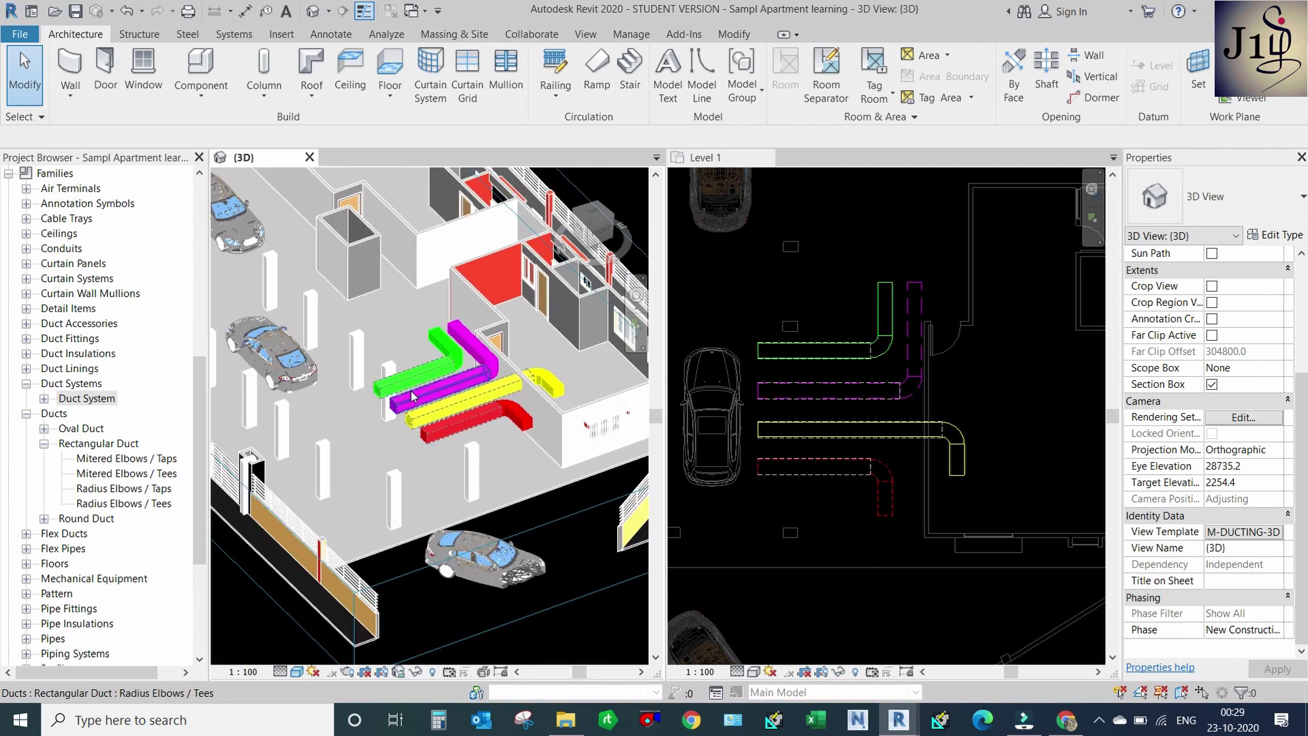
{"action": "scroll", "coordinate": [475, 411], "scroll_direction": "down", "scroll_amount": 1}
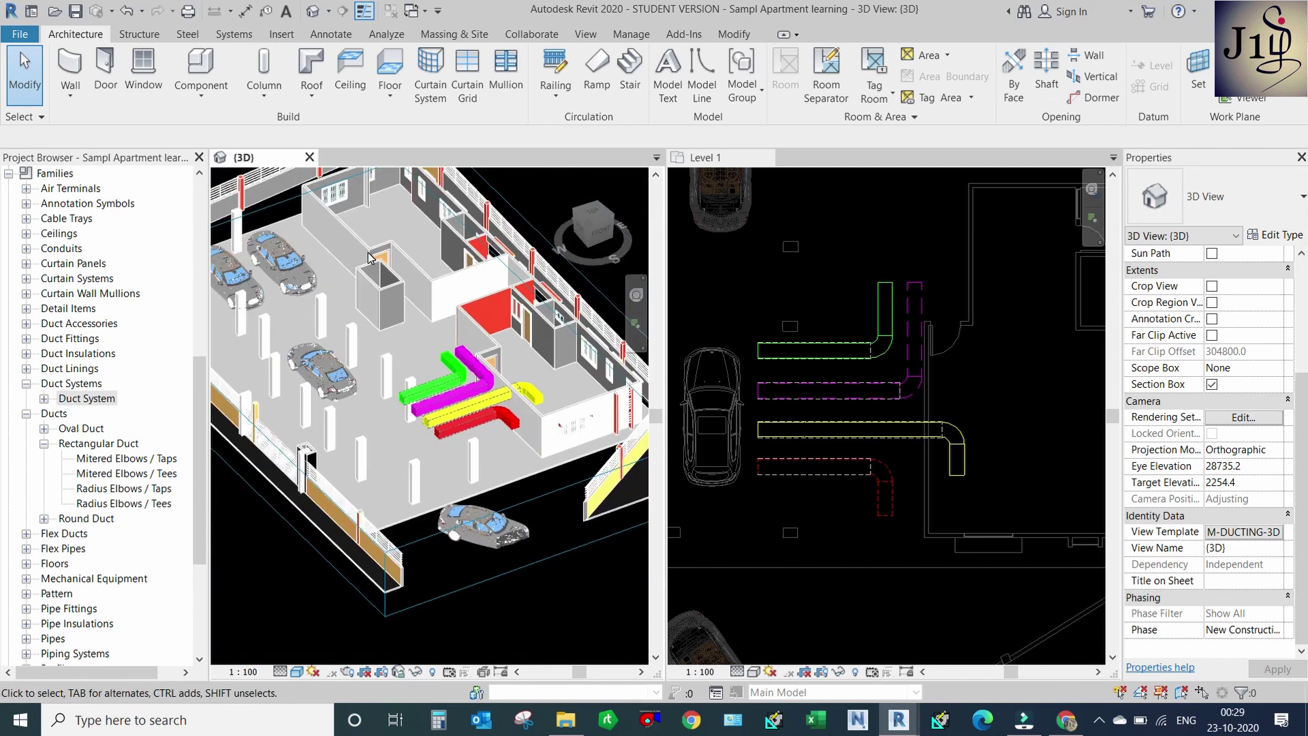
{"action": "scroll", "coordinate": [477, 409], "scroll_direction": "up", "scroll_amount": 1}
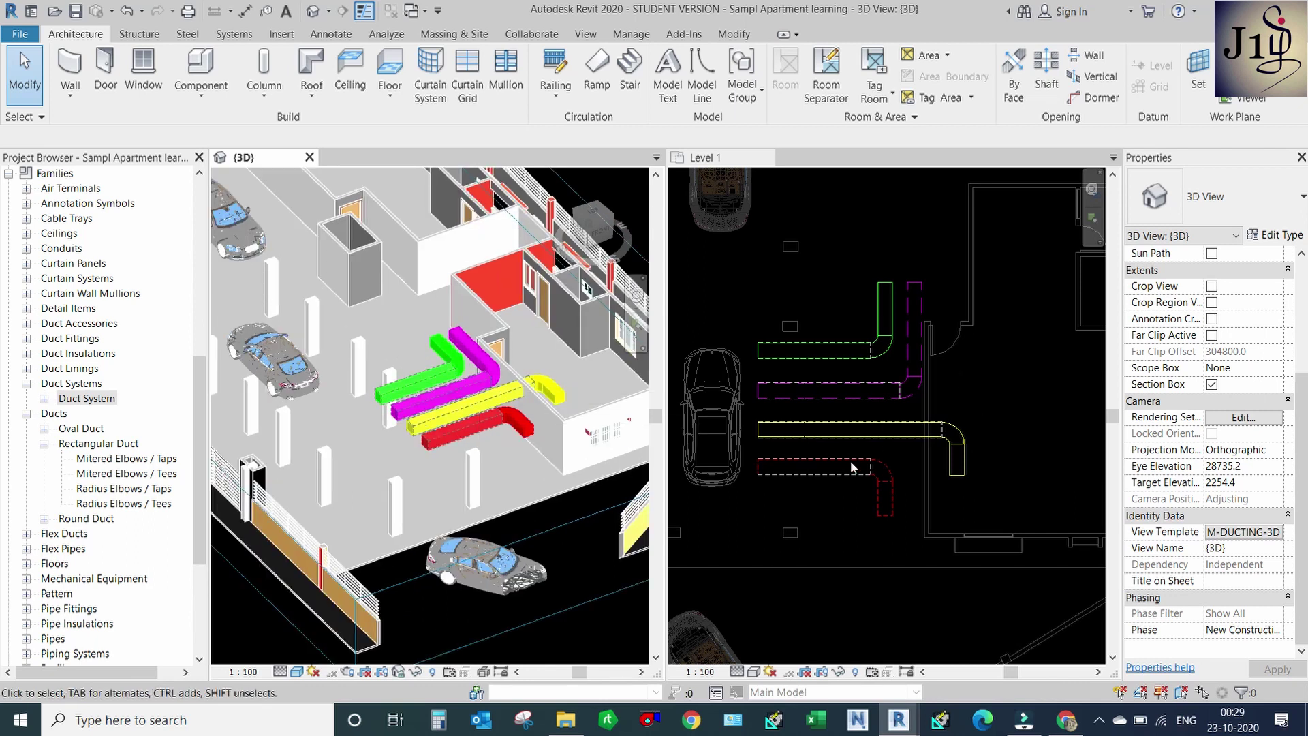
{"action": "scroll", "coordinate": [878, 448], "scroll_direction": "down", "scroll_amount": 1}
{"action": "scroll", "coordinate": [870, 412], "scroll_direction": "down", "scroll_amount": 1}
{"action": "scroll", "coordinate": [866, 456], "scroll_direction": "down", "scroll_amount": 1}
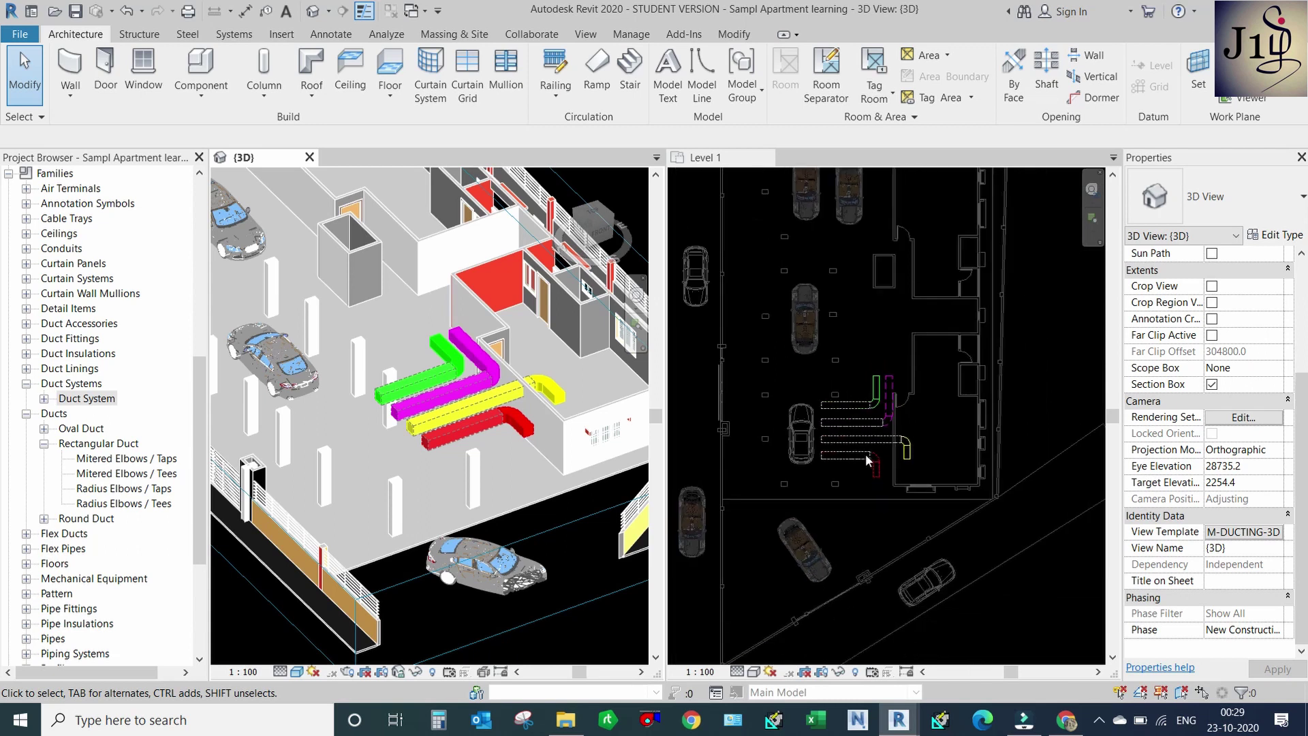
{"action": "scroll", "coordinate": [874, 399], "scroll_direction": "down", "scroll_amount": 1}
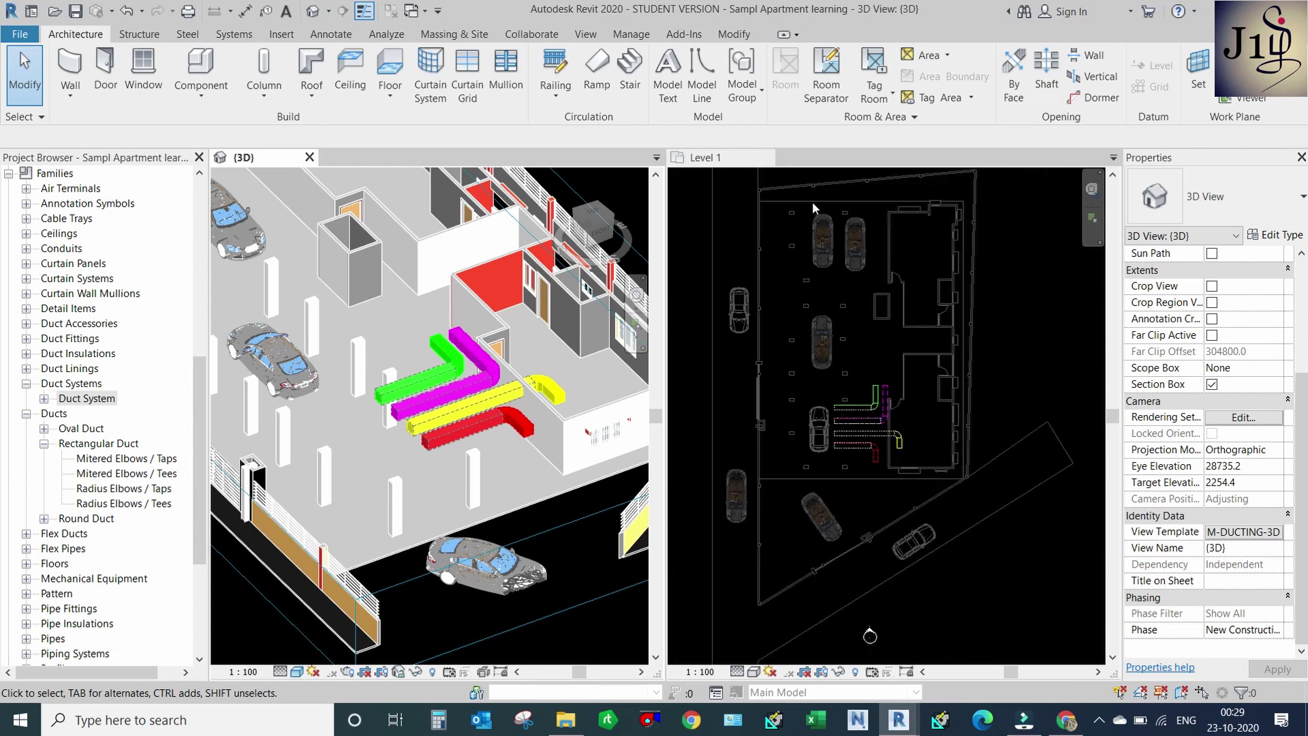
{"action": "scroll", "coordinate": [854, 436], "scroll_direction": "up", "scroll_amount": 1}
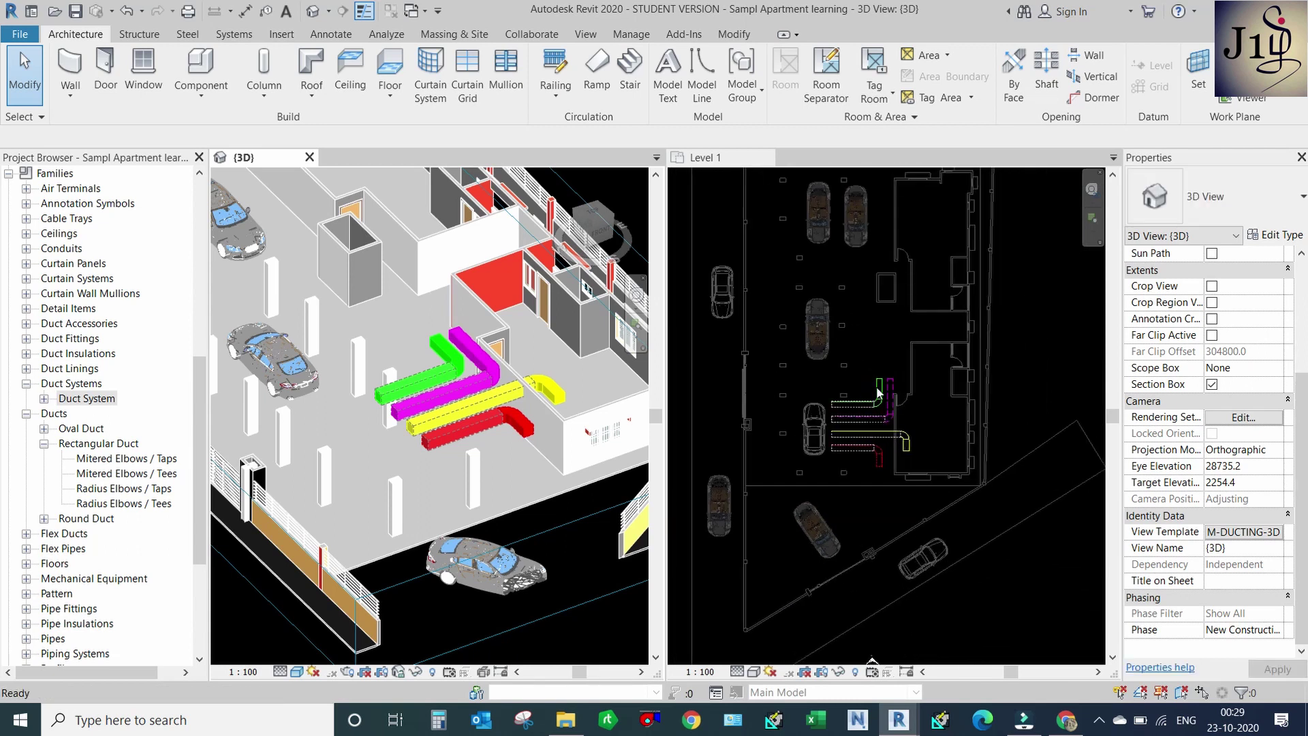